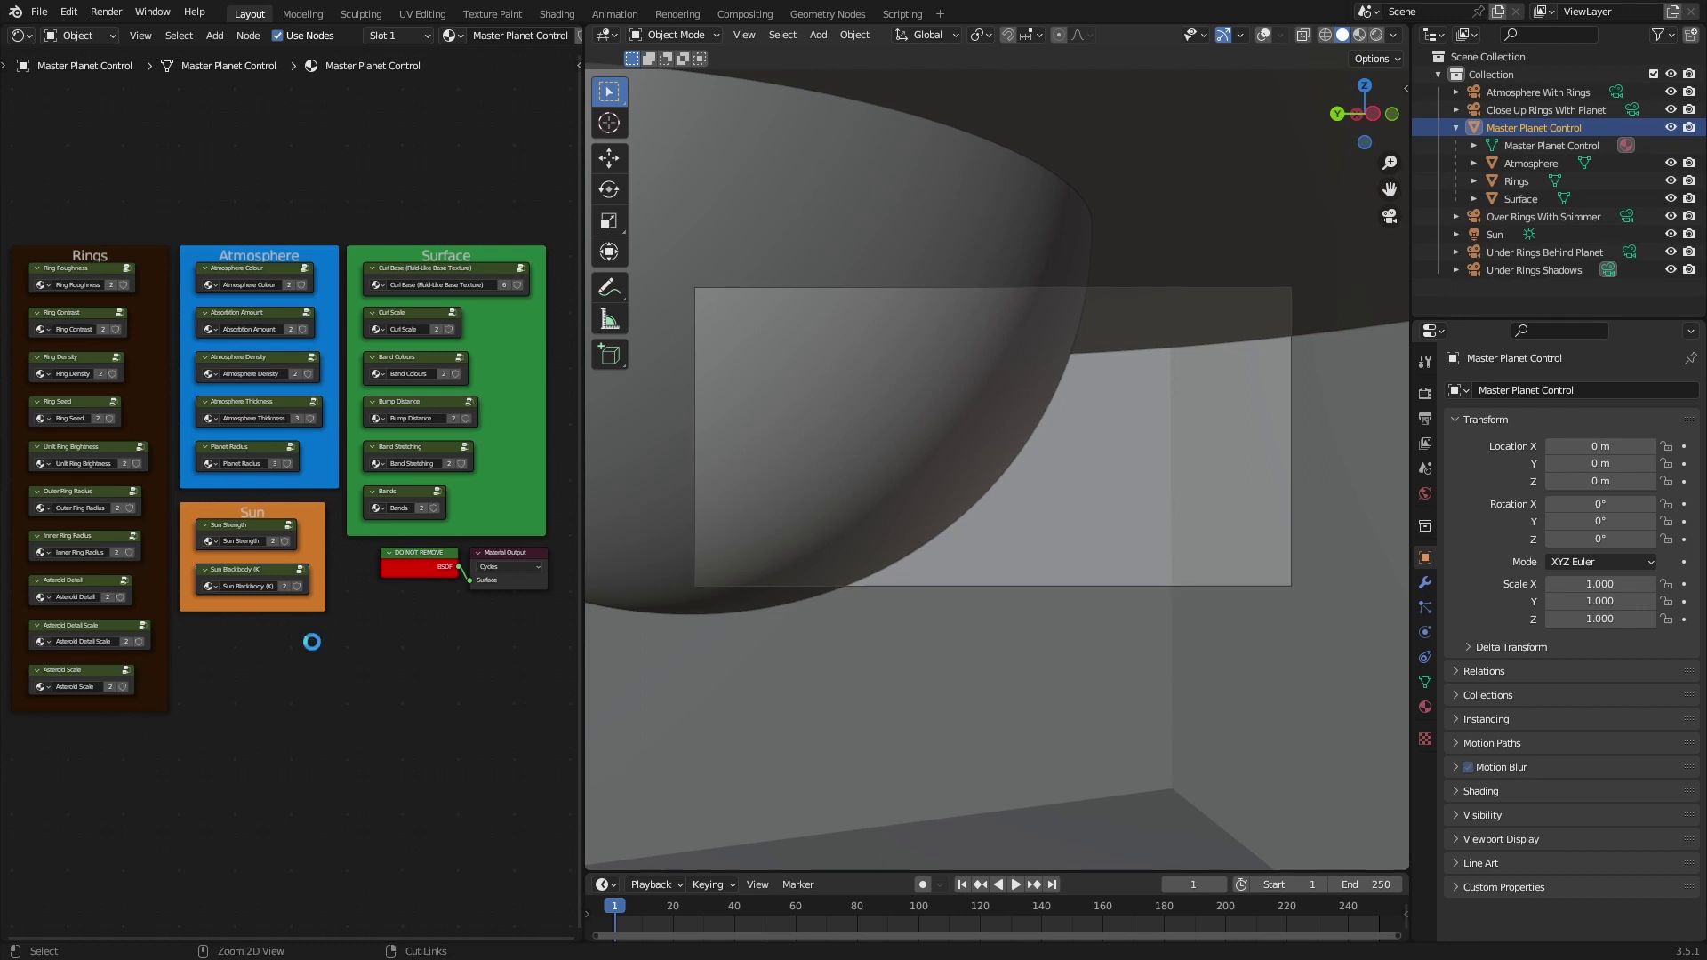
# - Save the planet file, preview it in Rendered shading, then return the viewport to Solid
pyautogui.hotkey('ctrl', 's')
pyautogui.hotkey('ctrl', 's')
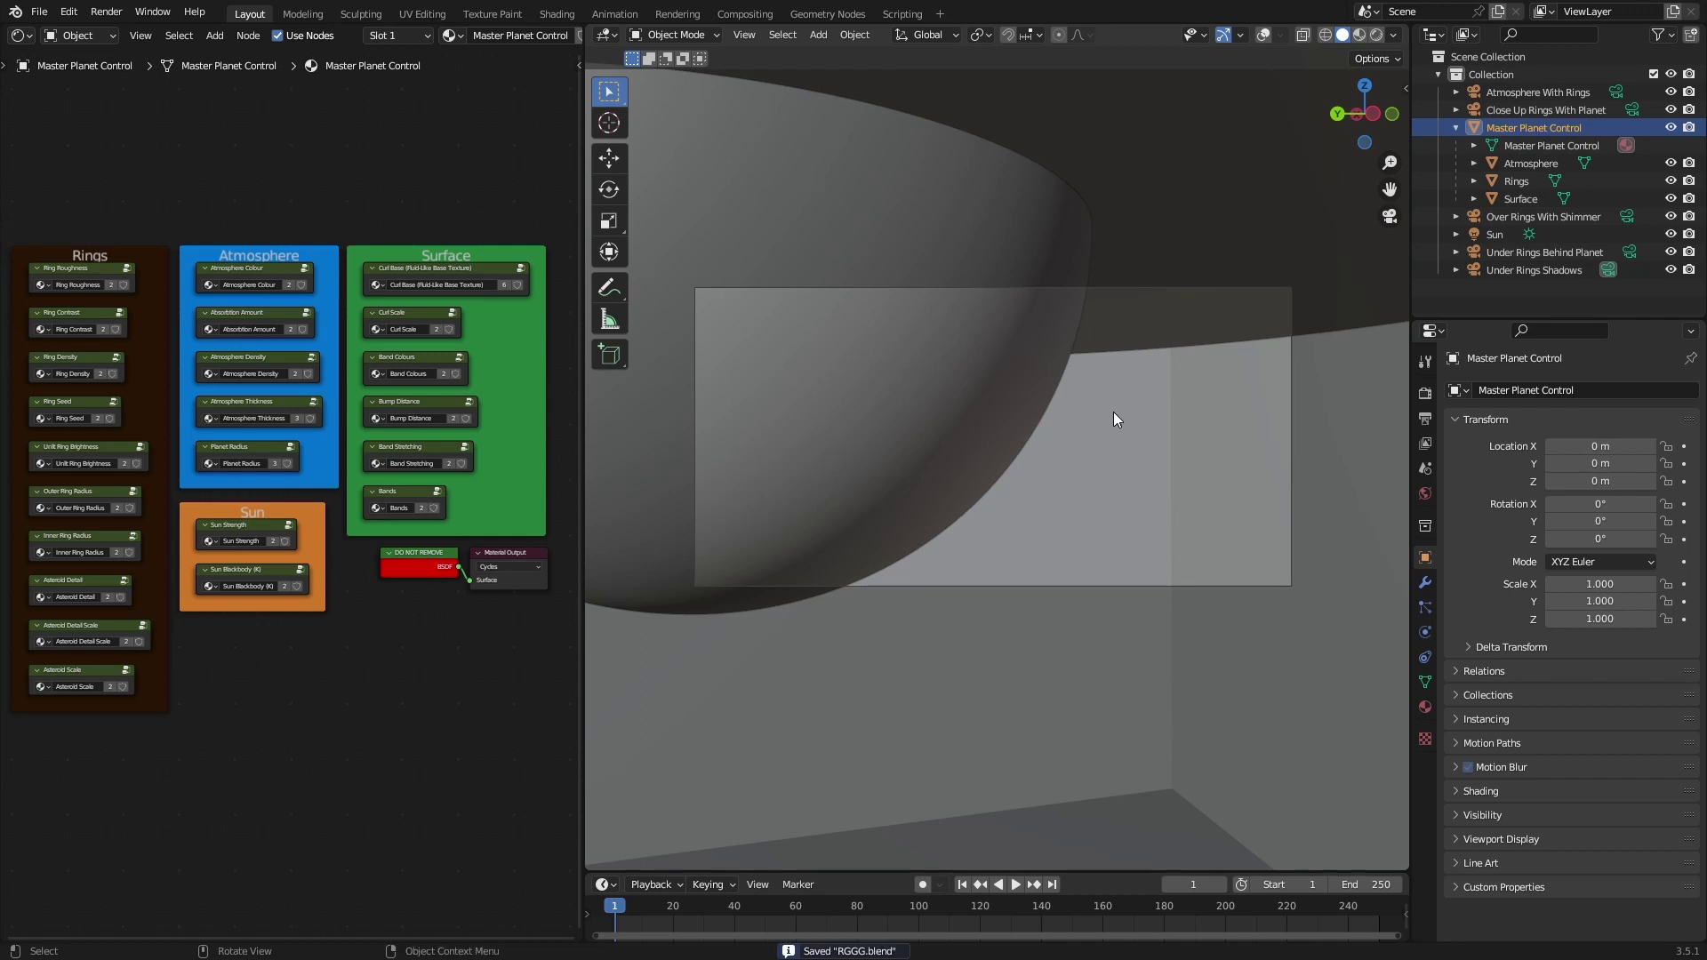
pyautogui.press('z')
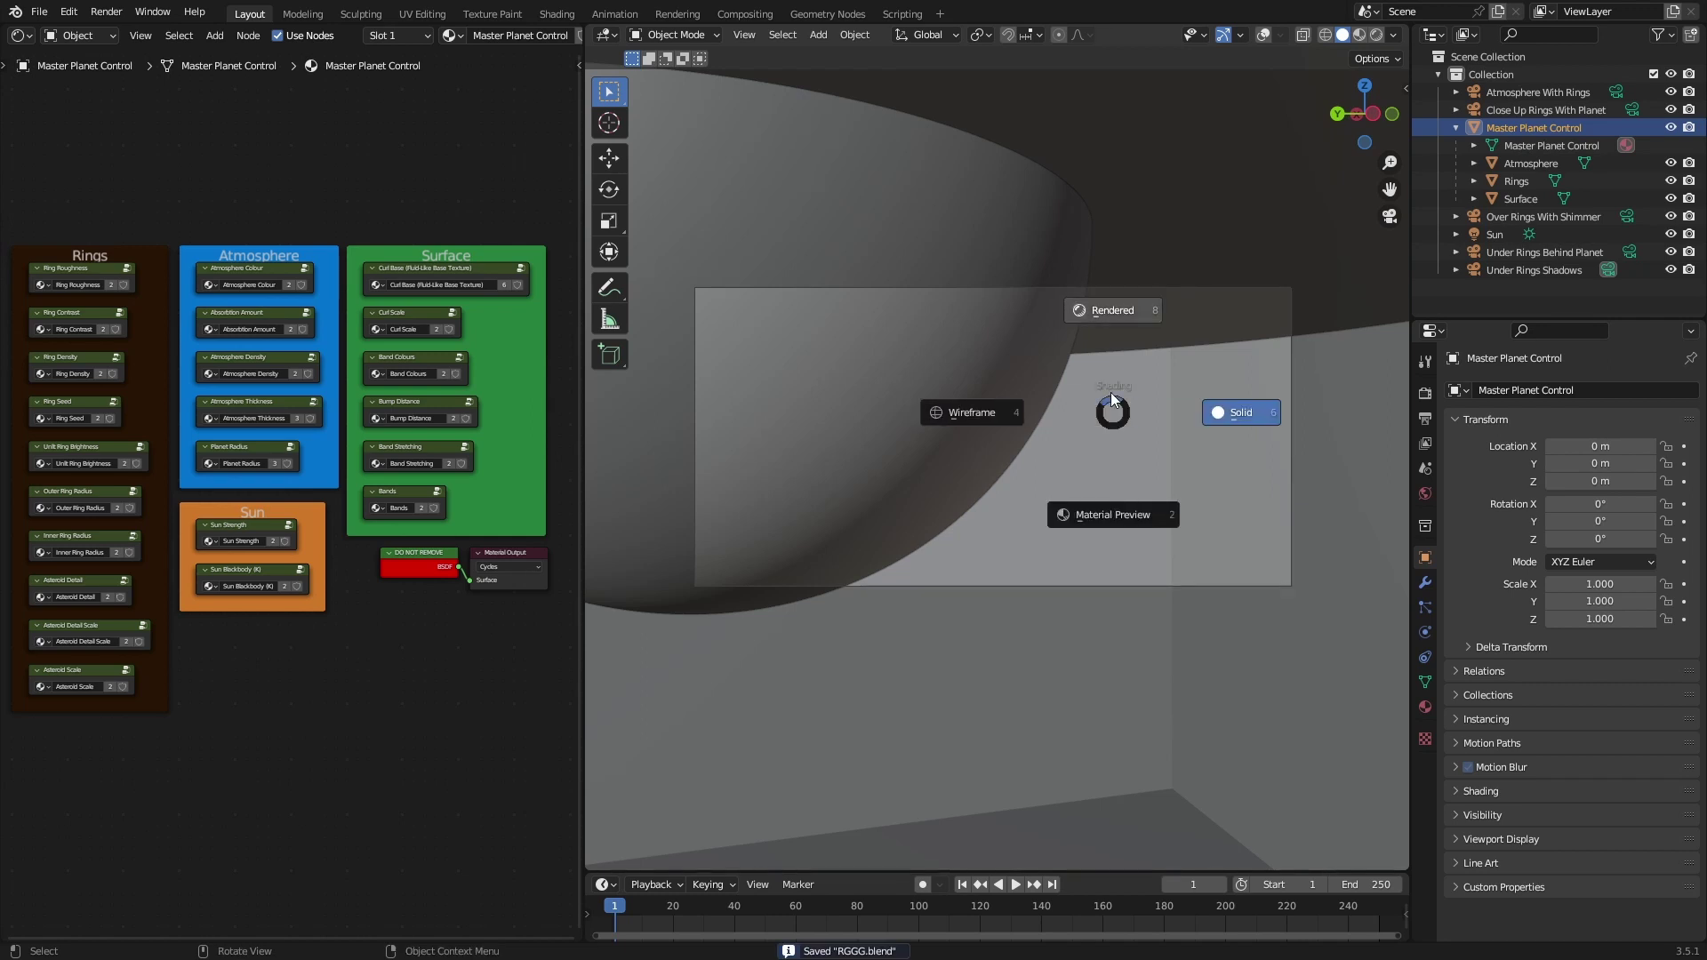
pyautogui.click(1097, 300)
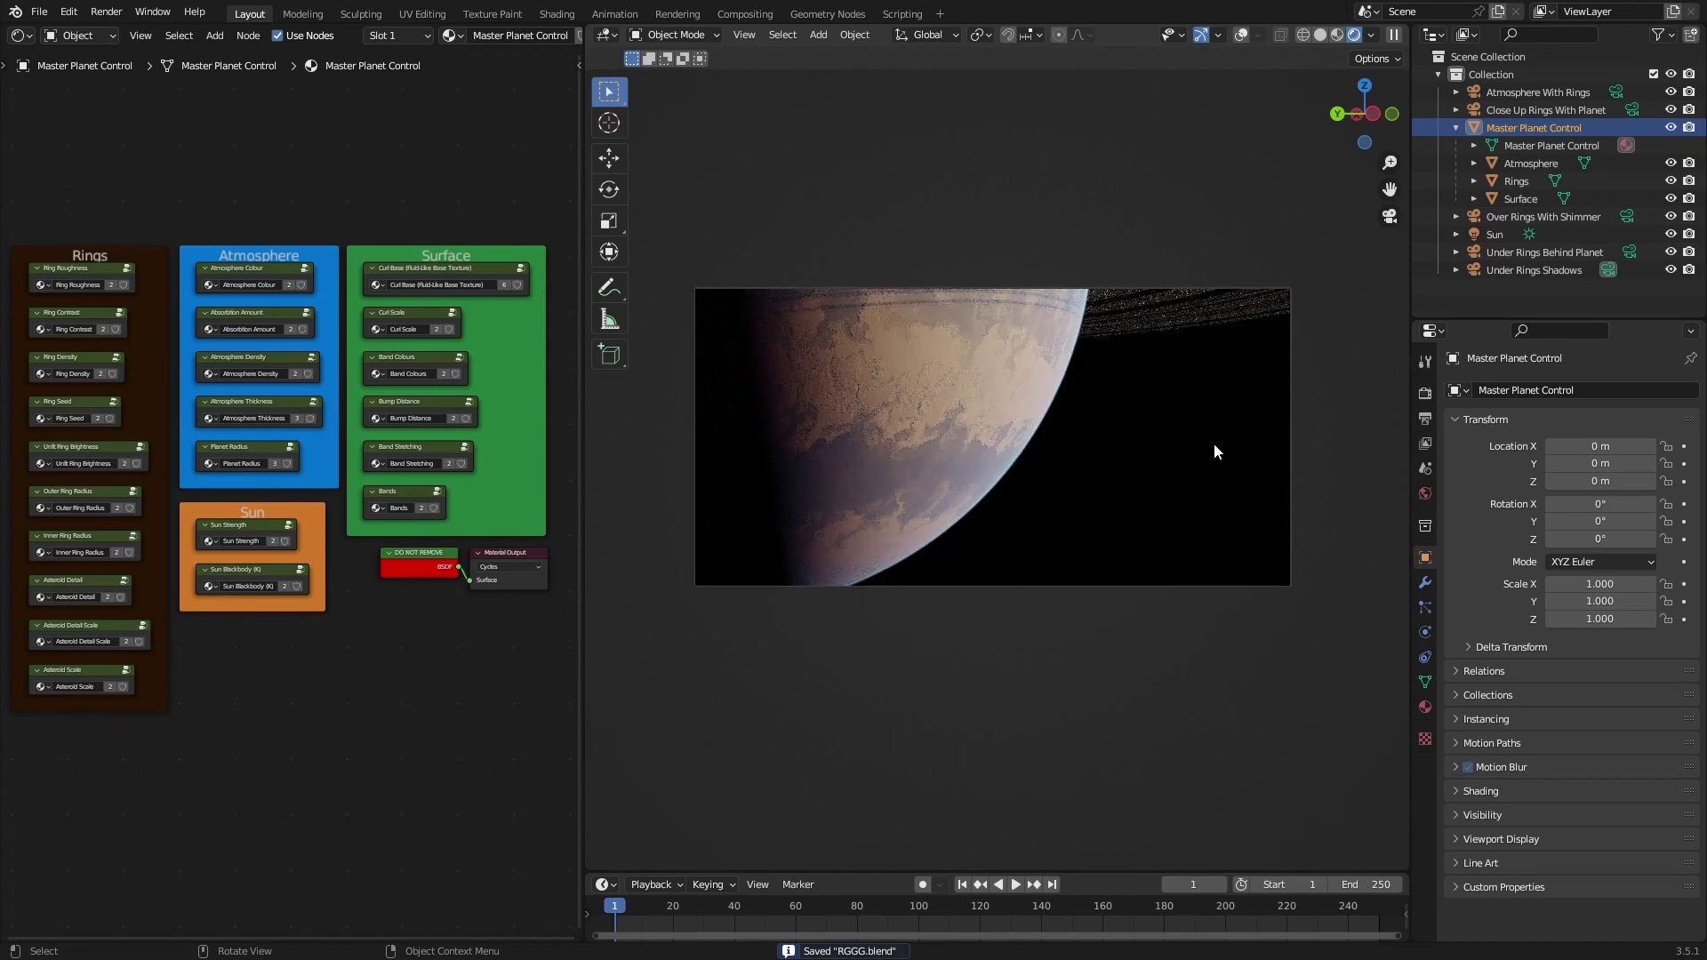
pyautogui.press('z')
pyautogui.click(1162, 407)
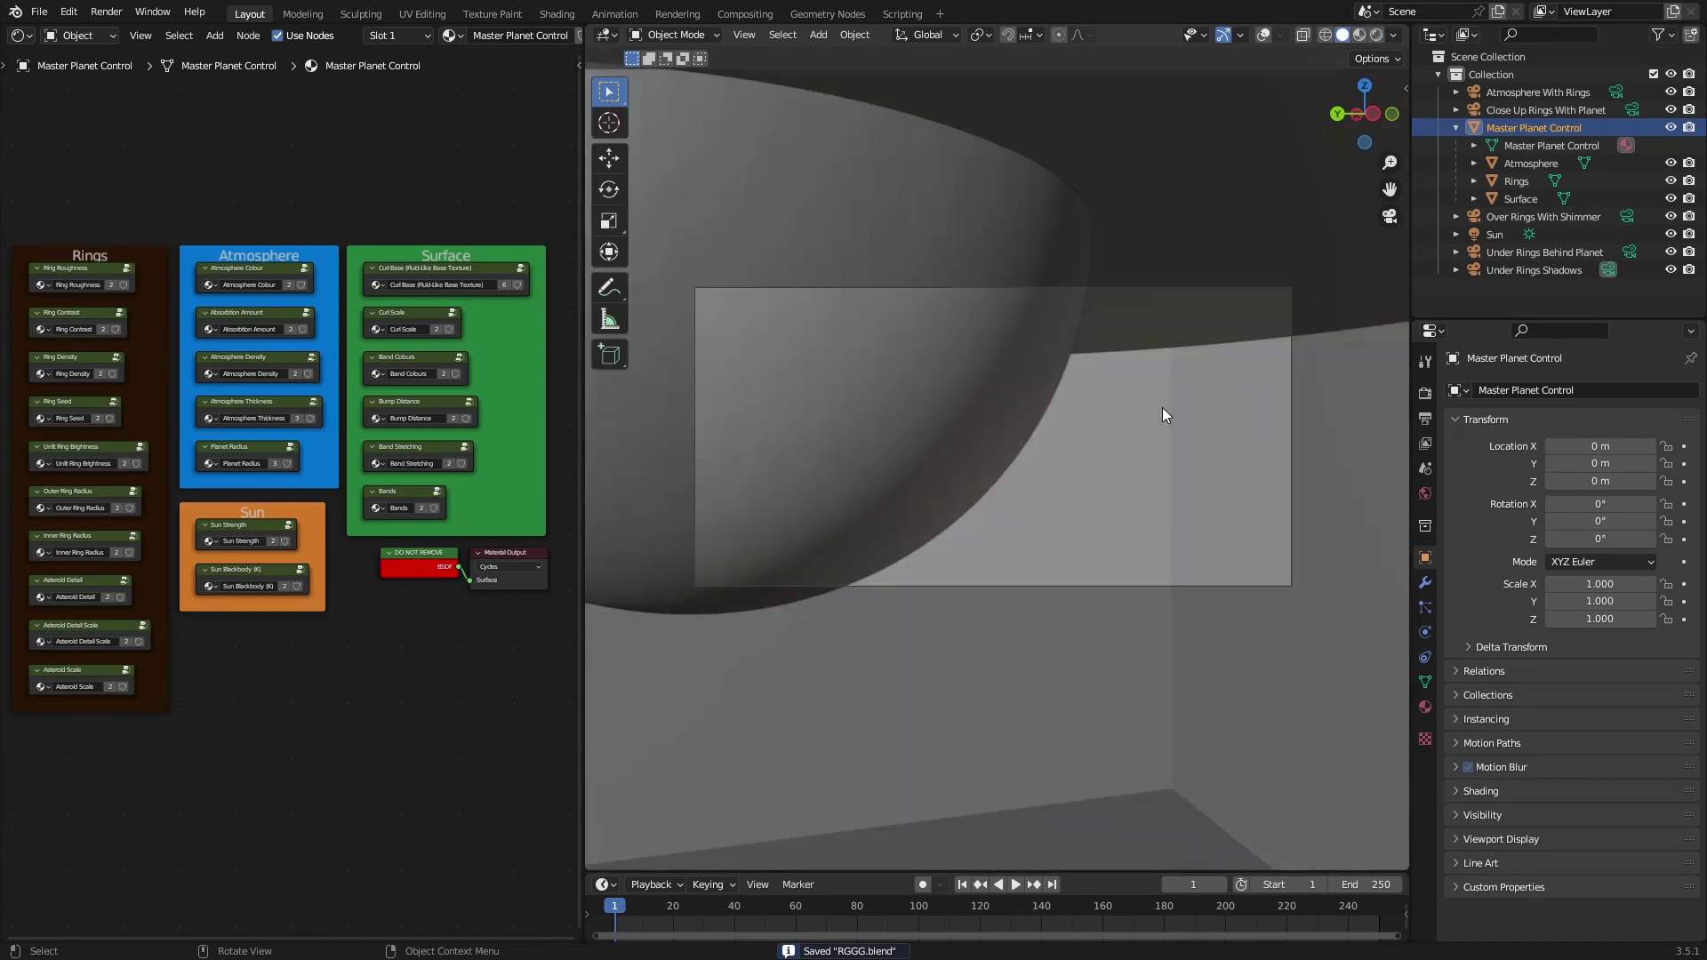
# - In the Rendering workspace, show the render stored in Slot 1 and compare stored renders
pyautogui.click(677, 15)
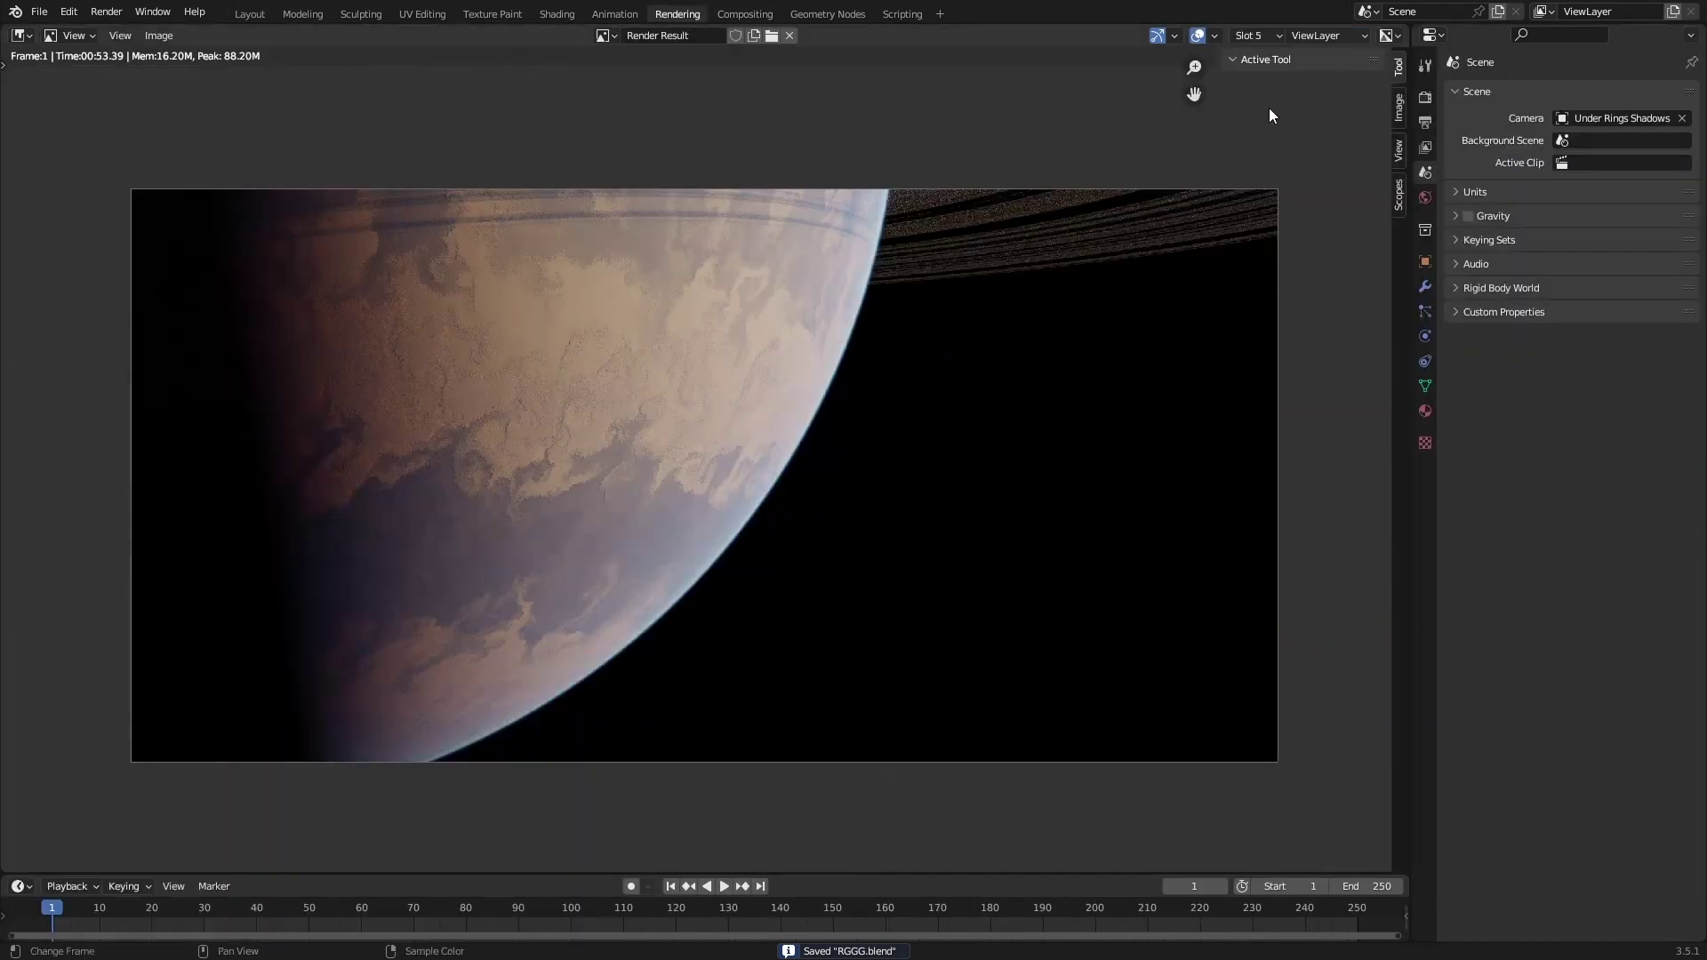
pyautogui.click(1258, 35)
pyautogui.click(1266, 58)
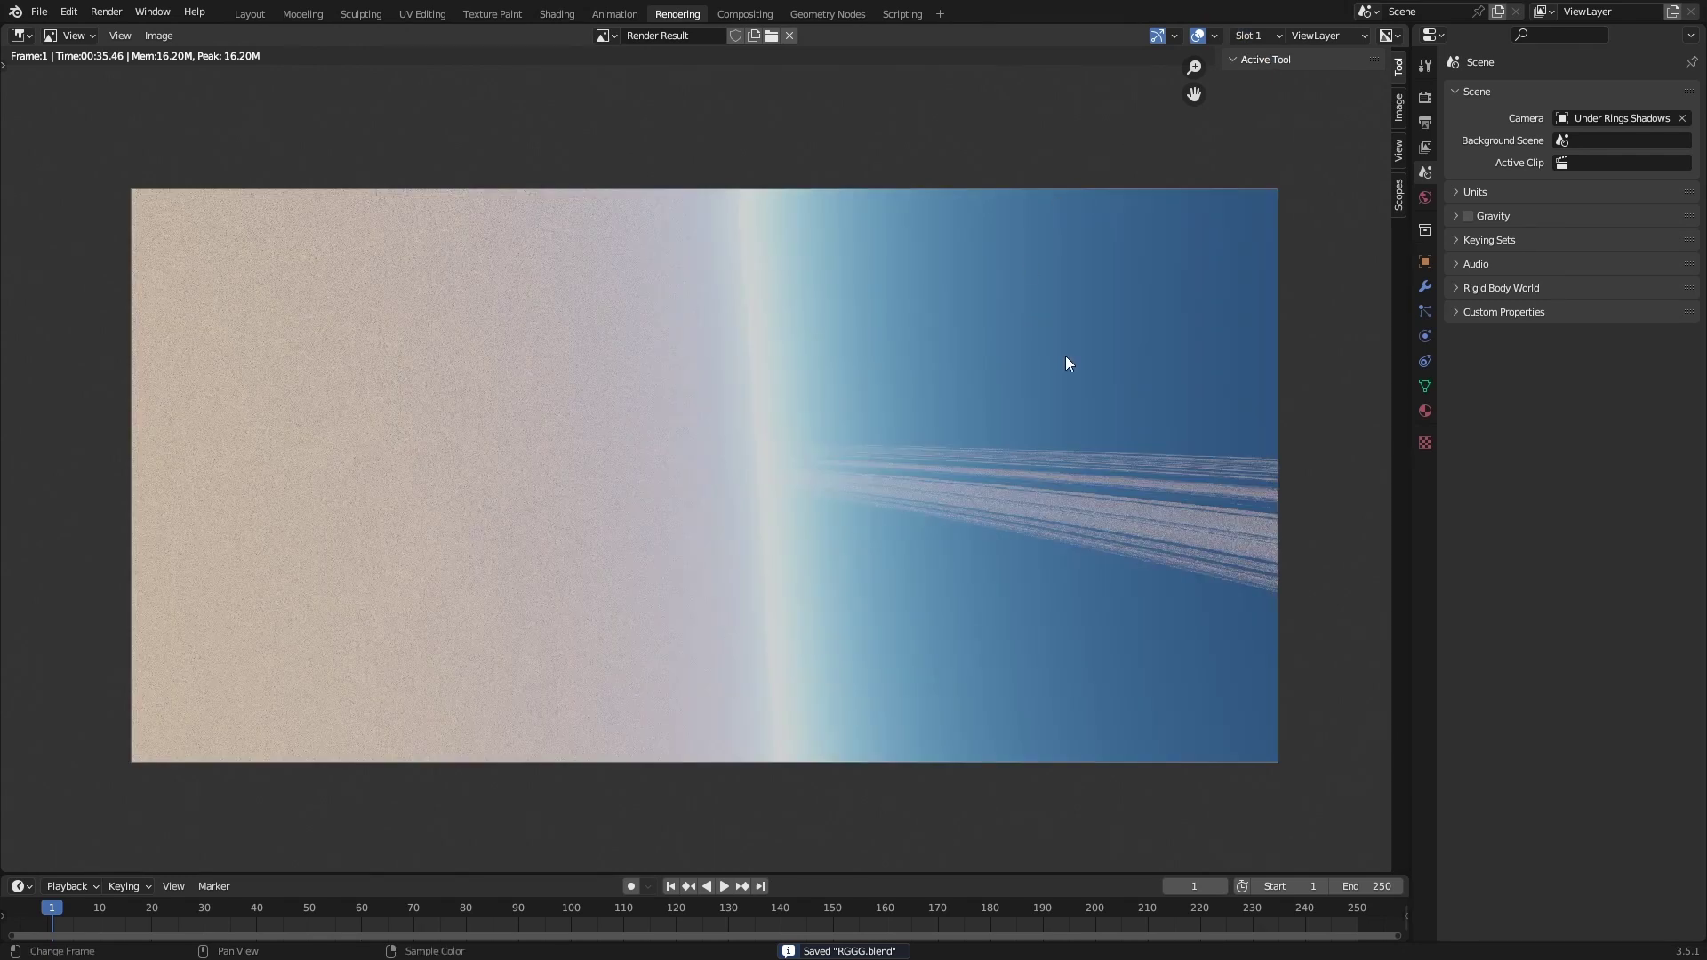
pyautogui.scroll(4, 797, 361)
pyautogui.scroll(-4, 798, 360)
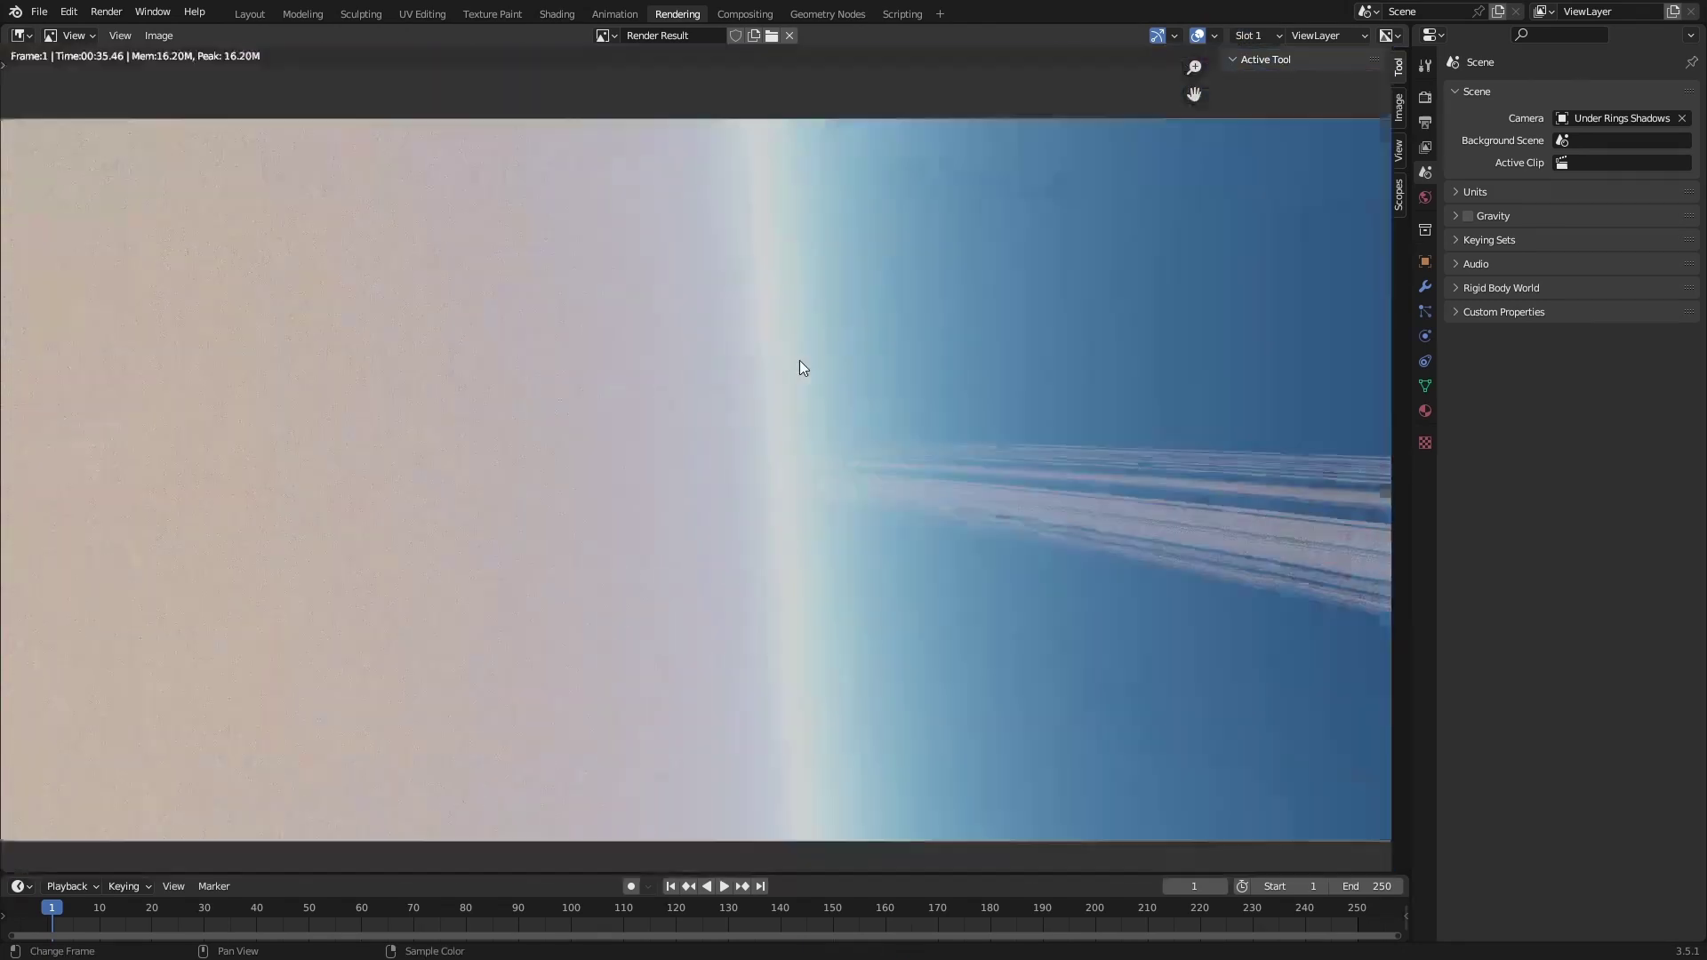
pyautogui.press('j')
pyautogui.press('j')
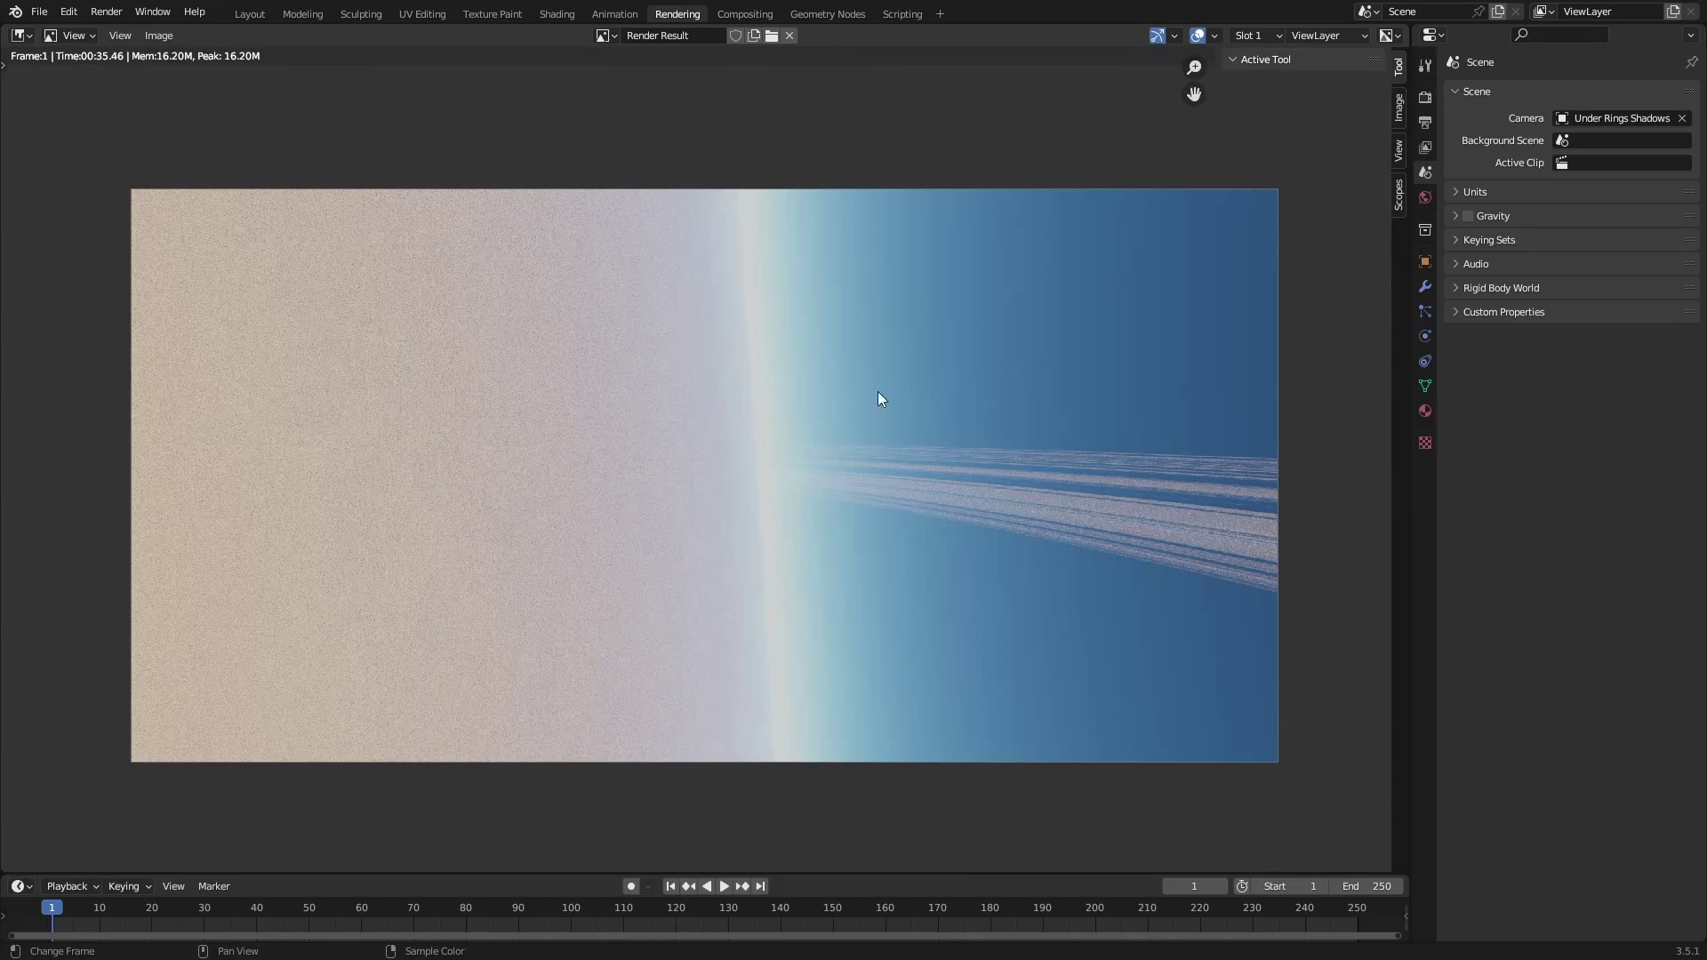
# - Check the scene's output settings and Cycles sampling settings
pyautogui.click(1425, 122)
pyautogui.click(1425, 96)
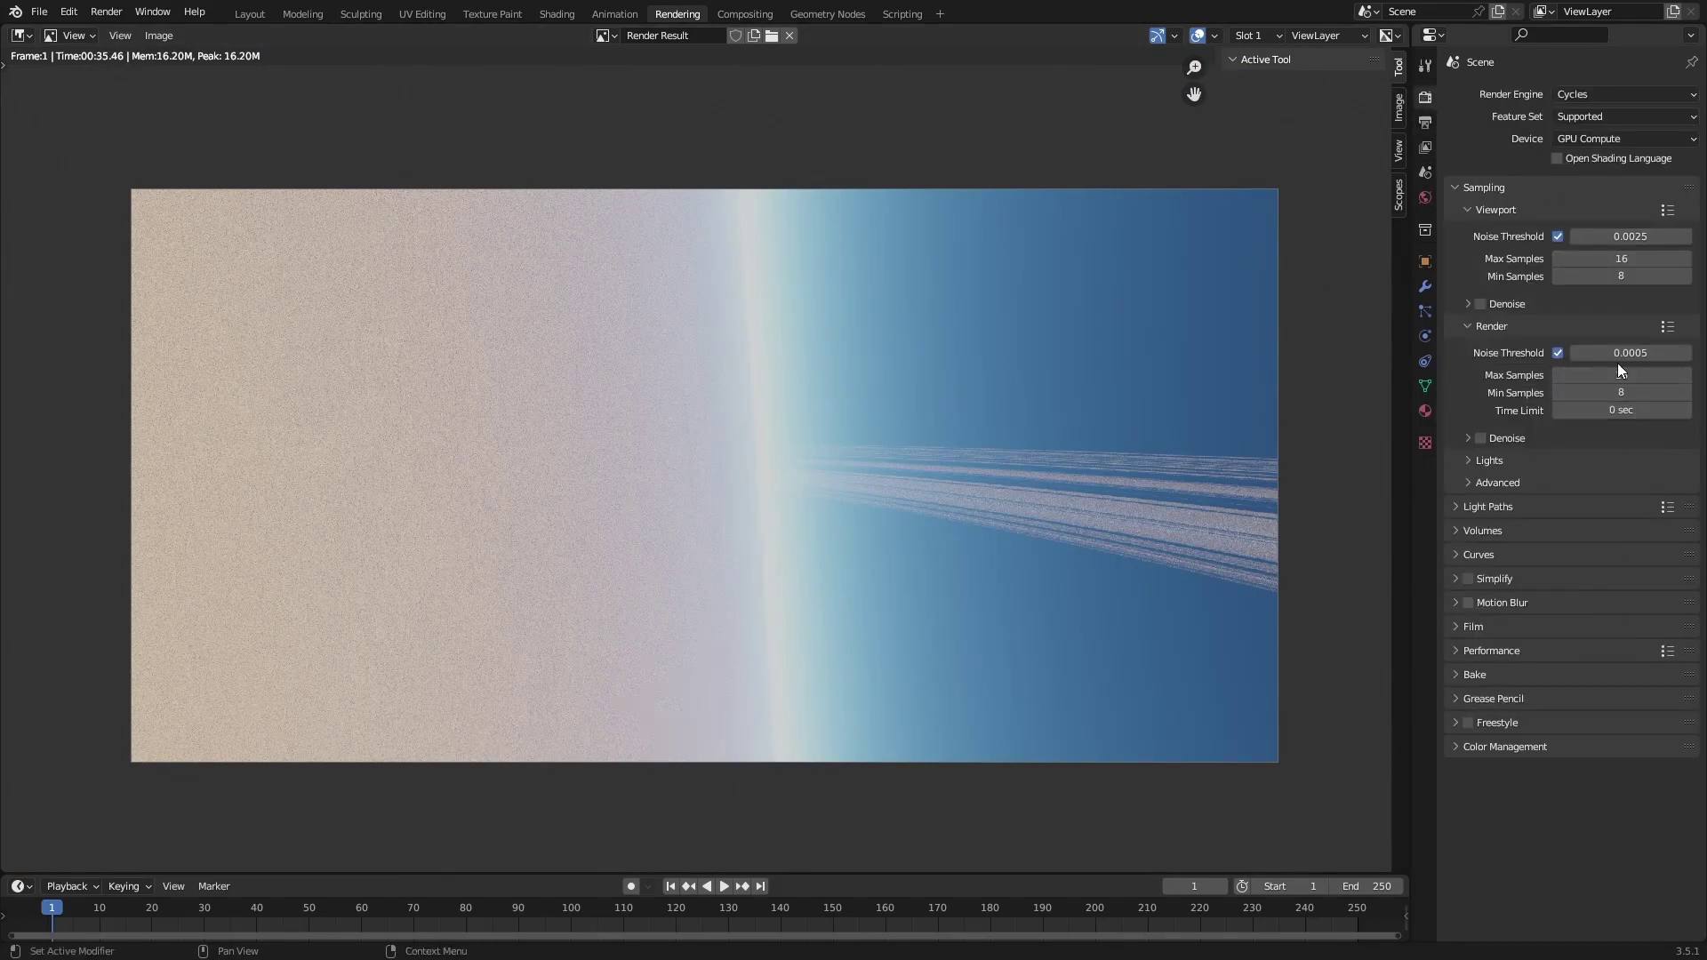
pyautogui.scroll(3, 753, 429)
pyautogui.scroll(-3, 754, 429)
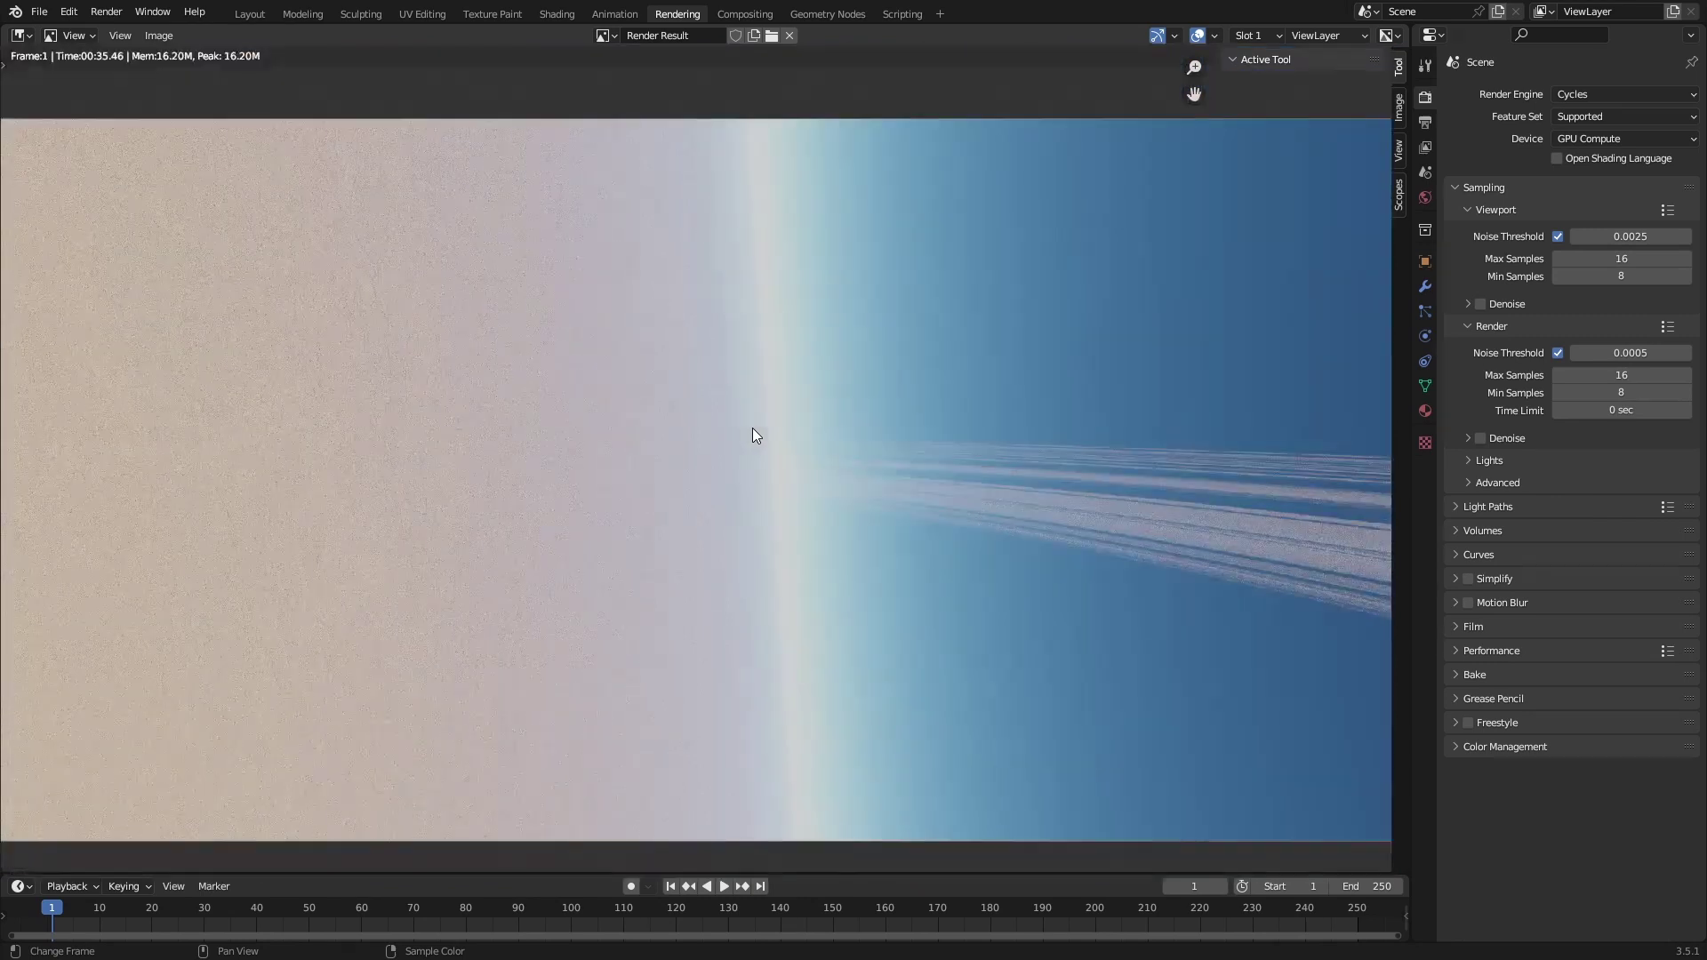
# - Show the planet-and-rings render in Slot 2 and pan across it
pyautogui.click(1247, 35)
pyautogui.click(1251, 78)
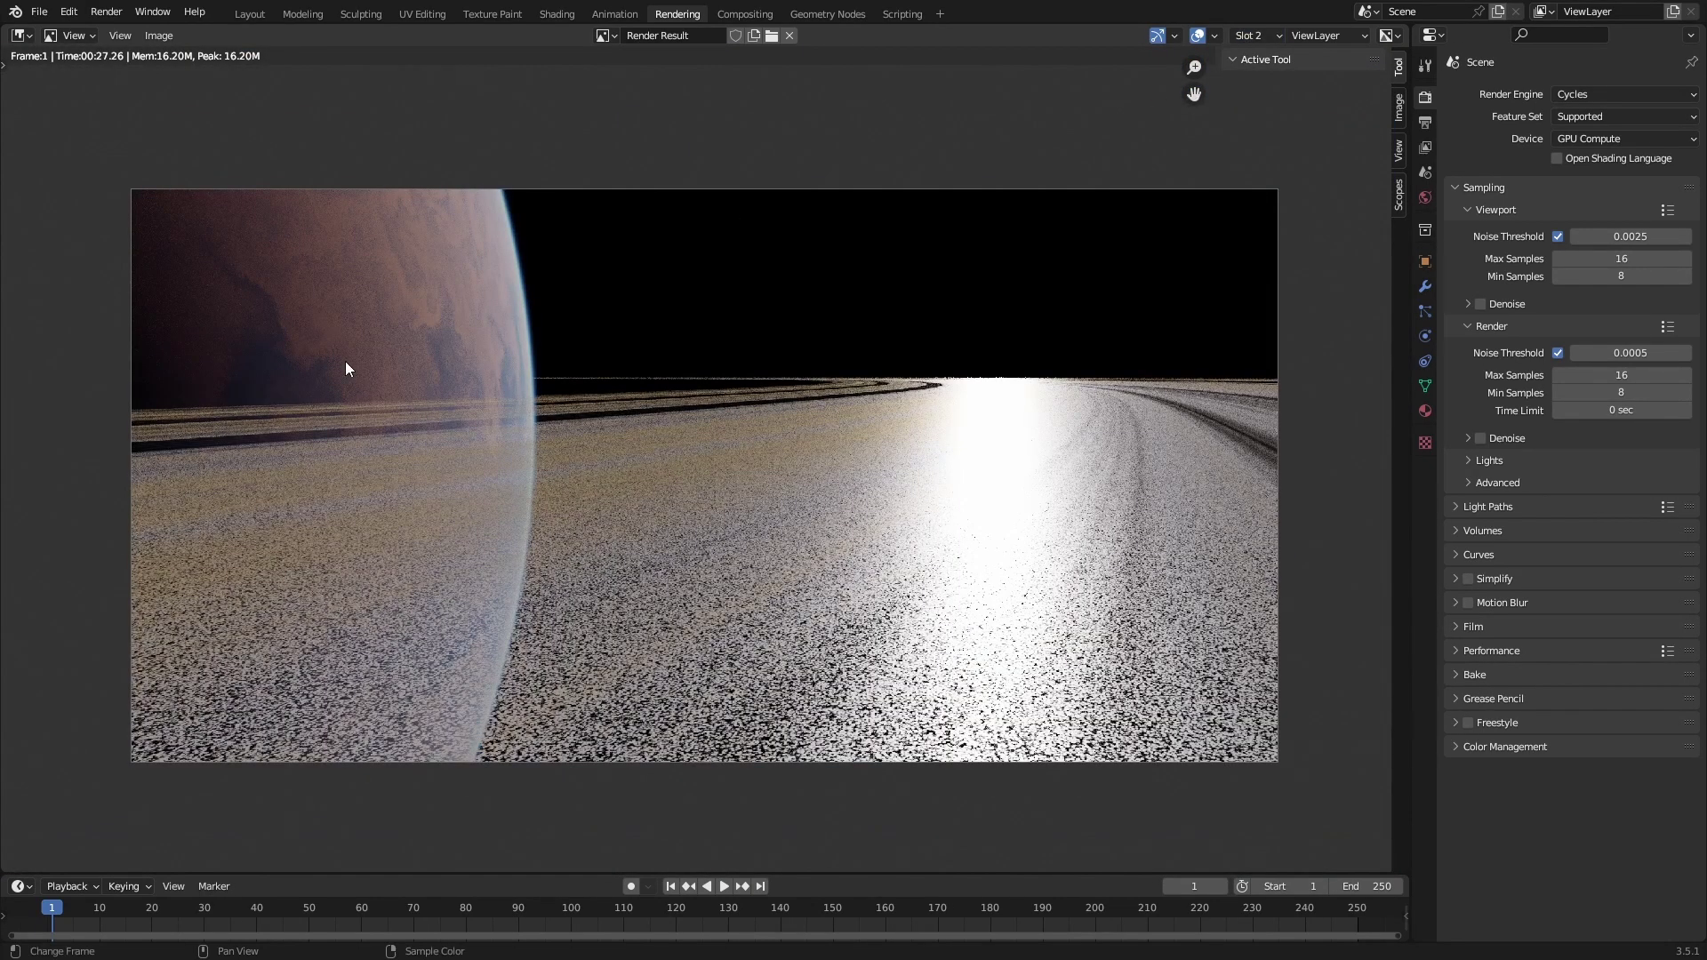
pyautogui.moveTo(398, 382); pyautogui.dragTo(861, 499, button='middle')
pyautogui.scroll(4, 1124, 469)
pyautogui.moveTo(1125, 470); pyautogui.dragTo(610, 457, button='middle')
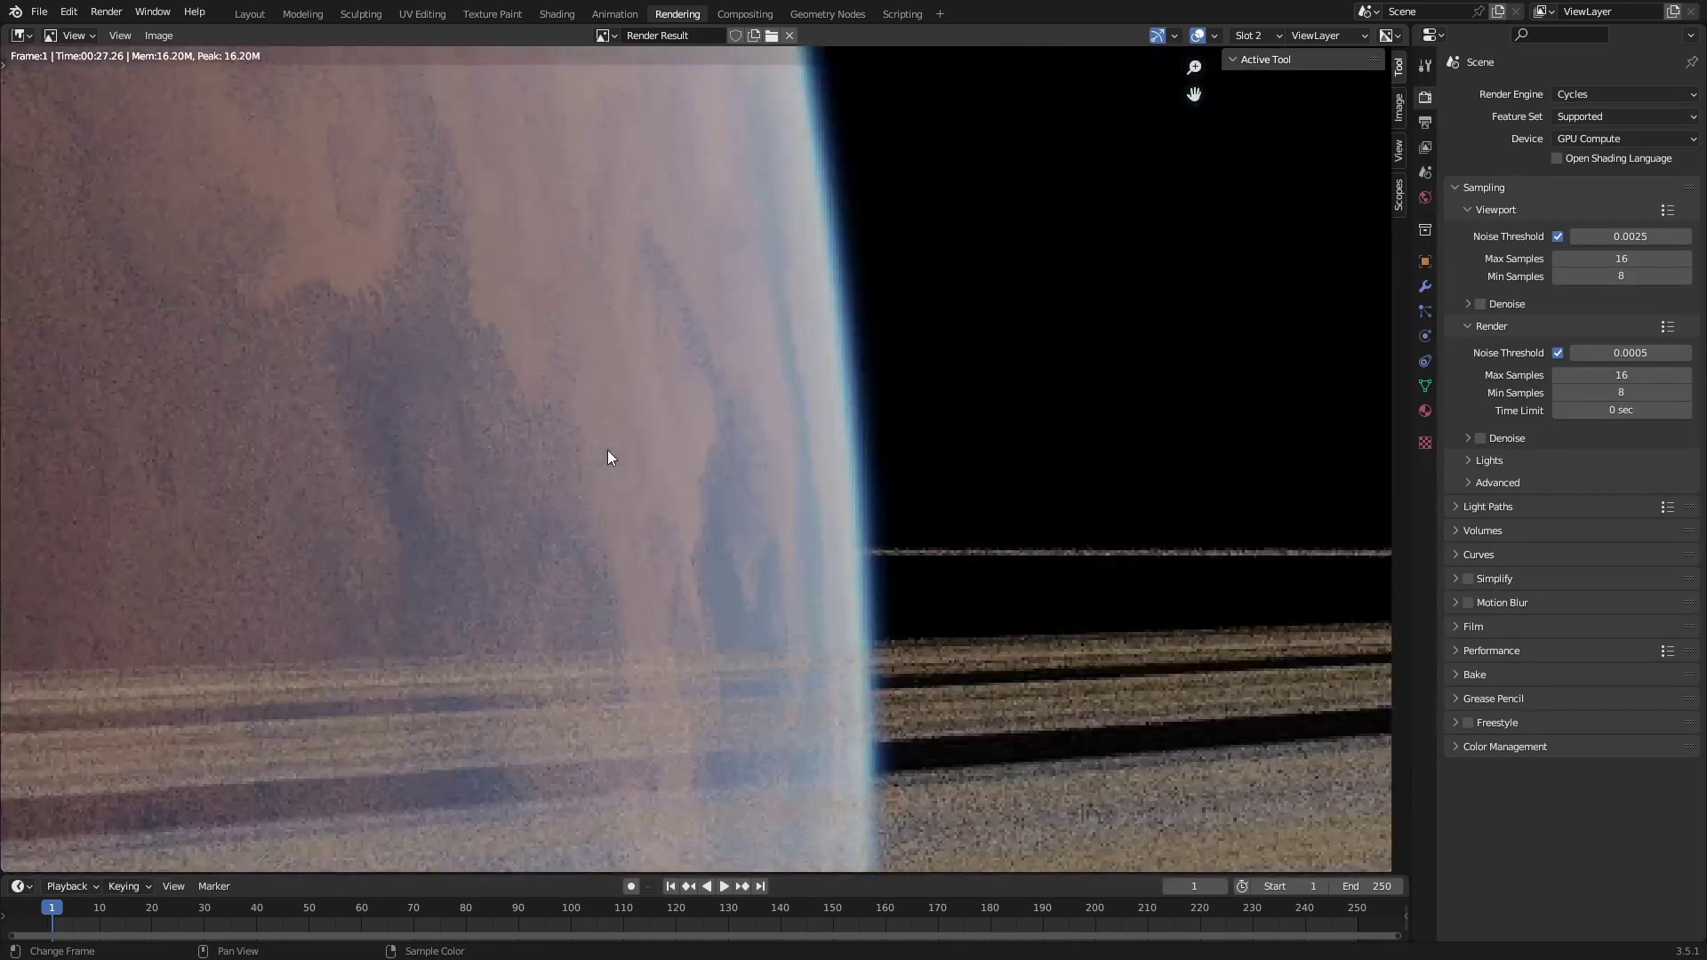
pyautogui.scroll(-3, 610, 457)
# - Show the Slot 3 render, frame the planet, then fit the whole image in view
pyautogui.click(1257, 34)
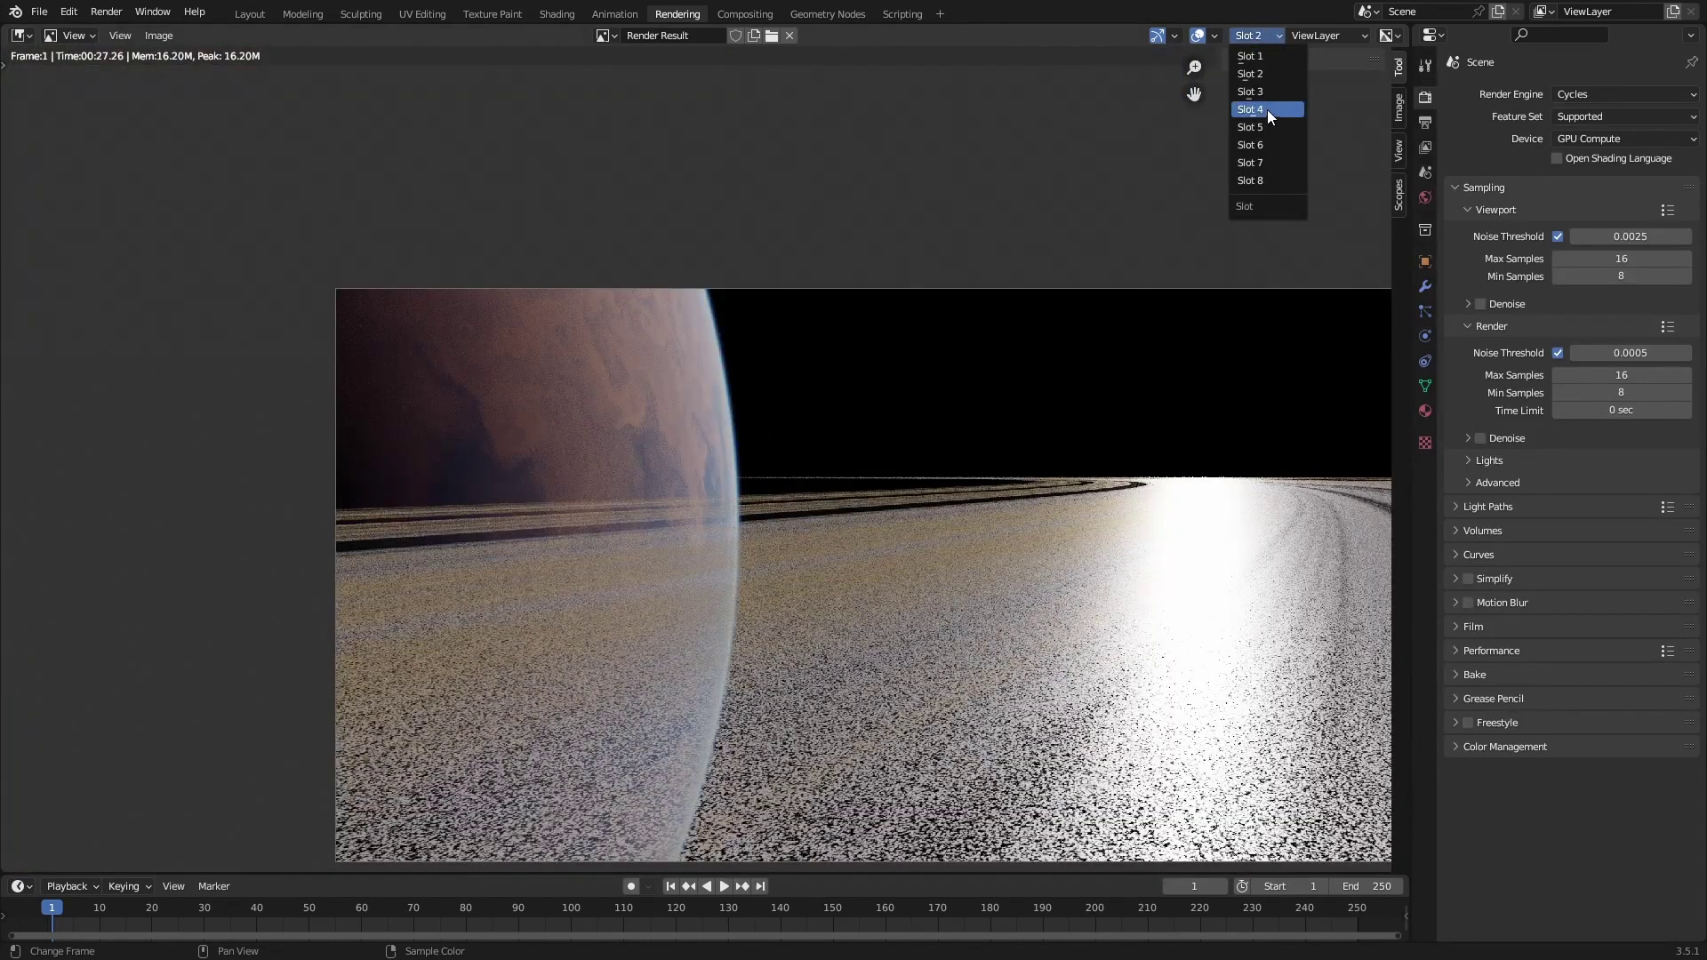
pyautogui.click(1268, 94)
pyautogui.moveTo(1144, 320); pyautogui.dragTo(828, 340, button='middle')
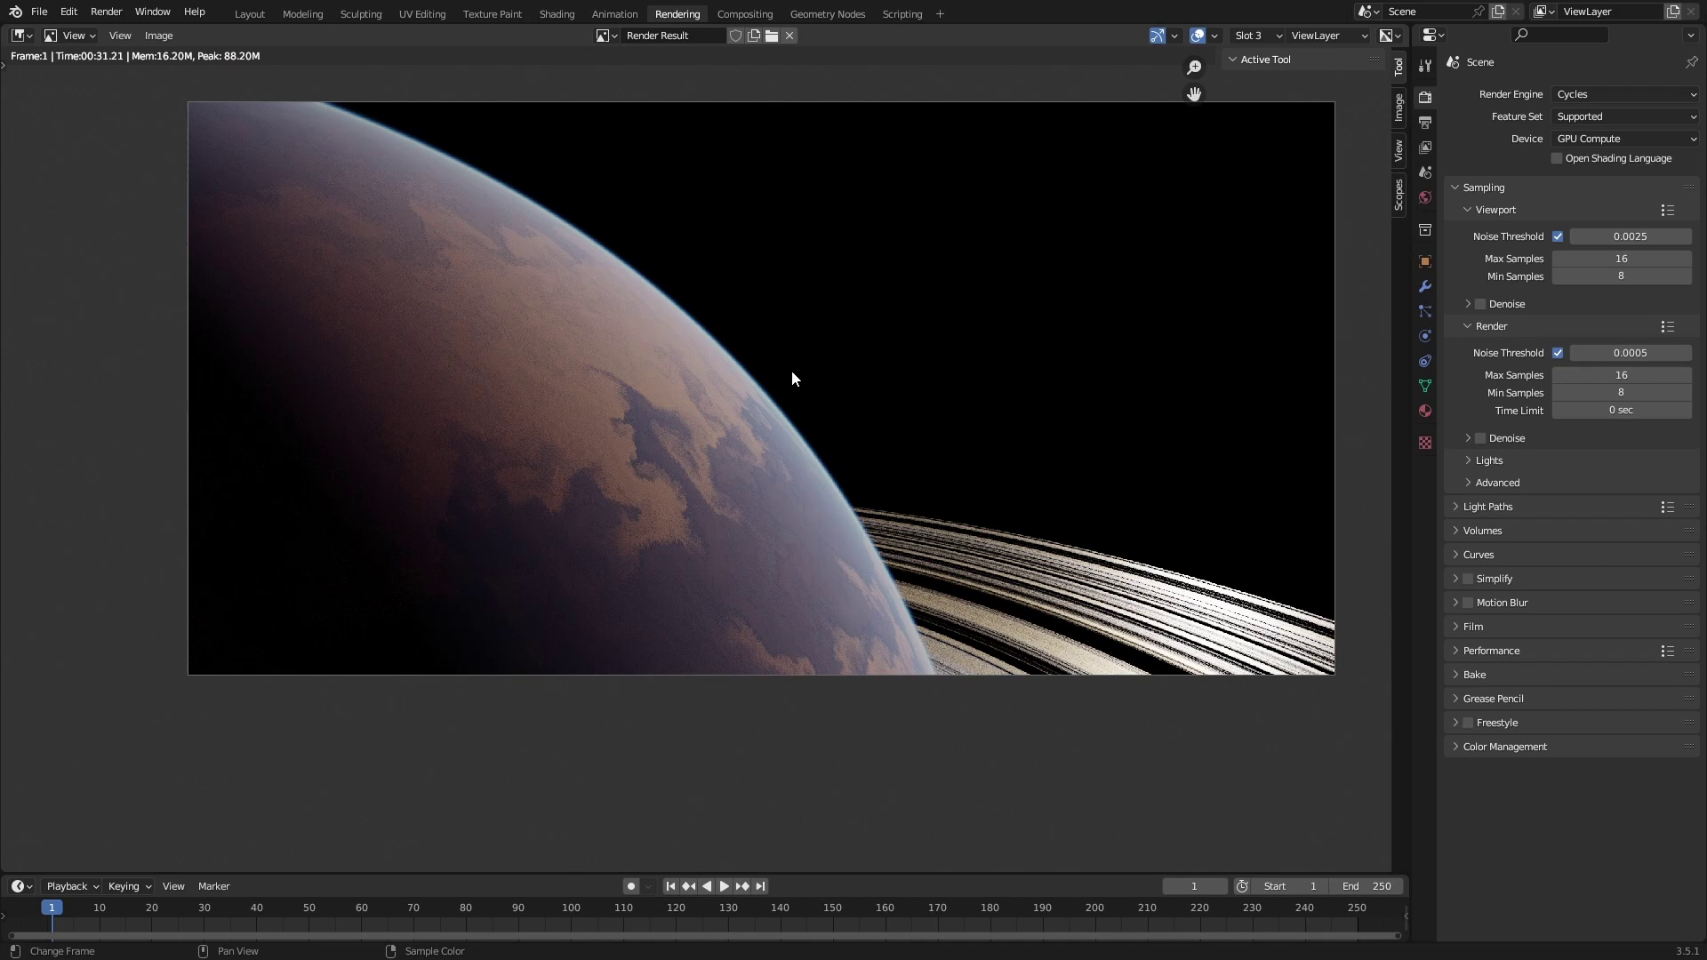
pyautogui.scroll(3, 739, 308)
pyautogui.scroll(-3, 737, 307)
pyautogui.scroll(3, 748, 399)
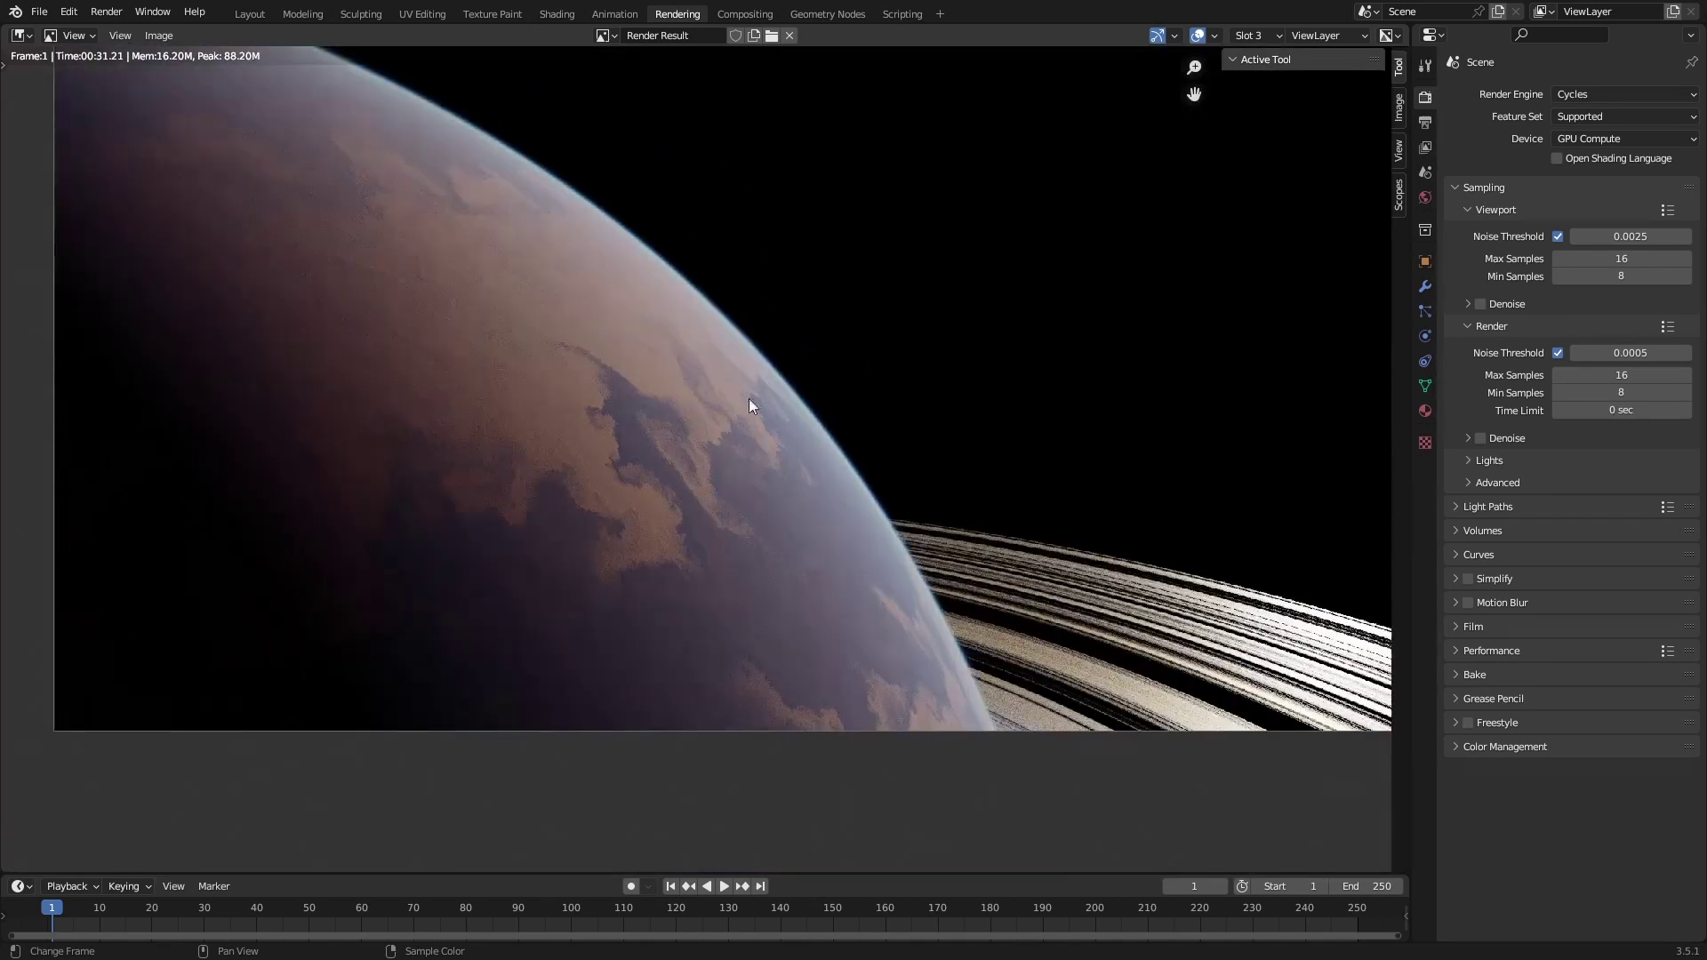
pyautogui.scroll(3, 620, 405)
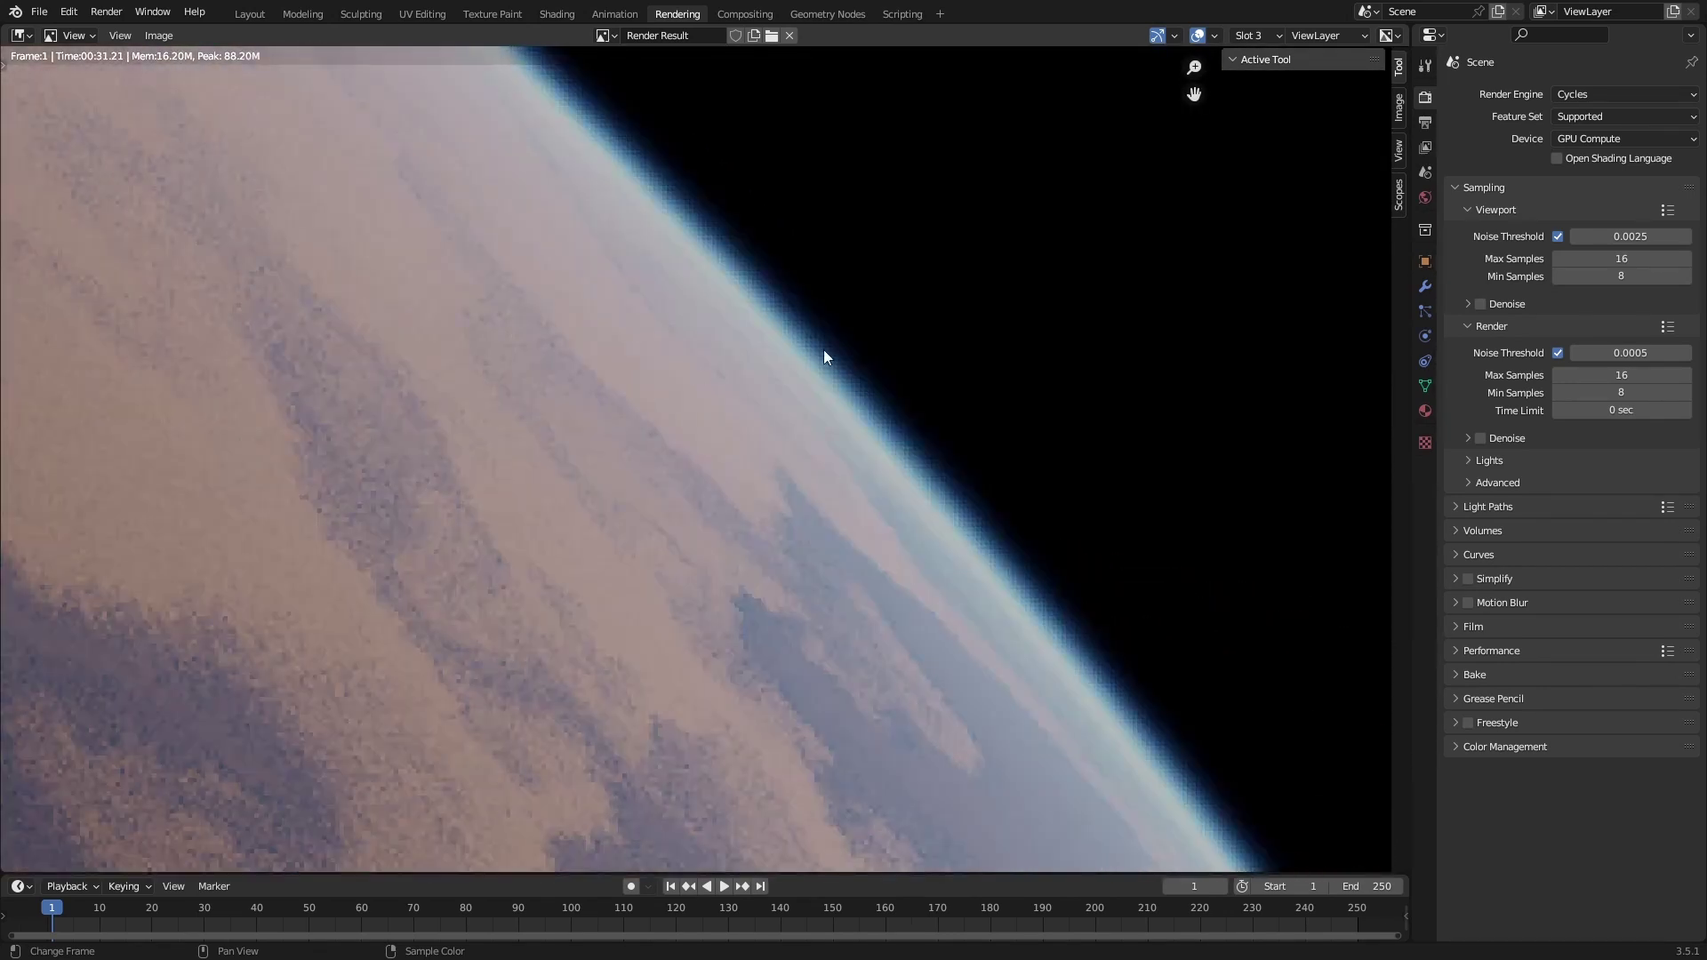
pyautogui.press('Home')
pyautogui.scroll(2, 1138, 88)
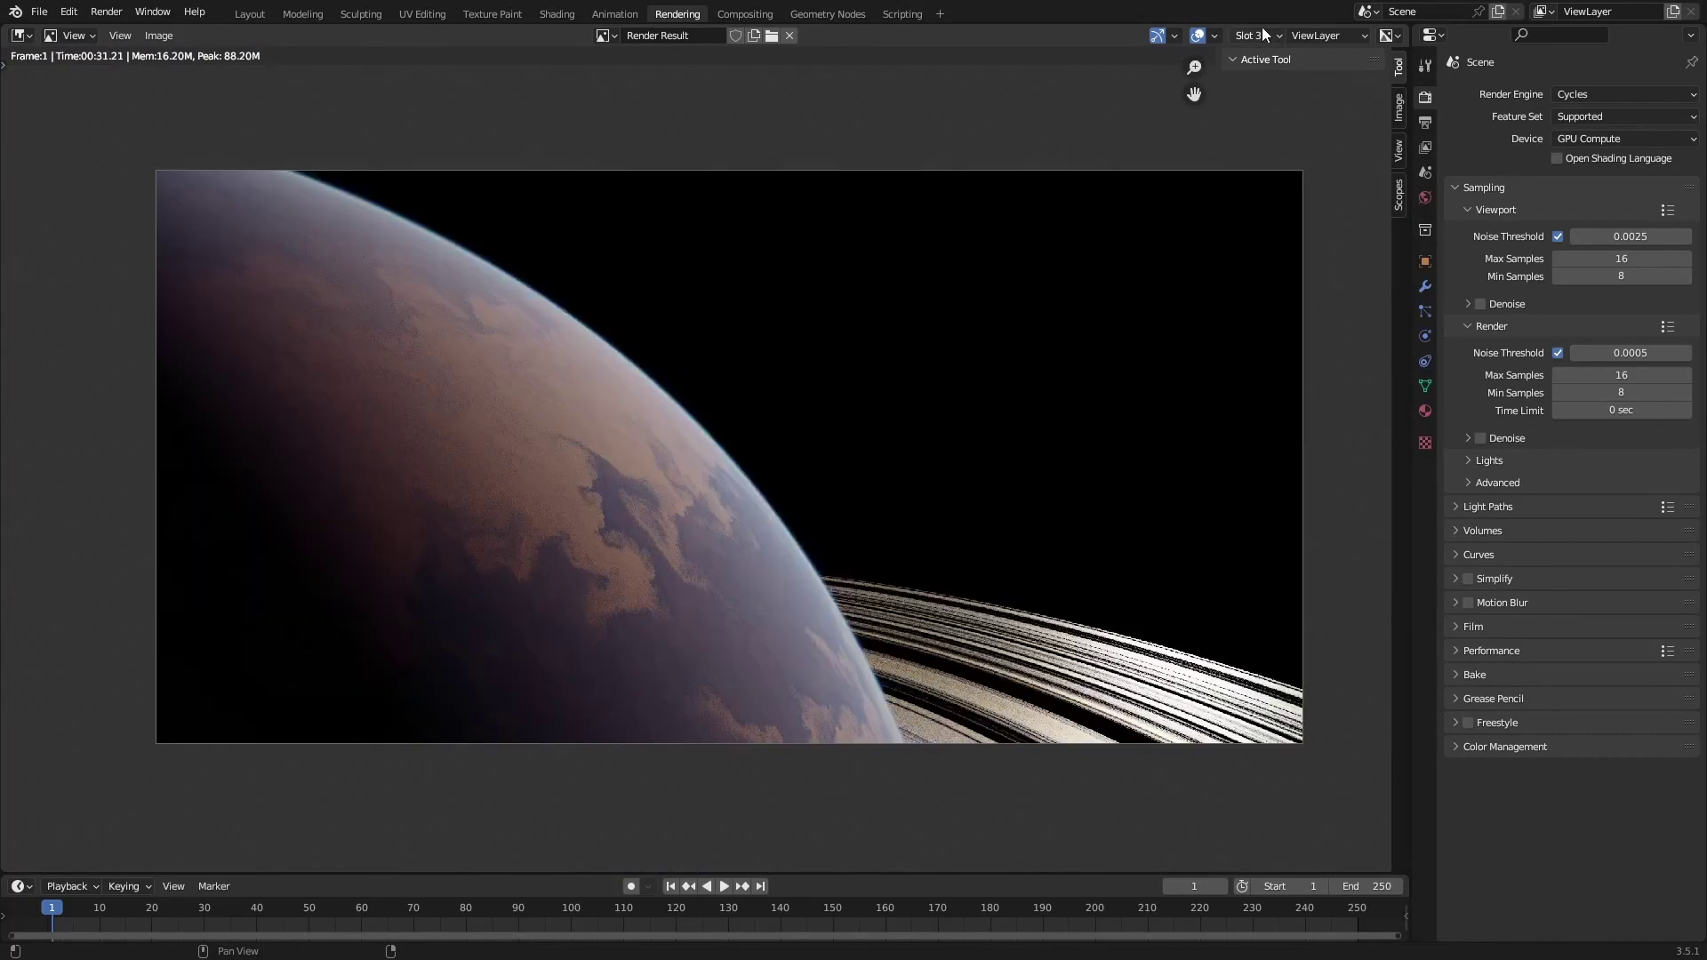
# - View the Slot 4 and Slot 5 renders fitted to the editor, then go back to Layout
pyautogui.click(1261, 34)
pyautogui.click(1263, 111)
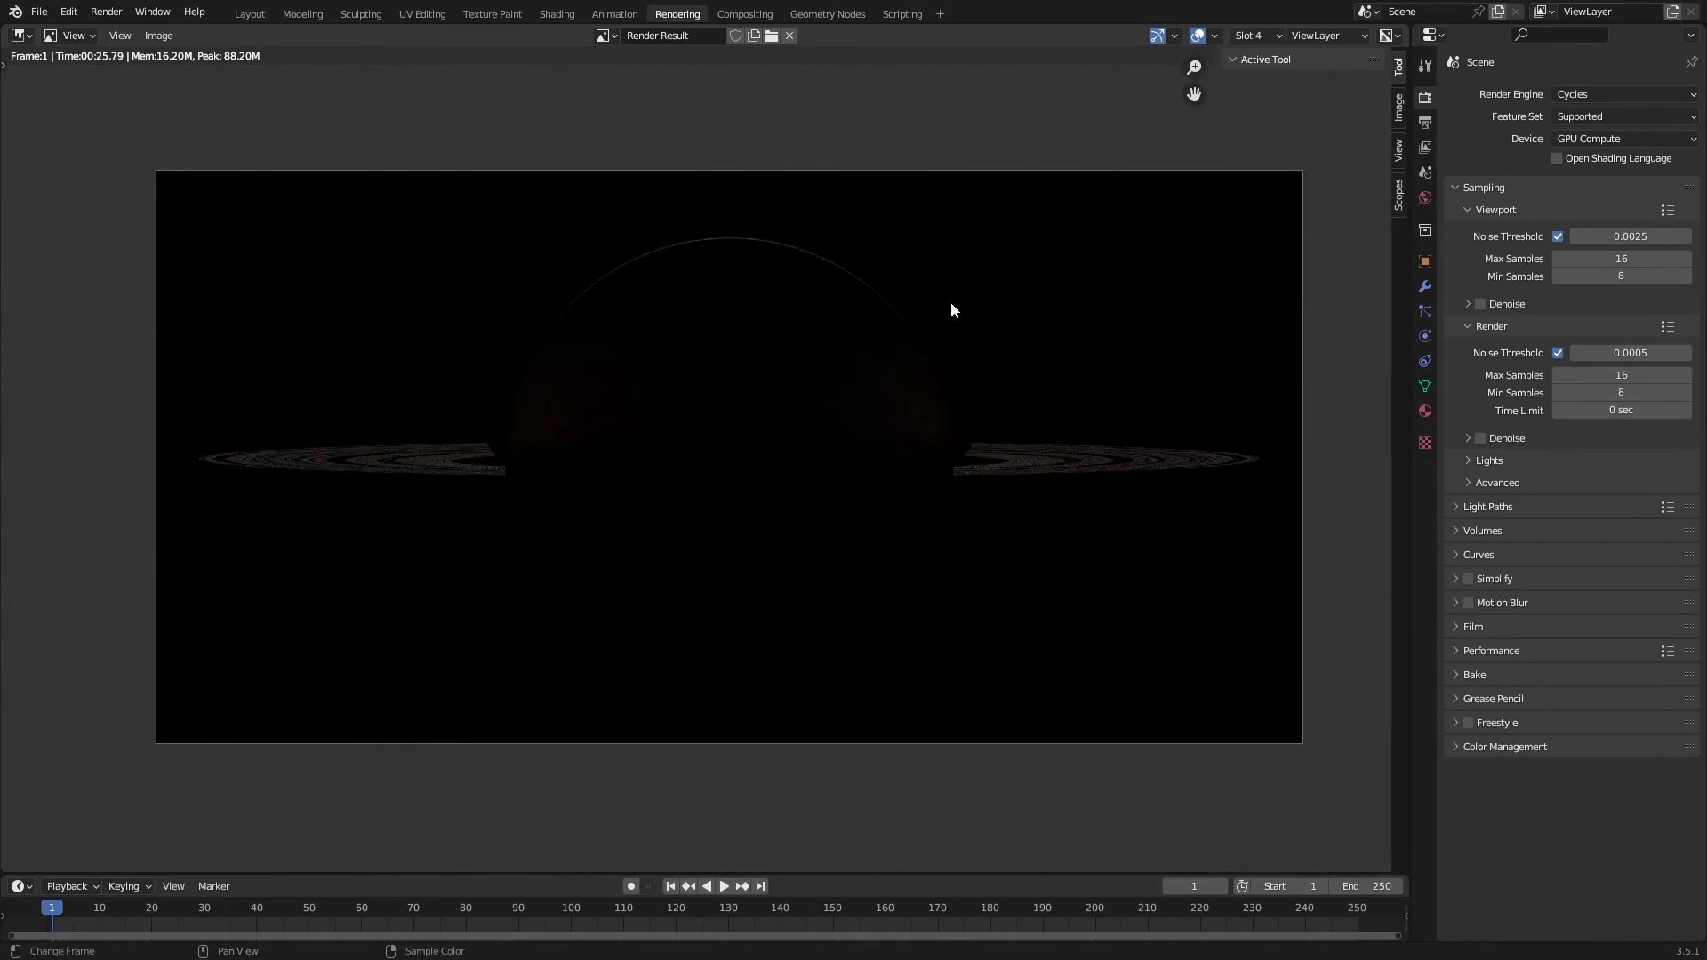
pyautogui.press('Home')
pyautogui.click(1254, 36)
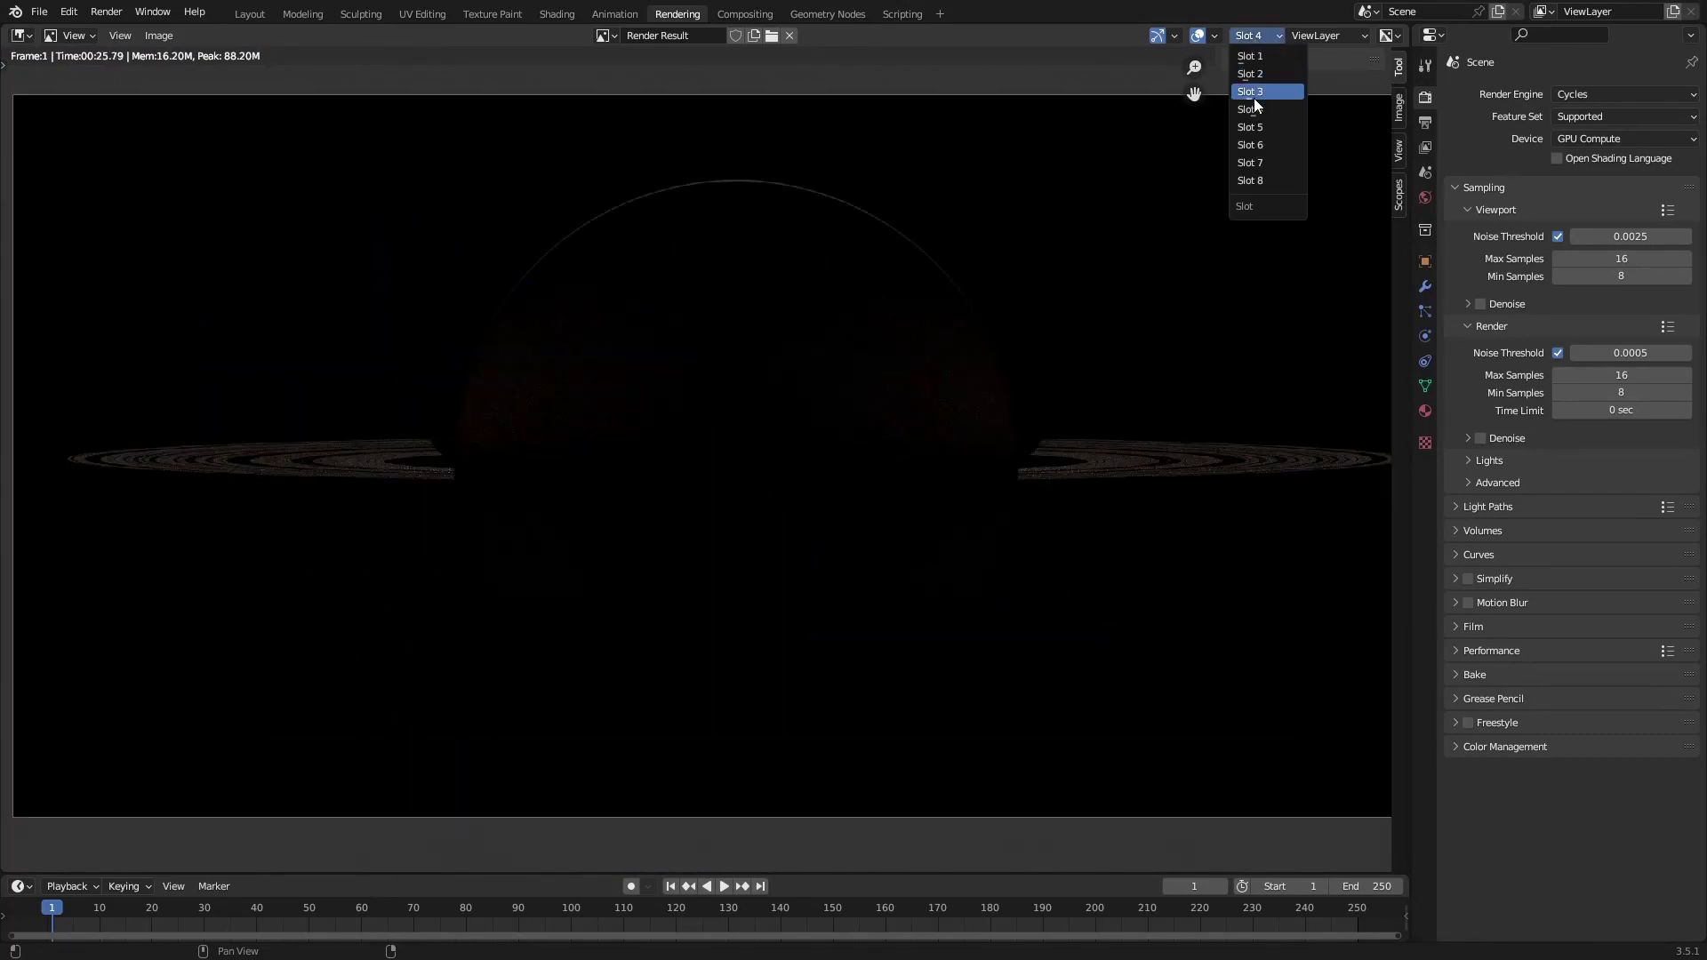
pyautogui.click(1256, 130)
pyautogui.press('Home')
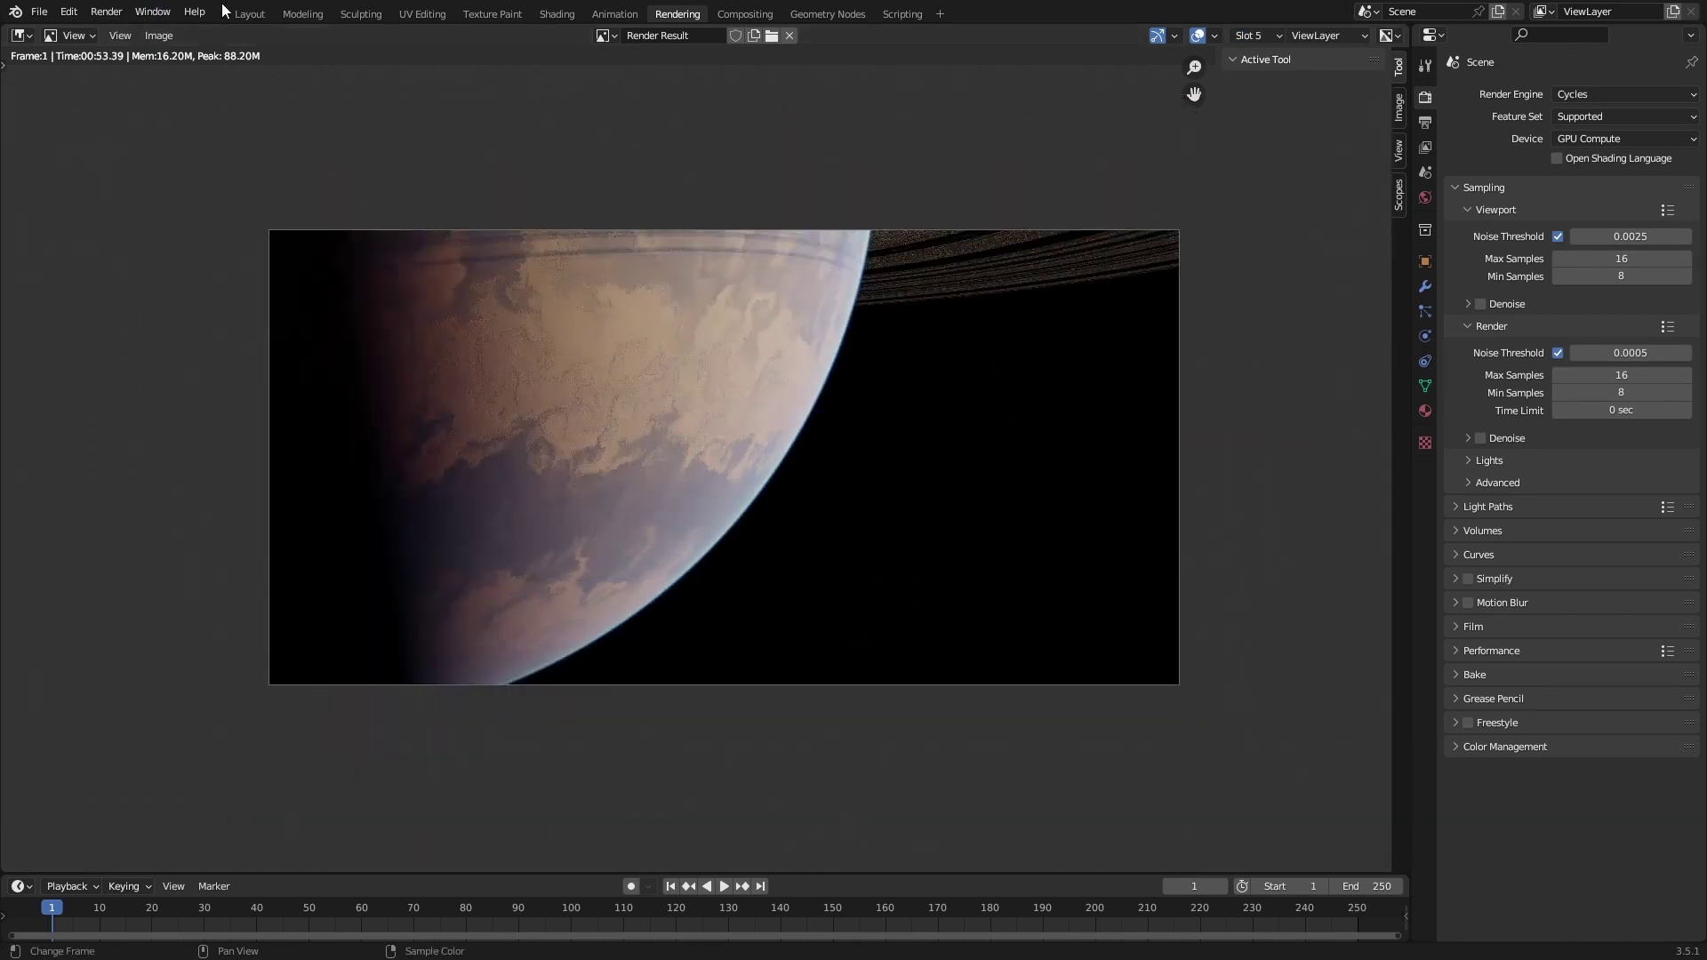
pyautogui.click(250, 14)
# - Save, widen the node editor, hide the tool shelf, and make Atmosphere With Rings the active camera
pyautogui.hotkey('ctrl', 's')
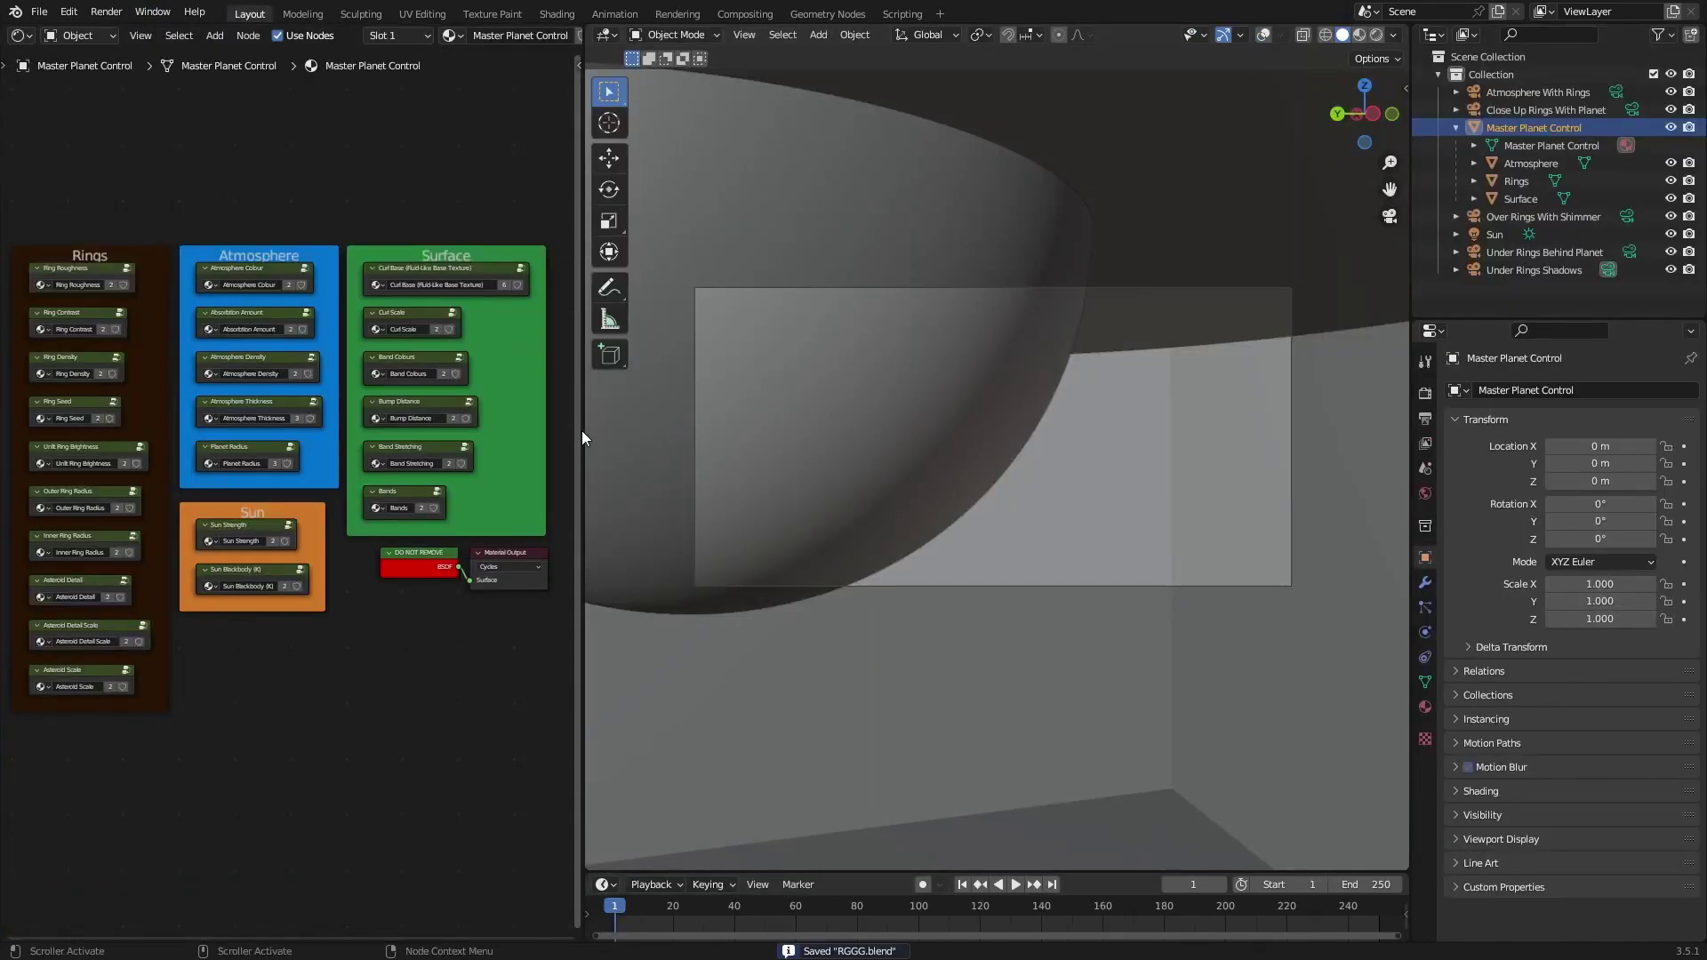
pyautogui.moveTo(587, 433); pyautogui.dragTo(746, 418)
pyautogui.press('t')
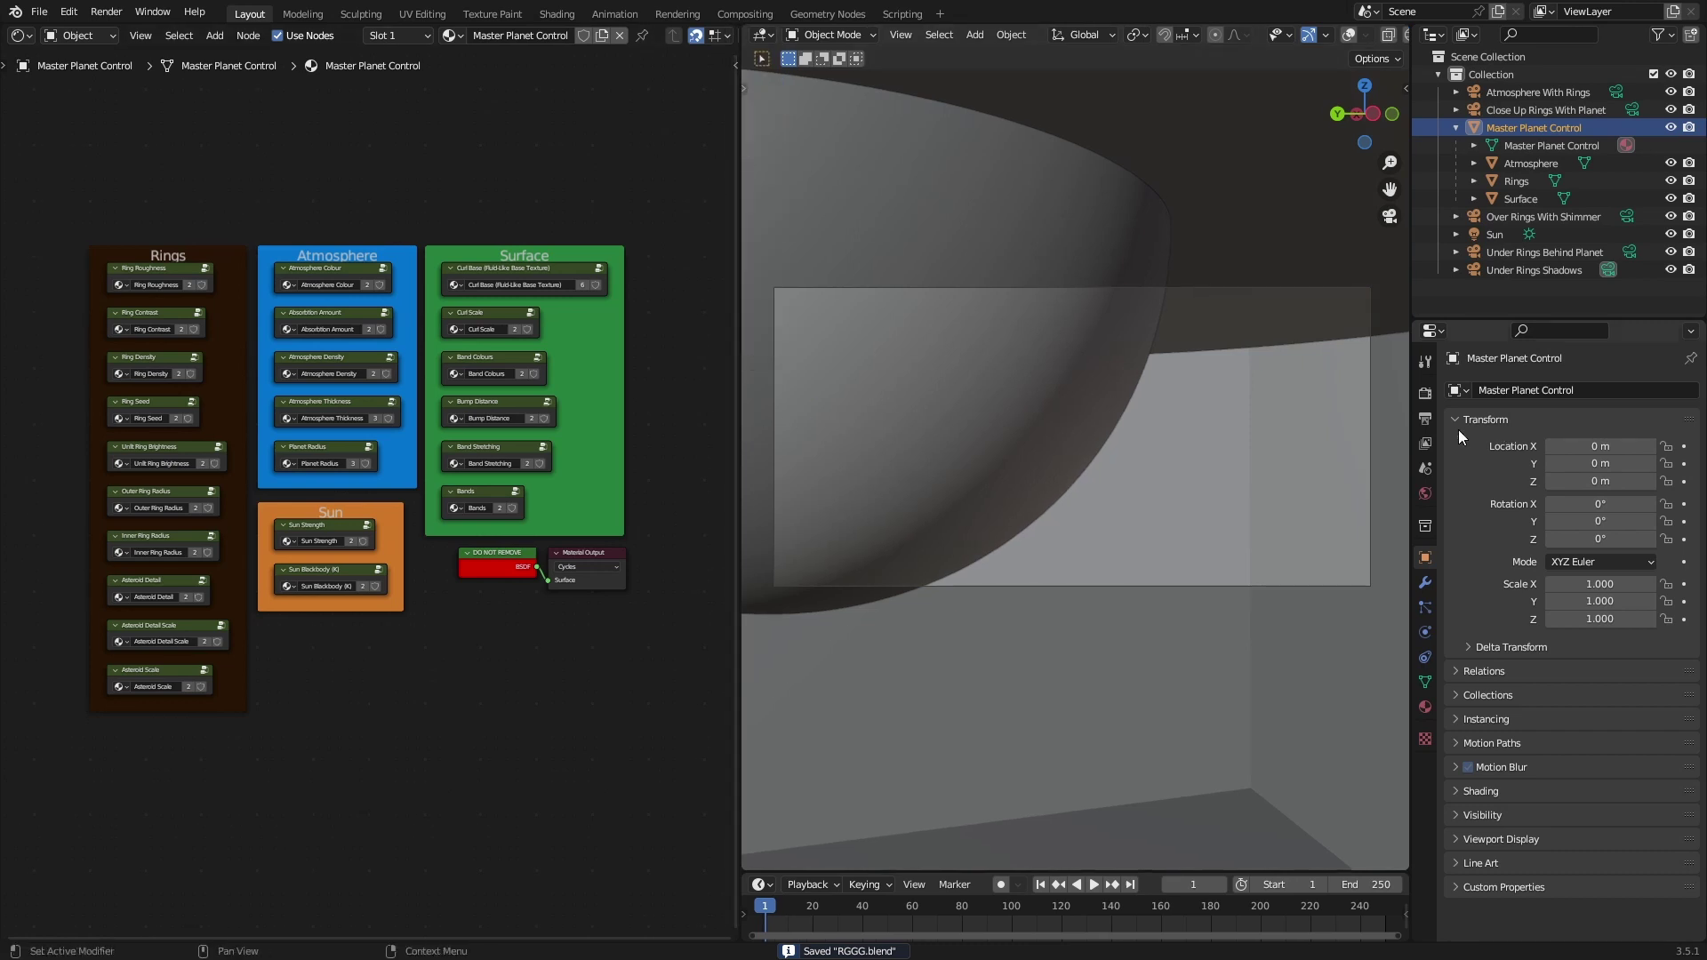
pyautogui.click(1425, 468)
pyautogui.click(1611, 414)
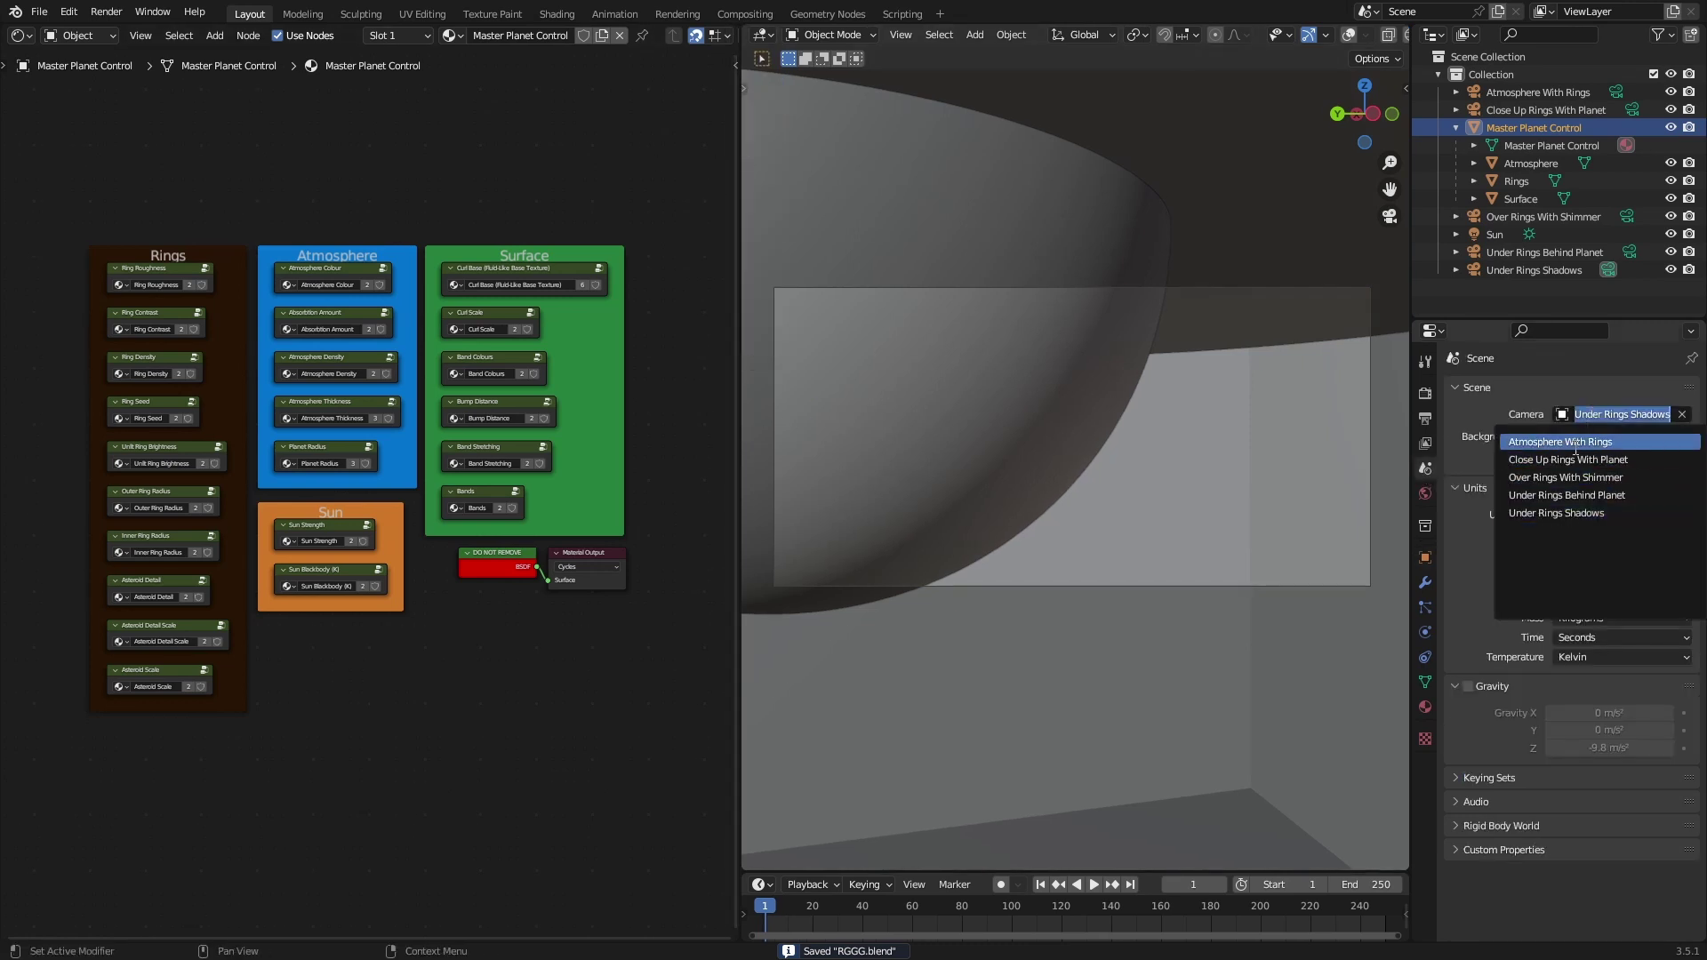
pyautogui.click(1576, 442)
# - Switch the viewport to Rendered shading and orbit in close on the planet's limb
pyautogui.press('z')
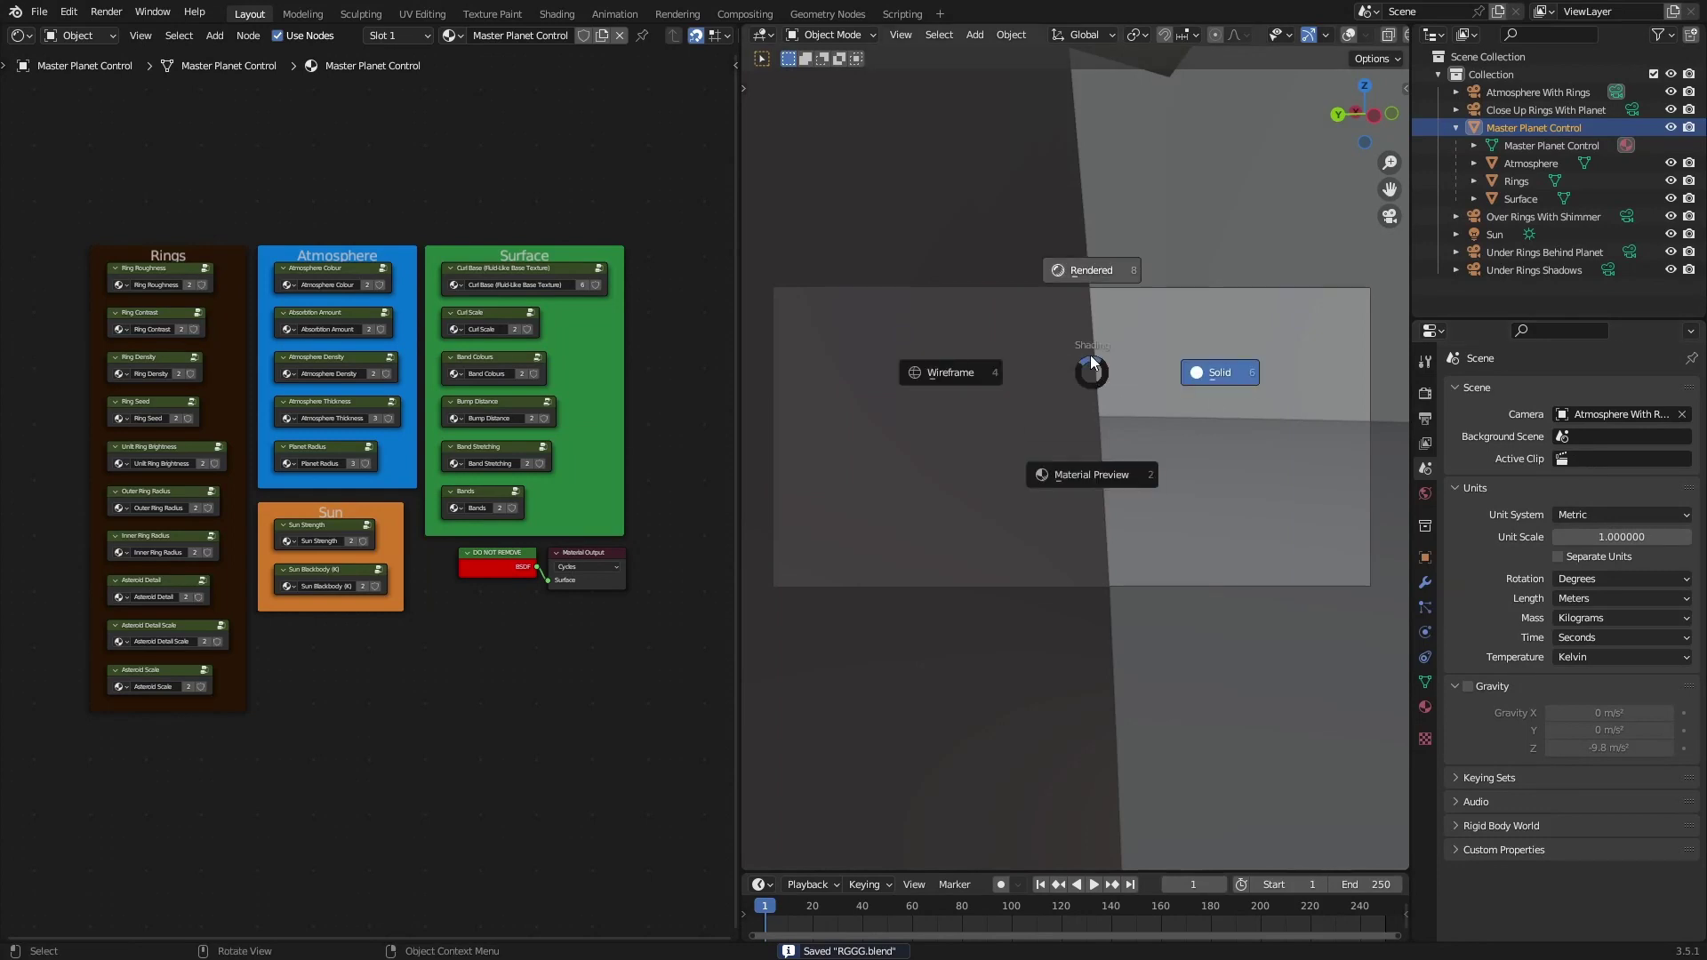
pyautogui.click(1087, 242)
pyautogui.moveTo(1219, 447); pyautogui.dragTo(1182, 503, button='middle')
pyautogui.scroll(-4, 1125, 456)
pyautogui.scroll(-3, 1195, 435)
pyautogui.scroll(-4, 1070, 473)
pyautogui.moveTo(1069, 473); pyautogui.dragTo(1085, 499, button='middle')
pyautogui.scroll(6, 1084, 500)
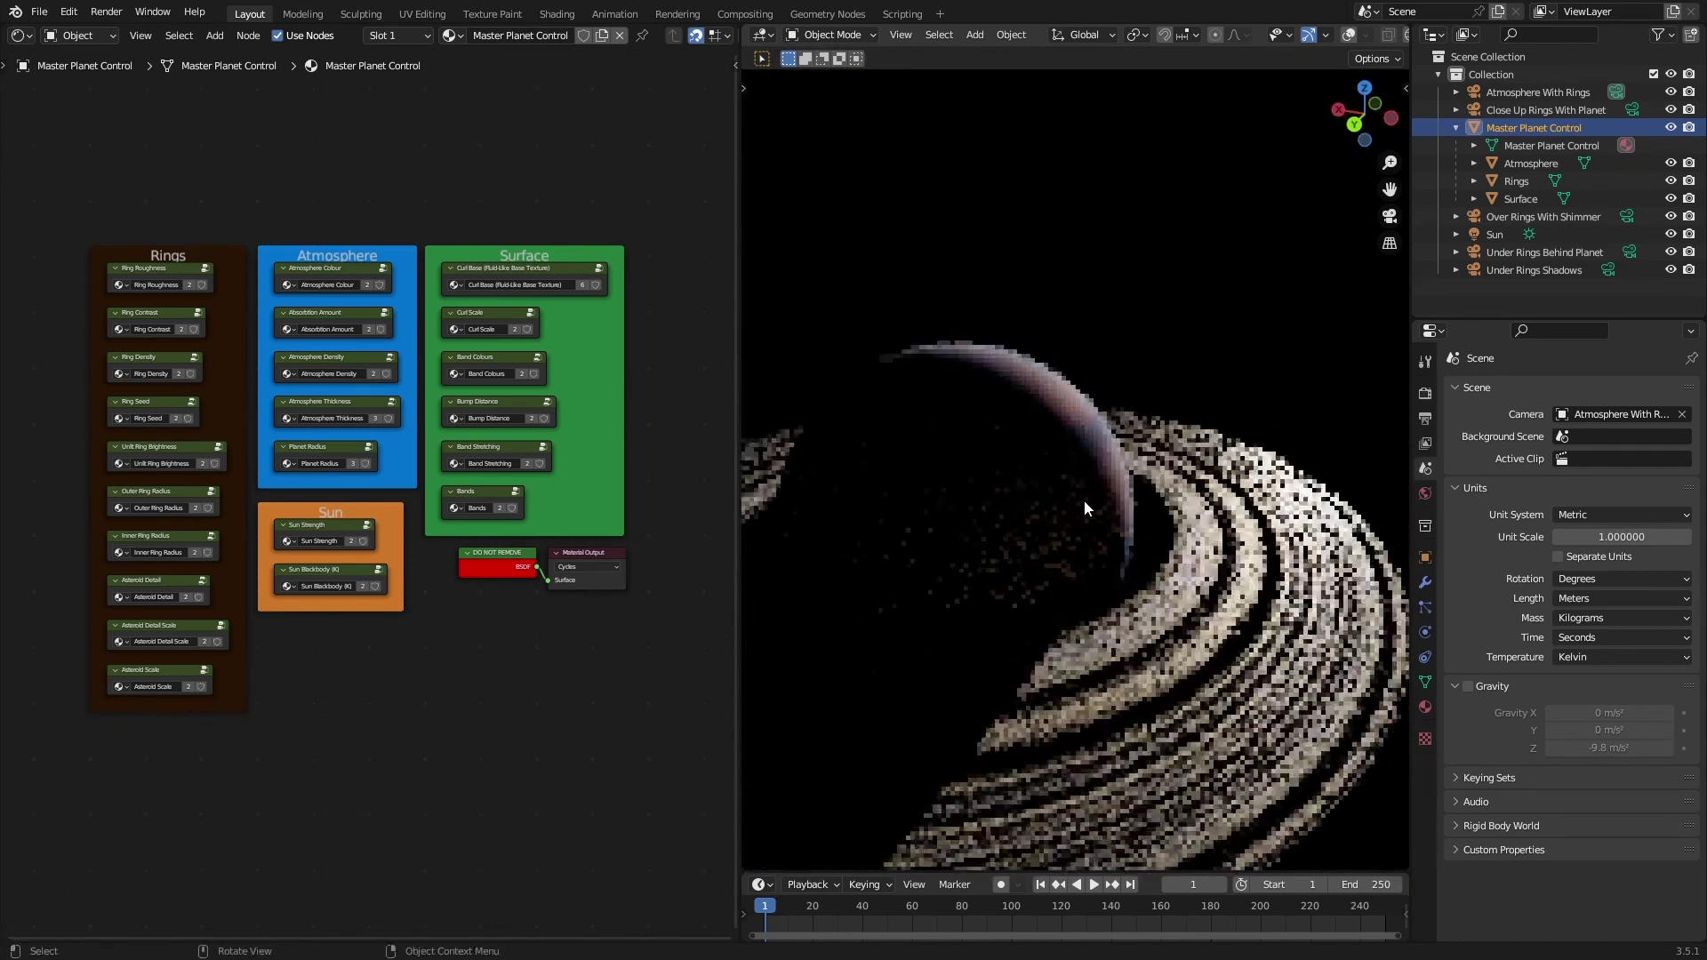
pyautogui.scroll(5, 1071, 511)
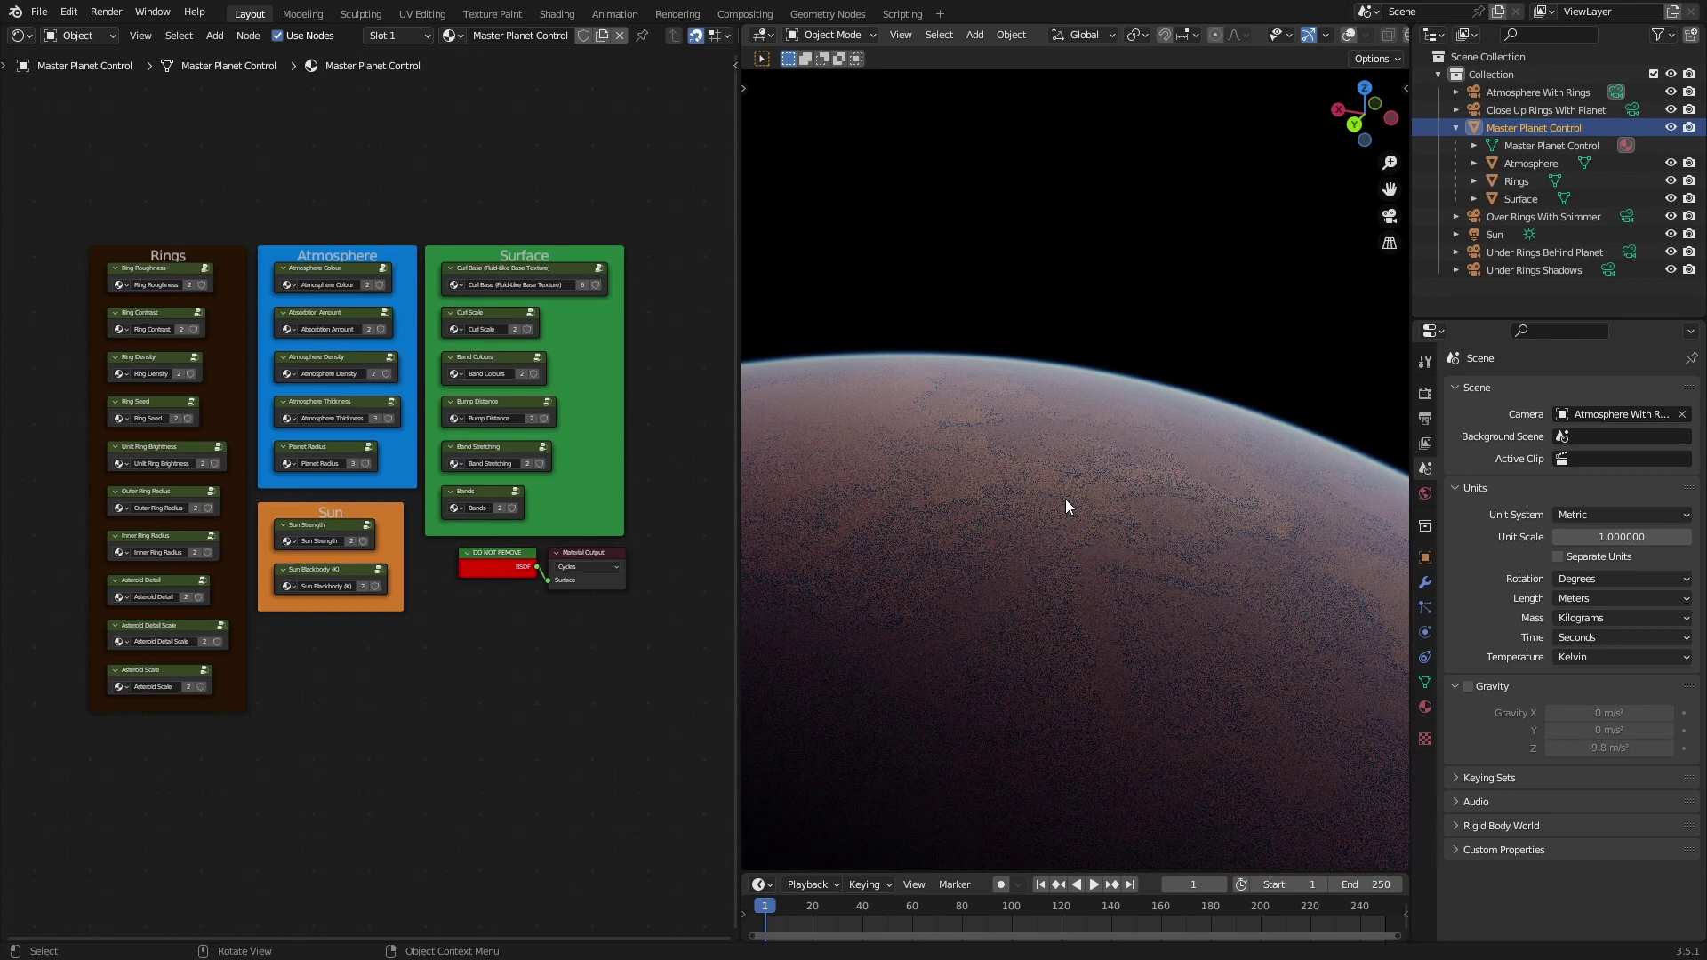
pyautogui.keyDown('ctrl'); pyautogui.moveTo(1066, 498); pyautogui.dragTo(1071, 504, button='middle'); pyautogui.keyUp('ctrl')
# - Save, then draw a render region around the planet's edge with Ctrl+B
pyautogui.hotkey('ctrl', 's')
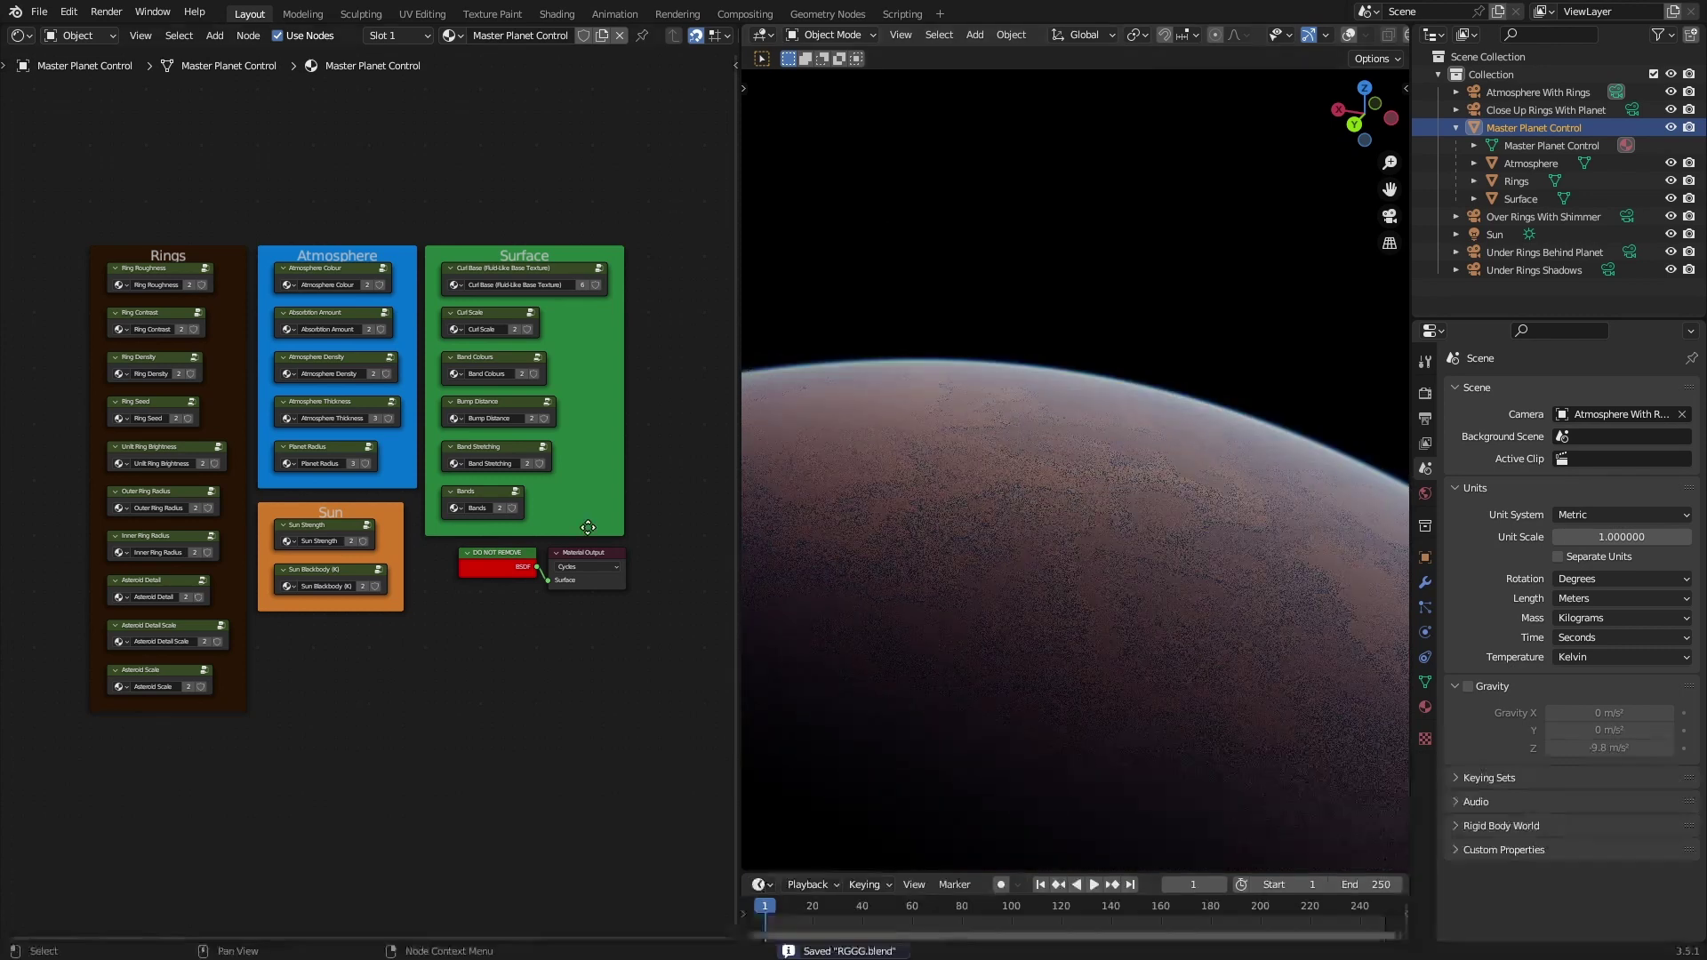
pyautogui.hotkey('ctrl', 'b')
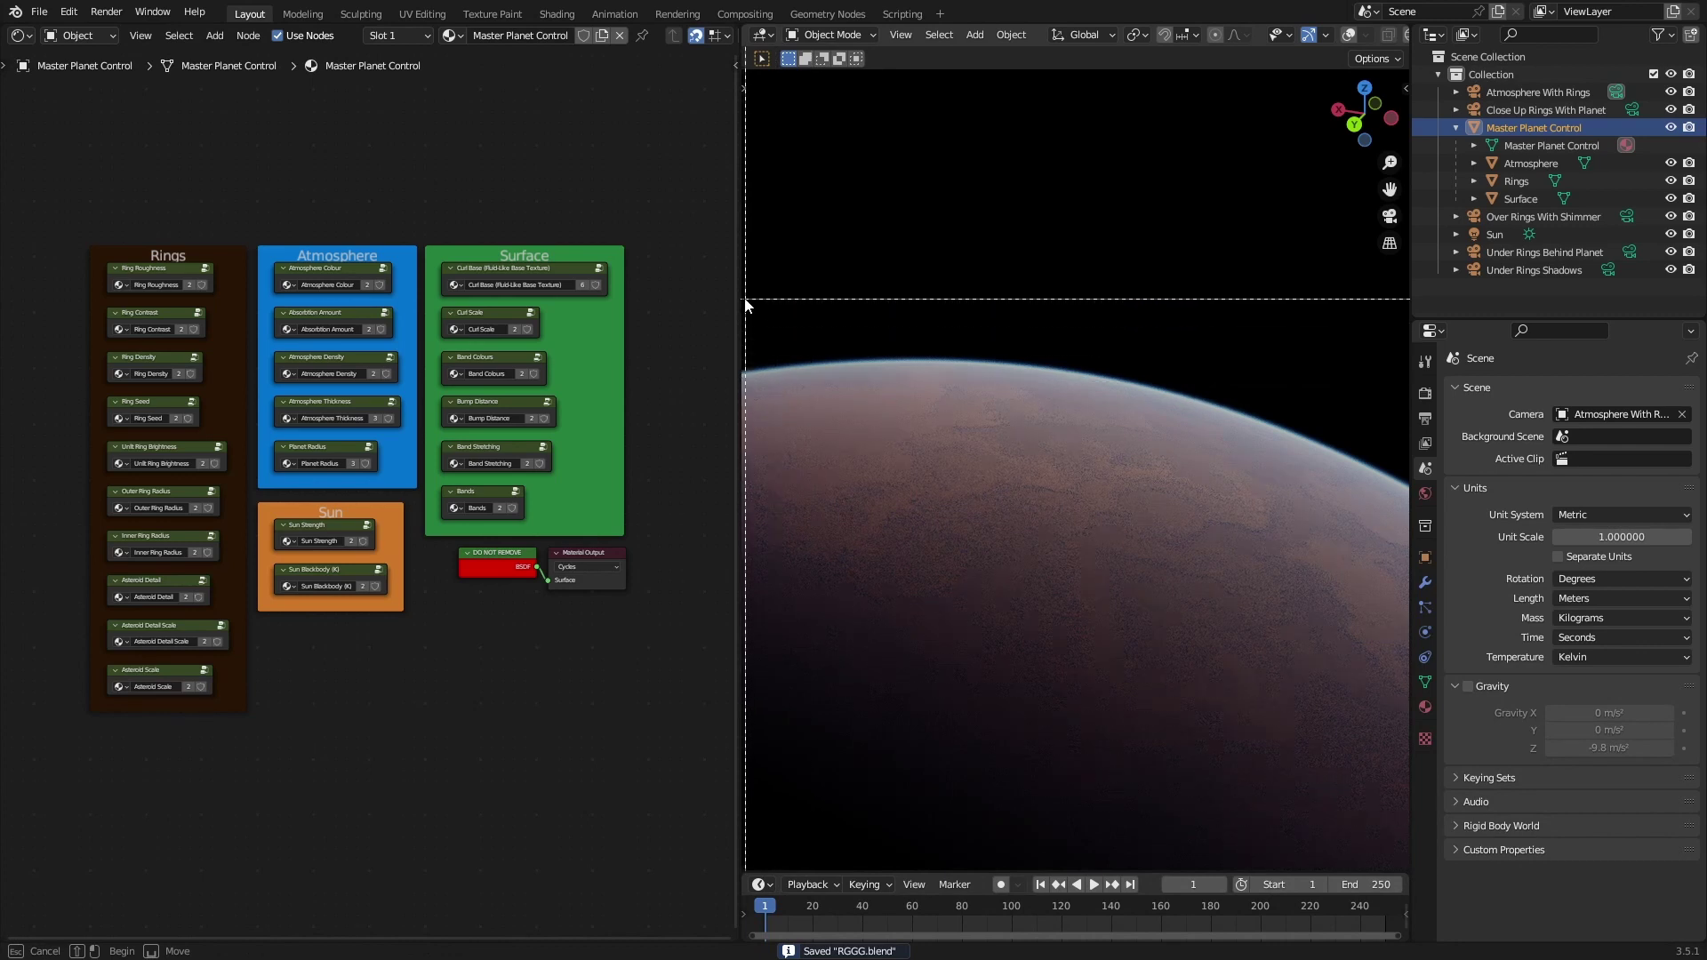
pyautogui.moveTo(746, 301); pyautogui.dragTo(1391, 854)
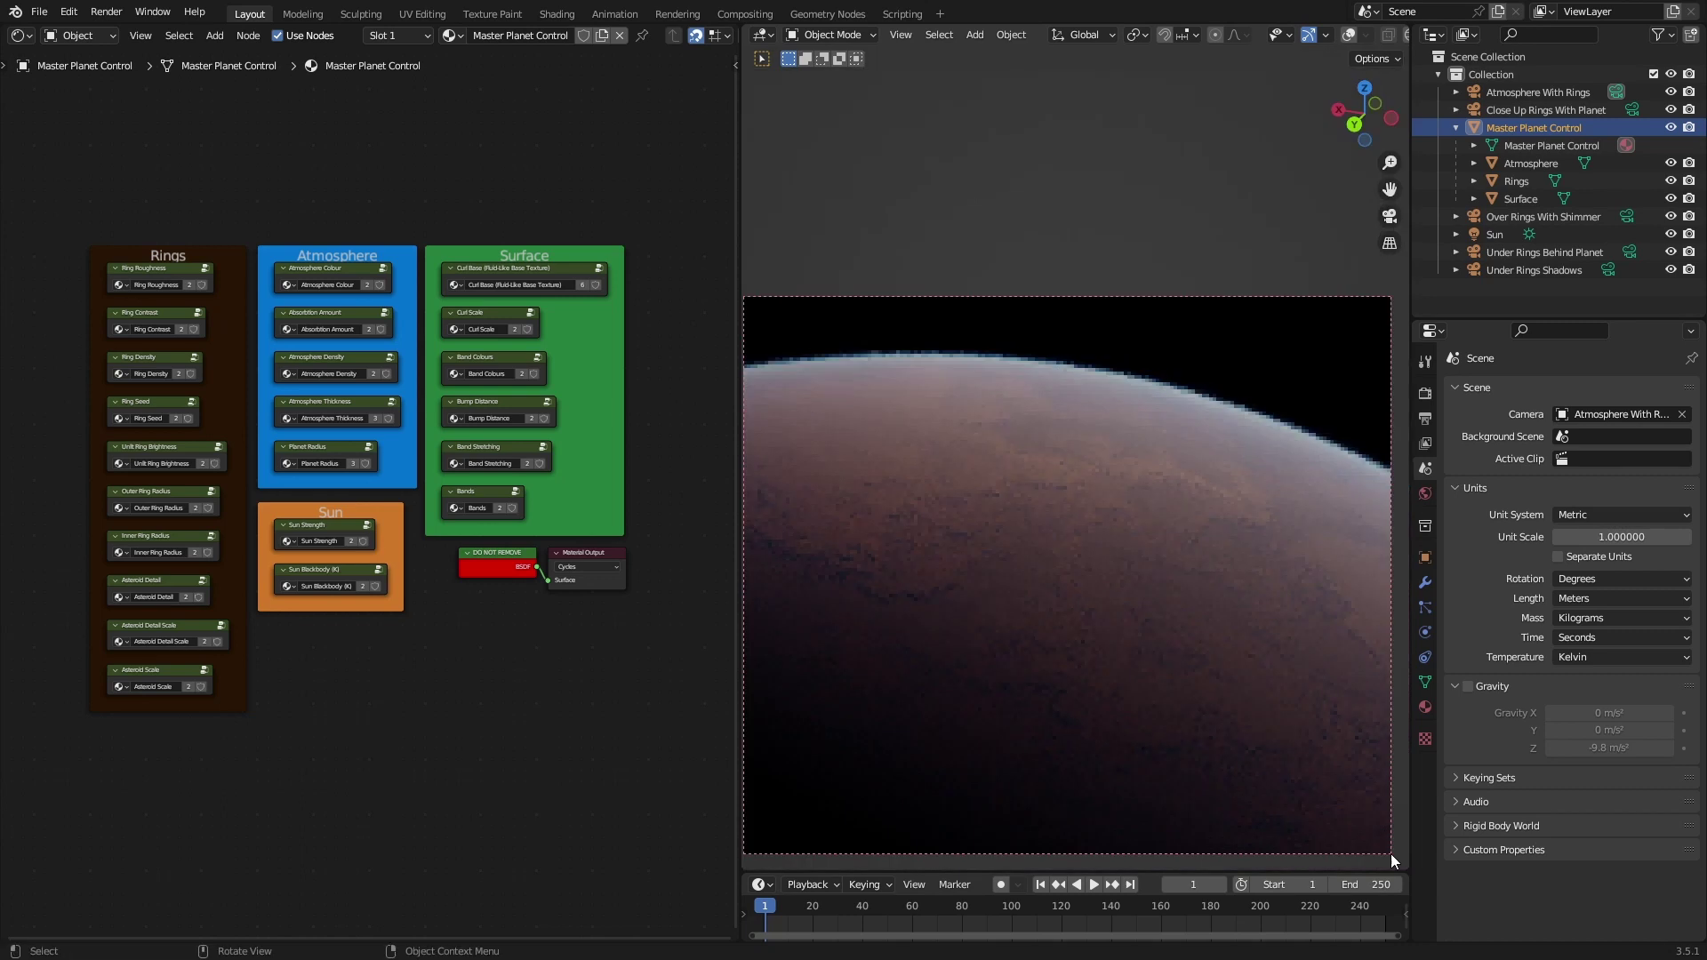
# - Set the viewport Max Samples to 5 and Min Samples to 2 in Render Properties
pyautogui.hotkey('ctrl', 's')
pyautogui.click(1425, 393)
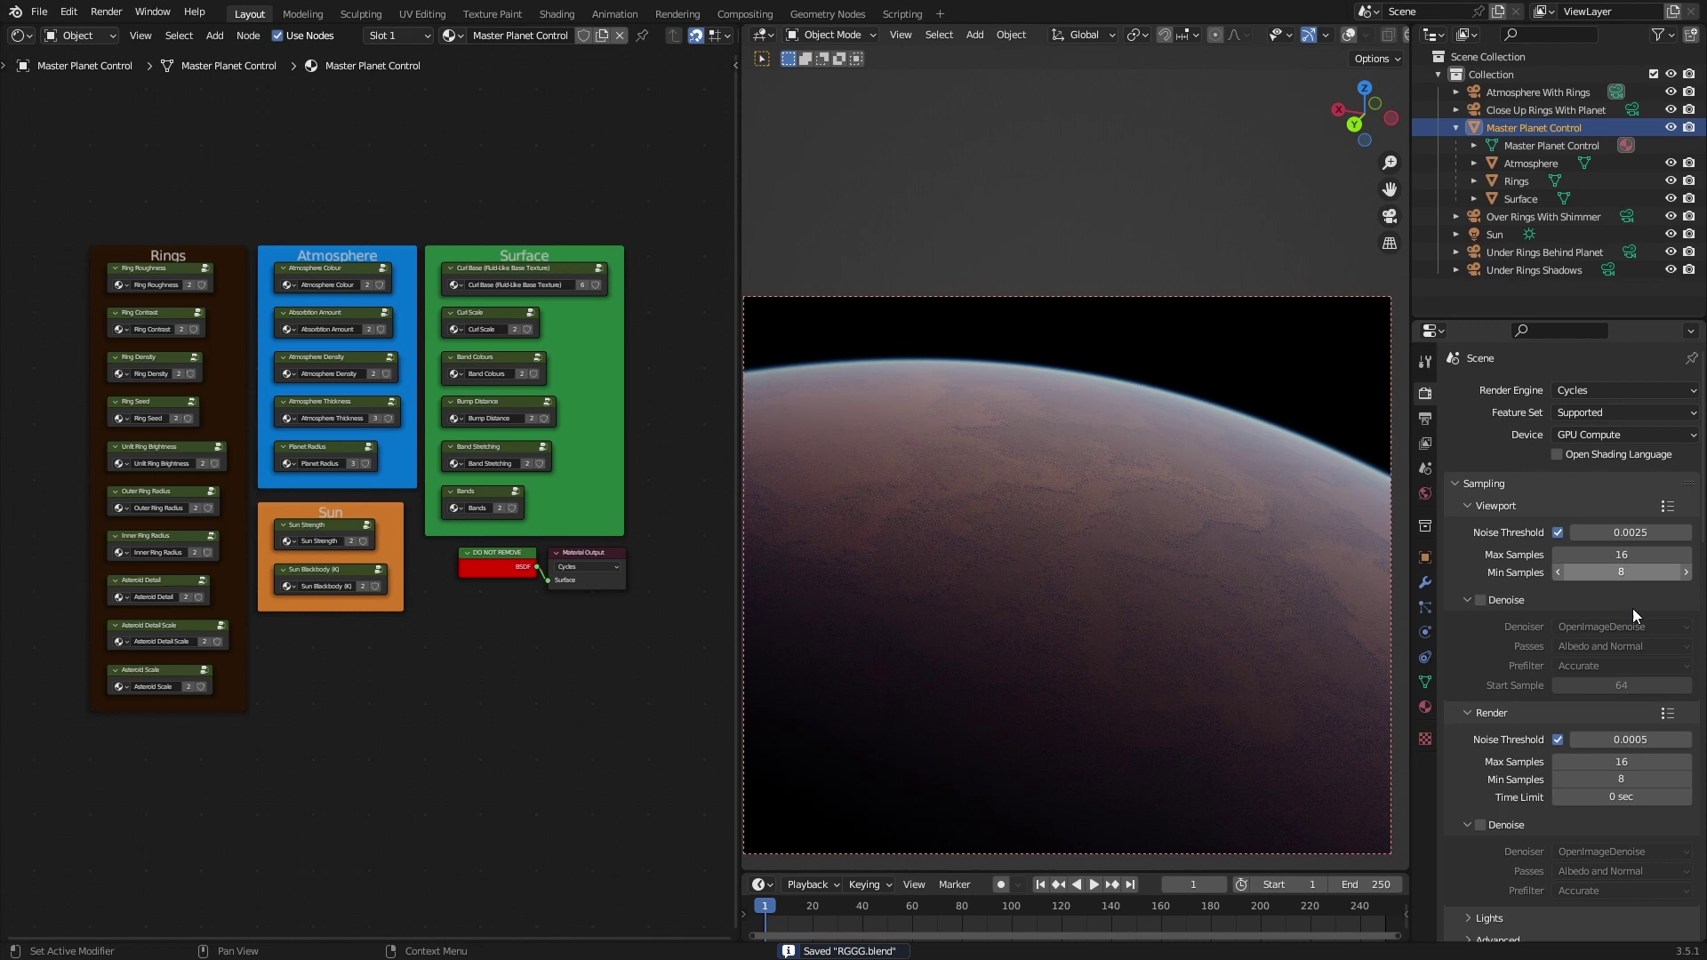
pyautogui.click(1617, 556)
pyautogui.write('5')
pyautogui.press('Return')
pyautogui.click(1613, 572)
pyautogui.write('2')
pyautogui.press('Return')
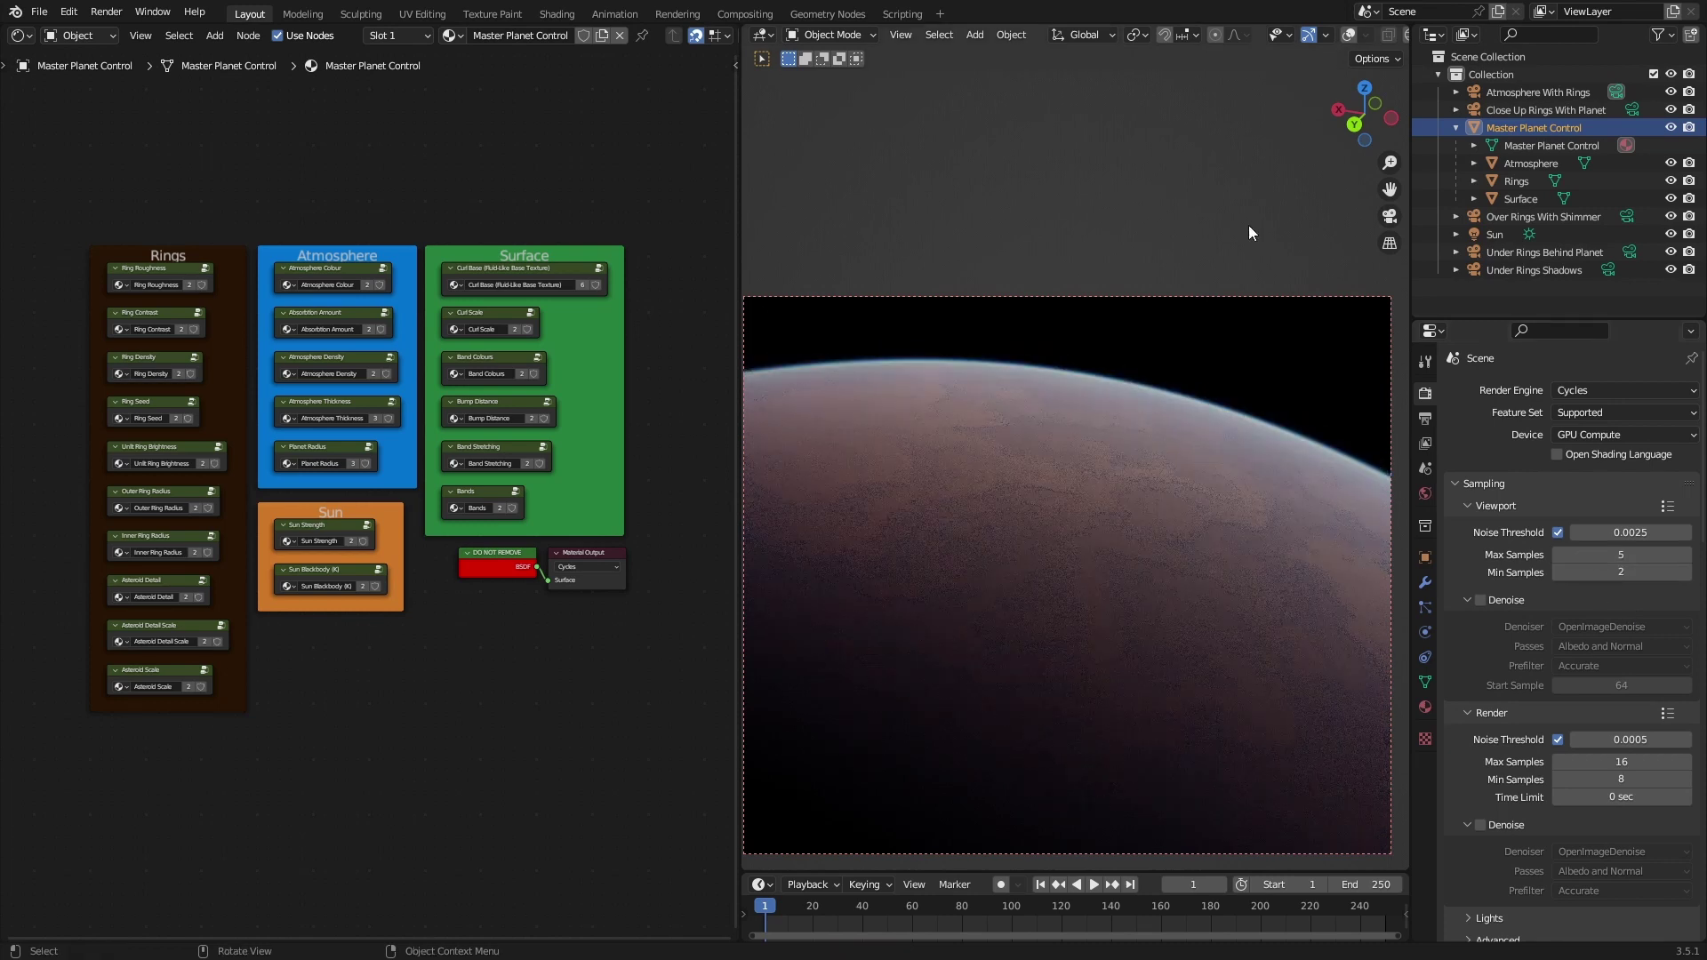
# - Toggle the viewport overlays and save RGGG.blend
pyautogui.click(1350, 33)
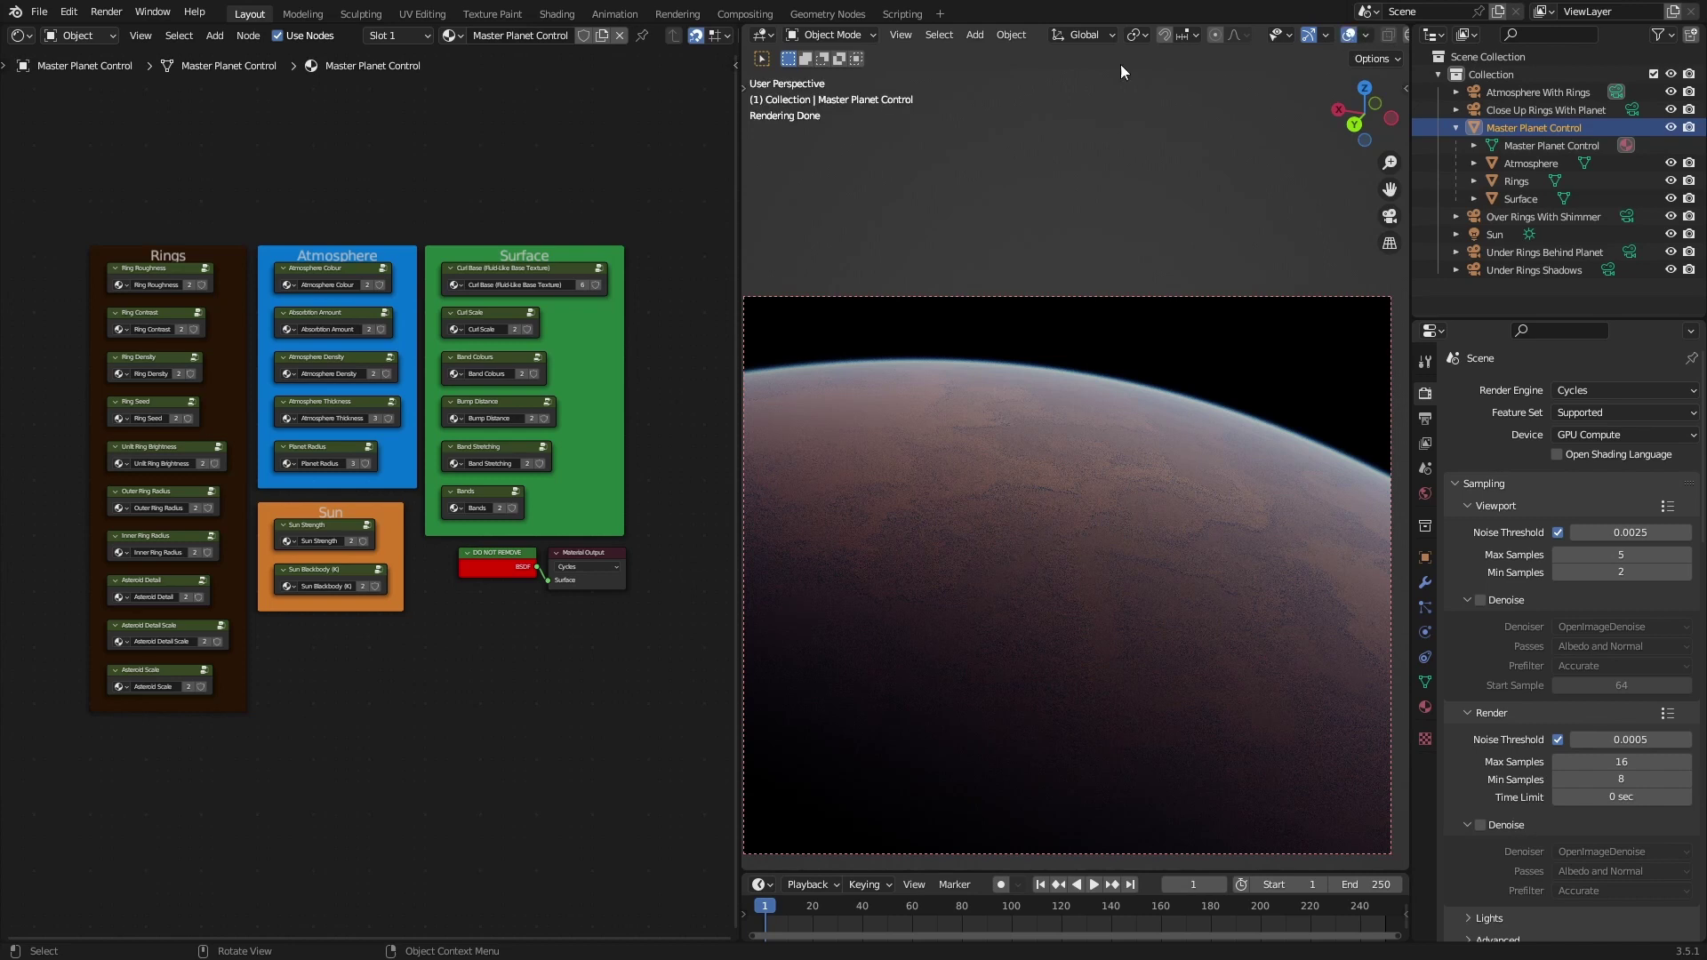
pyautogui.hotkey('shift', 'alt', 'z')
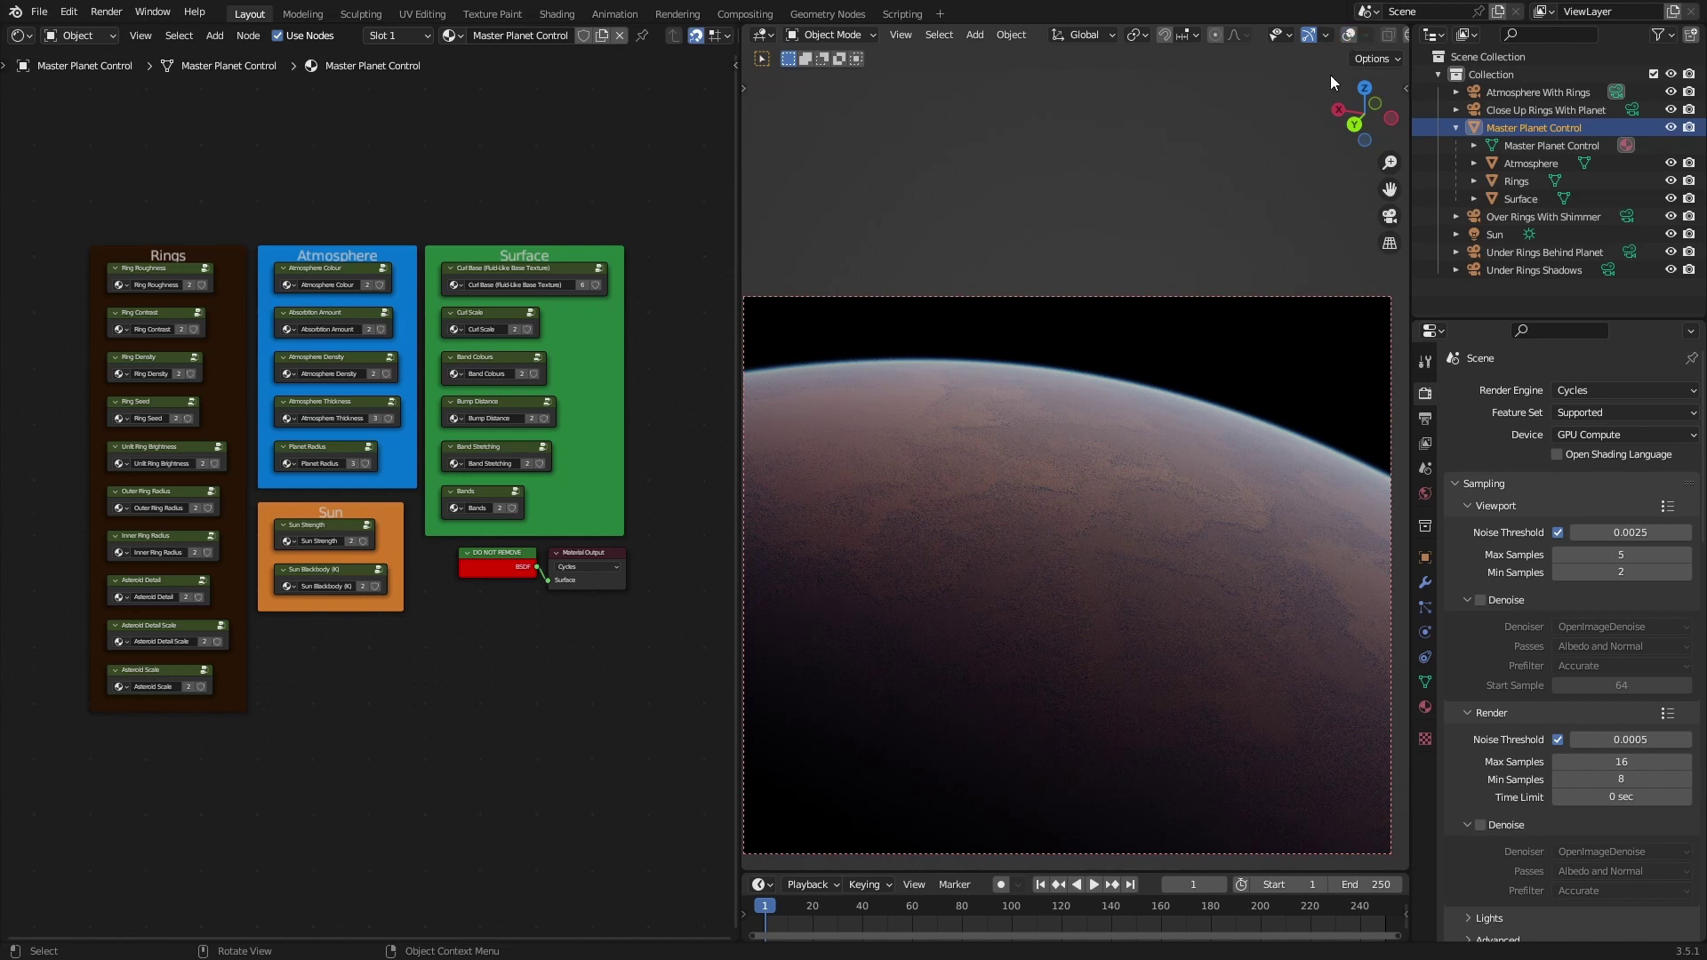
pyautogui.hotkey('ctrl', 's')
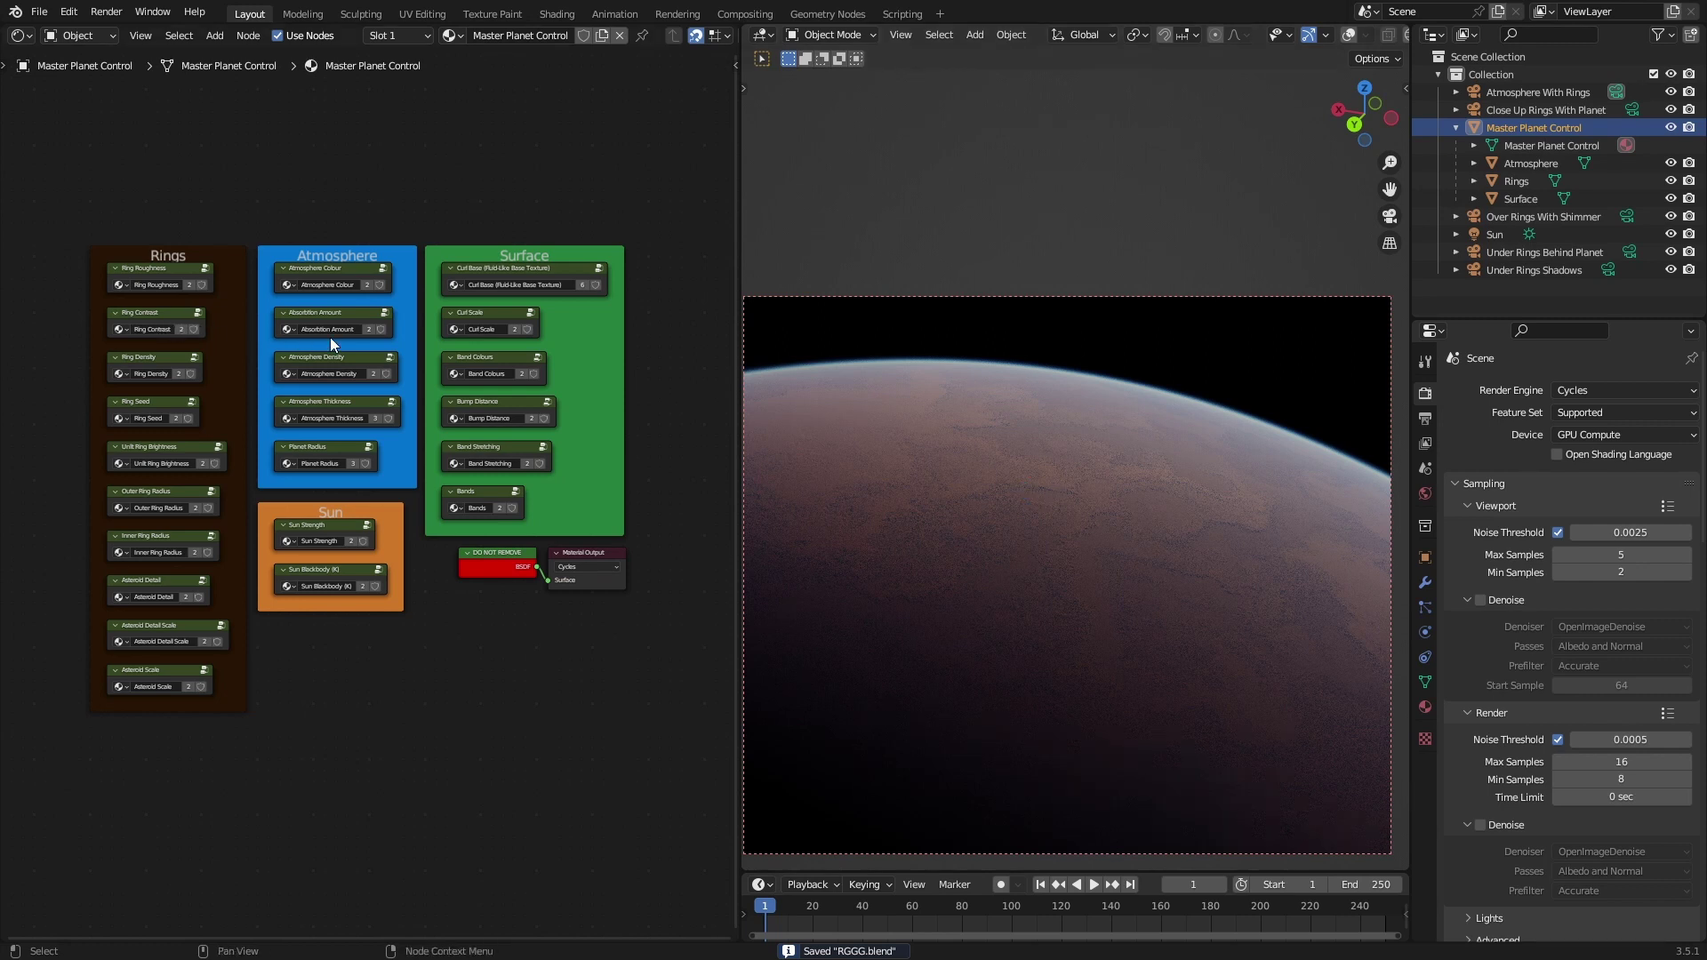
# - Inside the Atmosphere Colour group, drag the RGB colour wheel to light blue, then return to the main tree
pyautogui.scroll(3, 329, 338)
pyautogui.moveTo(324, 163); pyautogui.dragTo(319, 267, button='middle')
pyautogui.scroll(3, 319, 267)
pyautogui.hotkey('ctrl', 's')
pyautogui.click(318, 266)
pyautogui.press('Tab')
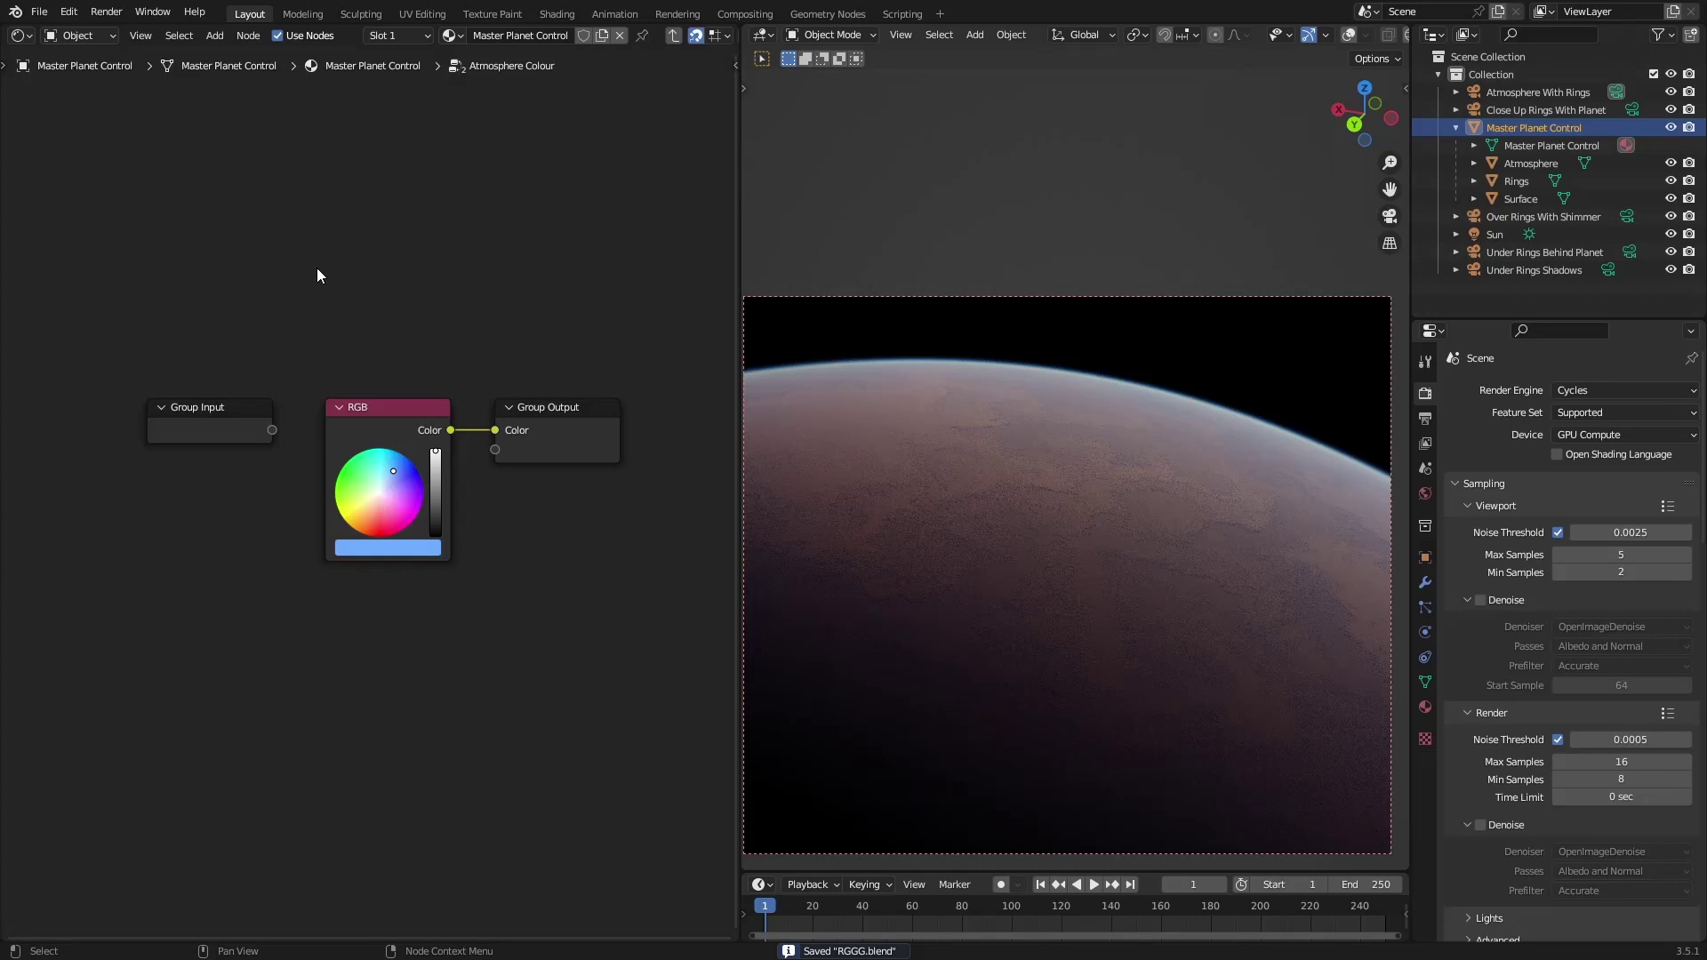
pyautogui.scroll(4, 444, 498)
pyautogui.moveTo(419, 444); pyautogui.dragTo(338, 533)
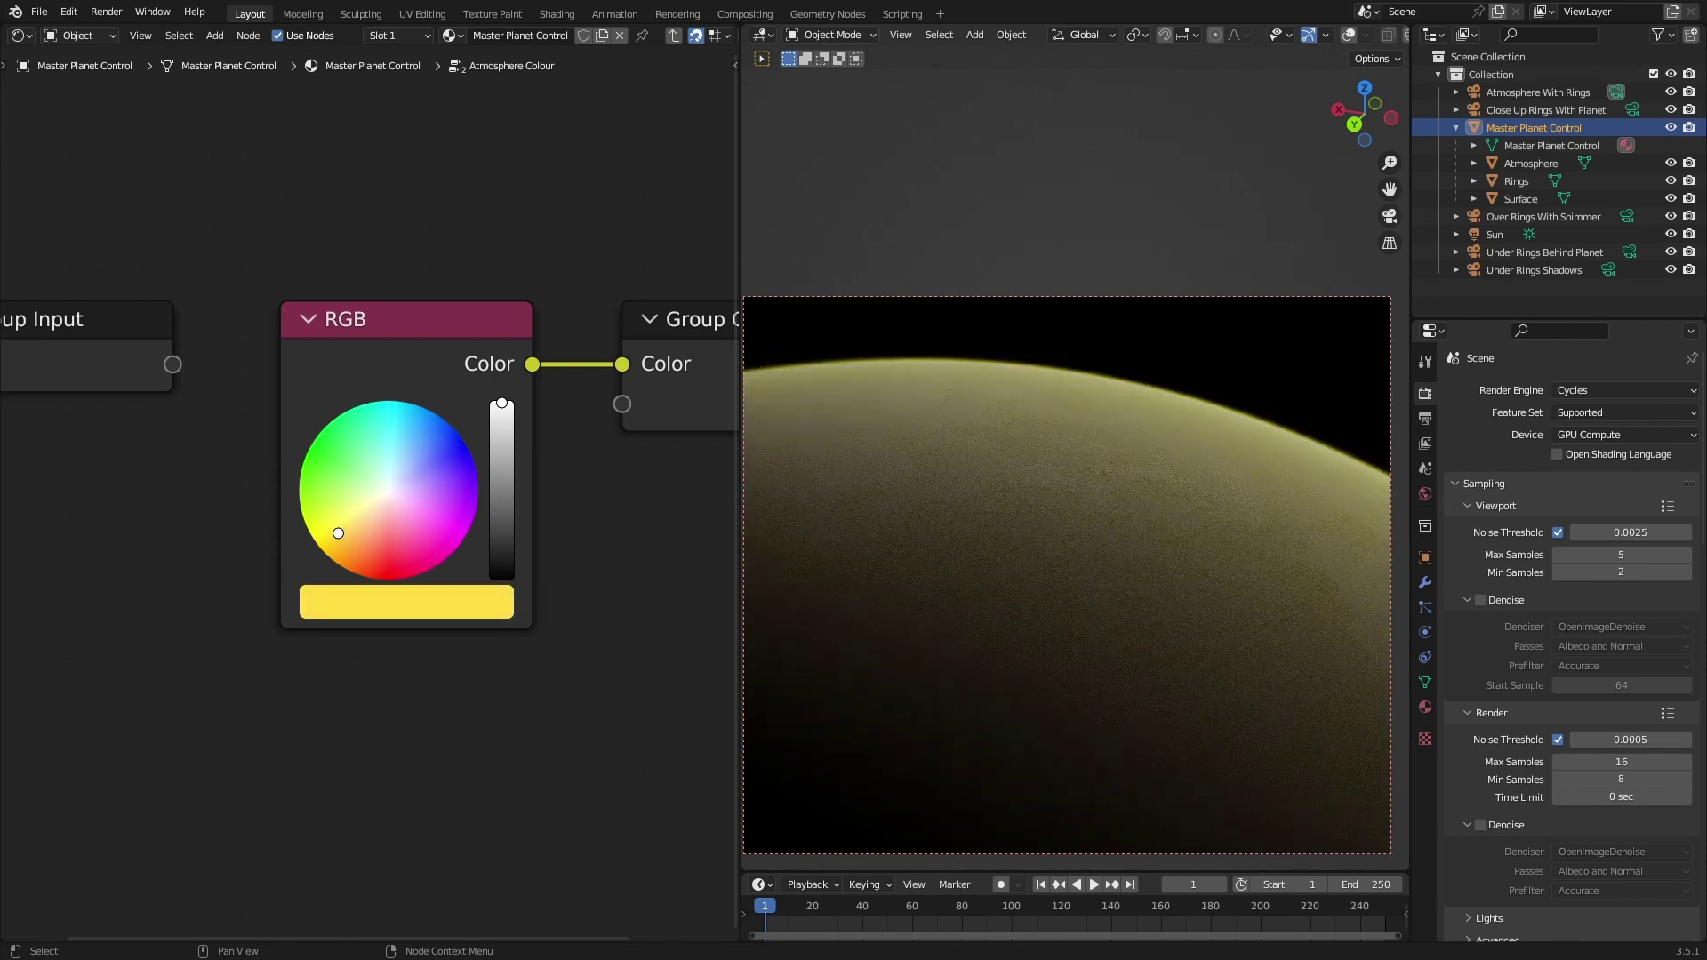
pyautogui.moveTo(338, 533); pyautogui.dragTo(417, 447)
pyautogui.press('Tab')
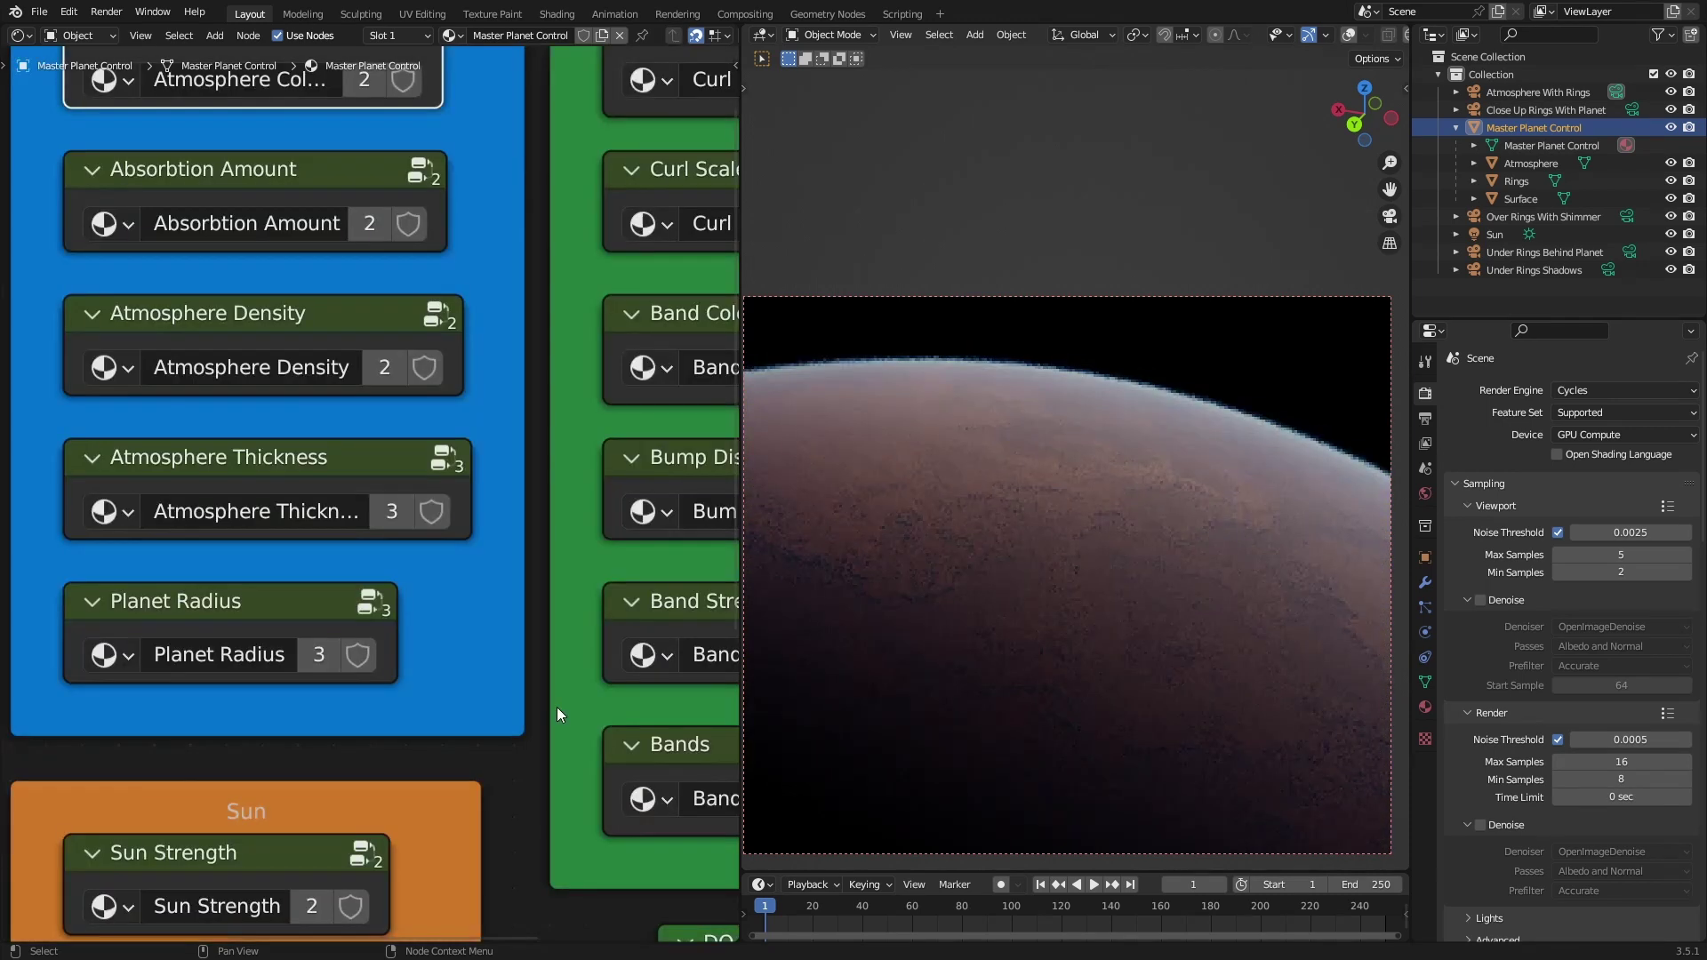
pyautogui.moveTo(273, 322); pyautogui.dragTo(356, 530, button='middle')
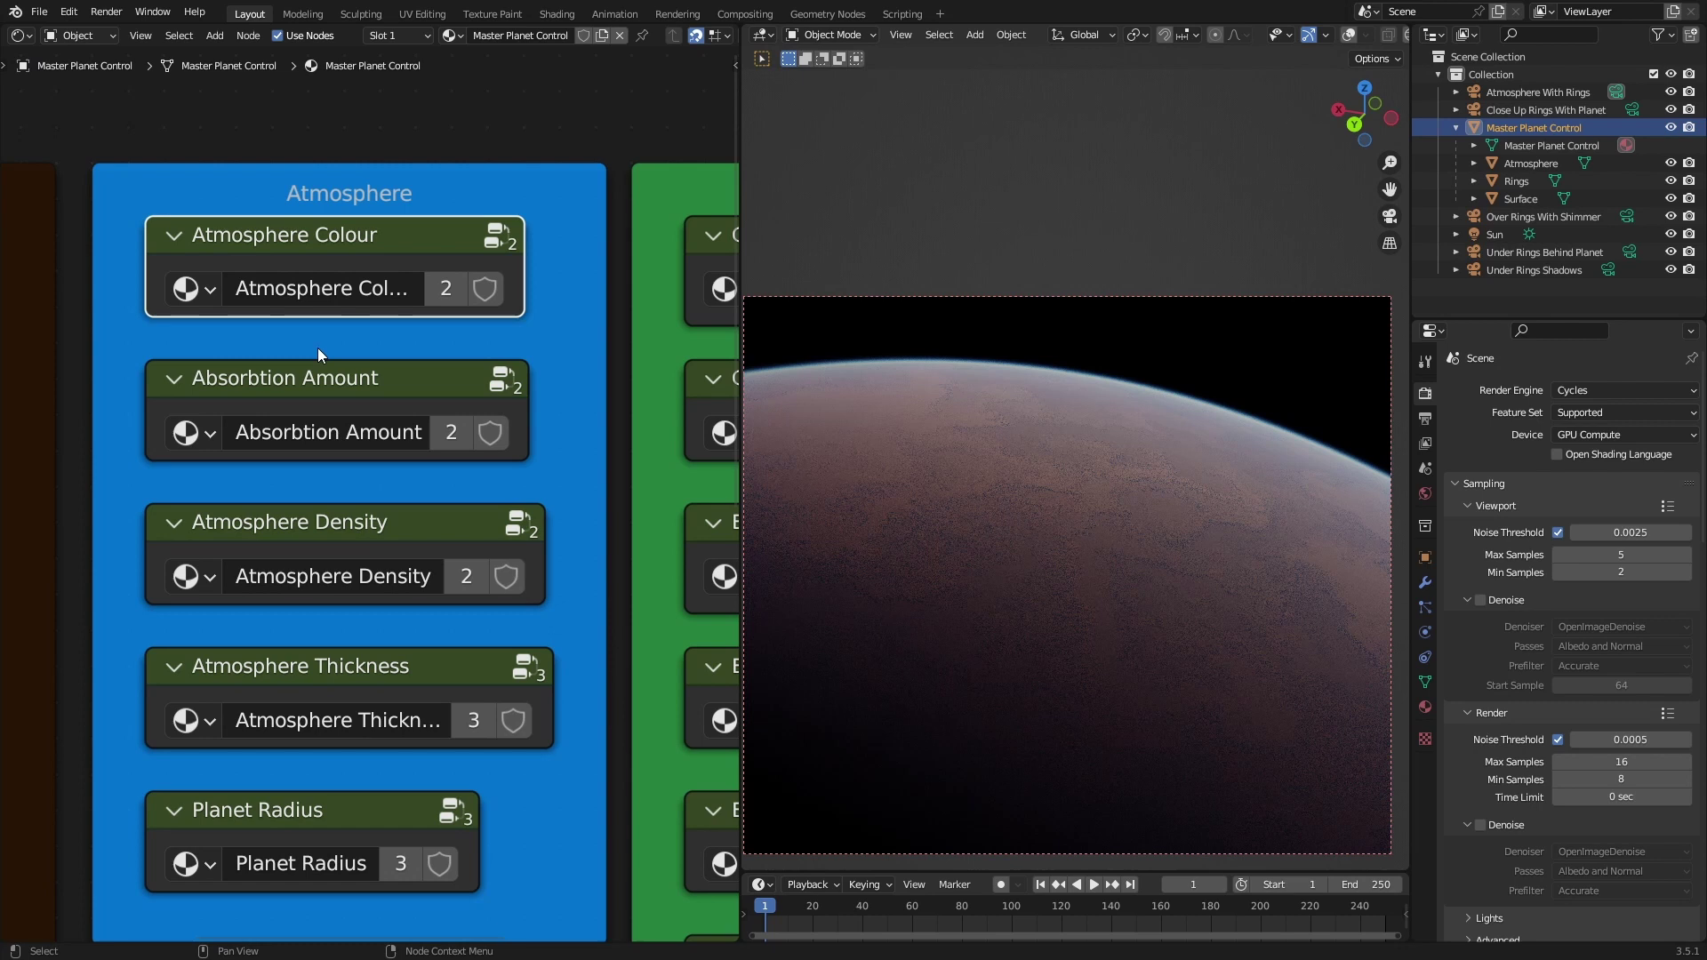
pyautogui.click(327, 388)
pyautogui.press('Tab')
pyautogui.click(388, 579)
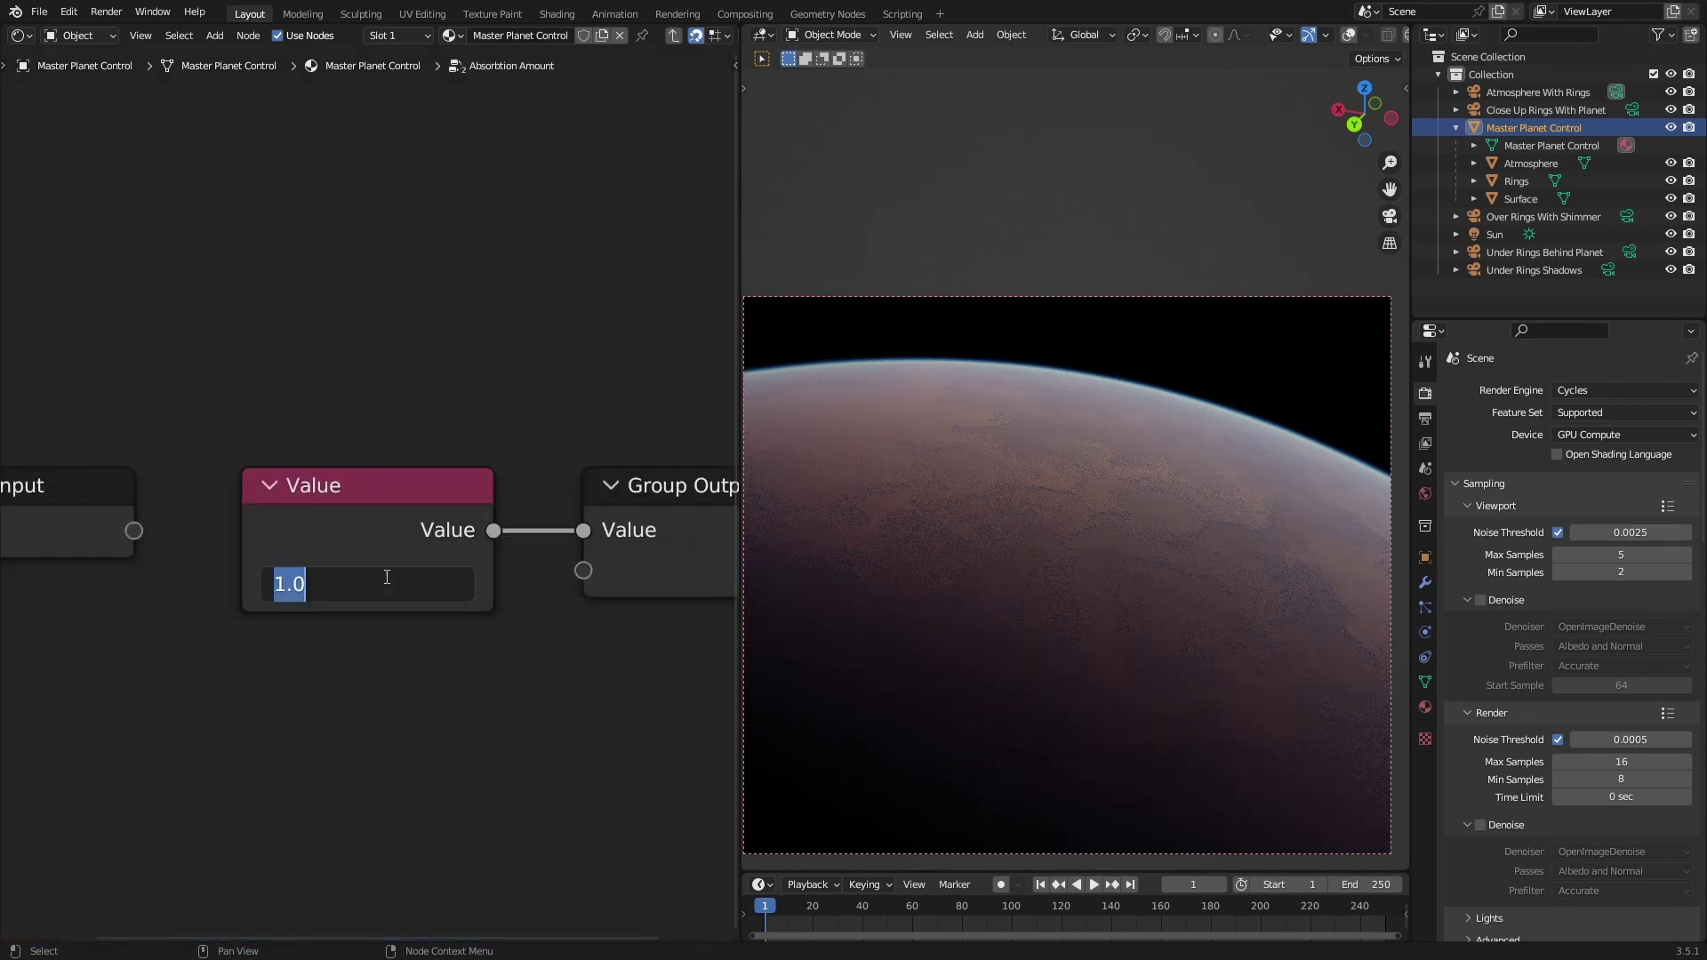
pyautogui.write('0')
pyautogui.press('Return')
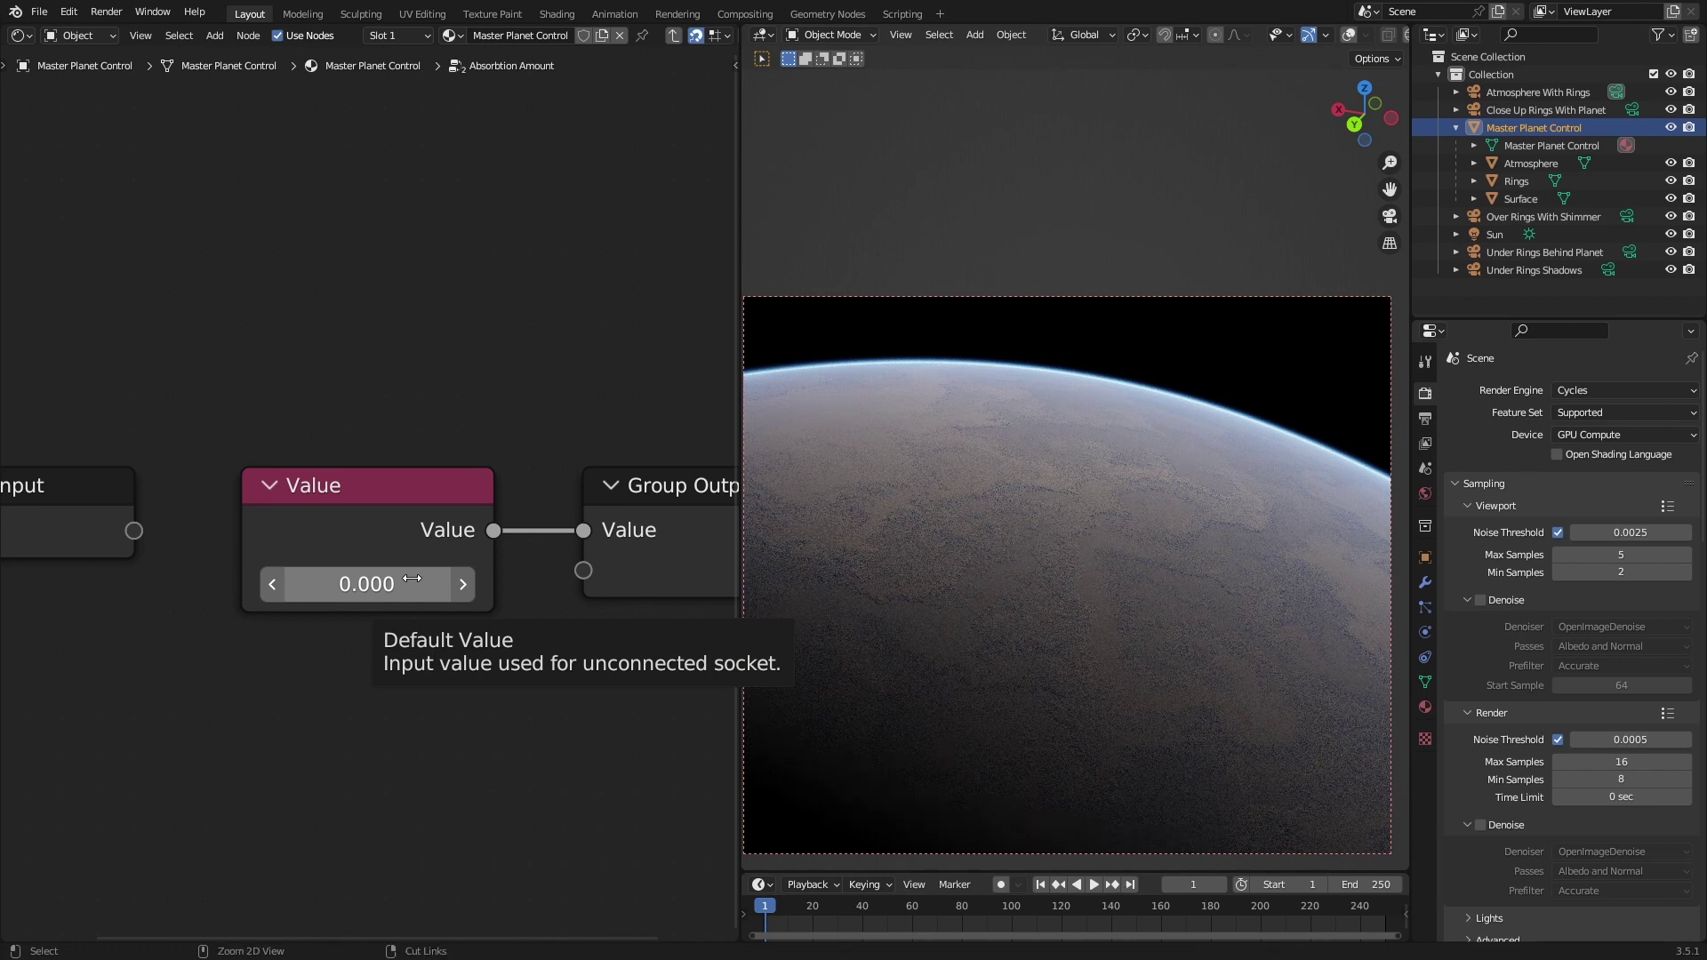
pyautogui.hotkey('ctrl', 'z')
pyautogui.hotkey('ctrl', 's')
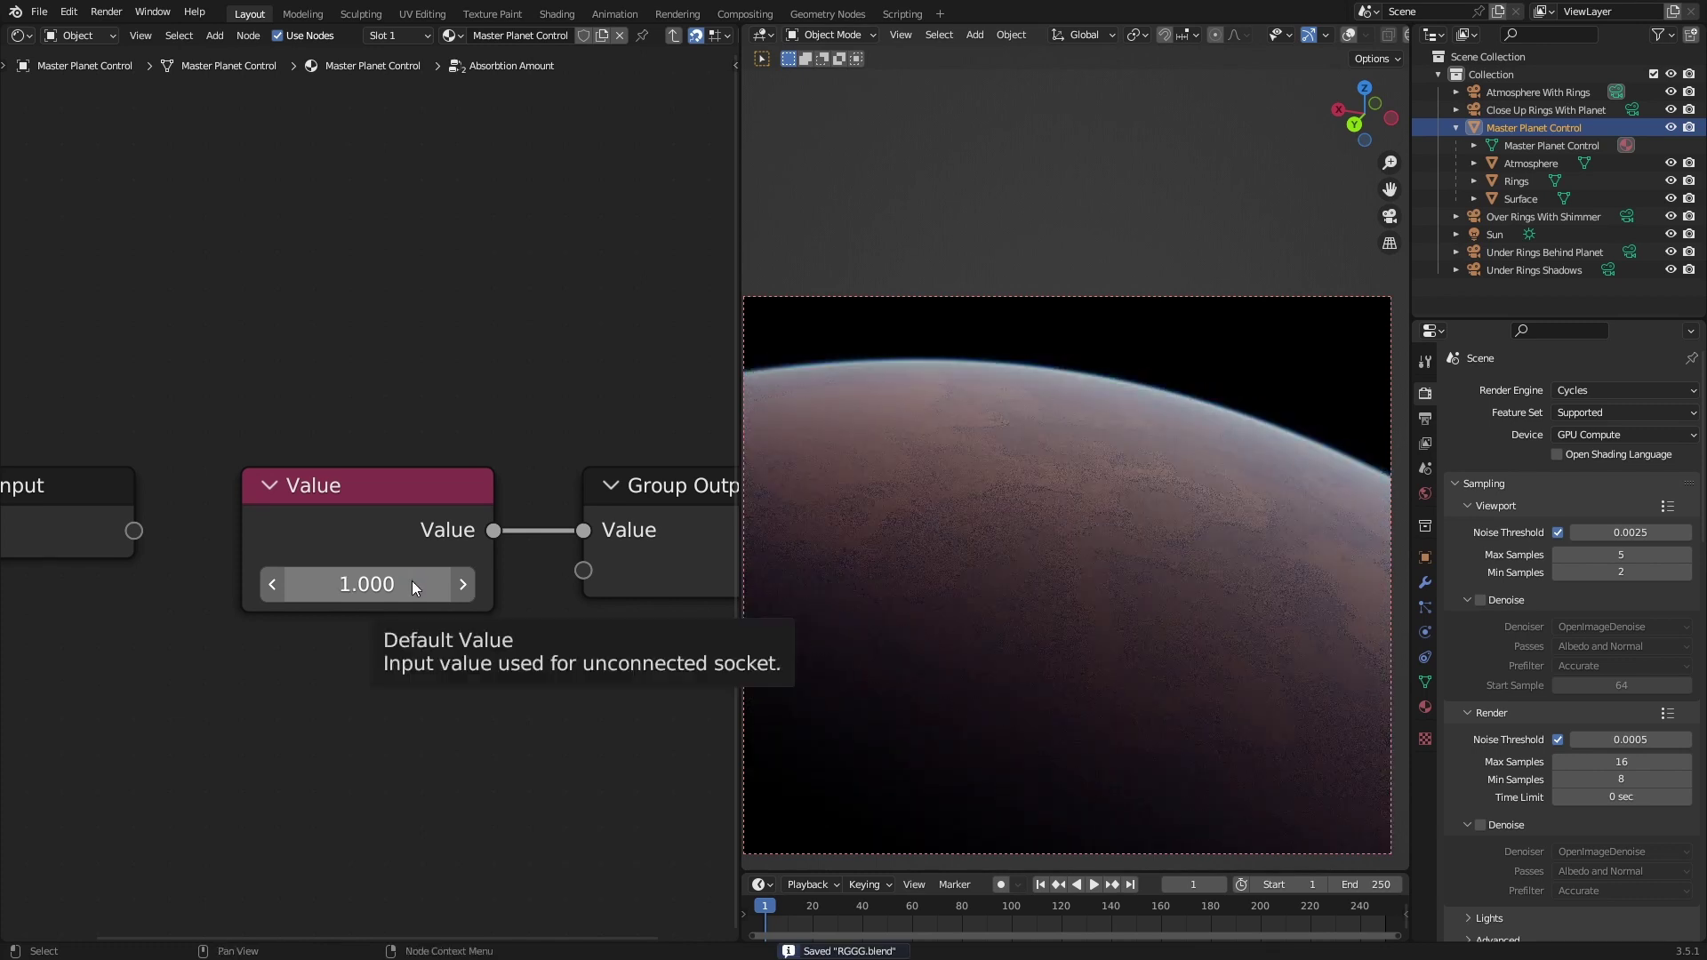
pyautogui.press('Tab')
pyautogui.click(381, 247)
pyautogui.press('Tab')
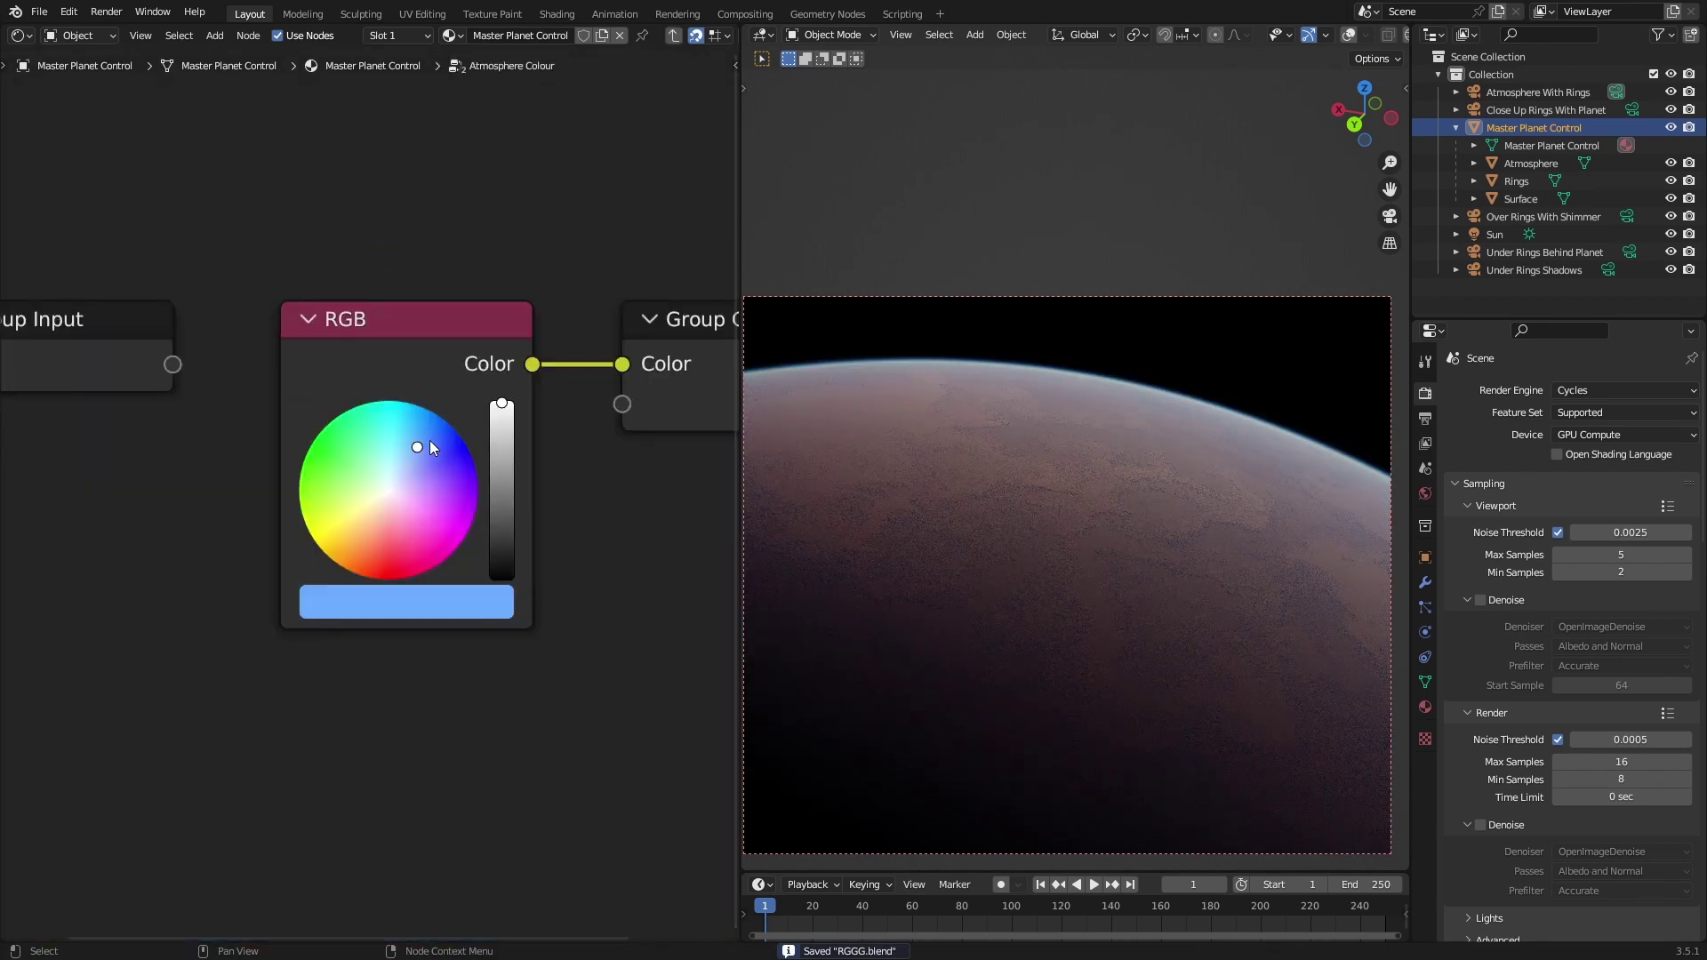
pyautogui.moveTo(429, 440); pyautogui.dragTo(358, 536)
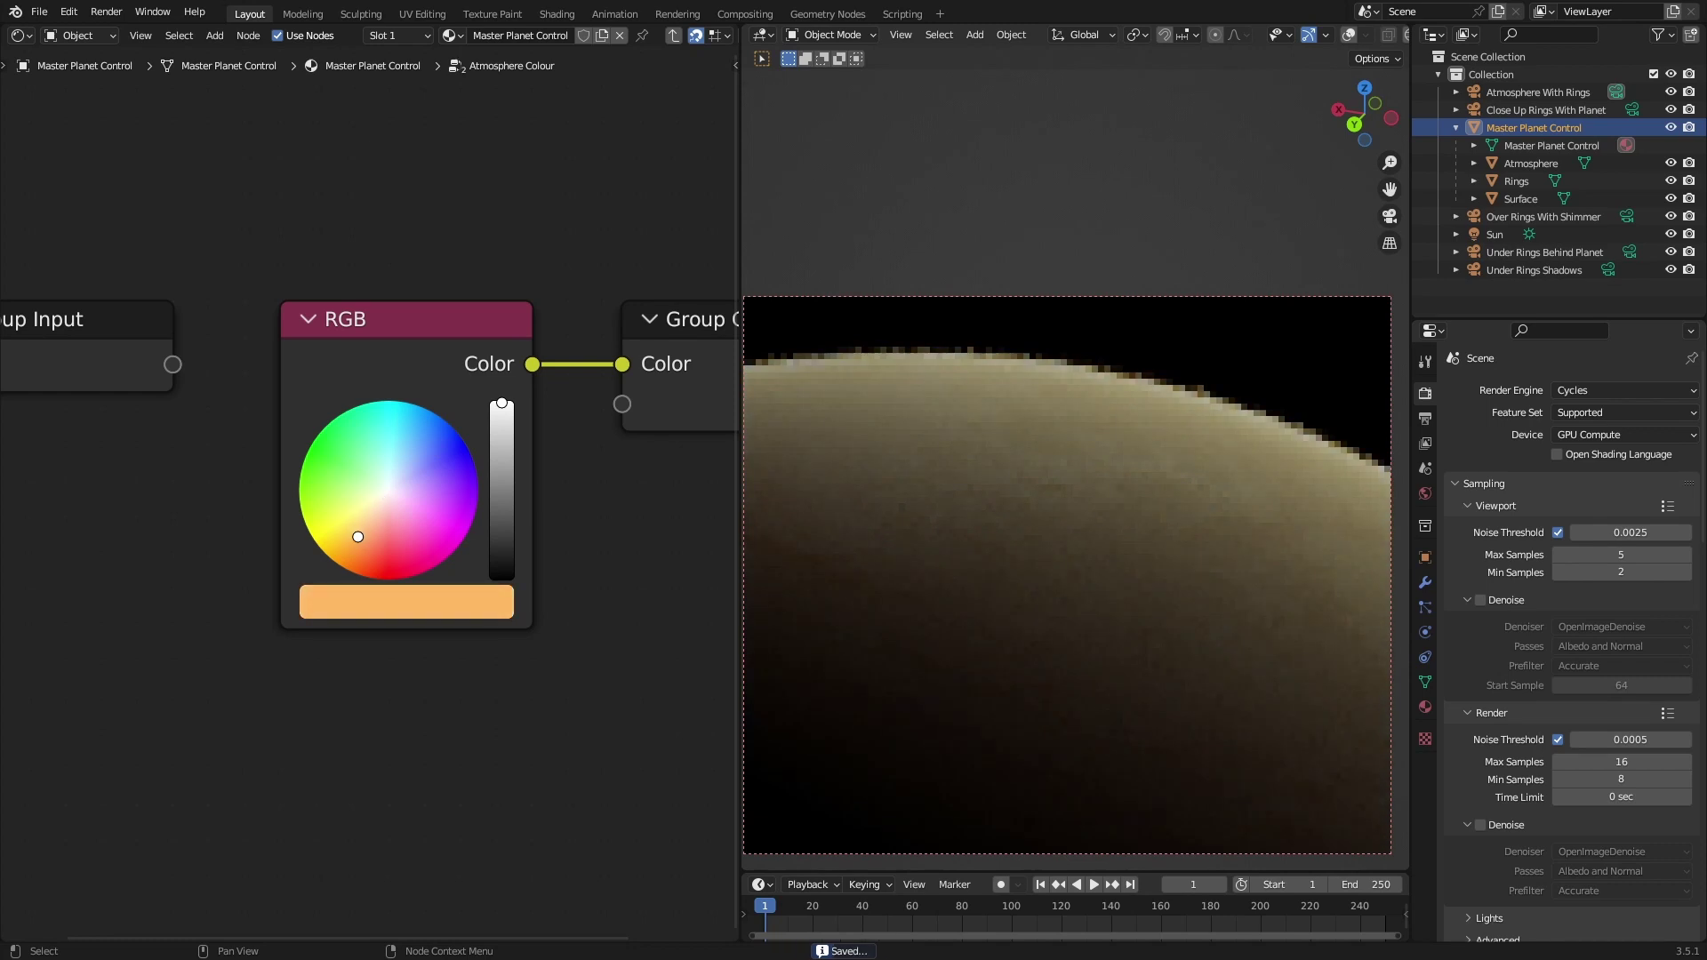
pyautogui.press('Tab')
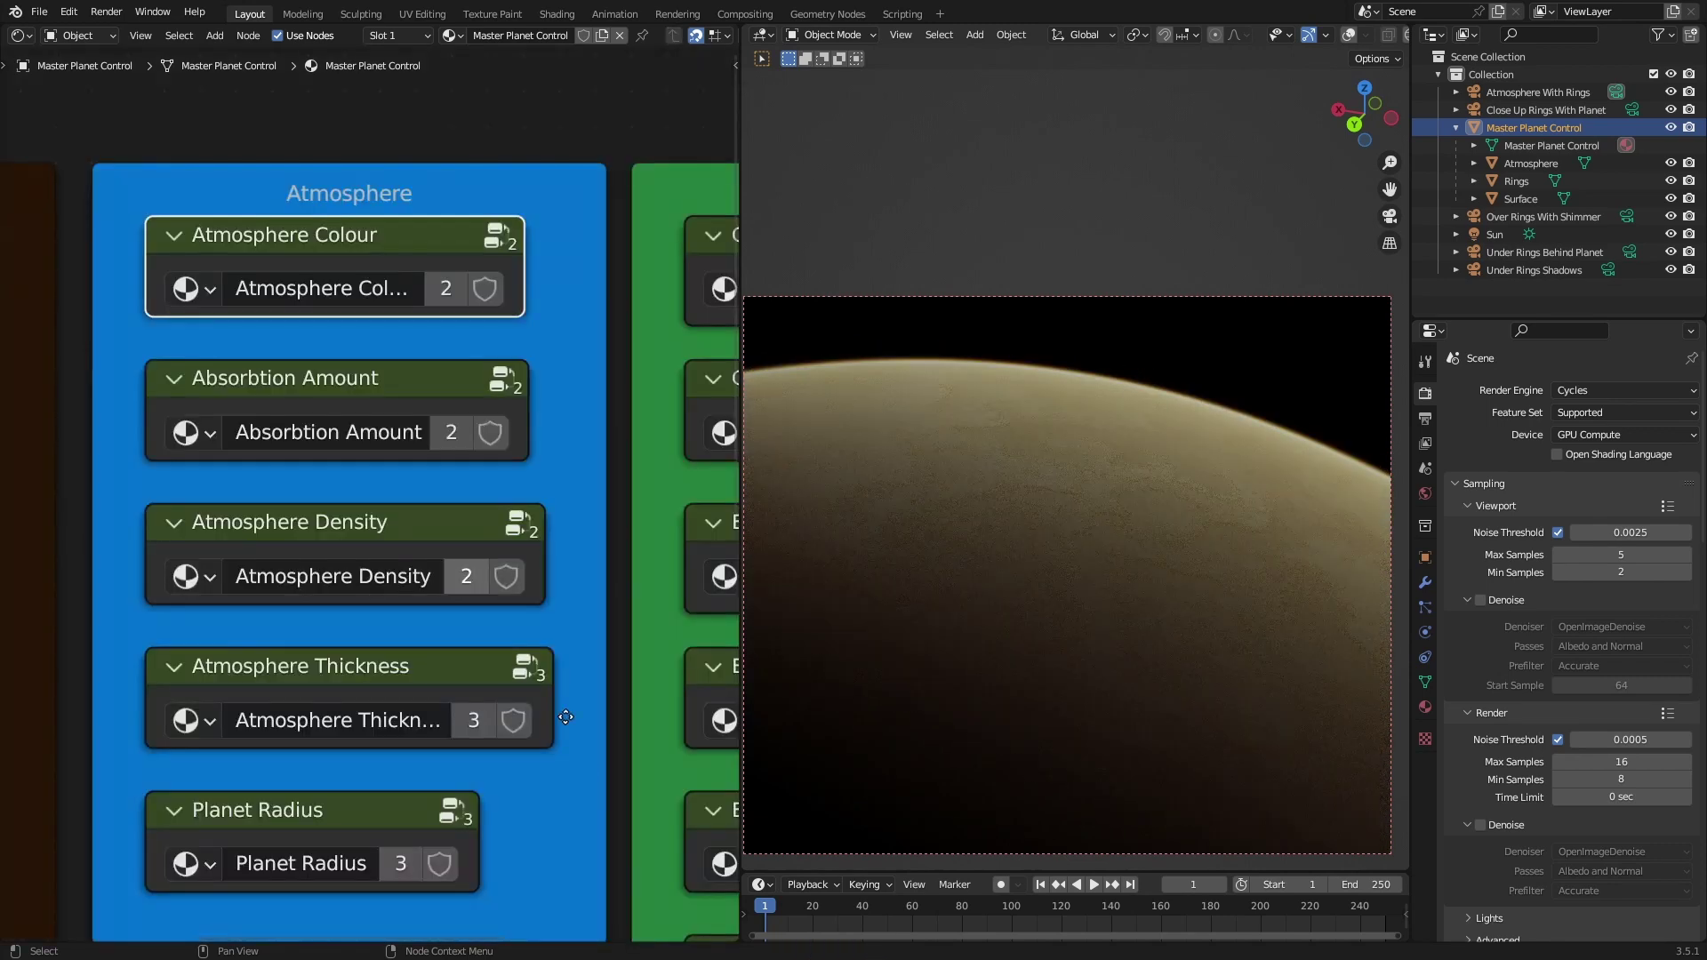
pyautogui.click(284, 382)
pyautogui.press('Tab')
pyautogui.moveTo(393, 582)
pyautogui.mouseDown()
pyautogui.moveTo(480, 584)
pyautogui.moveTo(397, 579)
pyautogui.mouseUp()
pyautogui.press('Tab')
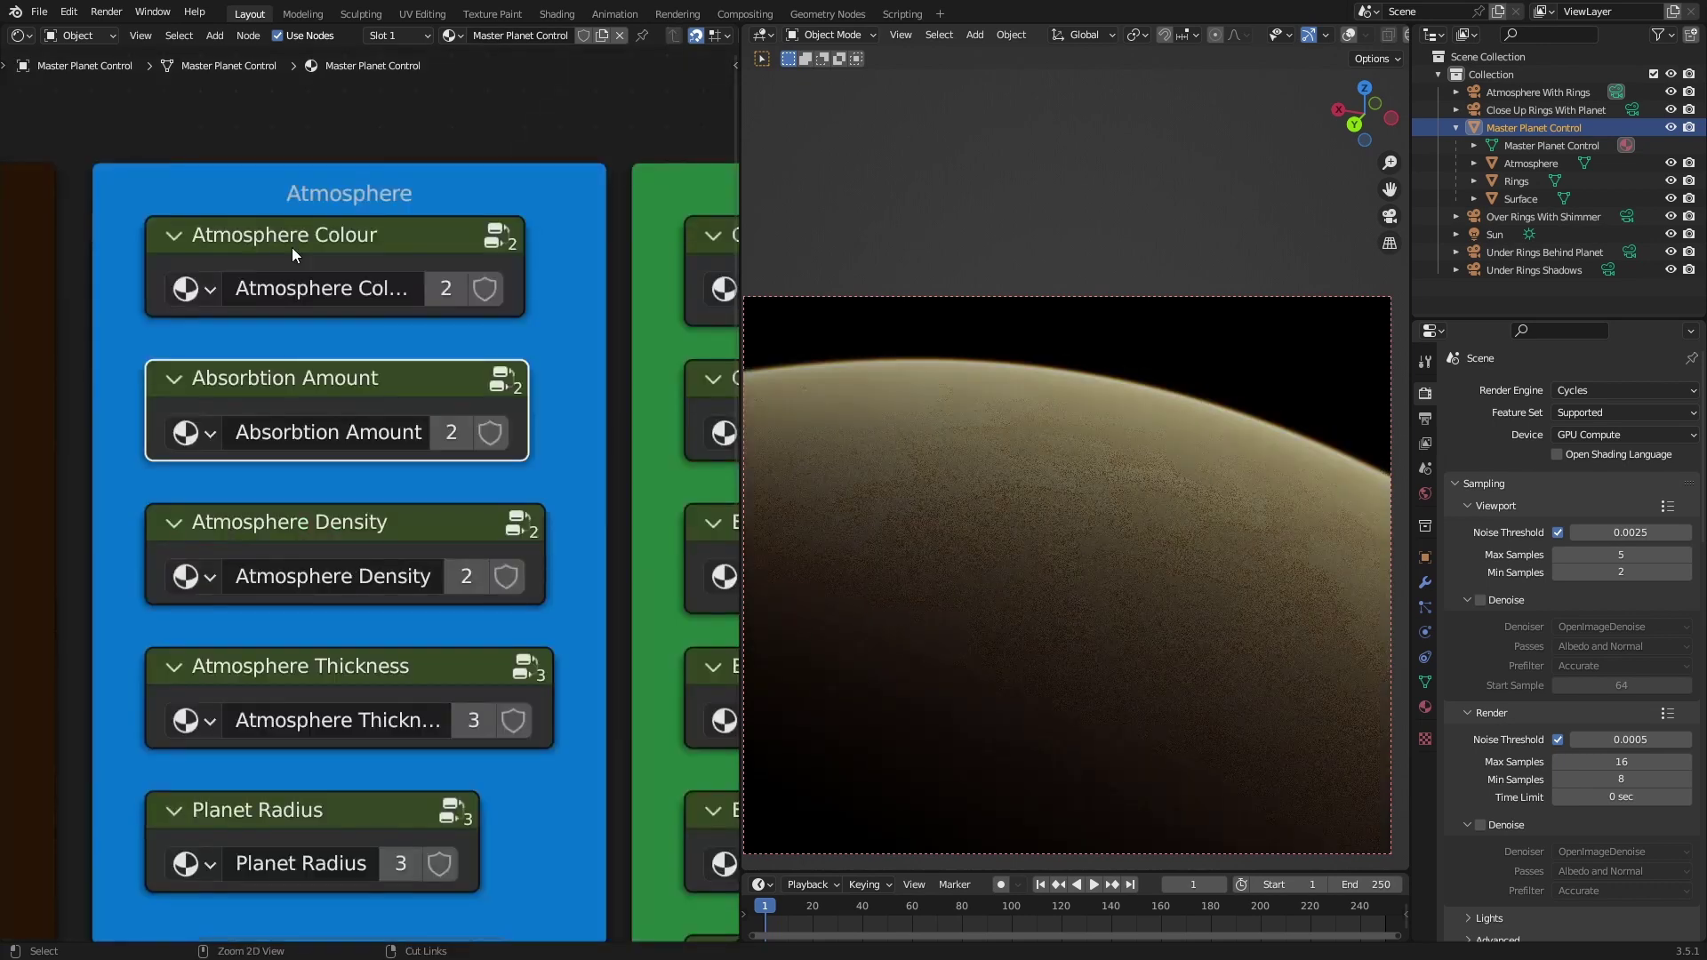
pyautogui.click(292, 249)
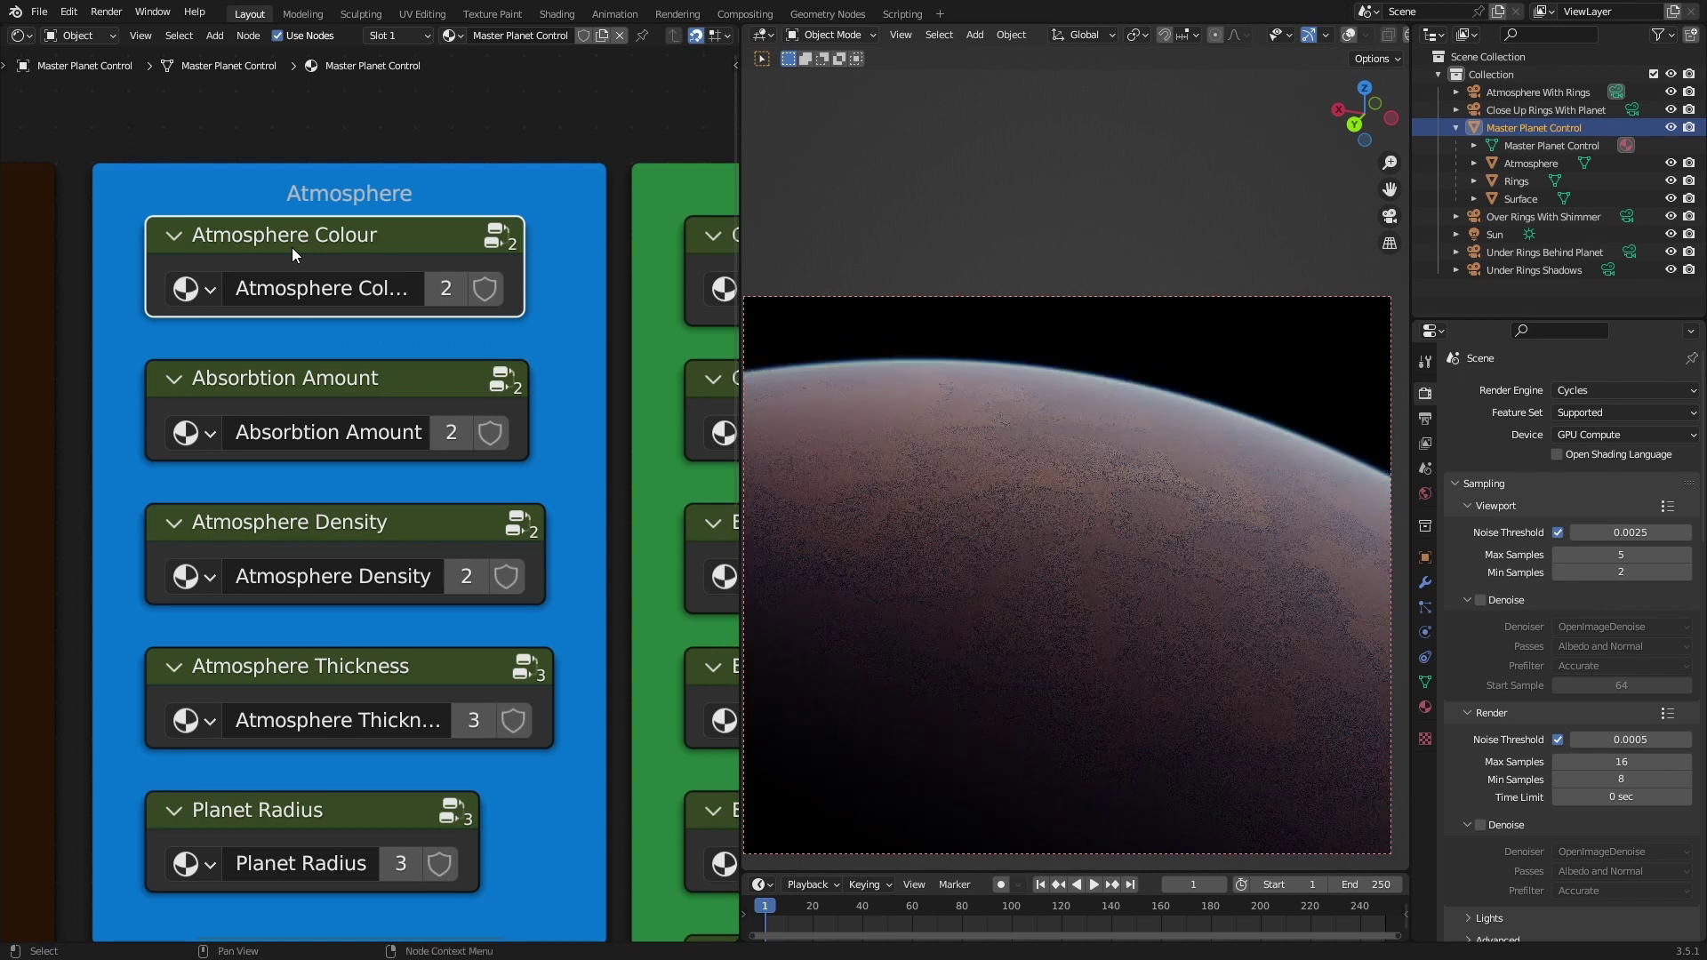
pyautogui.hotkey('ctrl', 's')
pyautogui.click(318, 523)
pyautogui.press('Tab')
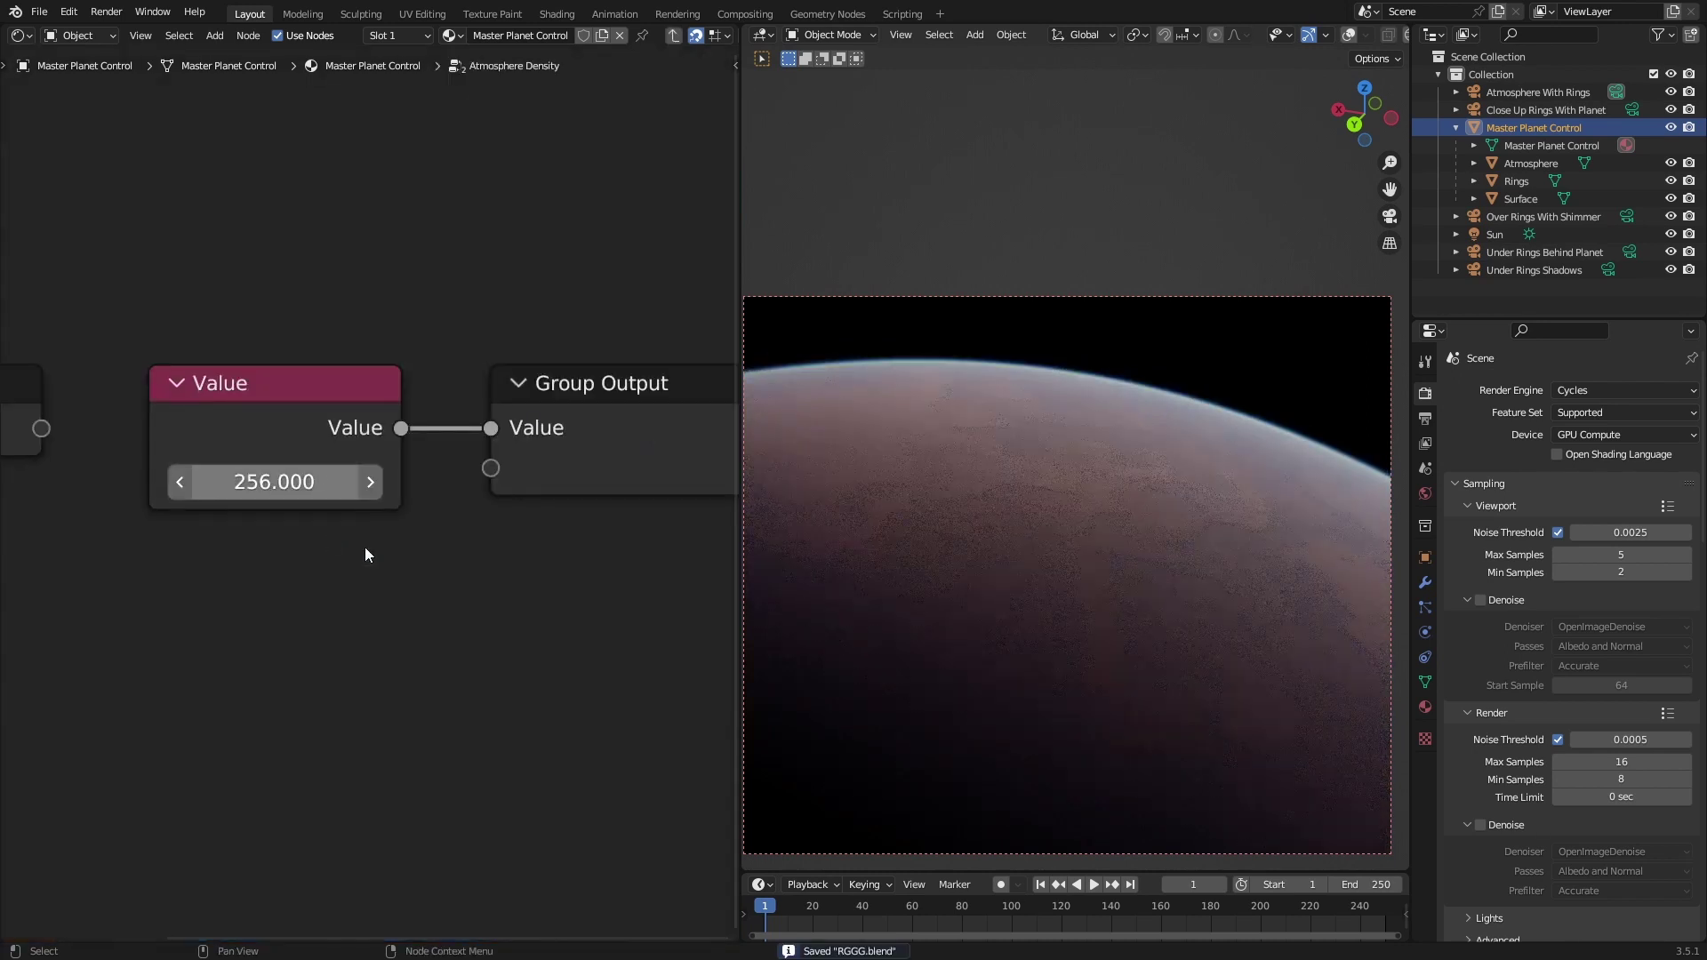
pyautogui.click(304, 475)
pyautogui.write('128')
pyautogui.press('Return')
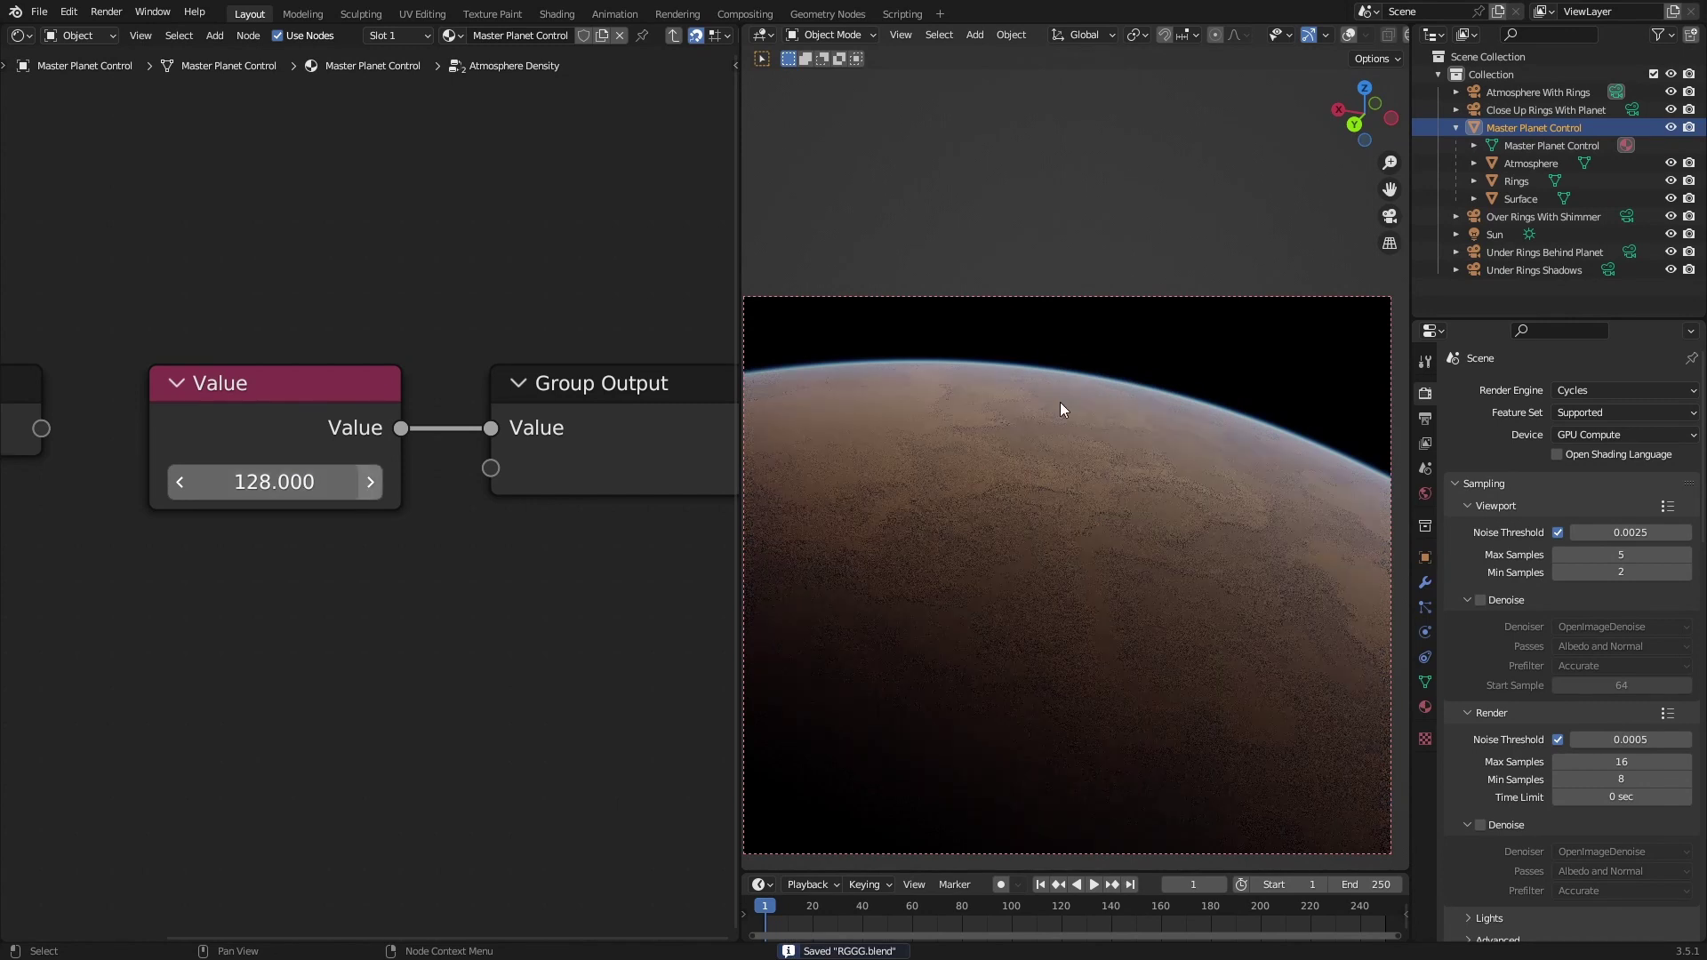
pyautogui.click(274, 481)
pyautogui.write('256')
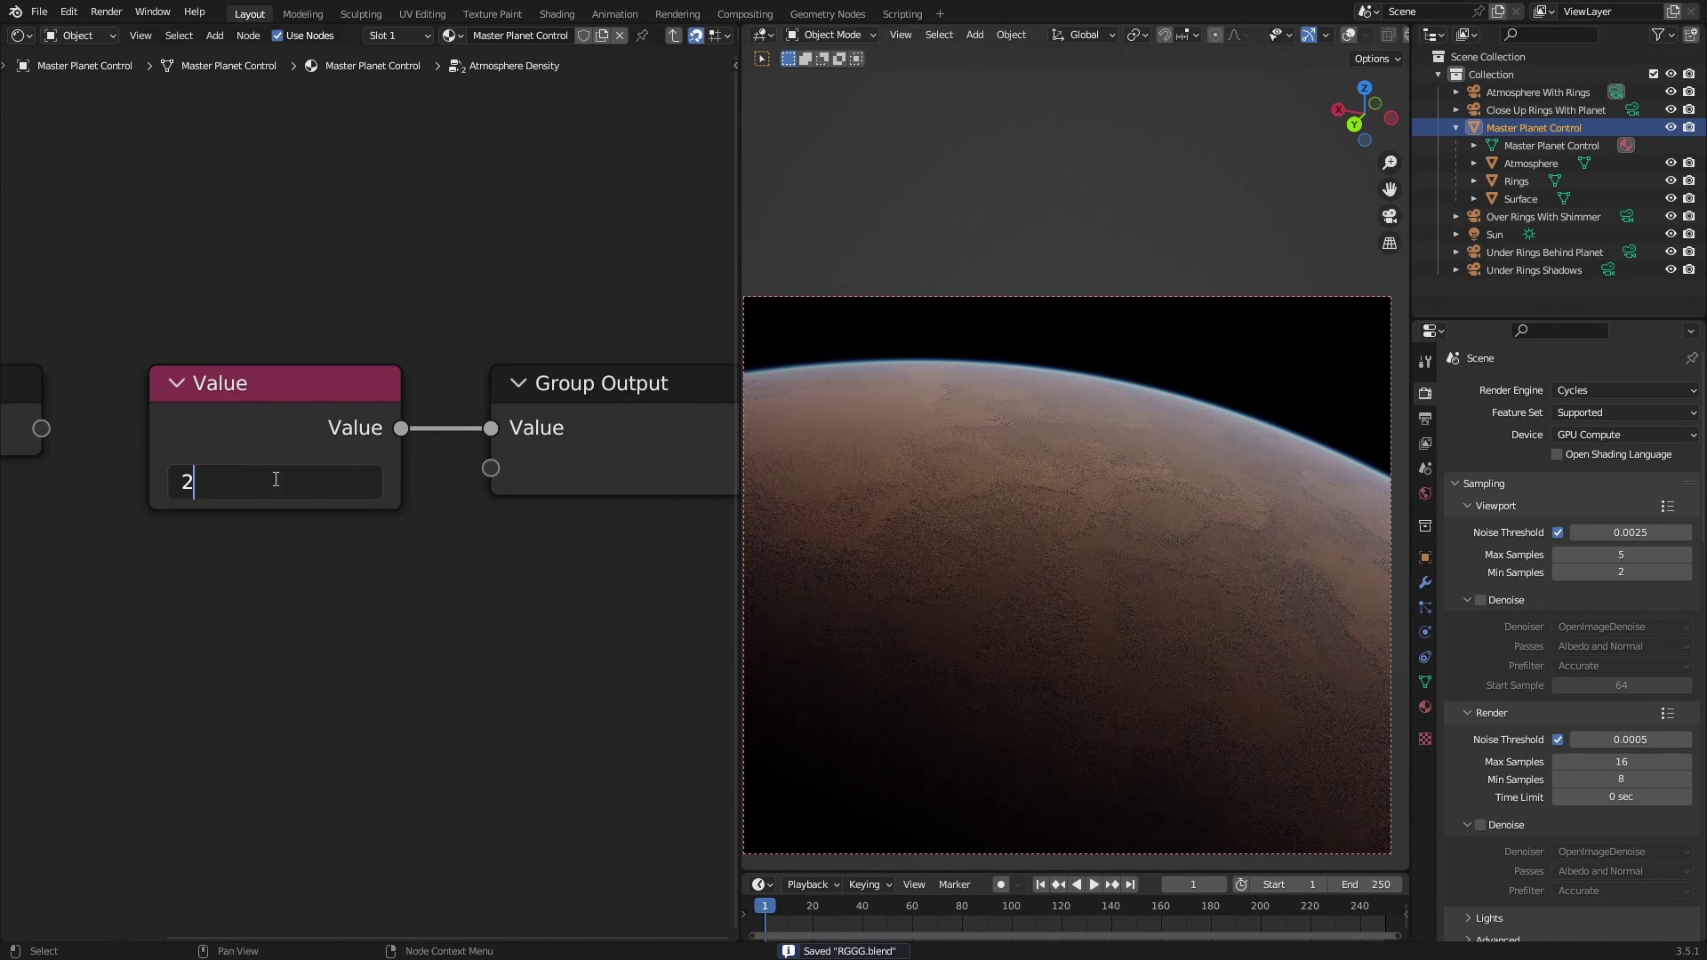
pyautogui.press('Return')
pyautogui.press('Tab')
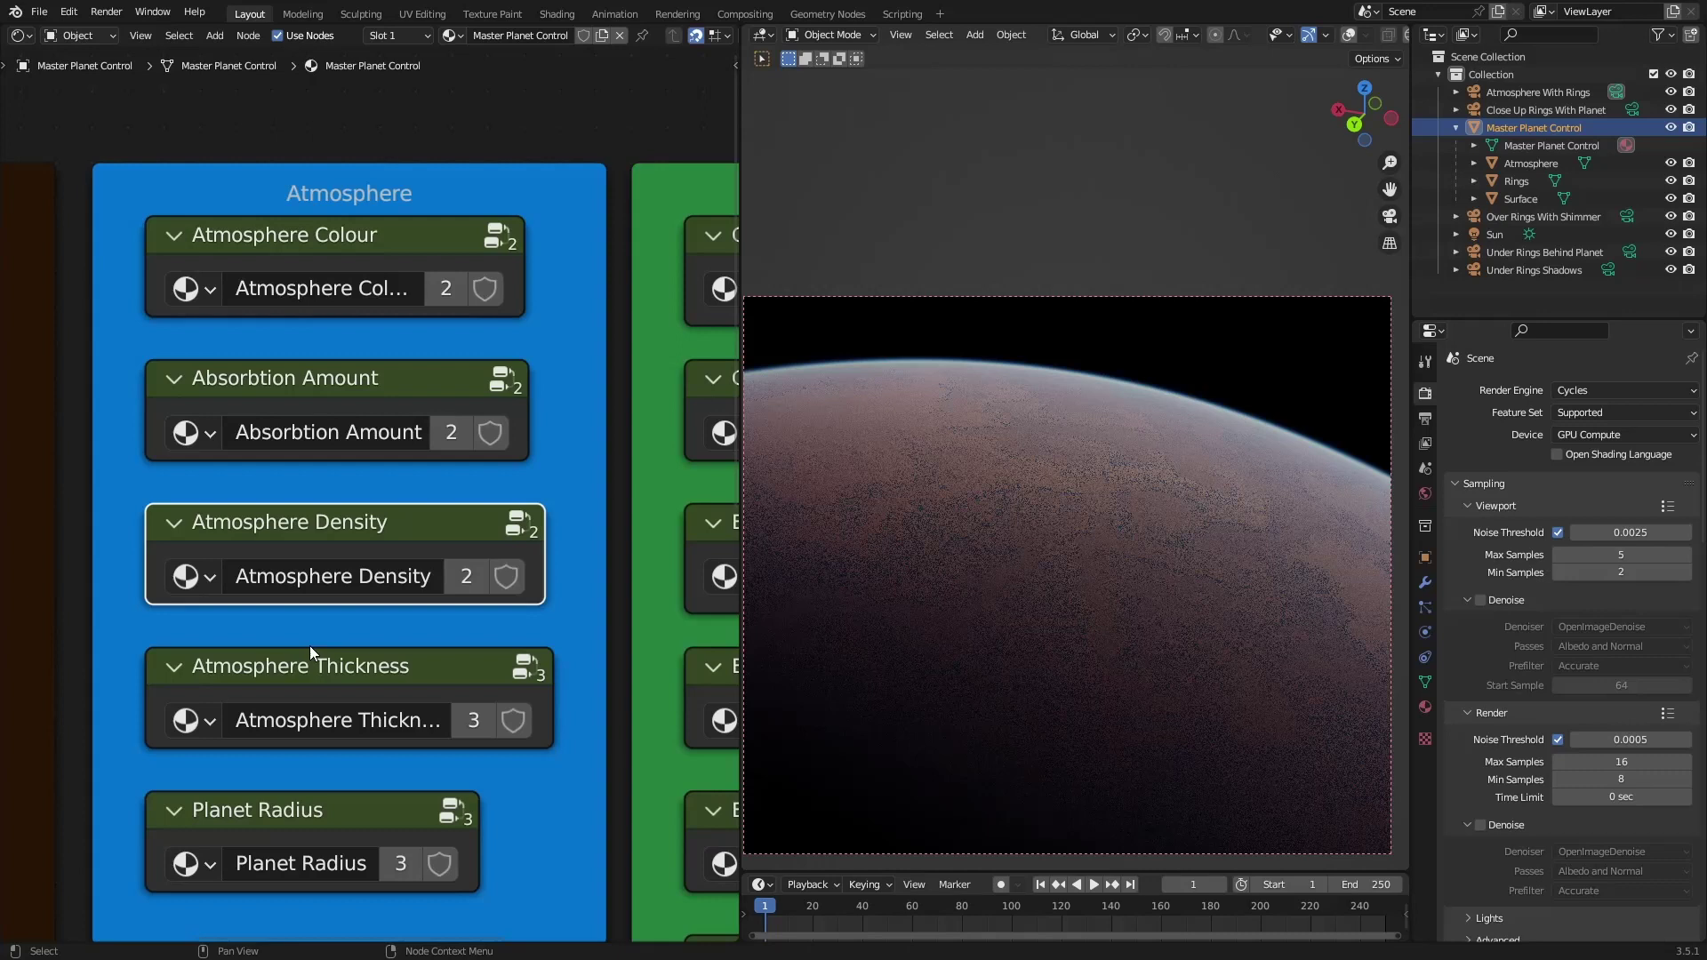
pyautogui.press('Tab')
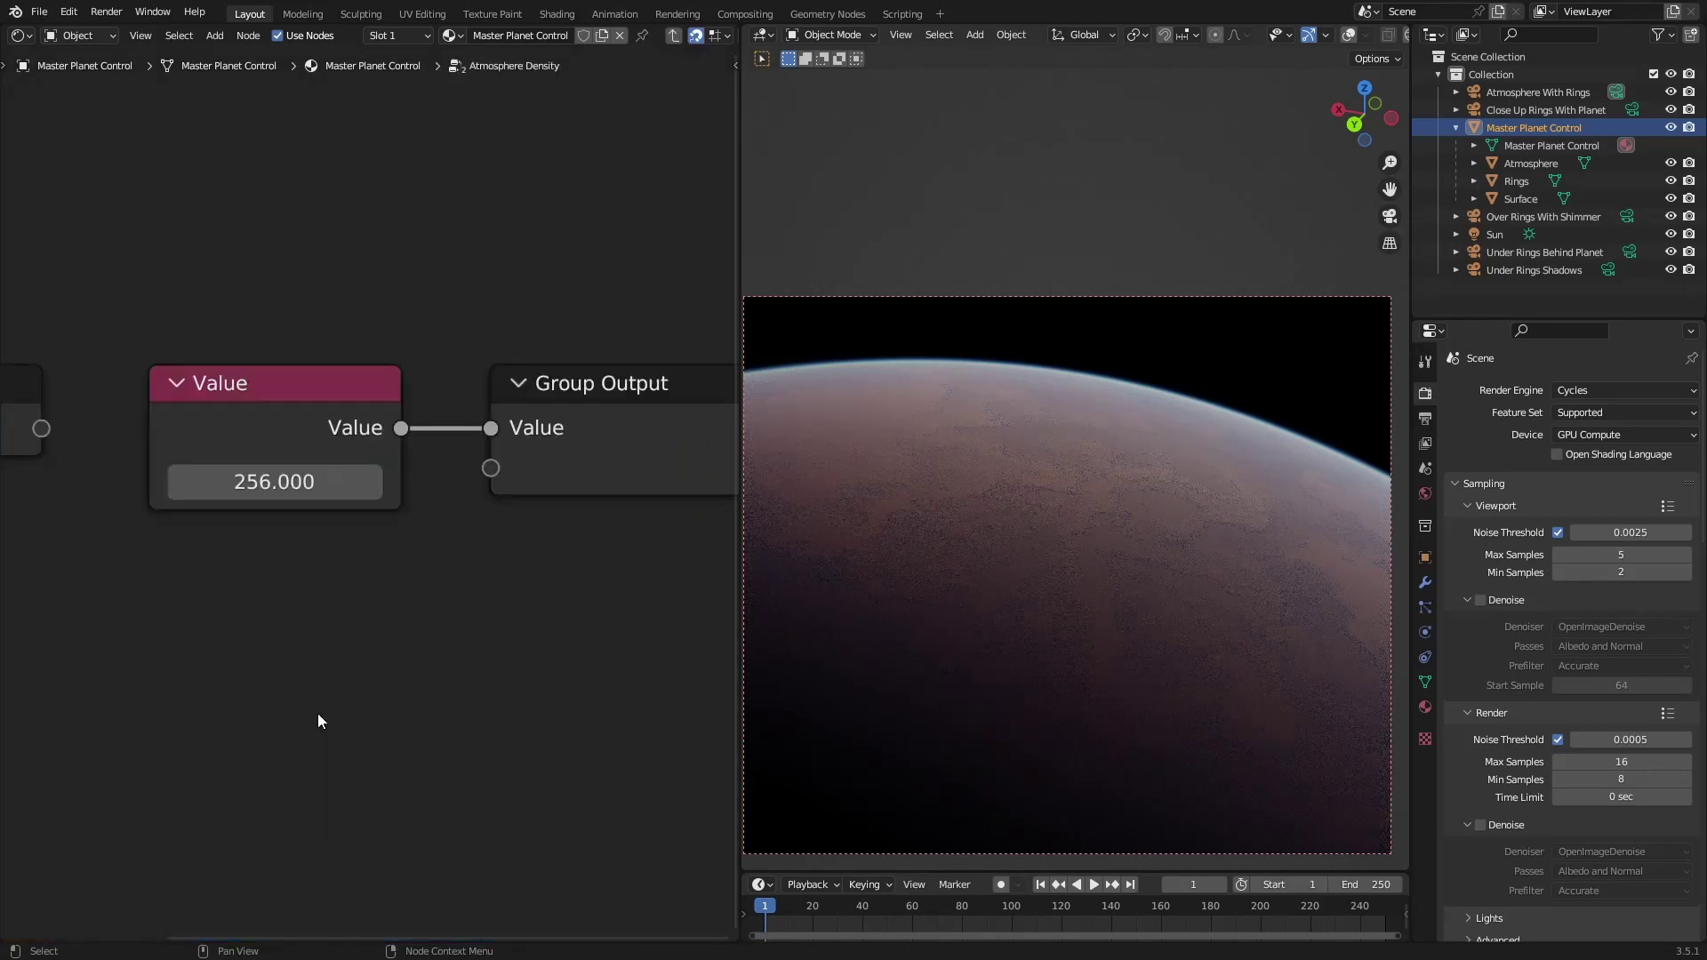
pyautogui.click(292, 471)
pyautogui.write('1024')
pyautogui.press('Return')
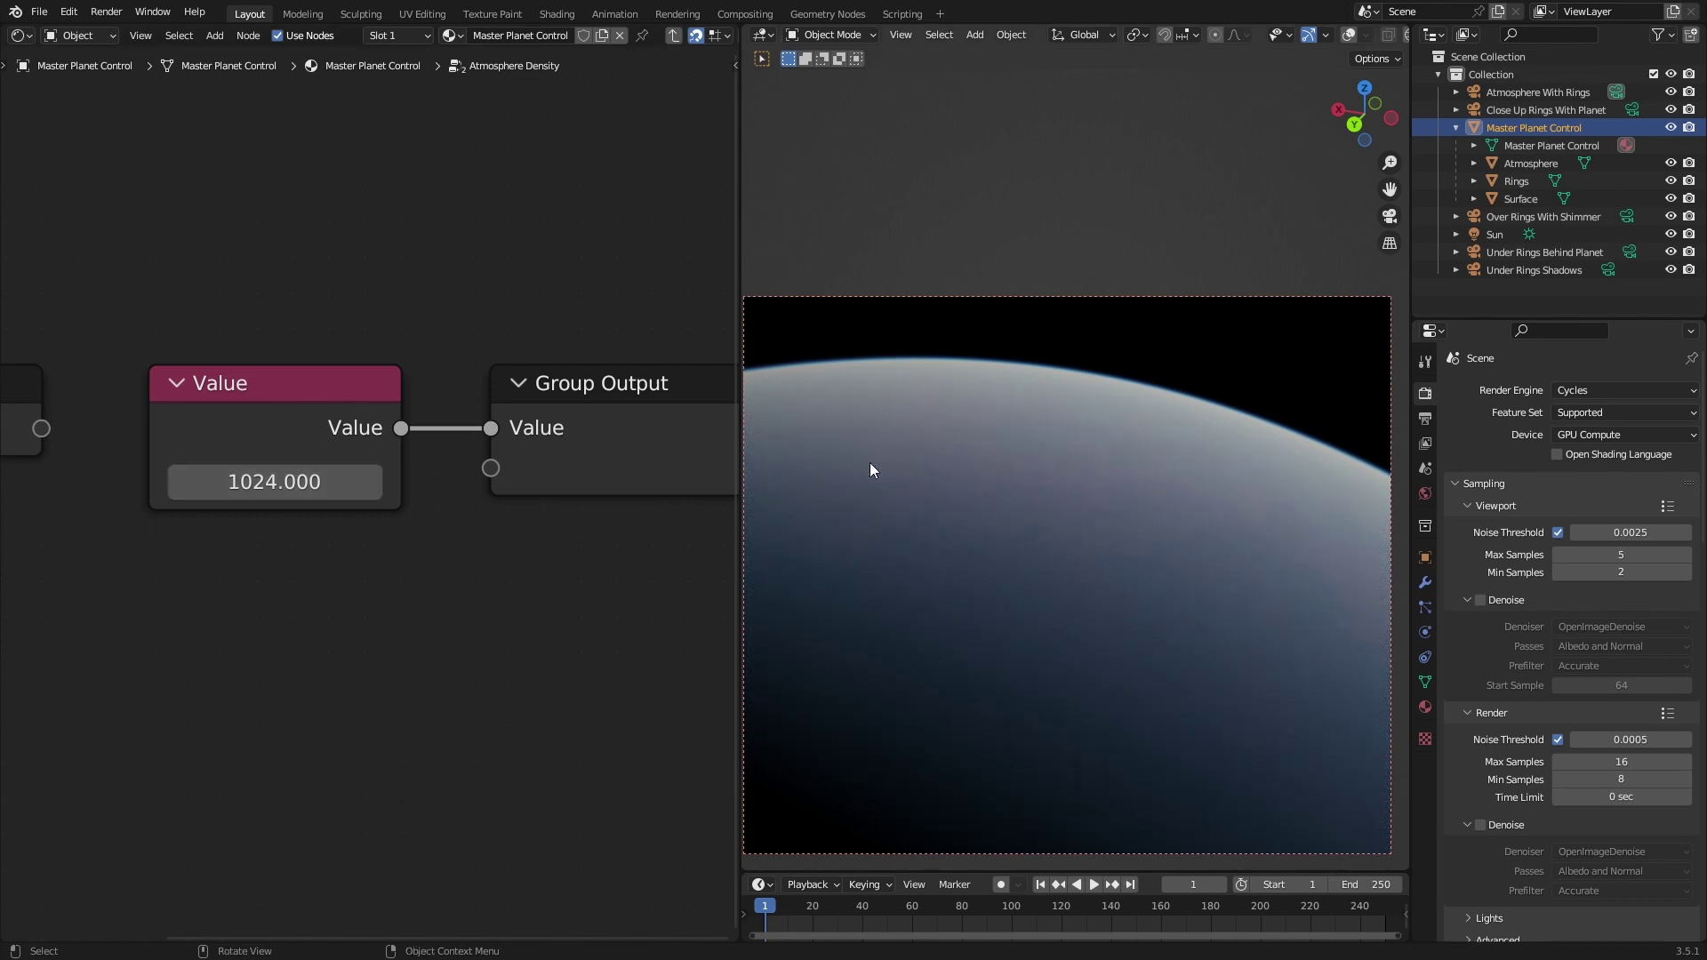
pyautogui.hotkey('ctrl', 'z')
pyautogui.press('Tab')
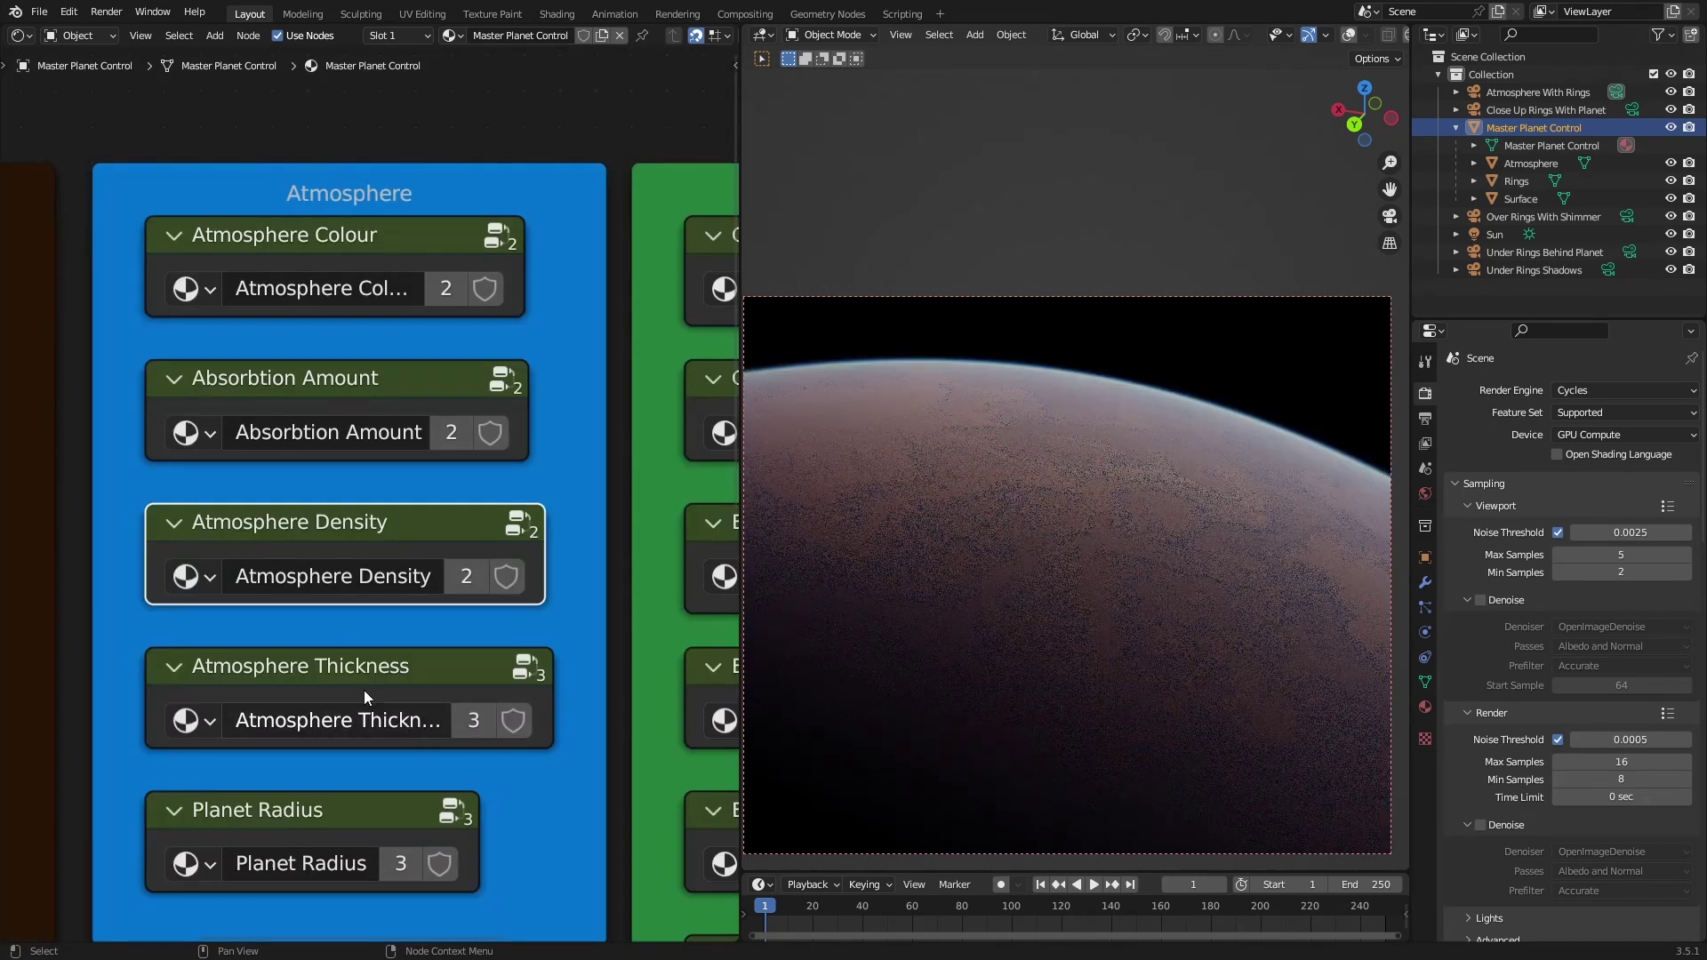
# - In the Atmosphere Thickness group, try a value of 0.1, then lower it back to 0.010
pyautogui.moveTo(364, 690); pyautogui.dragTo(338, 511, button='middle')
pyautogui.click(333, 515)
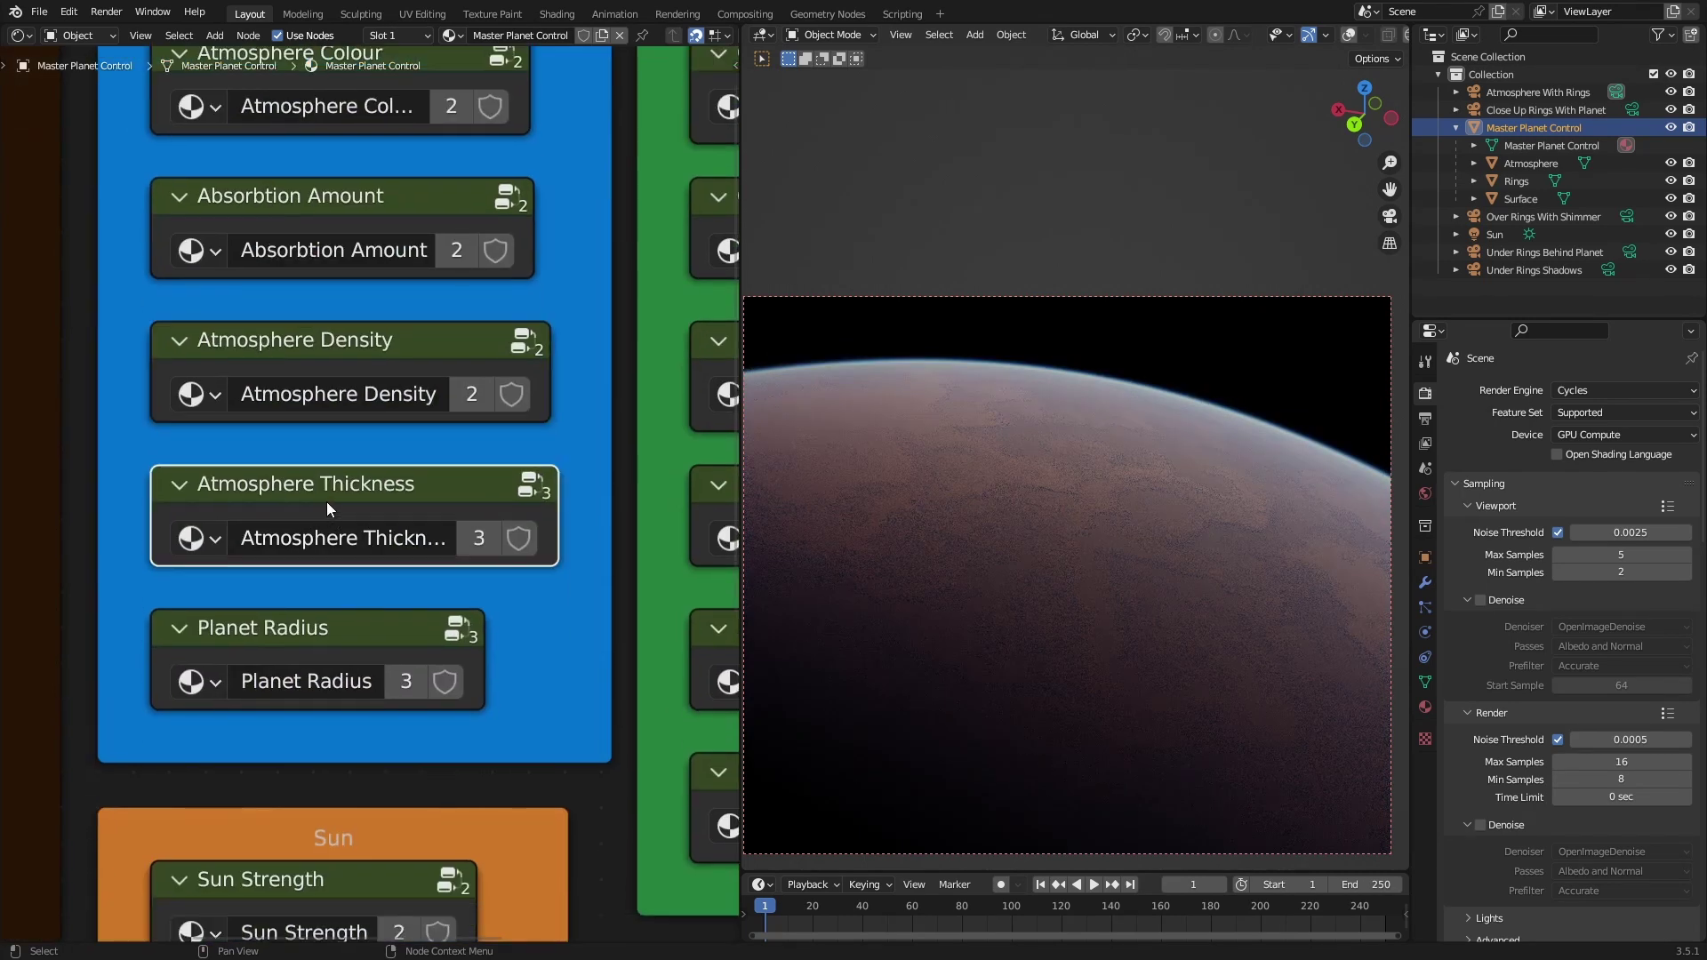
pyautogui.press('Tab')
pyautogui.doubleClick(173, 634)
pyautogui.write('0.1')
pyautogui.press('Return')
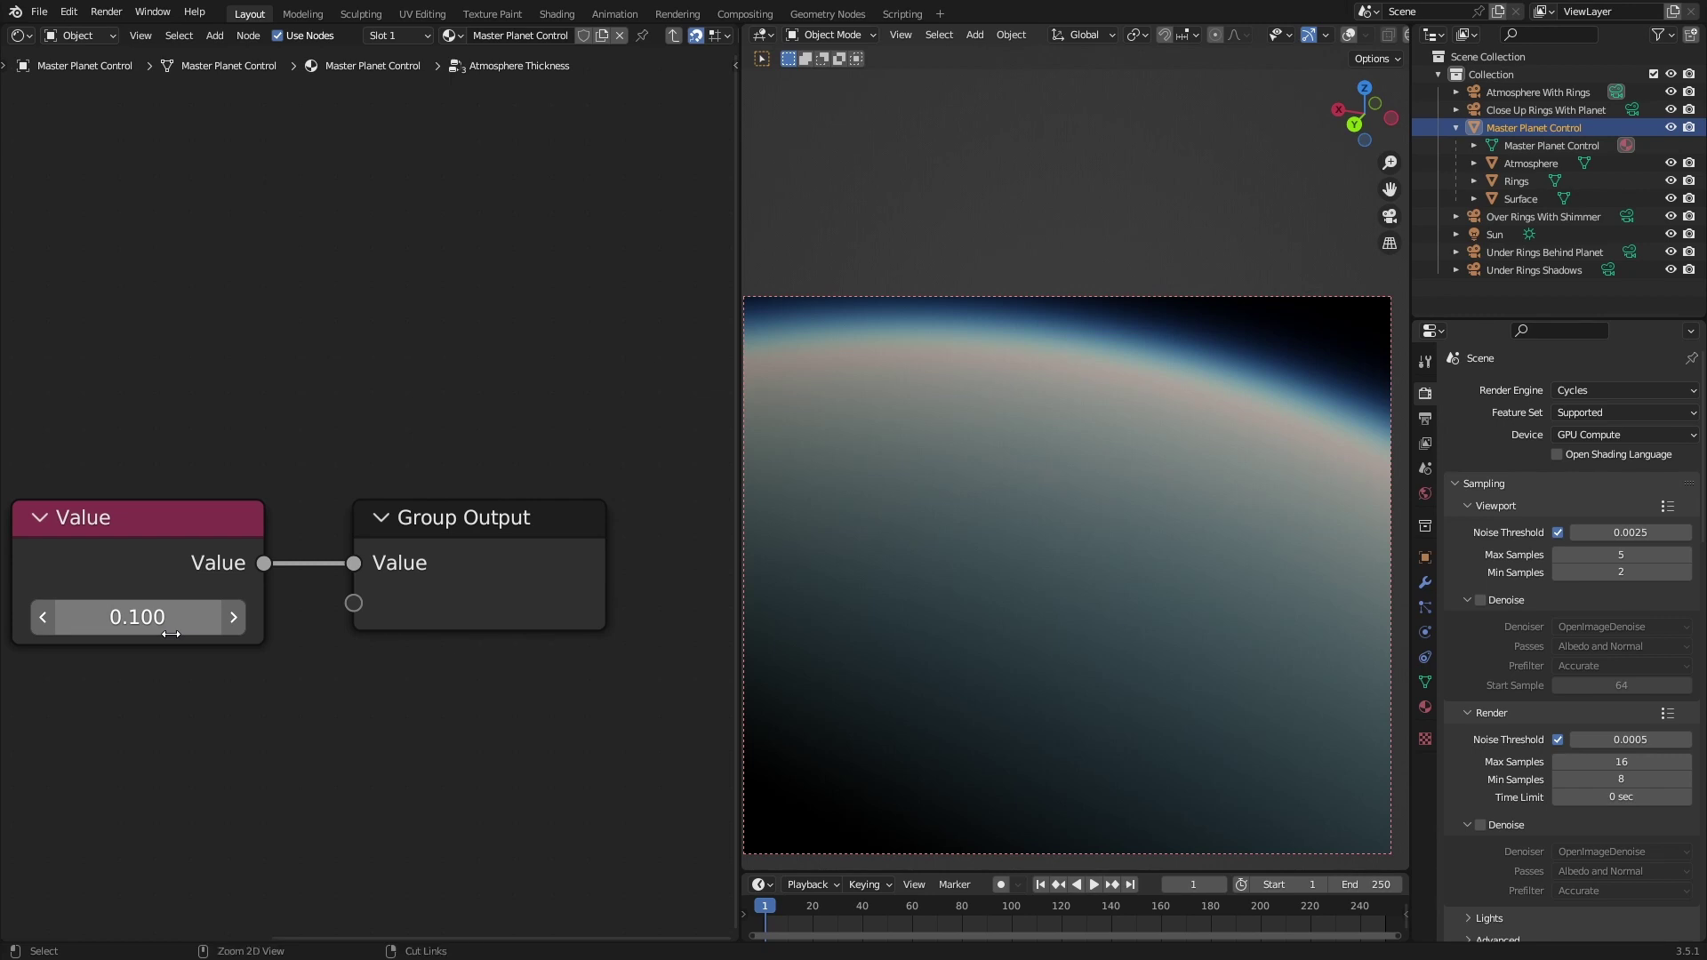
pyautogui.moveTo(171, 633); pyautogui.dragTo(142, 633)
# - Return to the Master Planet Control tree and save RGGG.blend
pyautogui.press('Tab')
pyautogui.click(283, 626)
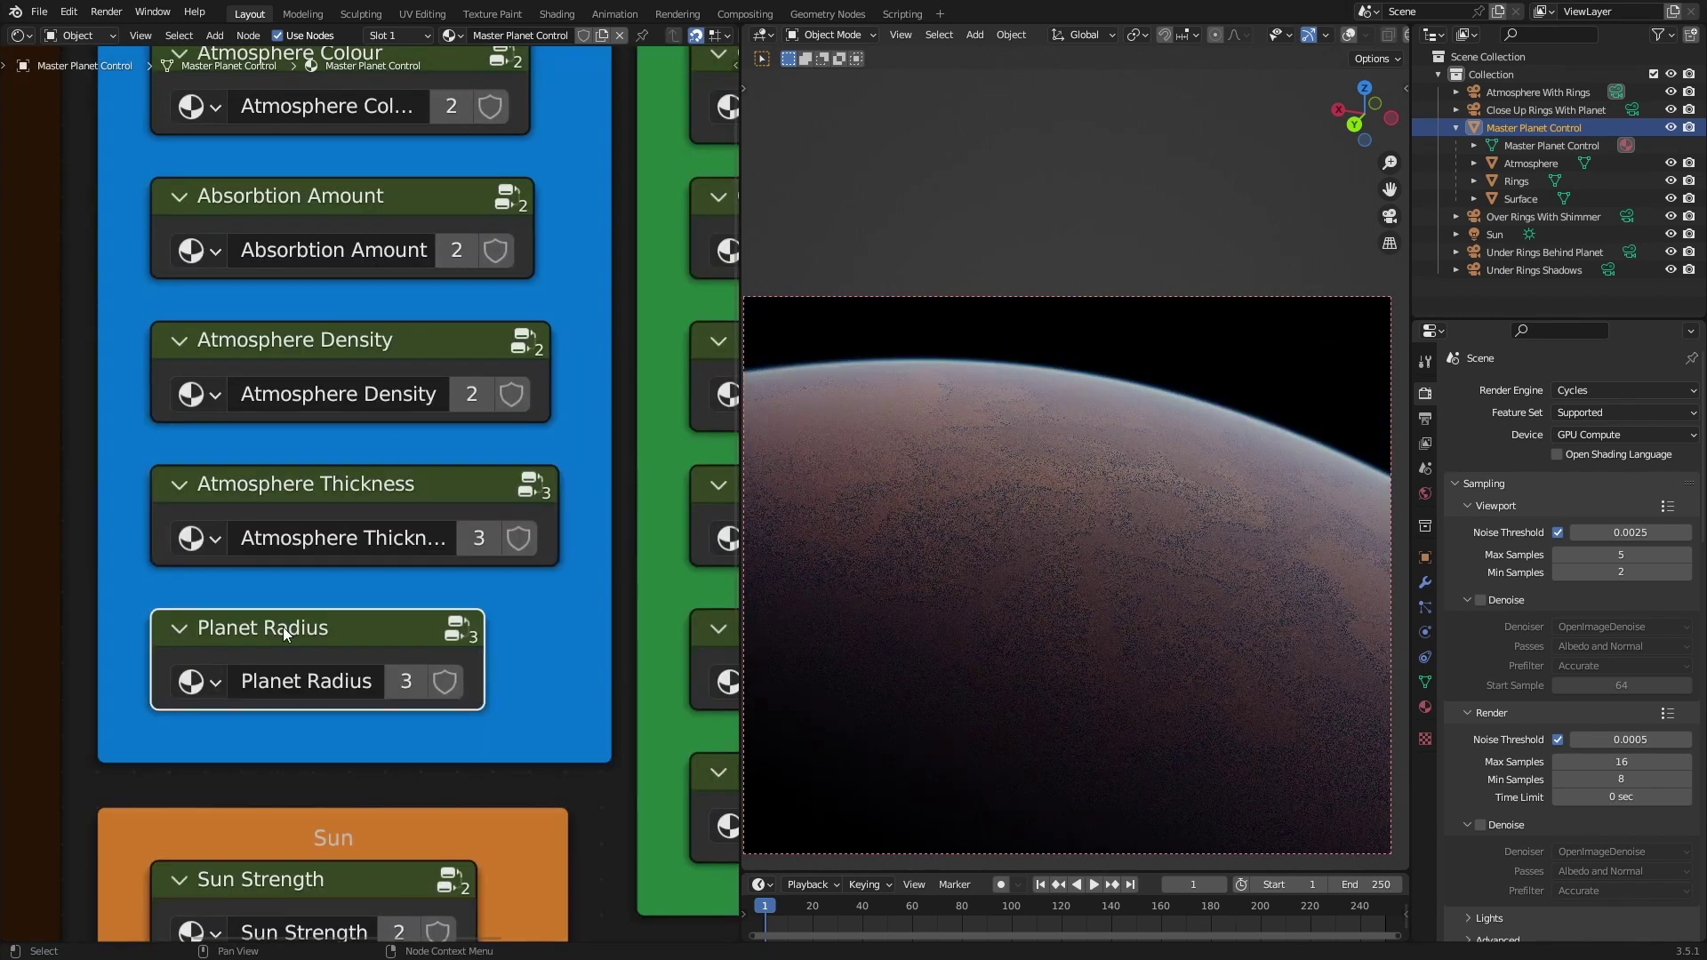
pyautogui.click(594, 792)
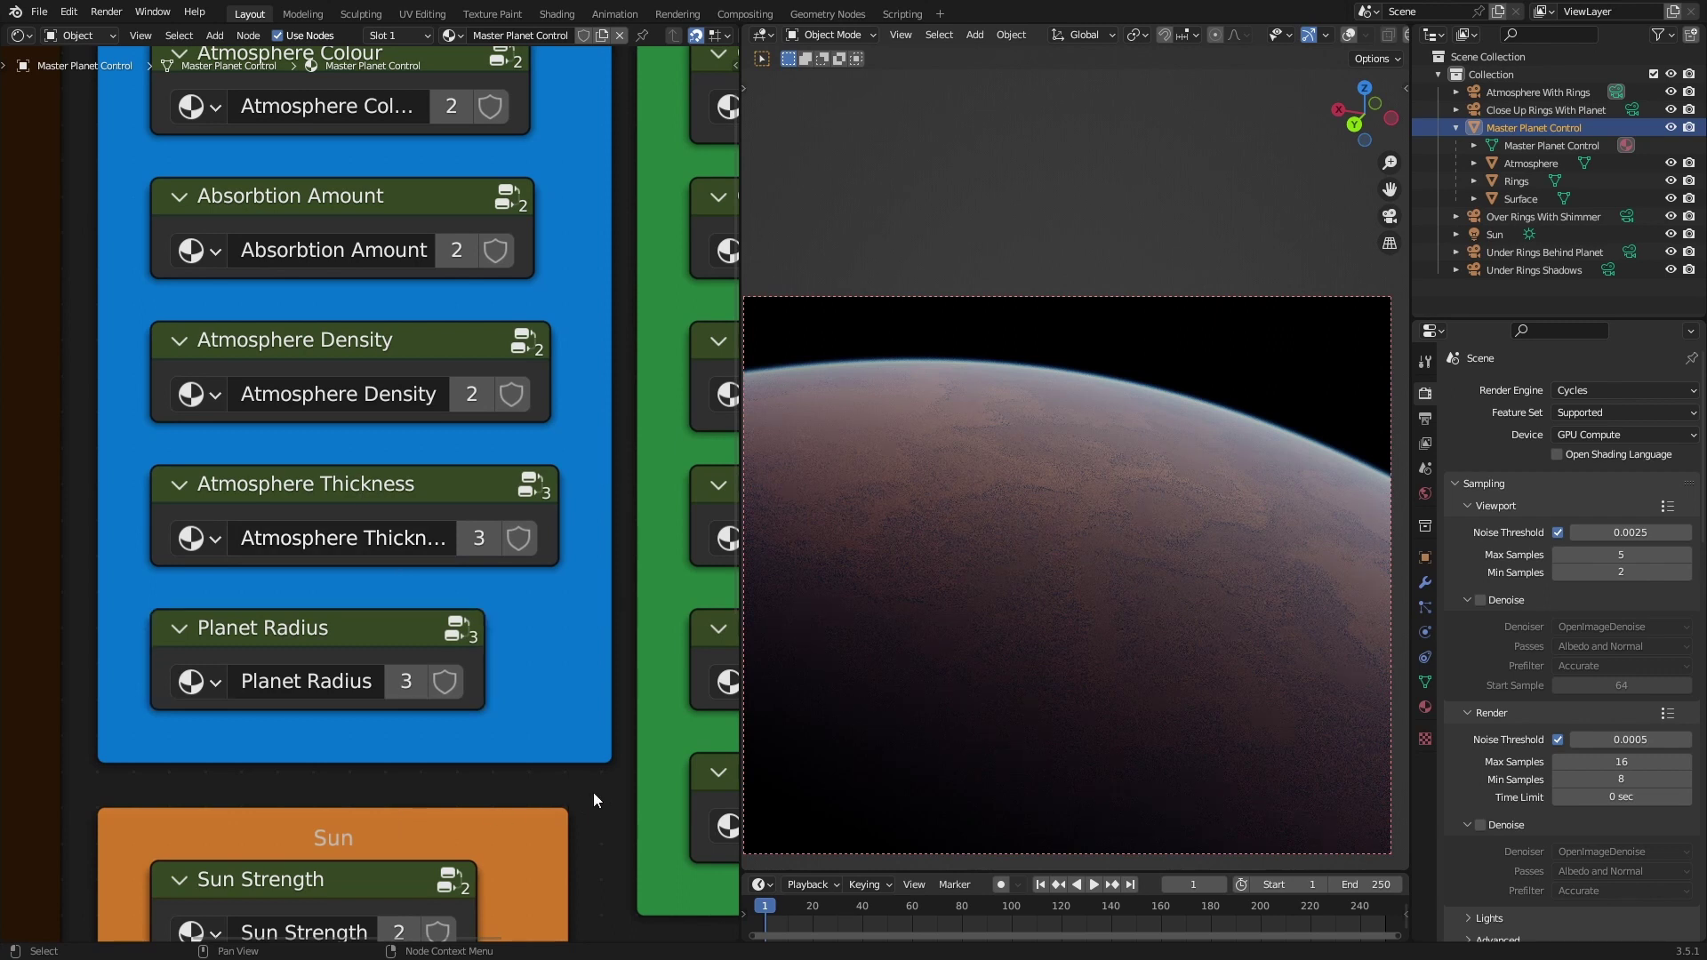
pyautogui.hotkey('ctrl', 's')
# - Check the Planet Radius group's value, then return to the parent tree
pyautogui.click(375, 631)
pyautogui.press('Tab')
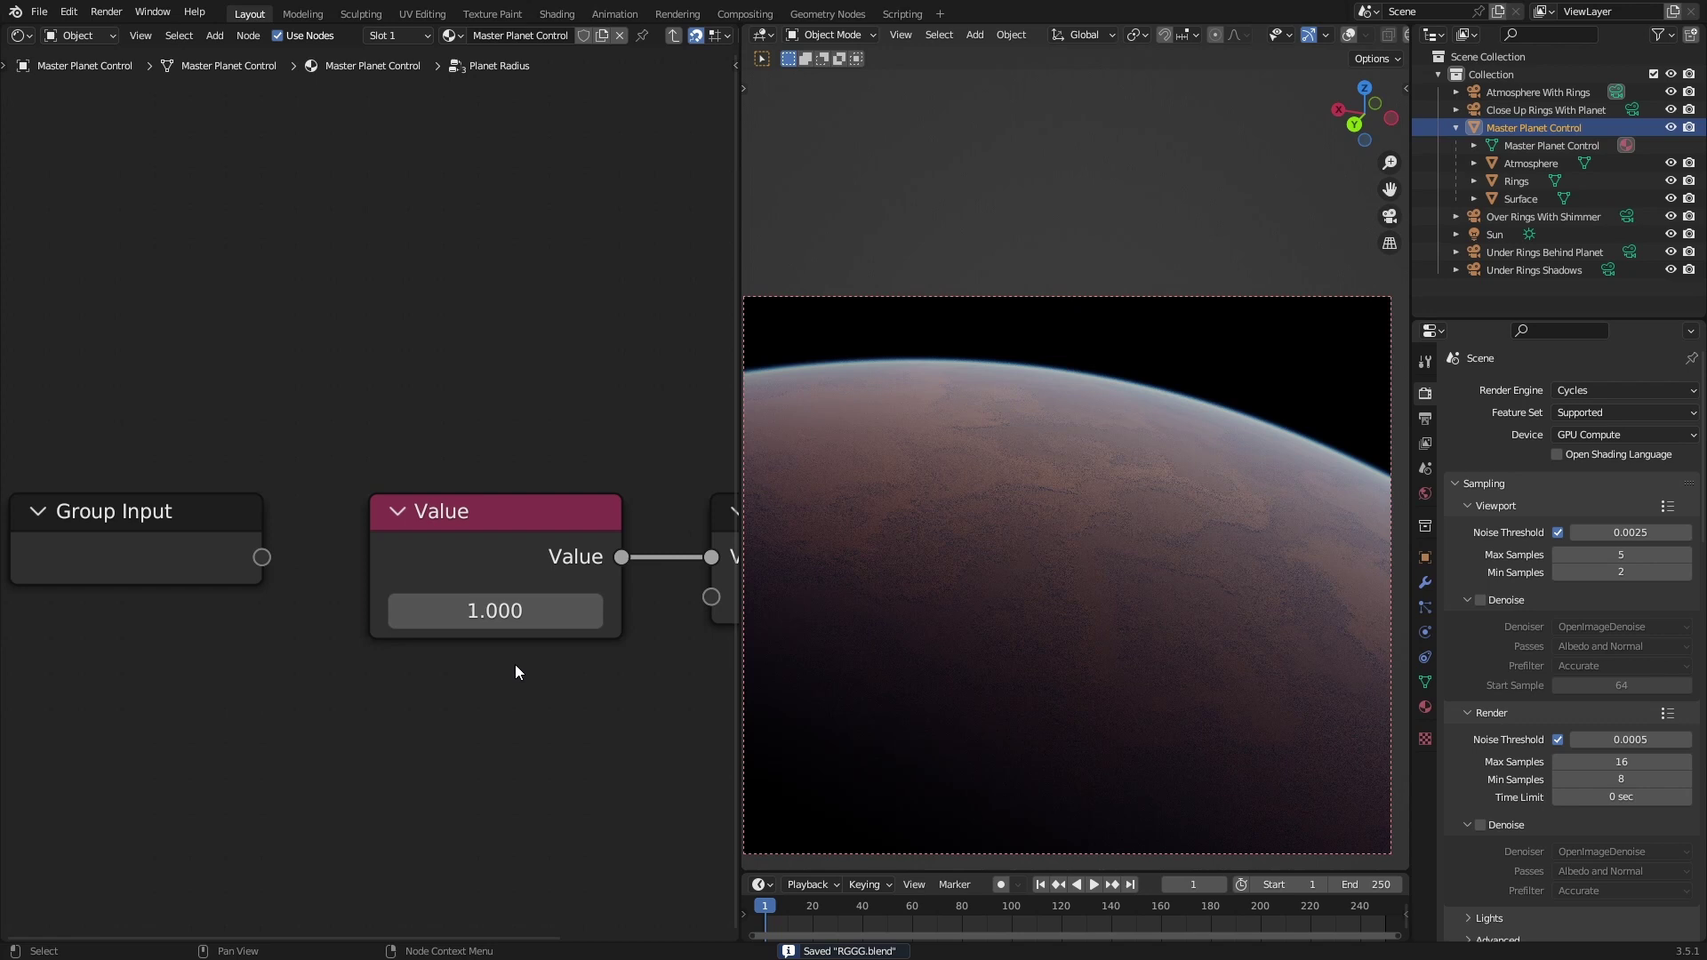
pyautogui.press('Tab')
pyautogui.click(630, 669)
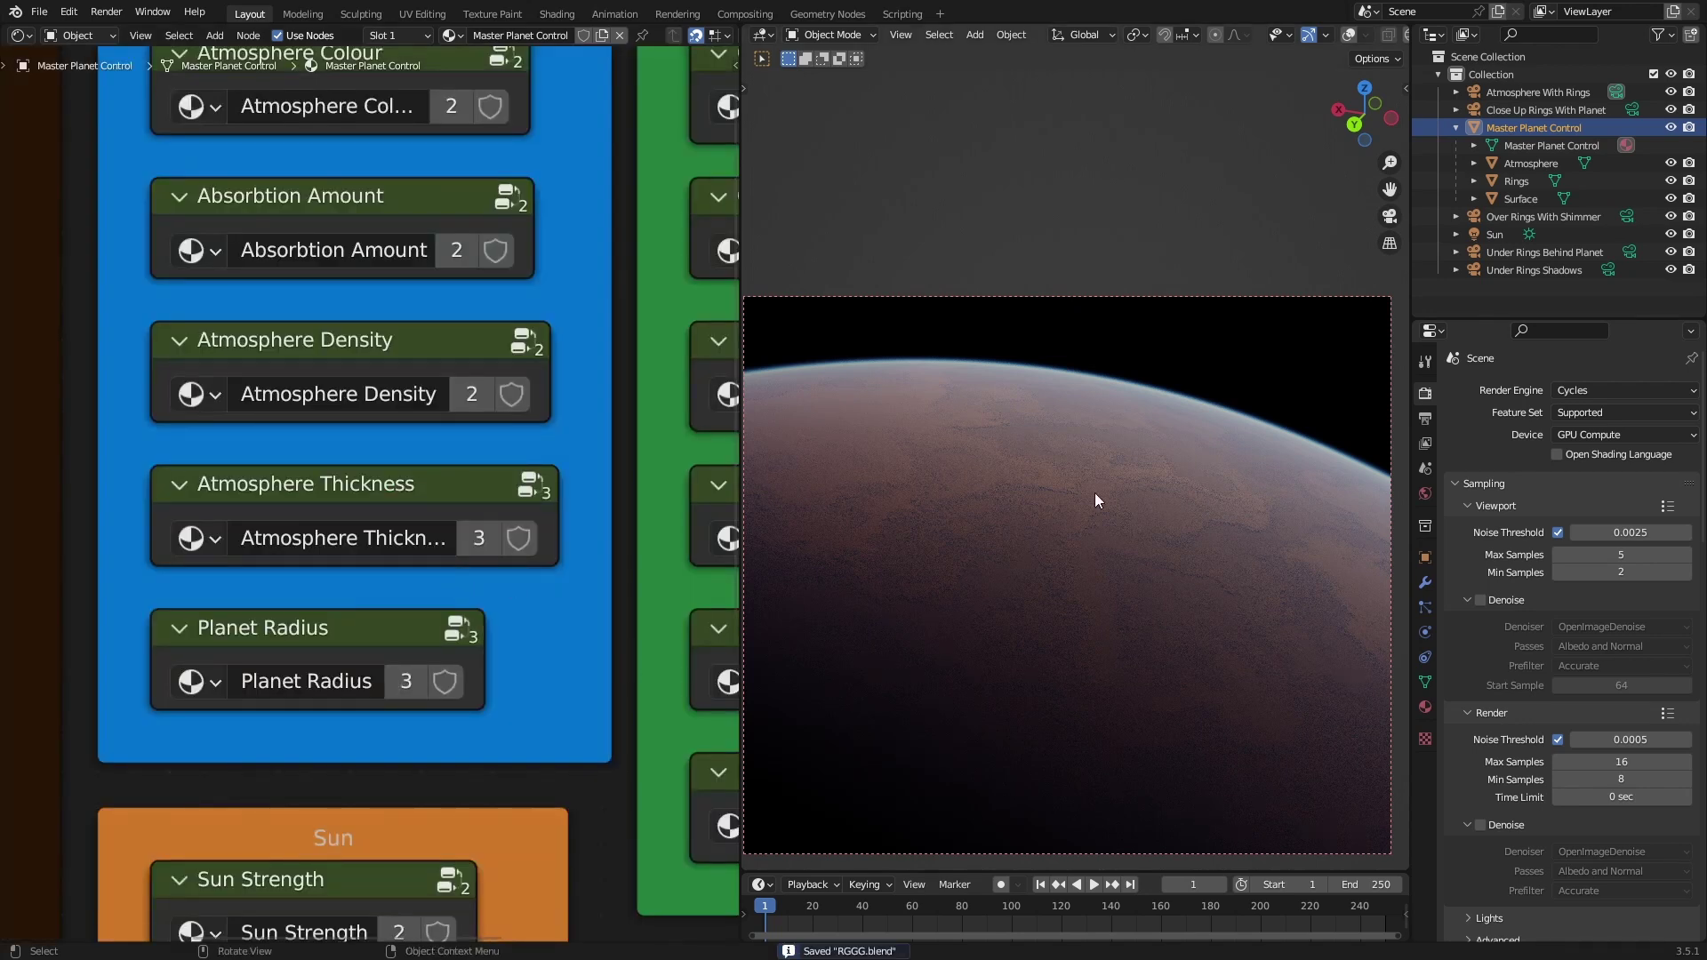
# - Compare Surface and Master Planet Control dimensions in the sidebar Item tab, then save
pyautogui.press('n')
pyautogui.click(1398, 90)
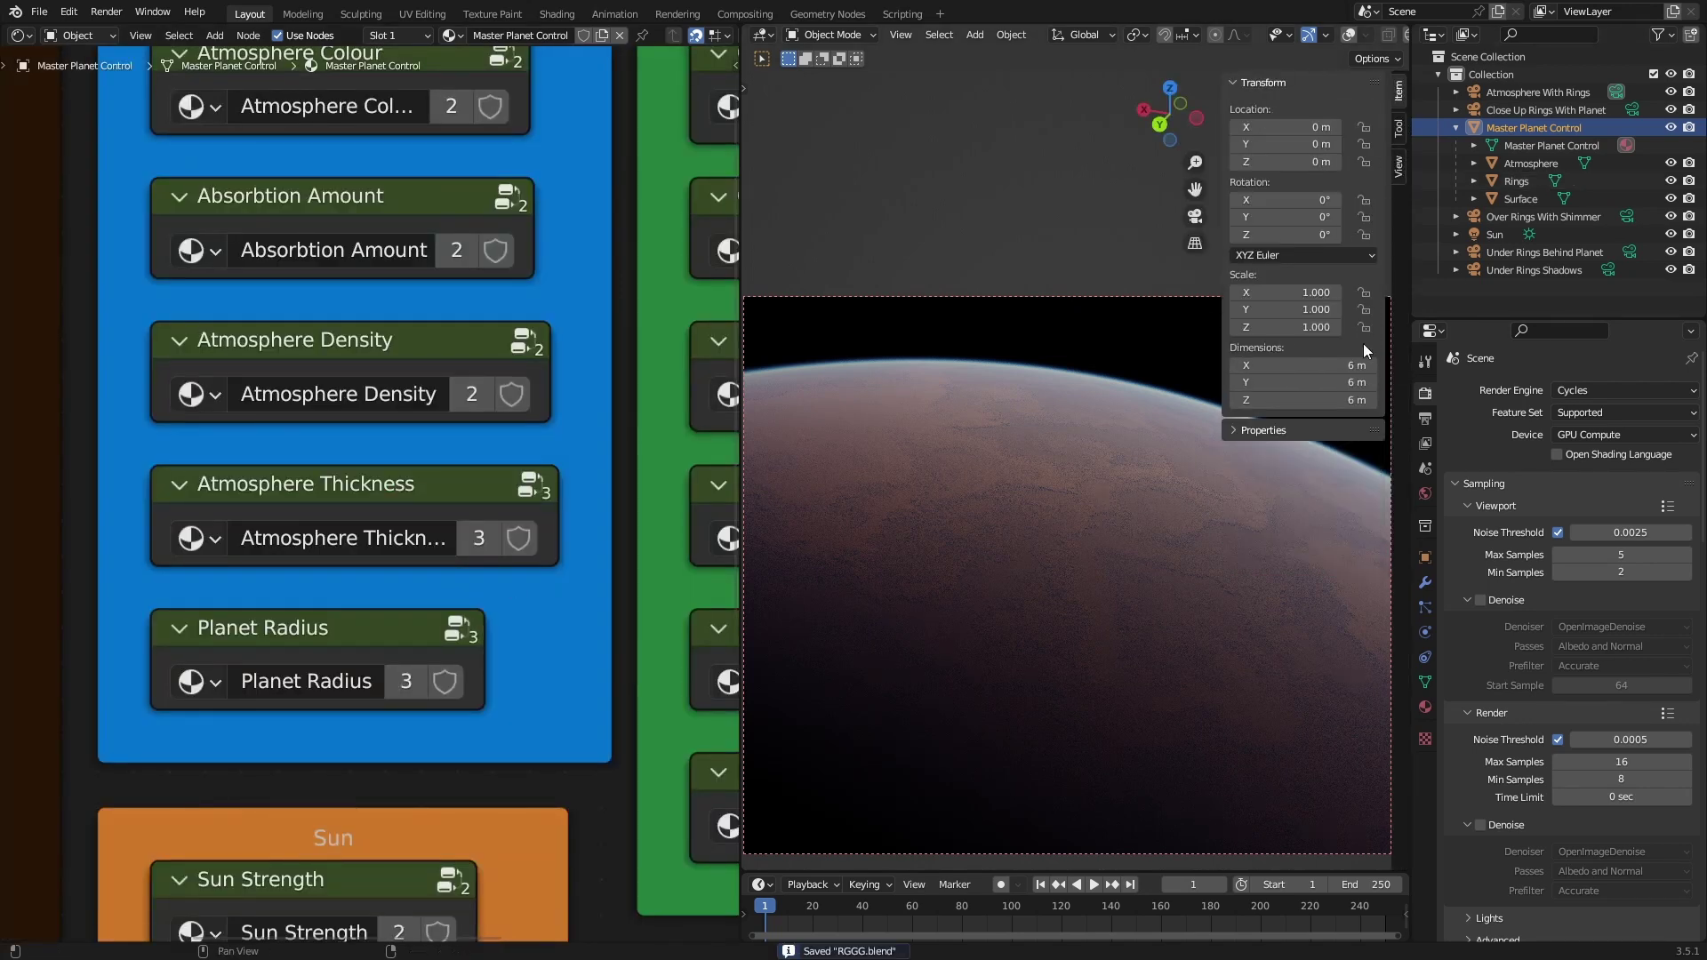
pyautogui.click(1521, 199)
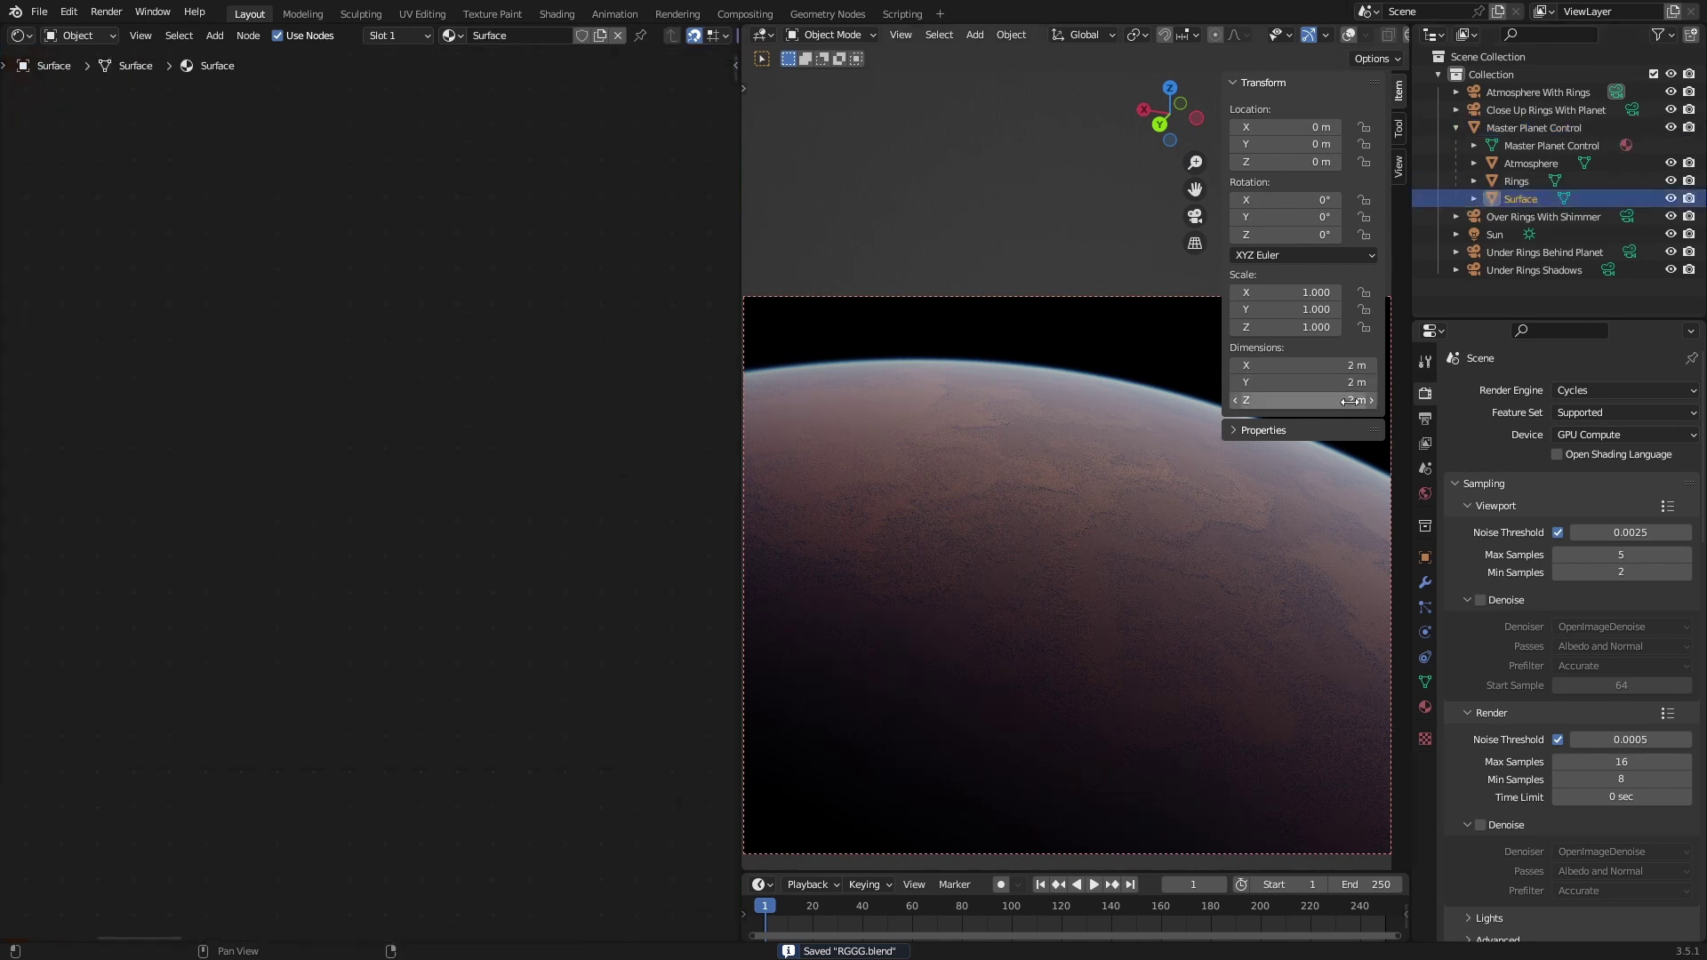
pyautogui.click(1516, 129)
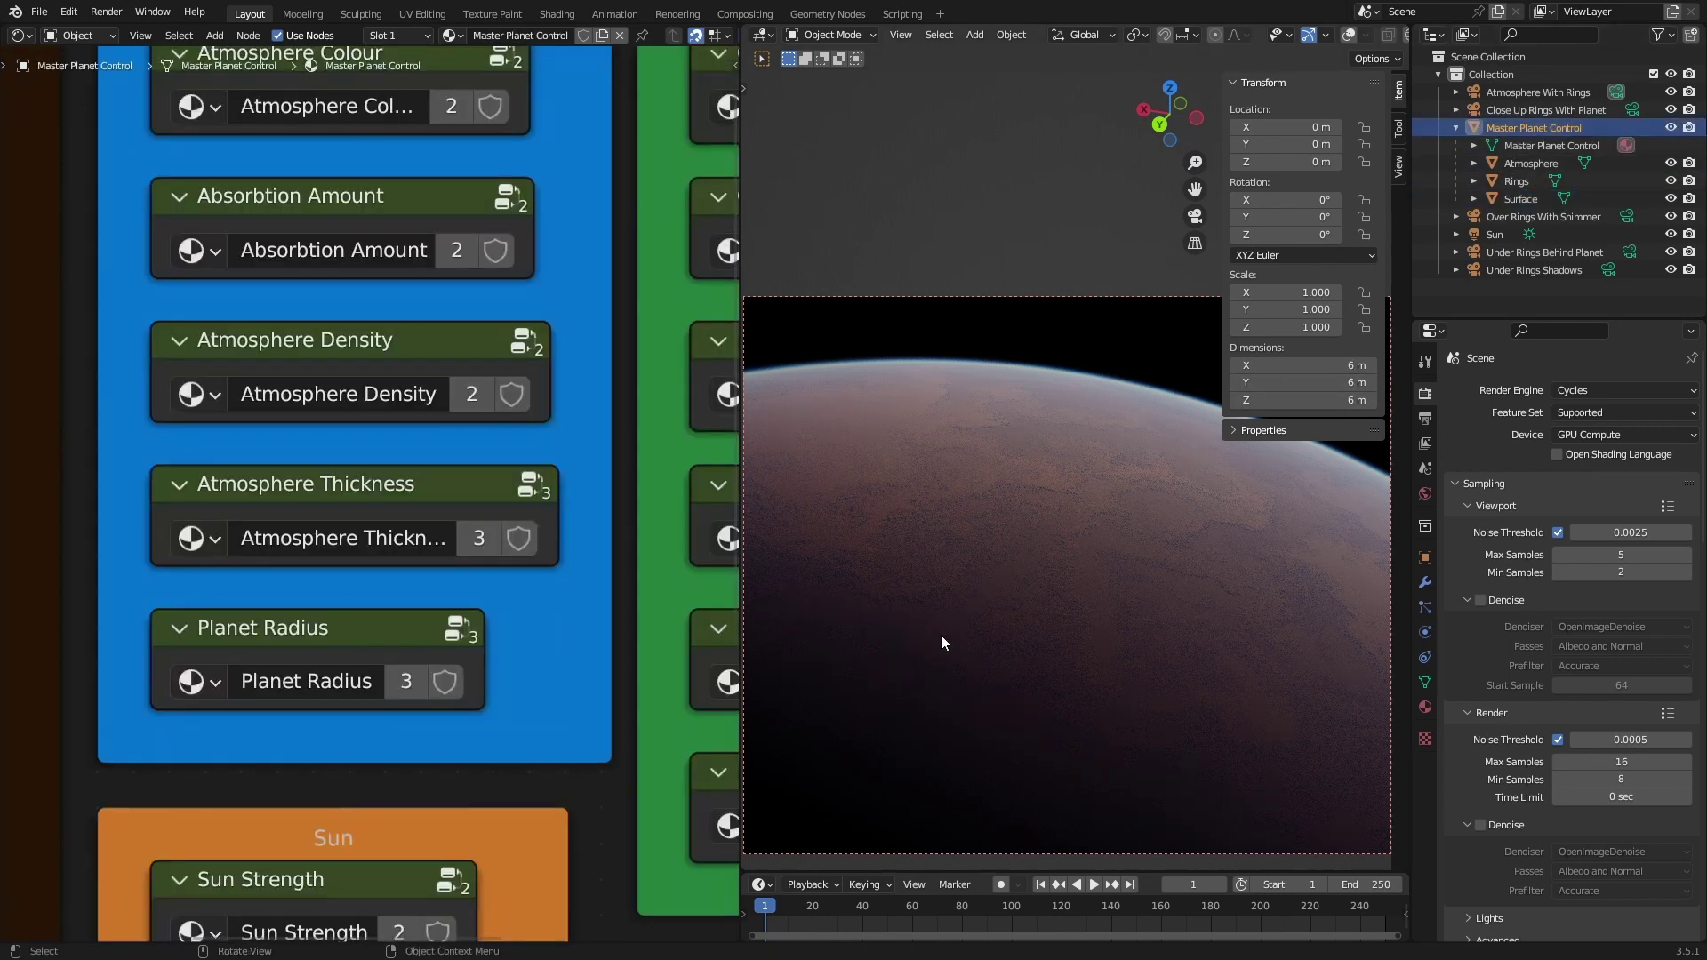
pyautogui.hotkey('ctrl', 's')
pyautogui.click(404, 537)
pyautogui.press('Tab')
pyautogui.hotkey('ctrl', 's')
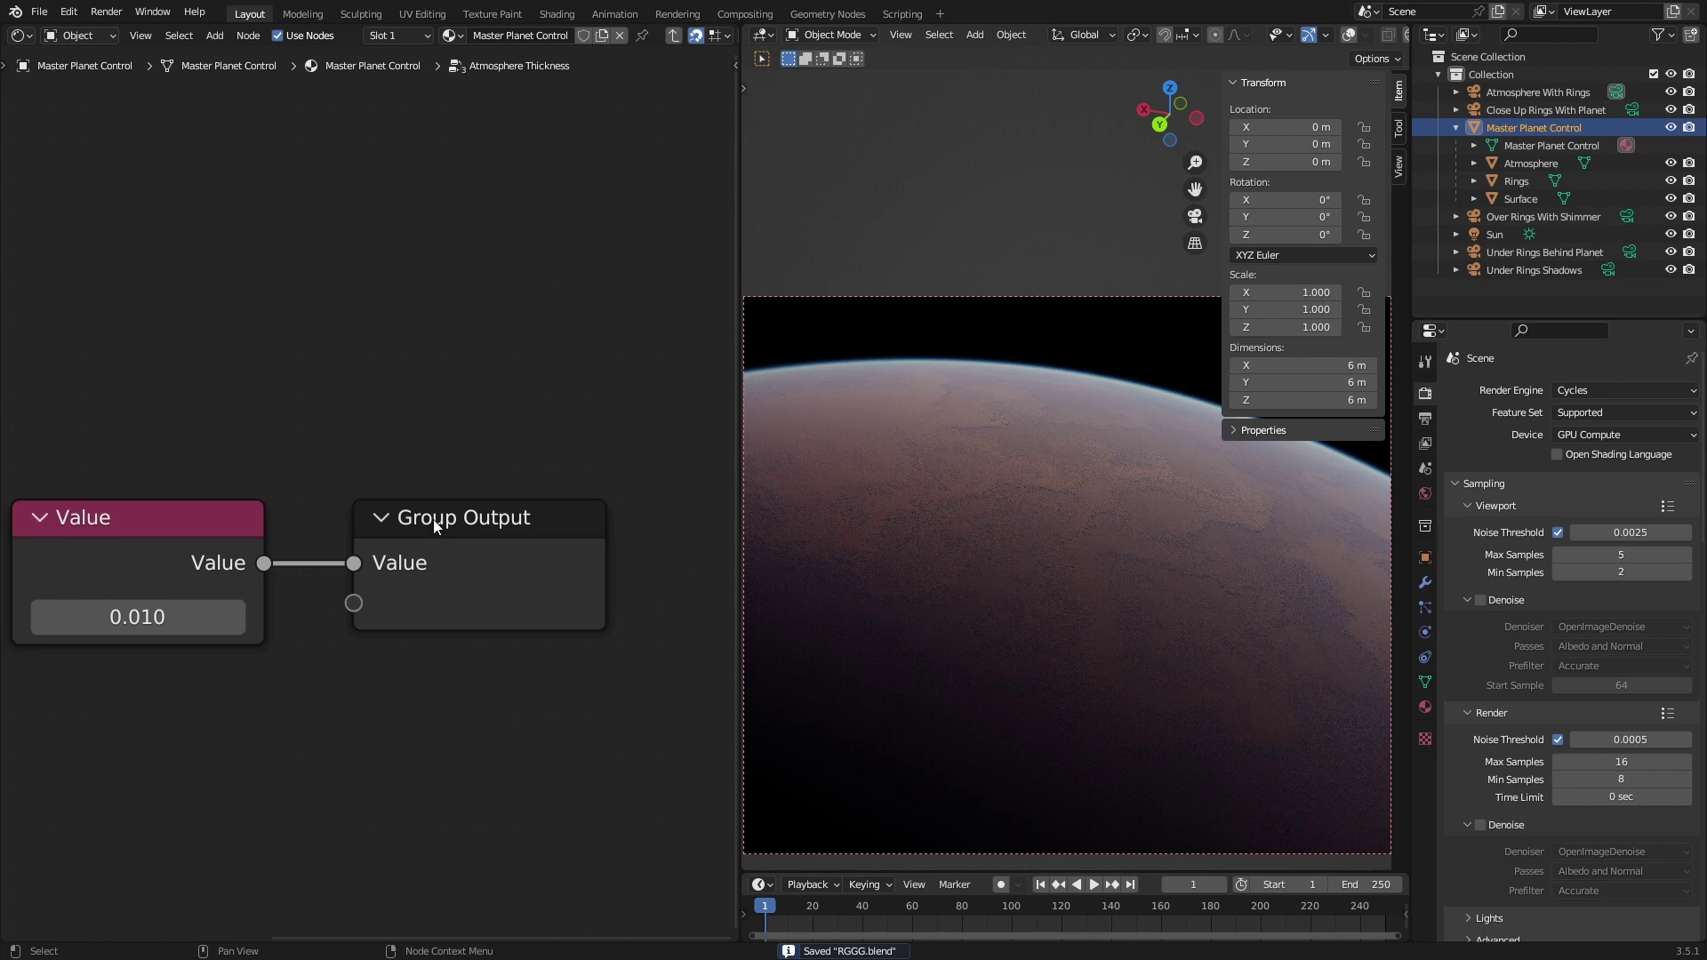
pyautogui.press('Tab')
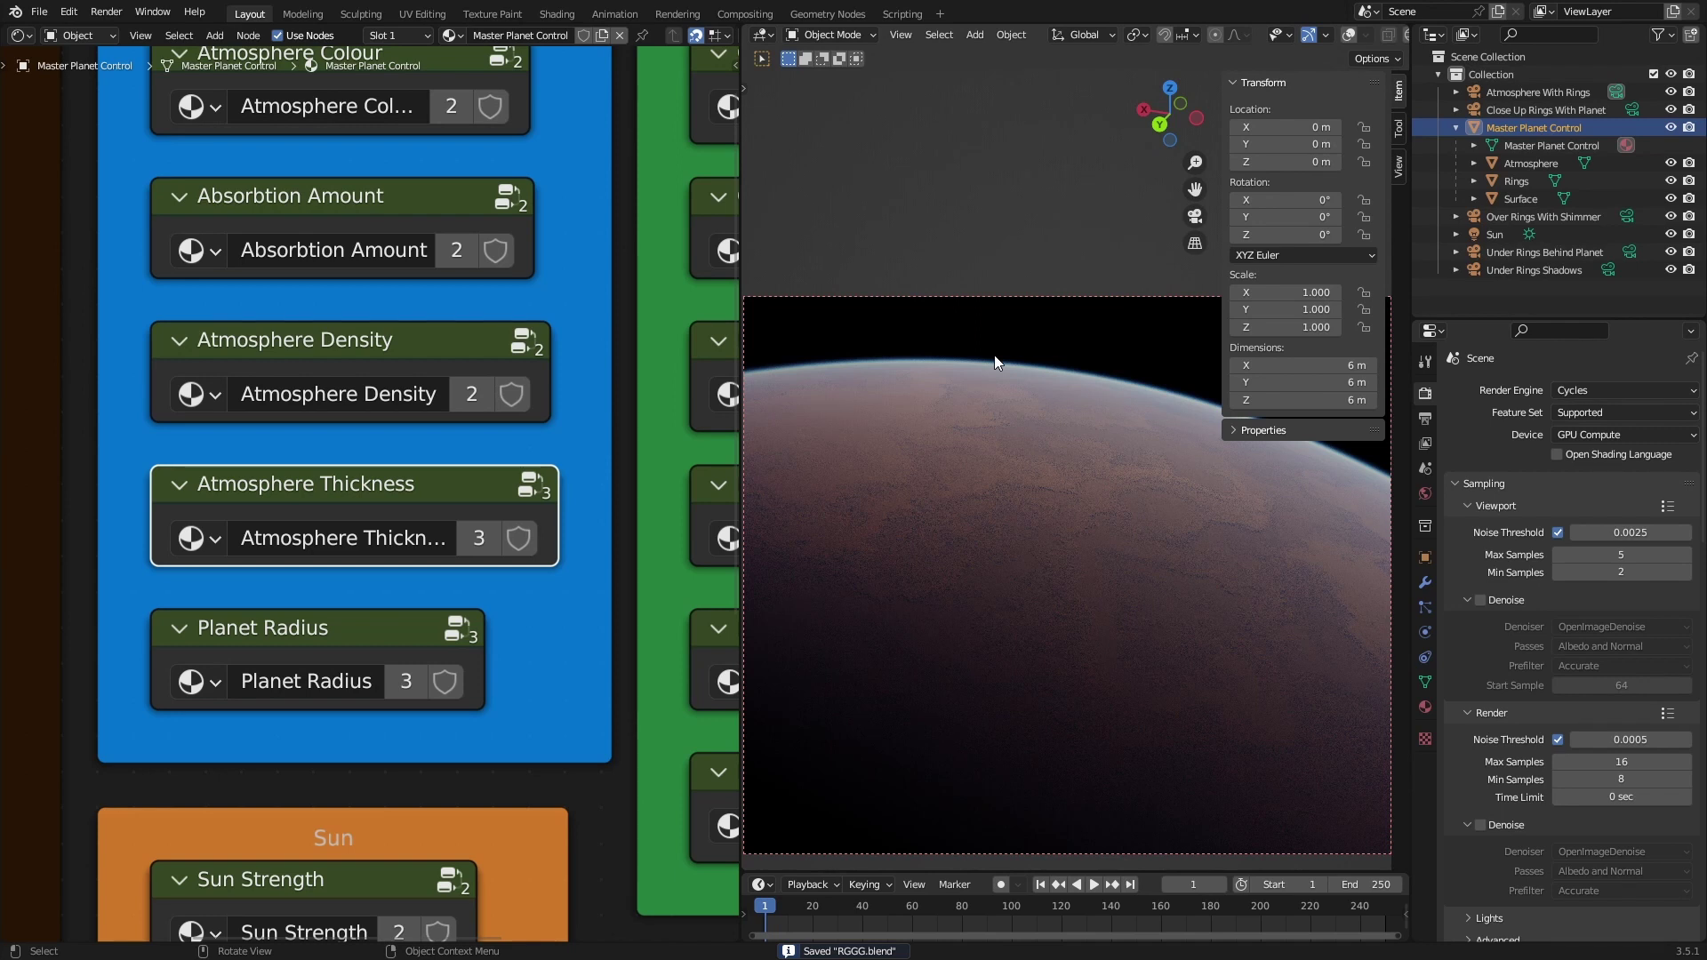
pyautogui.hotkey('ctrl', 's')
pyautogui.click(312, 633)
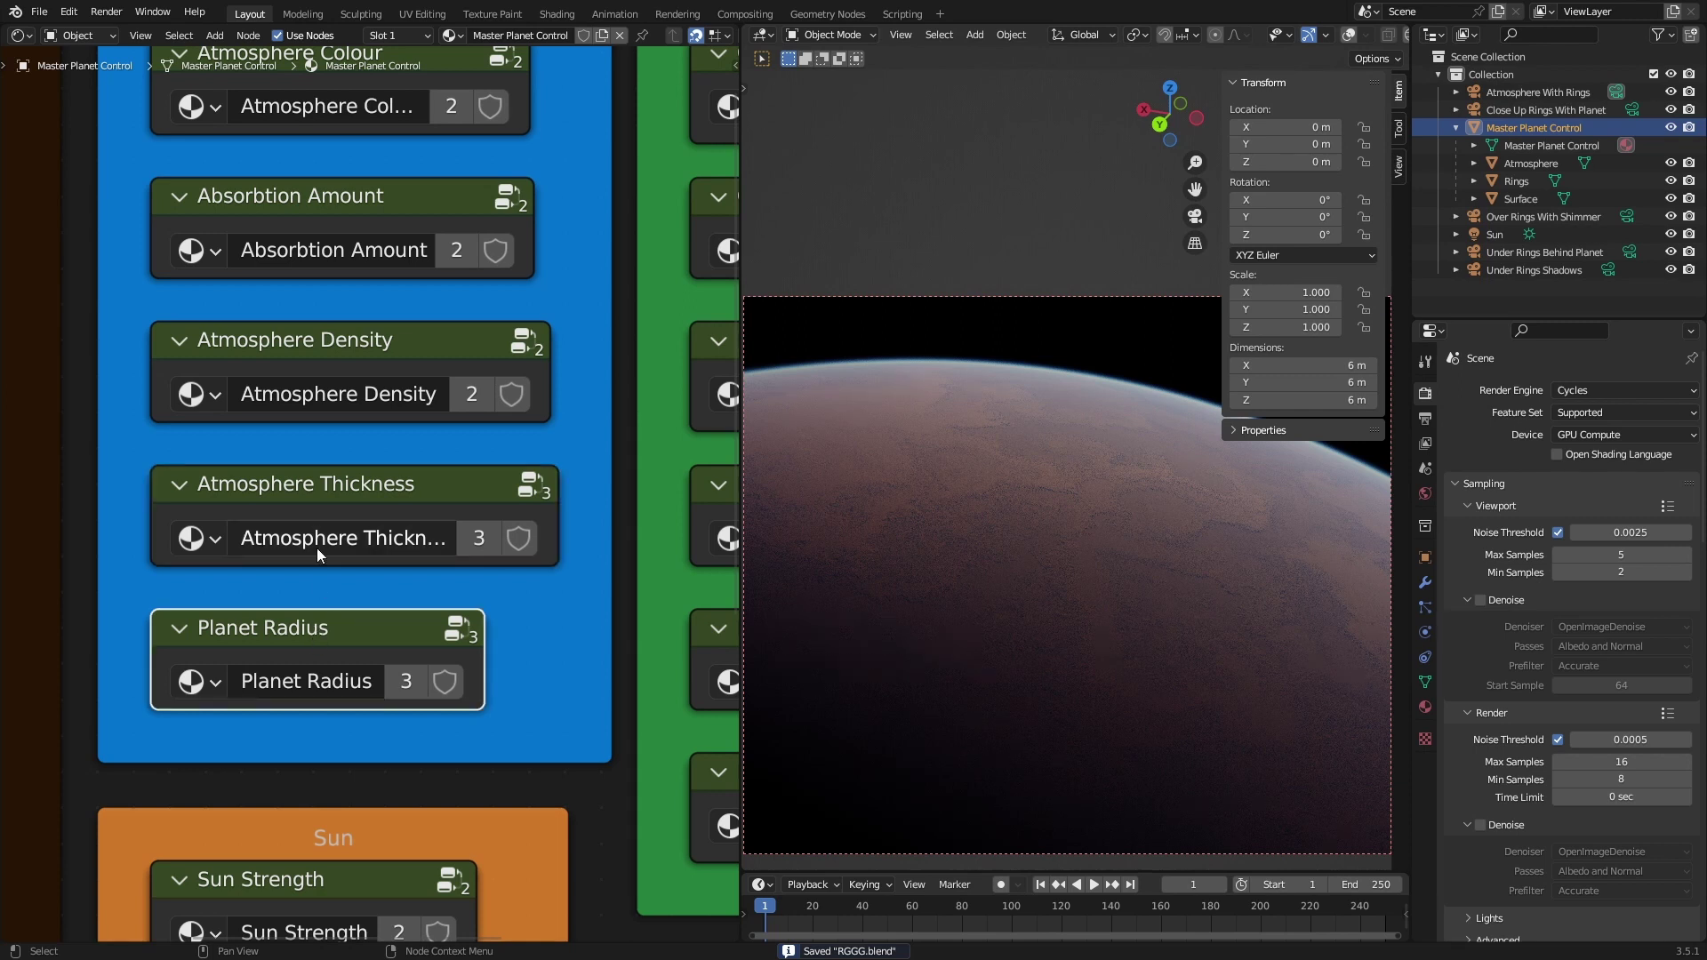
pyautogui.click(333, 505)
pyautogui.click(82, 518)
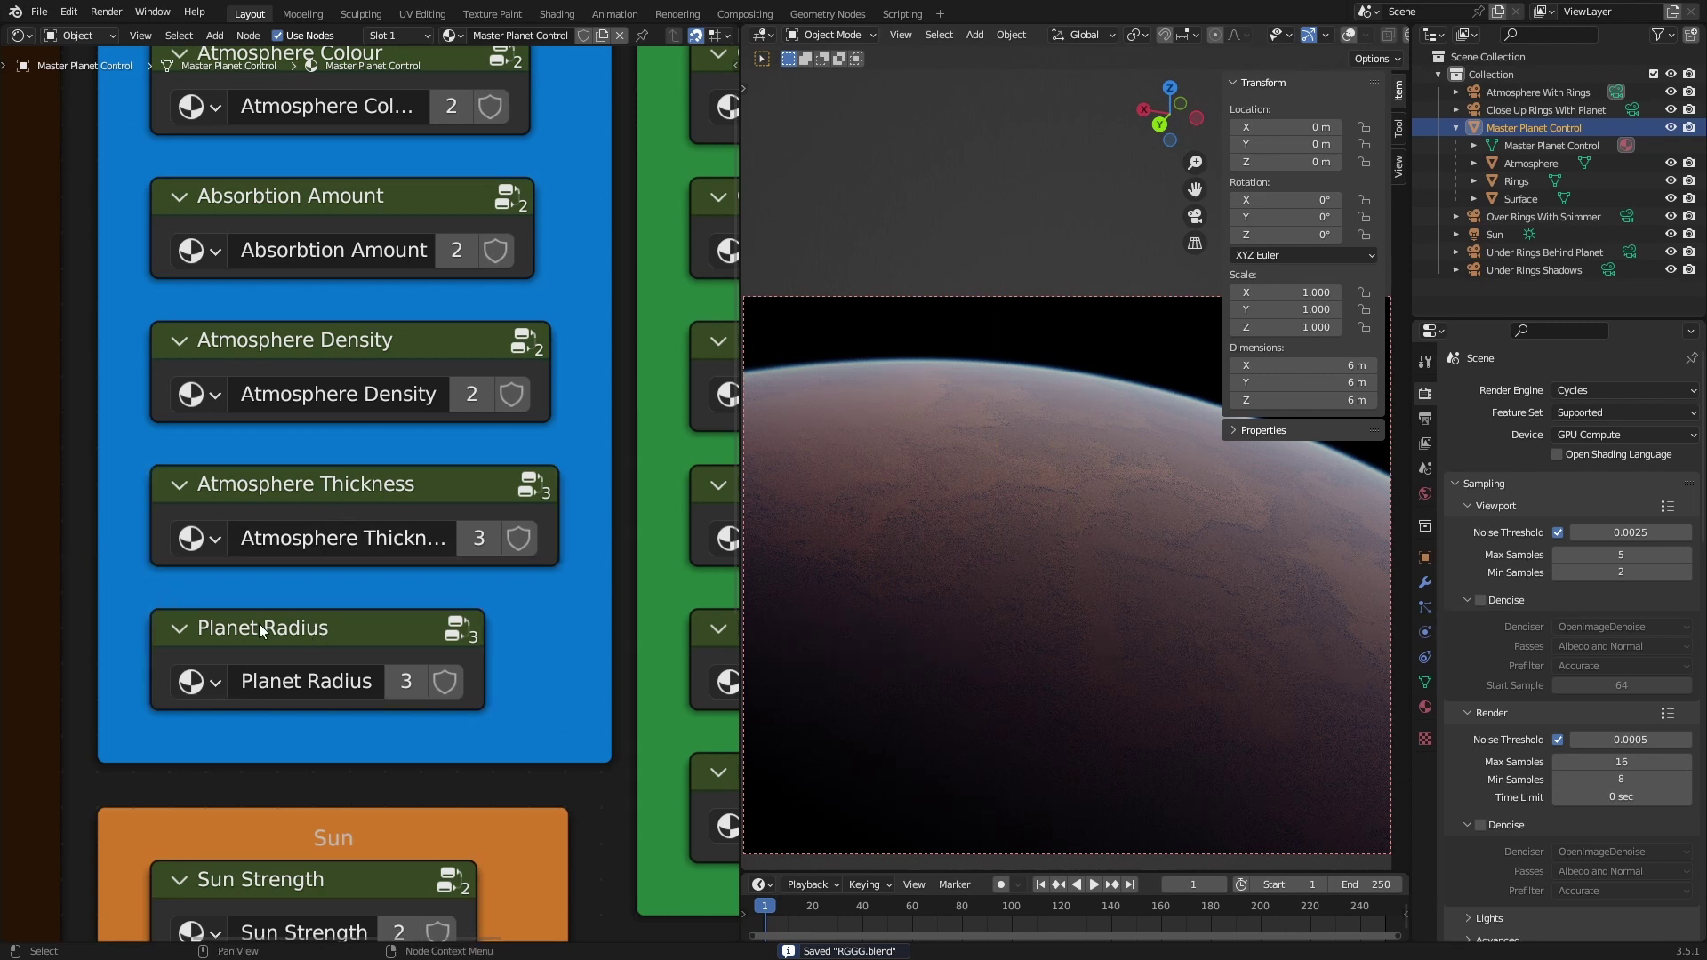
pyautogui.click(258, 622)
pyautogui.click(82, 536)
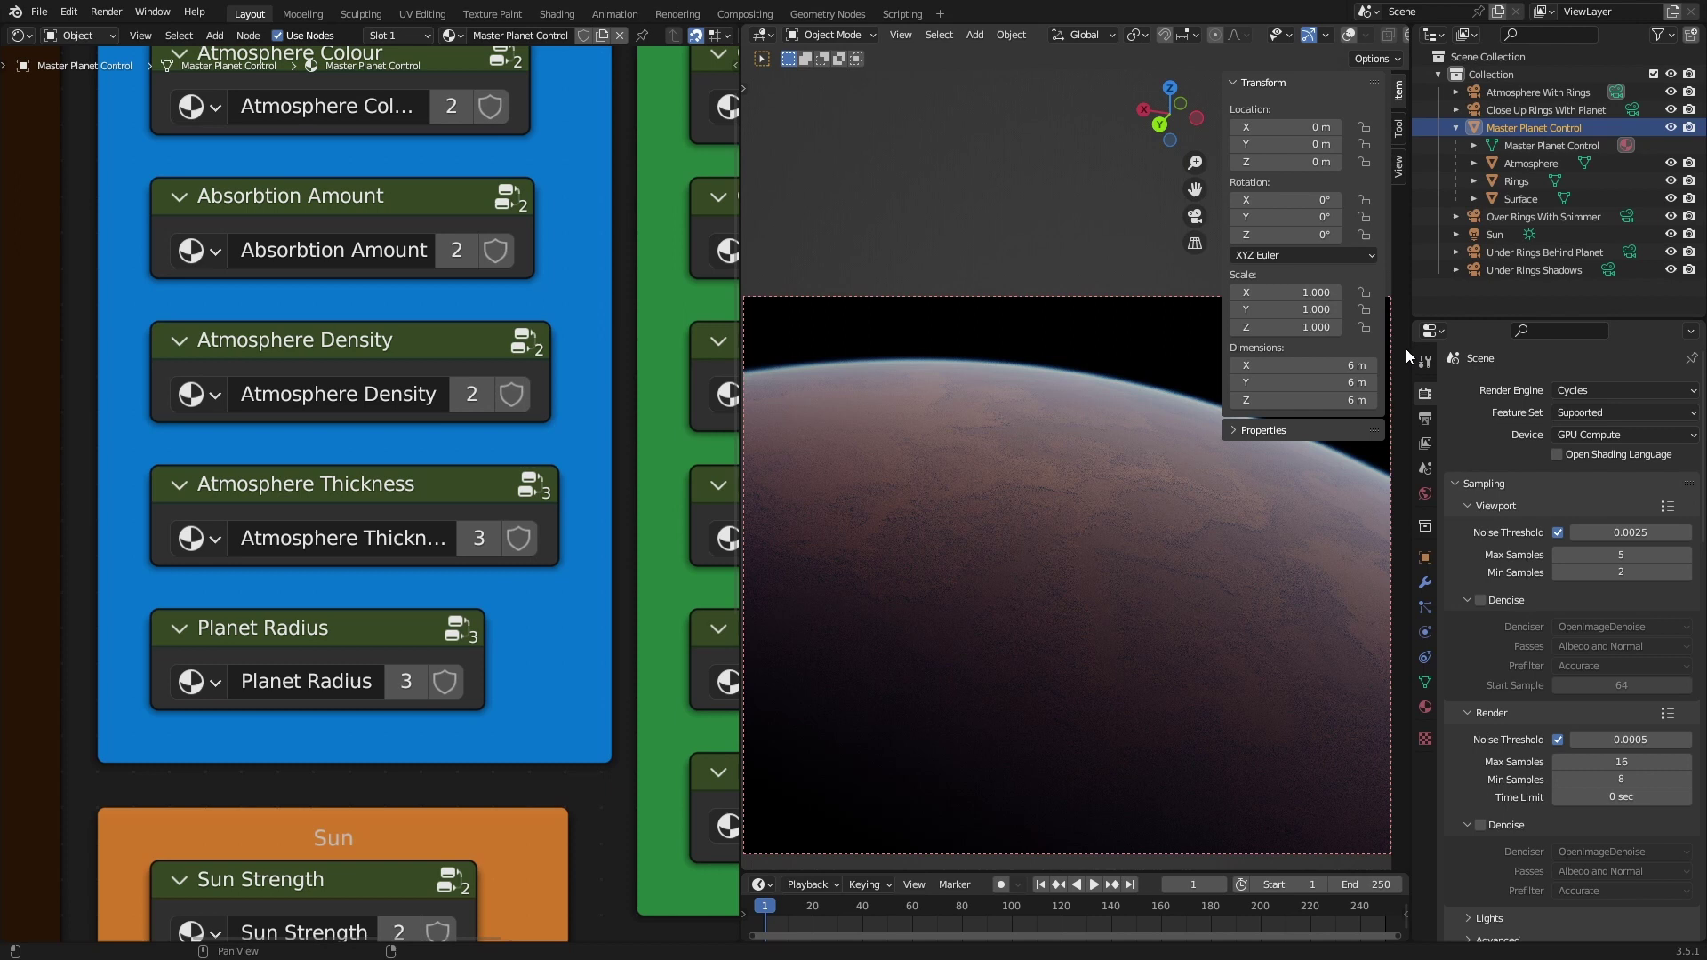
pyautogui.click(1672, 198)
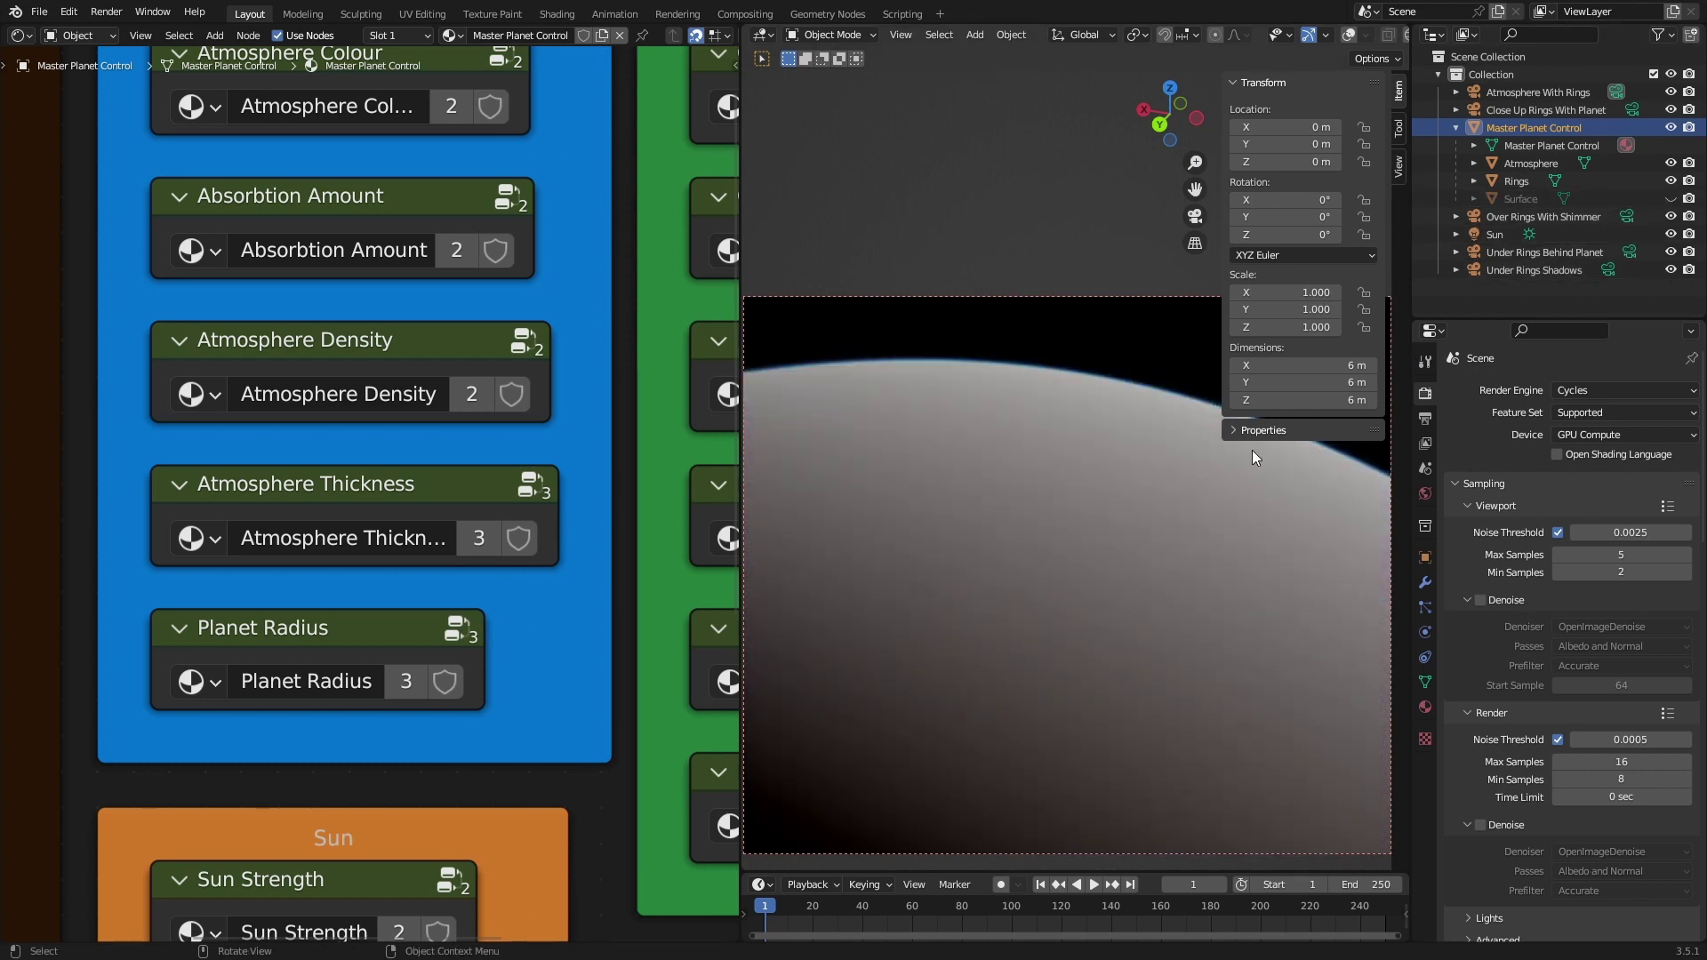
pyautogui.hotkey('ctrl', 's')
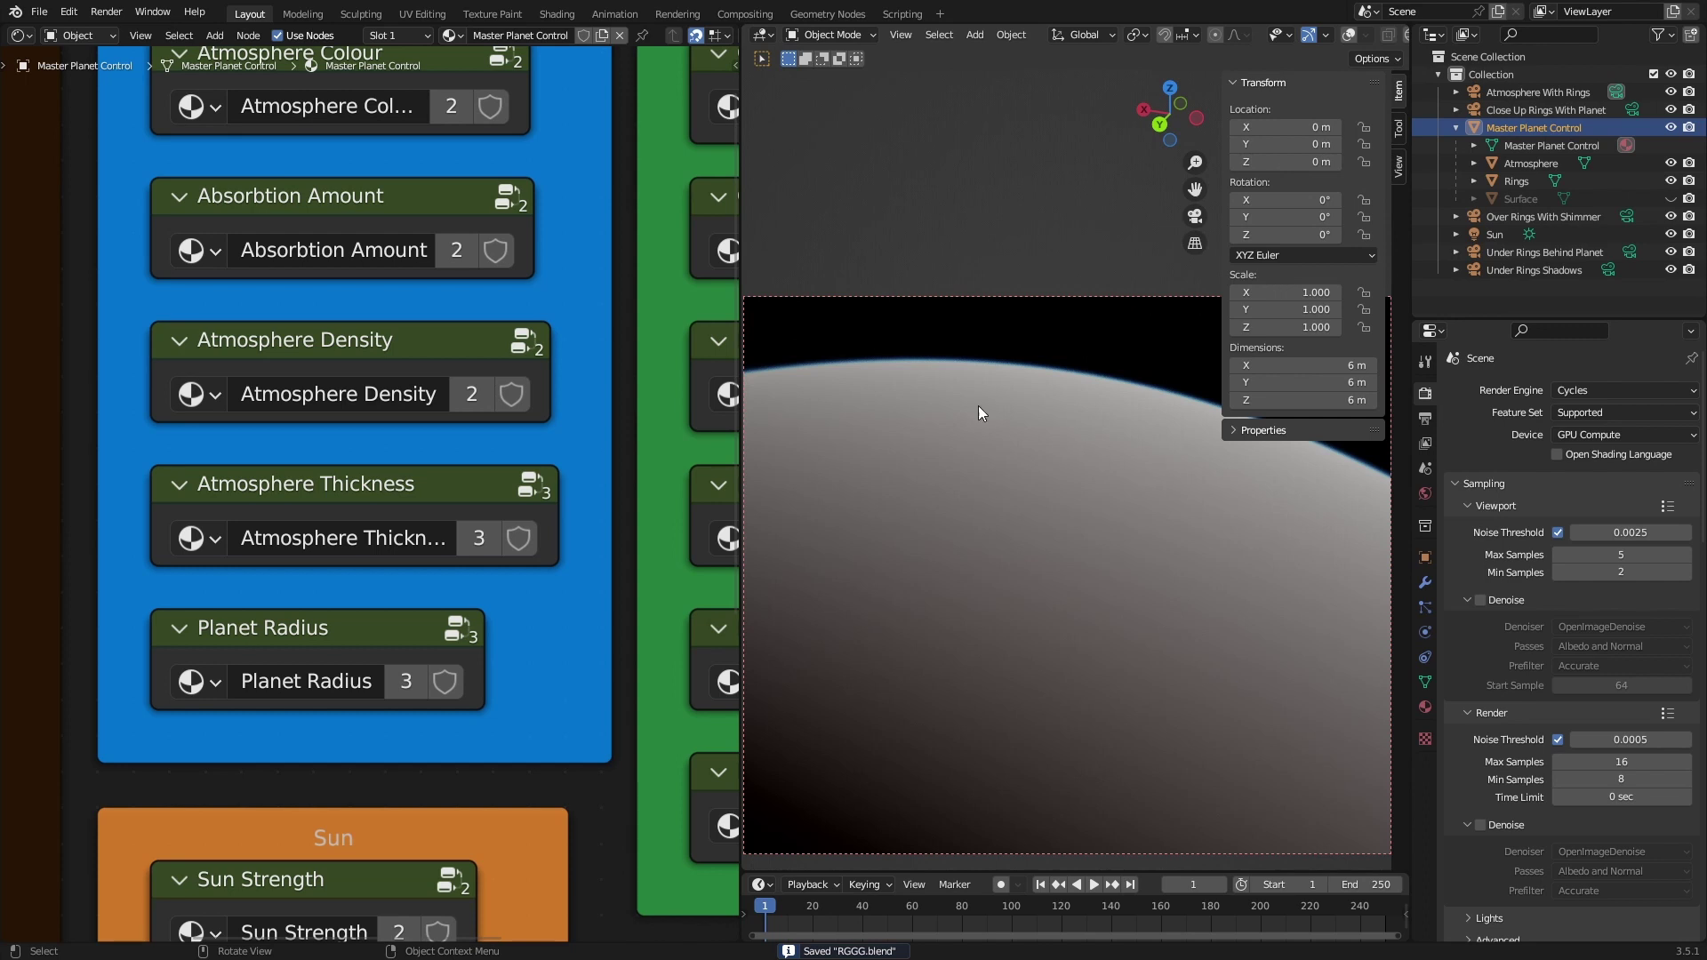
pyautogui.click(1672, 199)
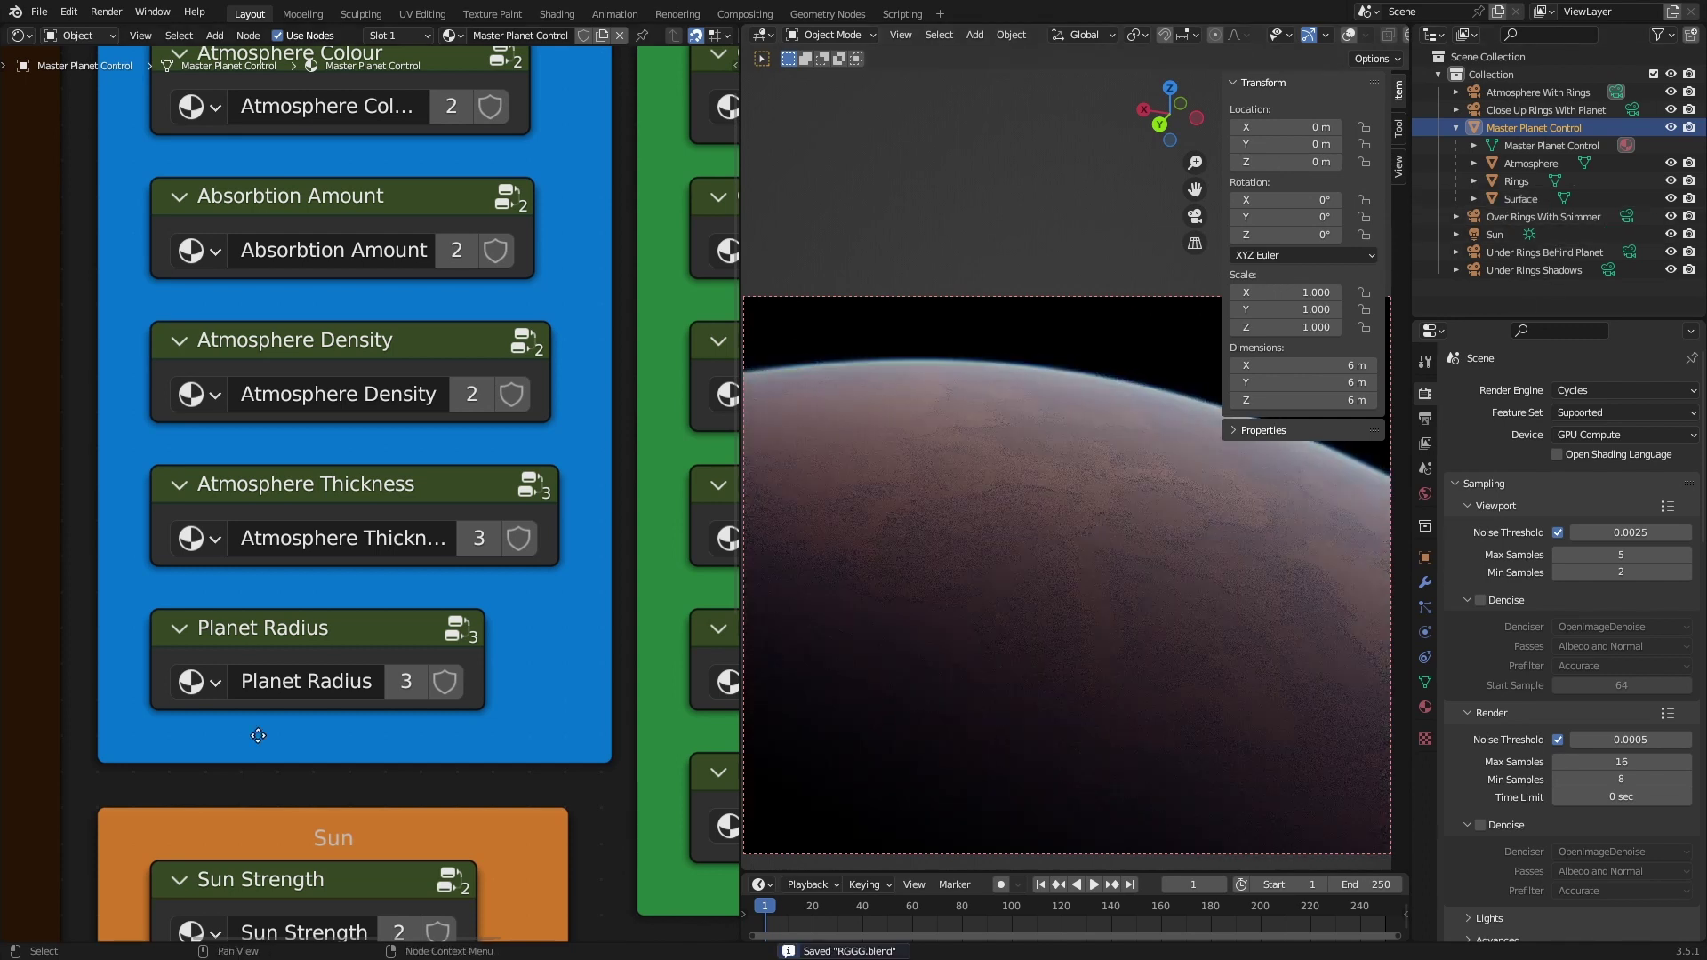
pyautogui.scroll(-1, 338, 715)
pyautogui.scroll(-1, 339, 715)
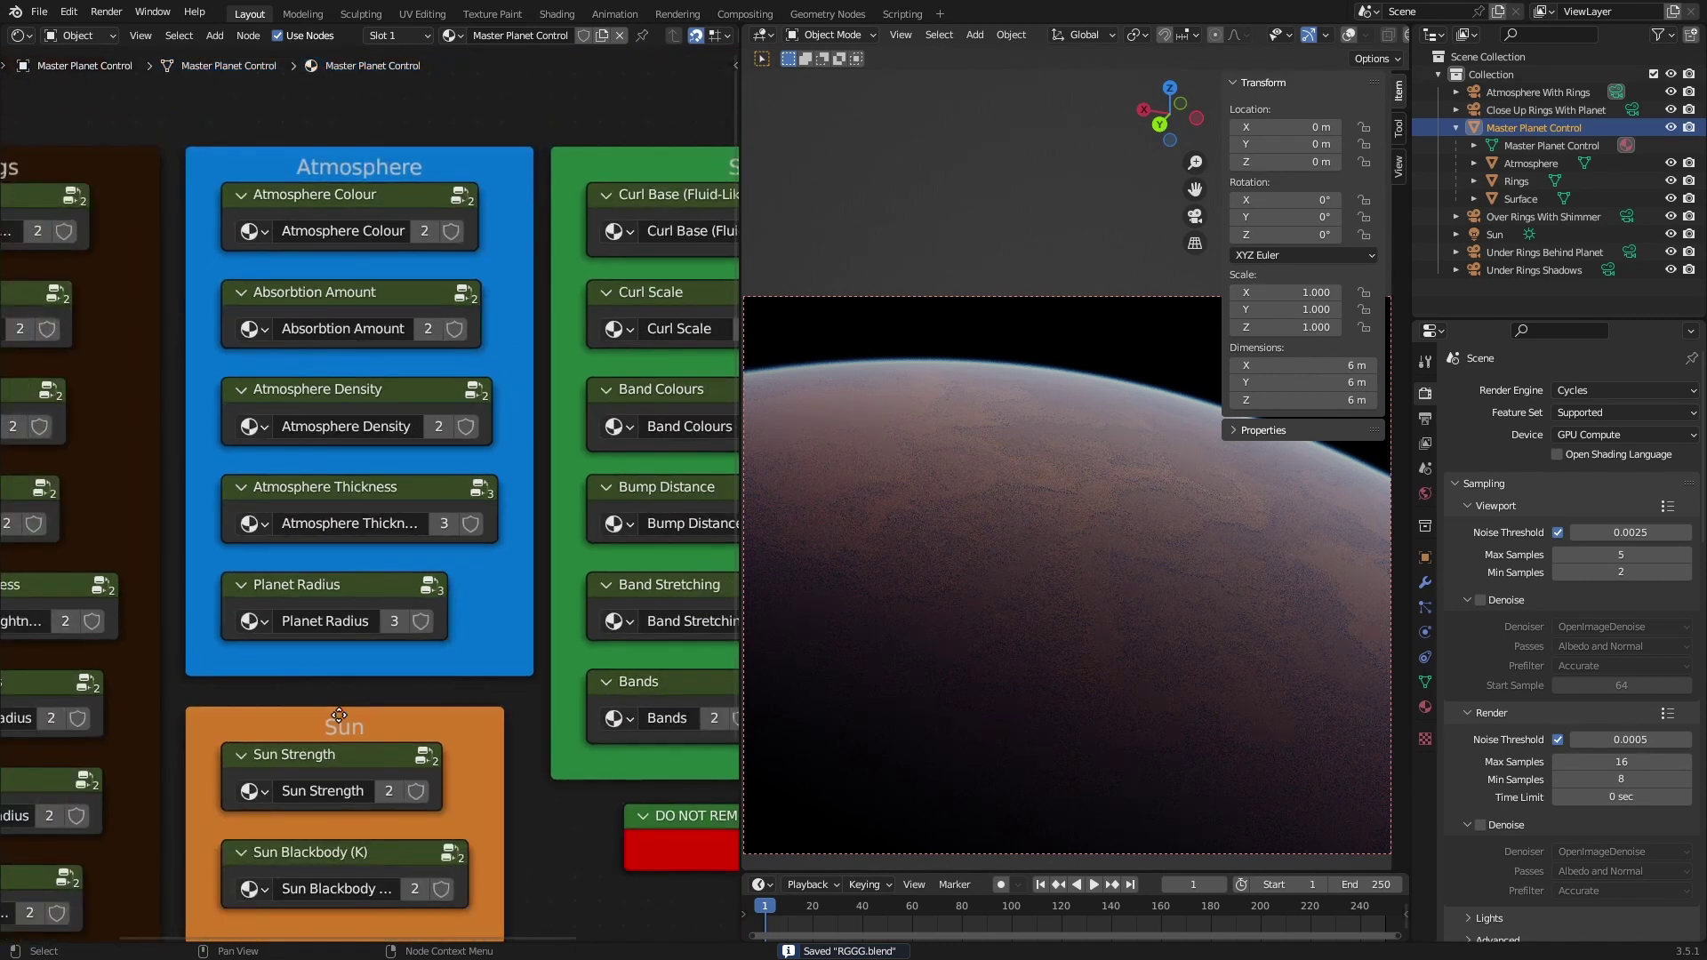
pyautogui.scroll(-2, 335, 747)
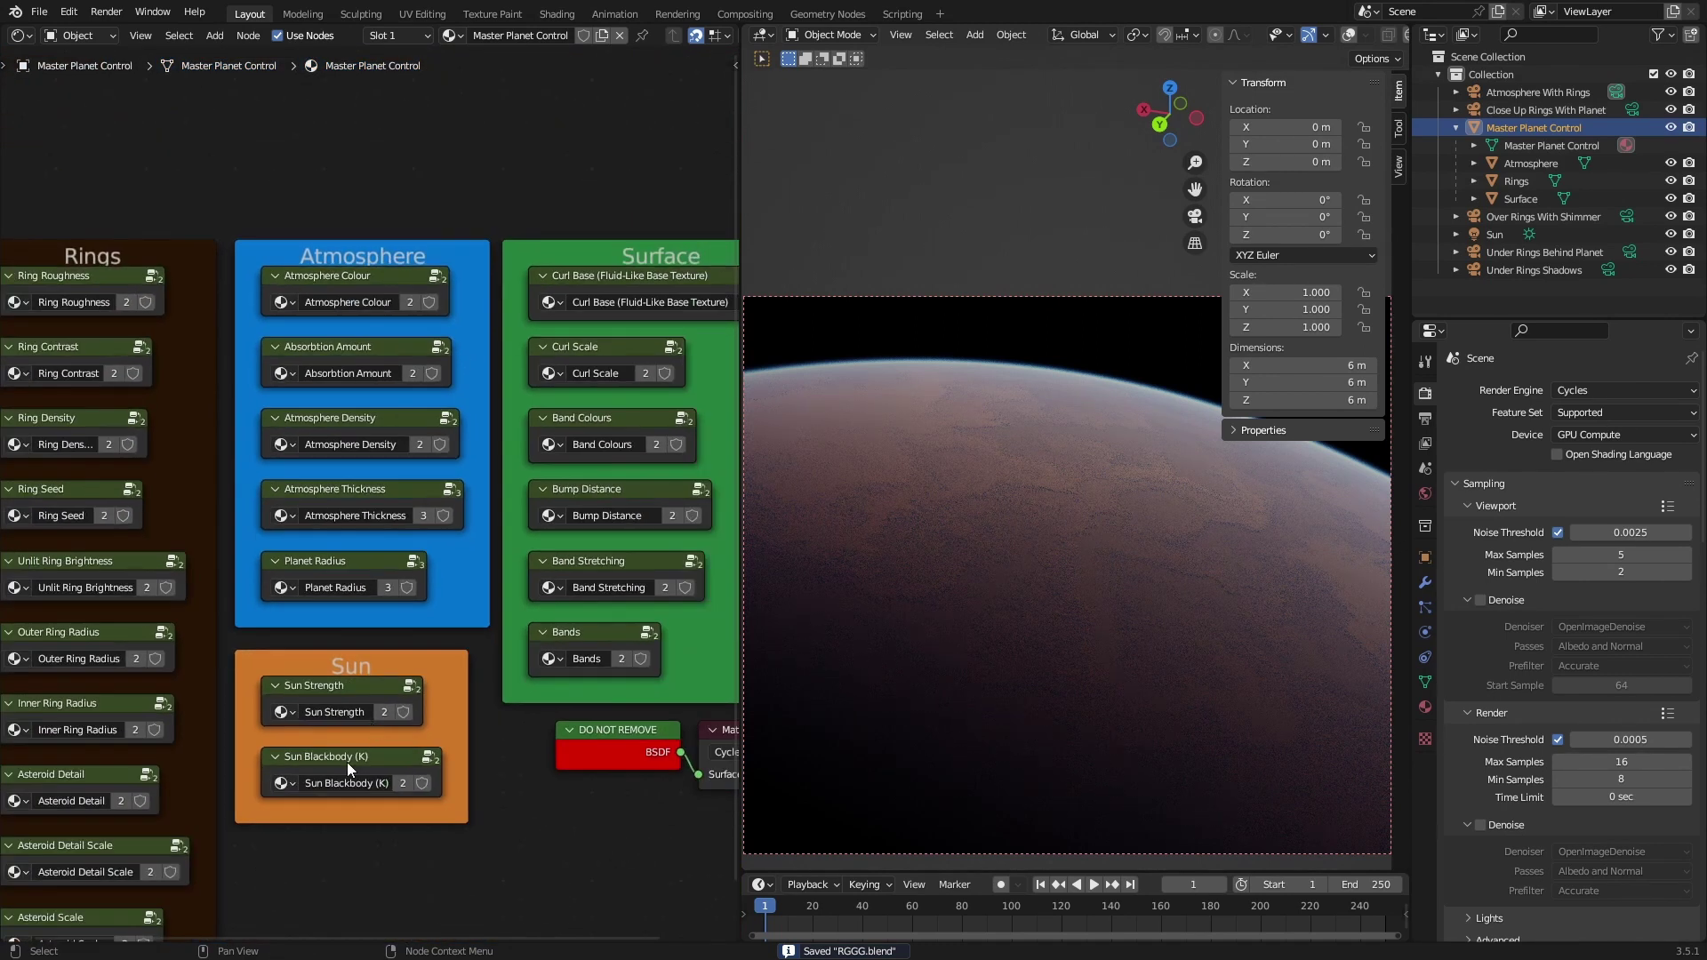
pyautogui.scroll(2, 391, 634)
pyautogui.click(384, 637)
pyautogui.press('Tab')
pyautogui.moveTo(466, 574); pyautogui.dragTo(641, 572)
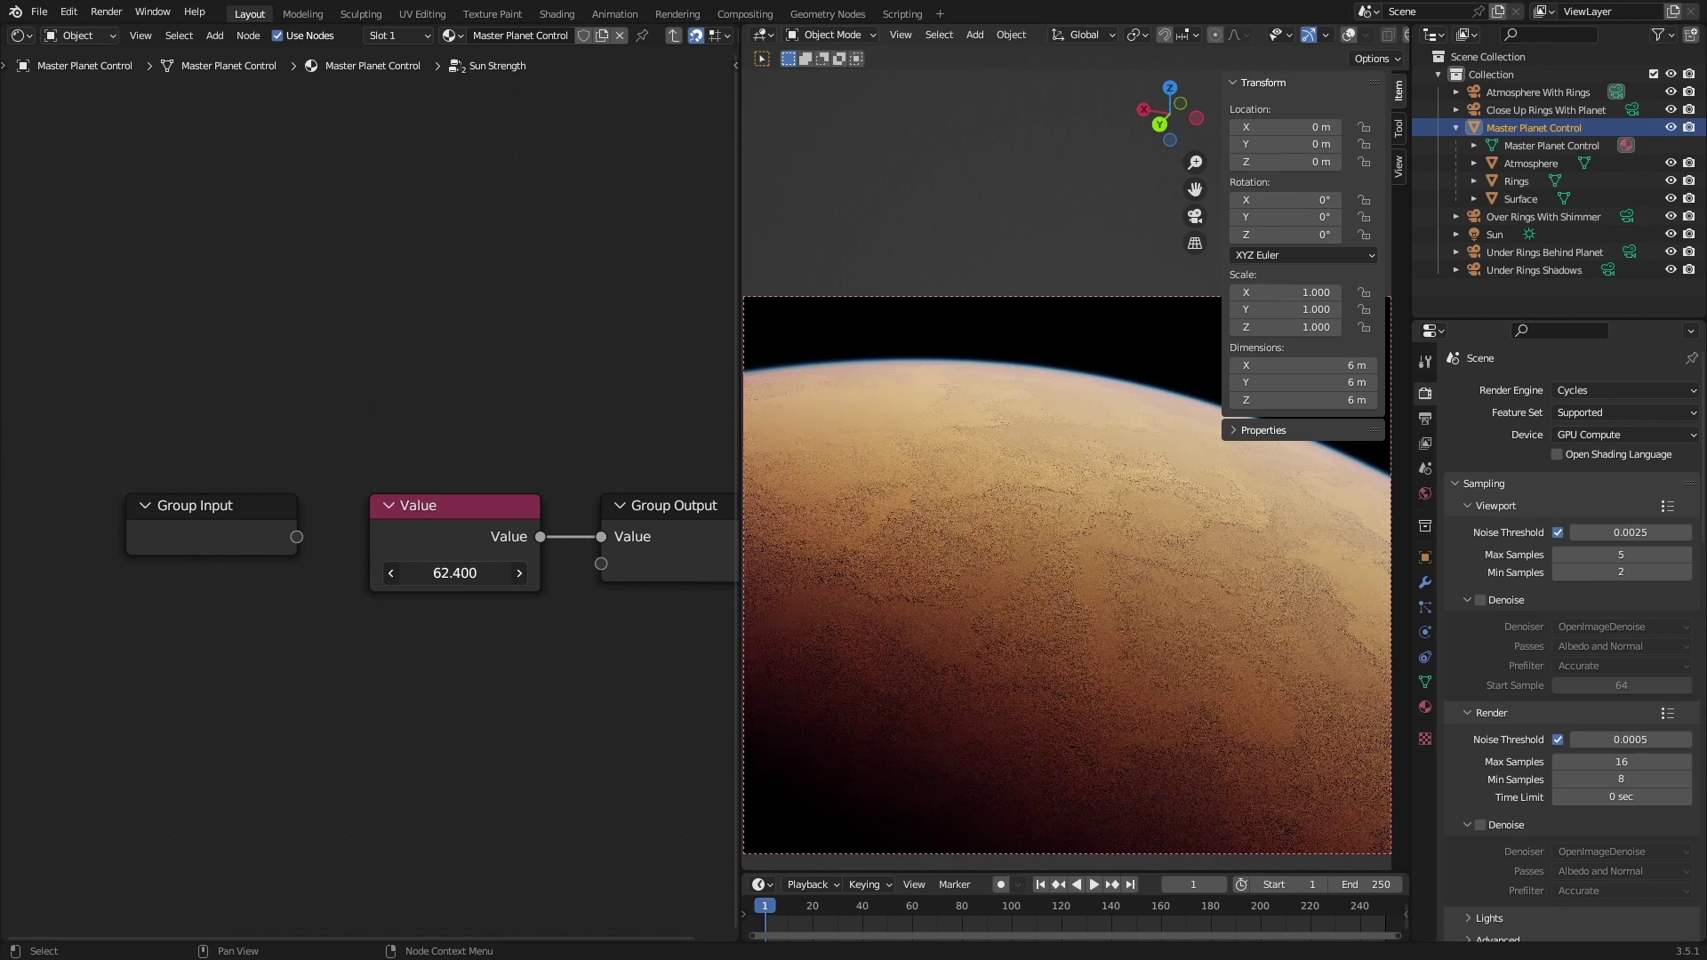
pyautogui.press('Escape')
pyautogui.press('Tab')
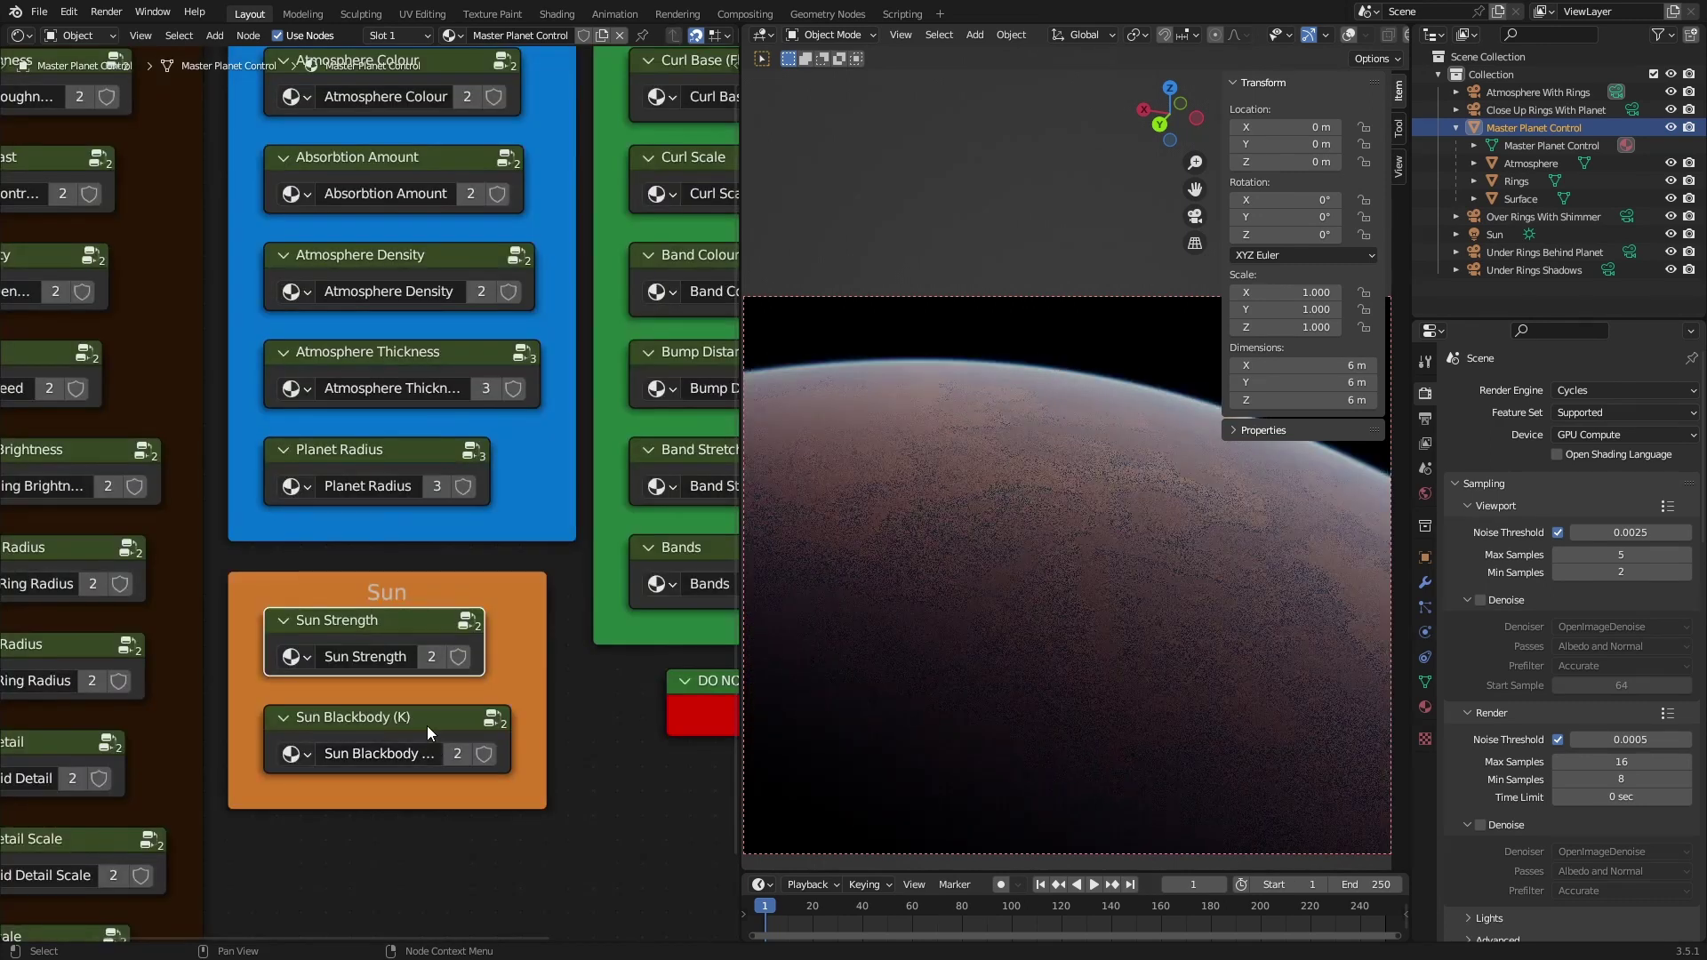
pyautogui.click(380, 722)
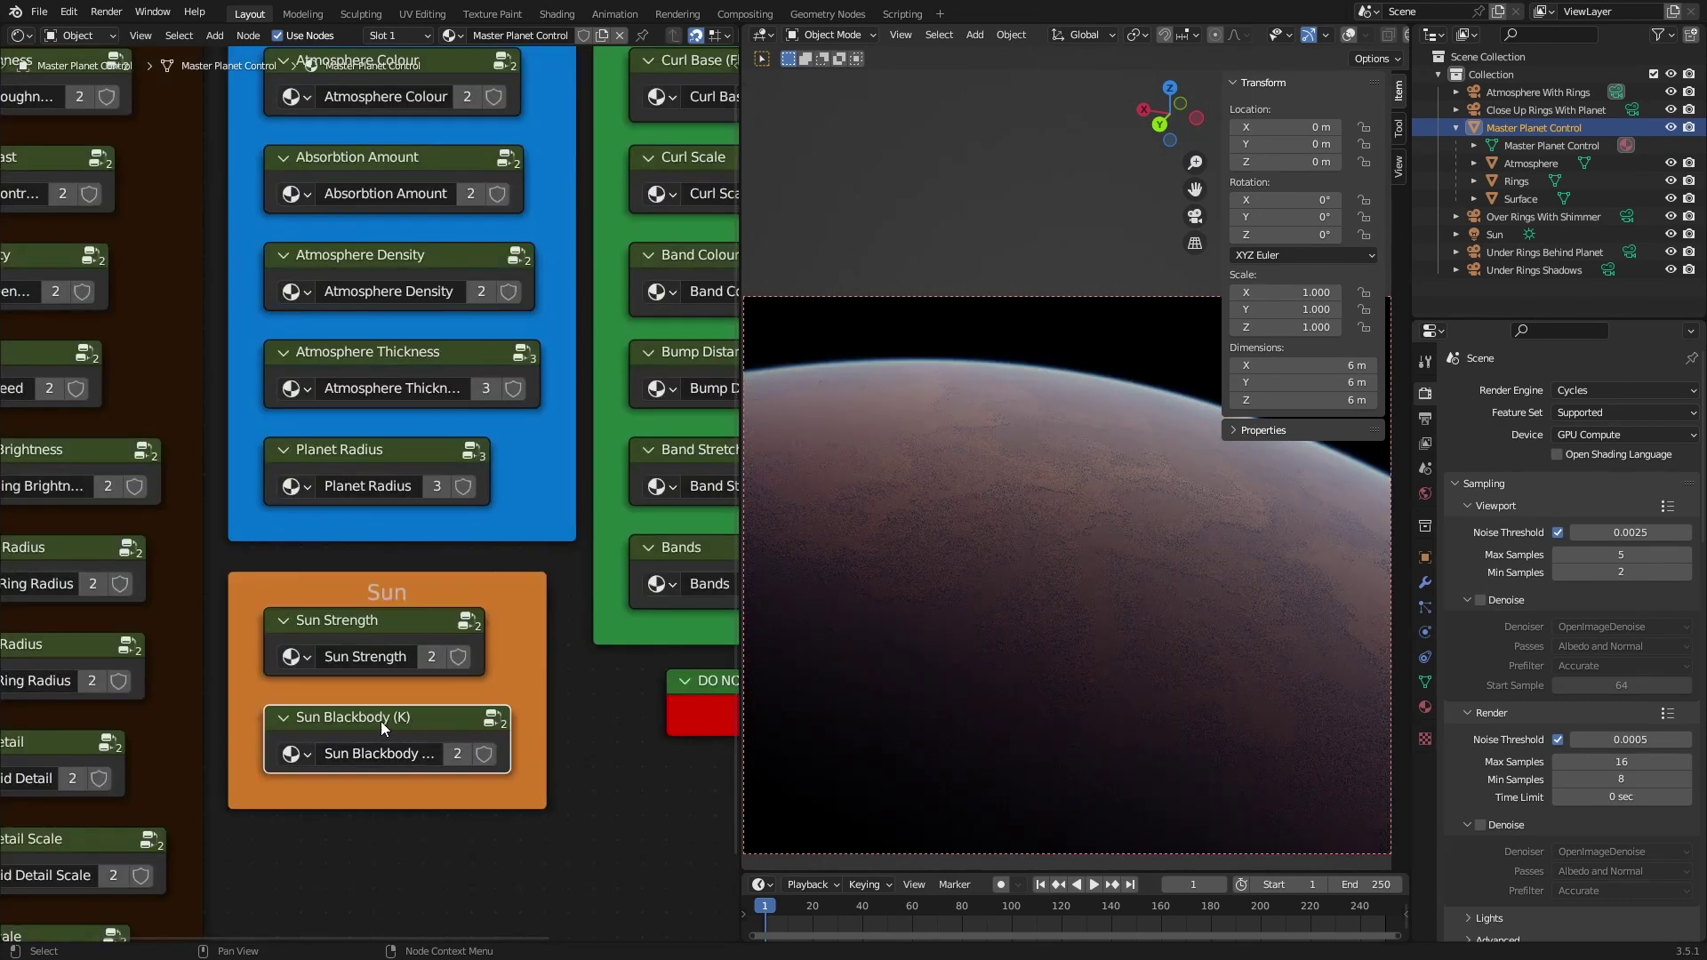
pyautogui.press('Tab')
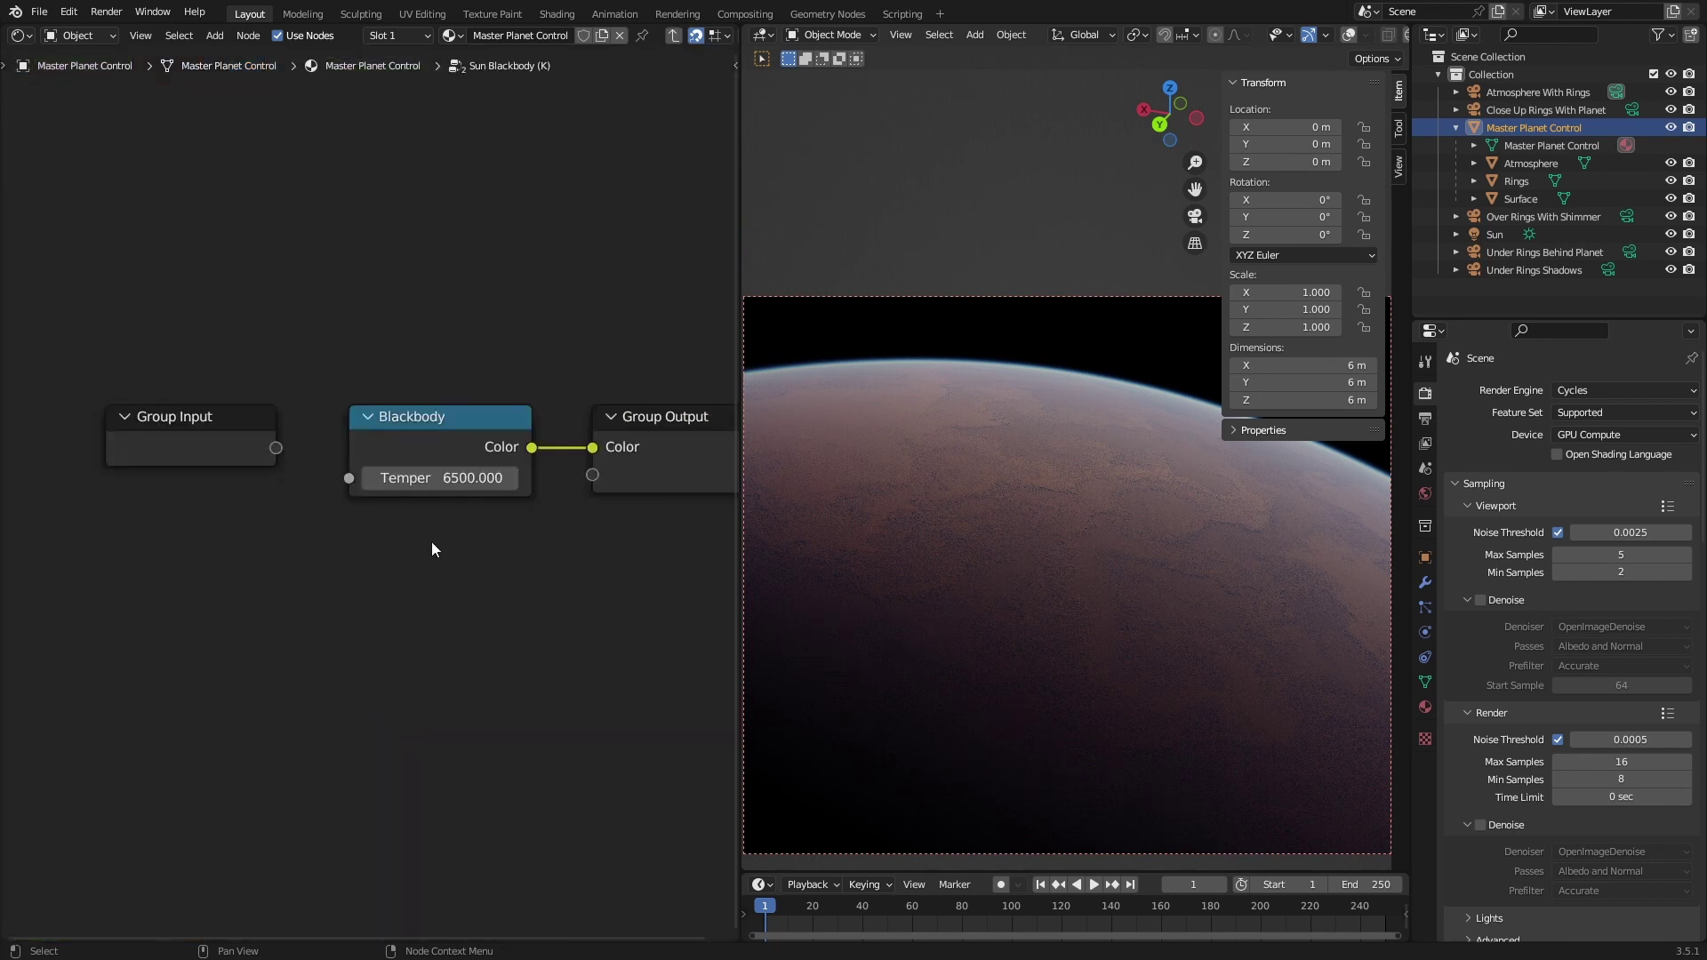
pyautogui.click(449, 480)
pyautogui.write('25')
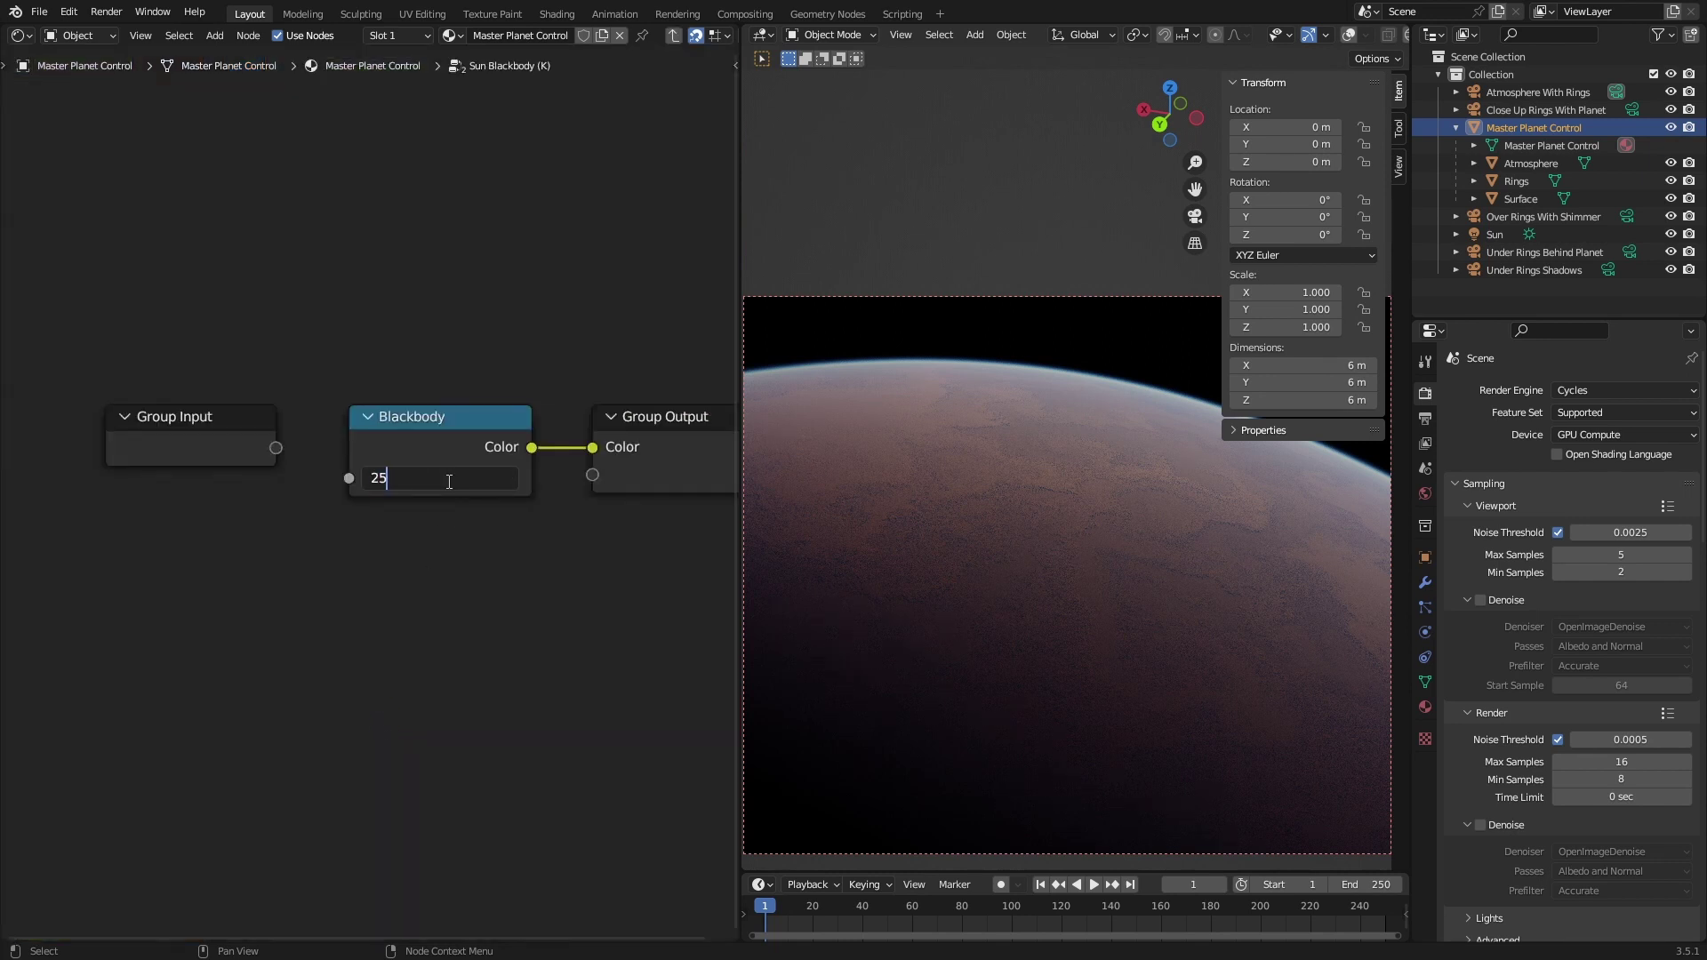
pyautogui.write('00')
pyautogui.press('Return')
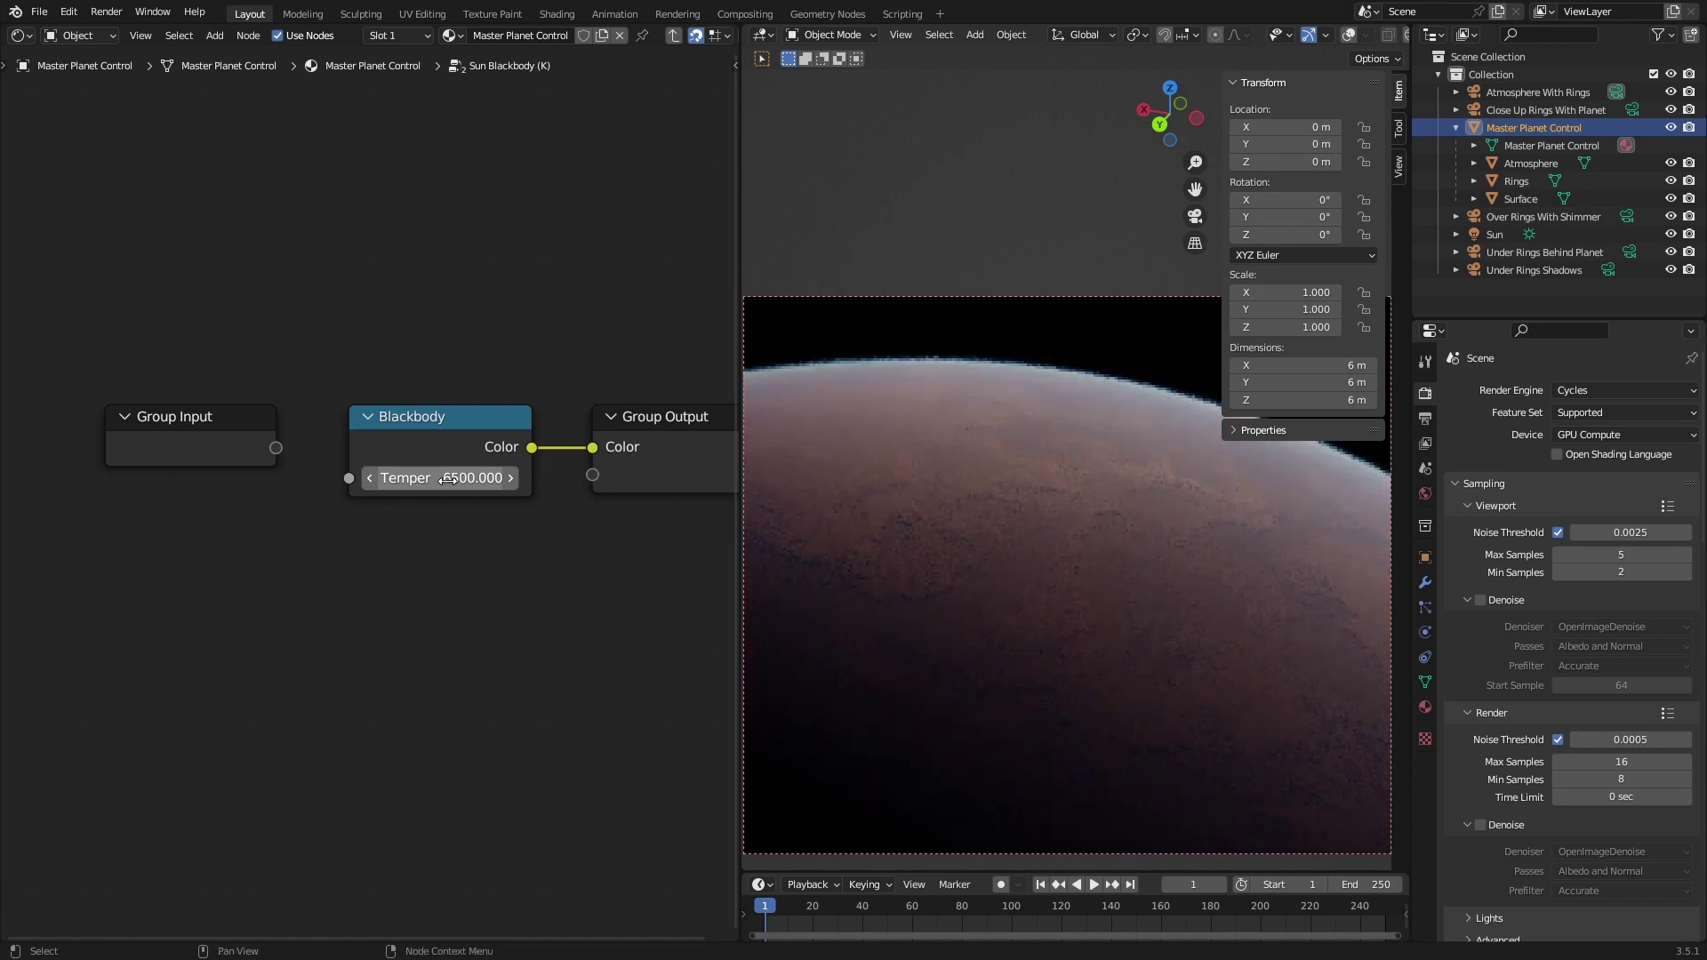
pyautogui.hotkey('ctrl', 's')
pyautogui.click(446, 482)
pyautogui.write('35')
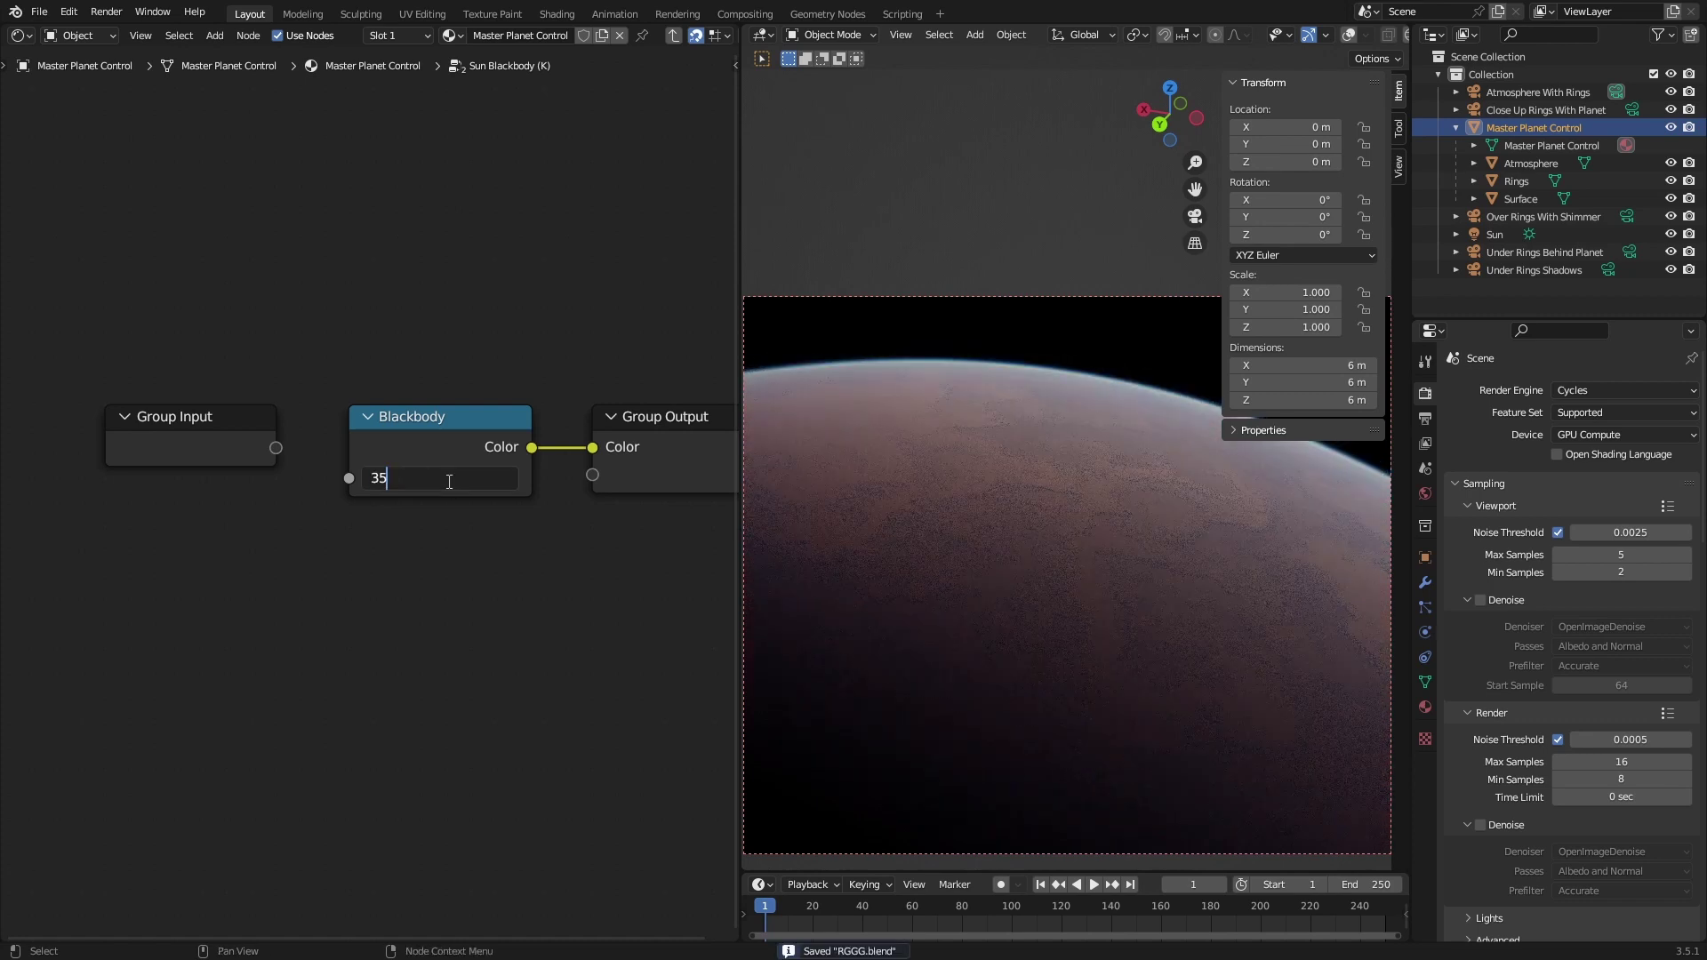
pyautogui.write('000')
pyautogui.press('Return')
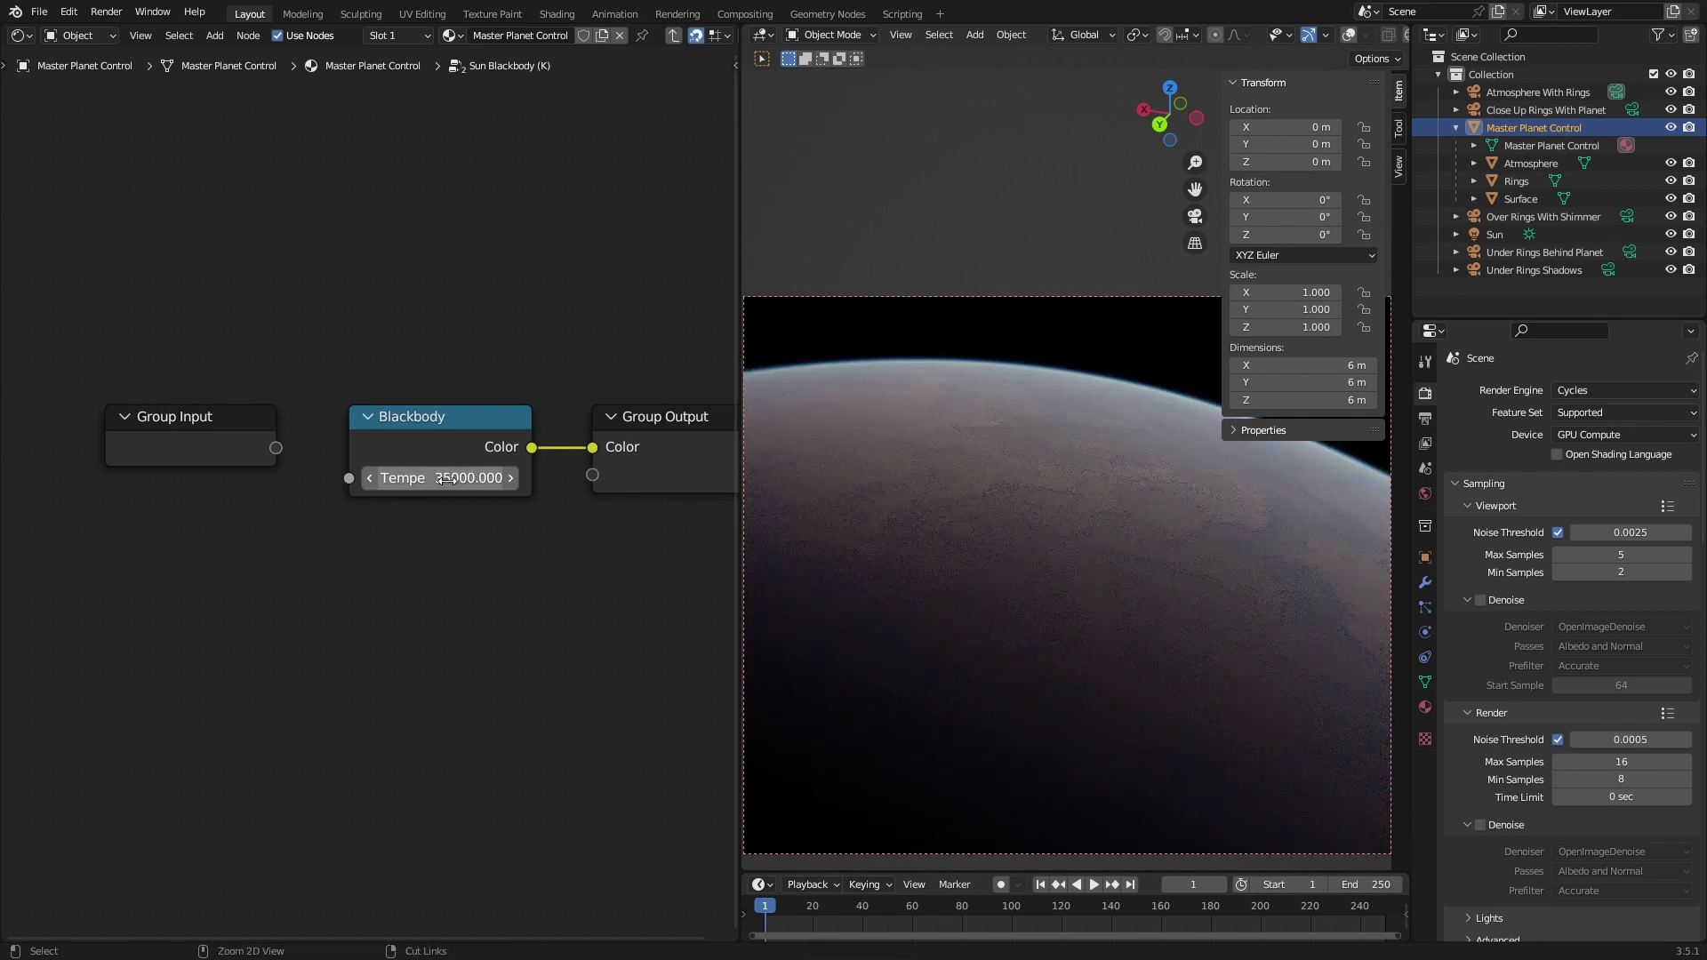
pyautogui.hotkey('ctrl', 'z')
# - Leave the Sun Blackbody group, bring the Surface frame into view, and save
pyautogui.press('Tab')
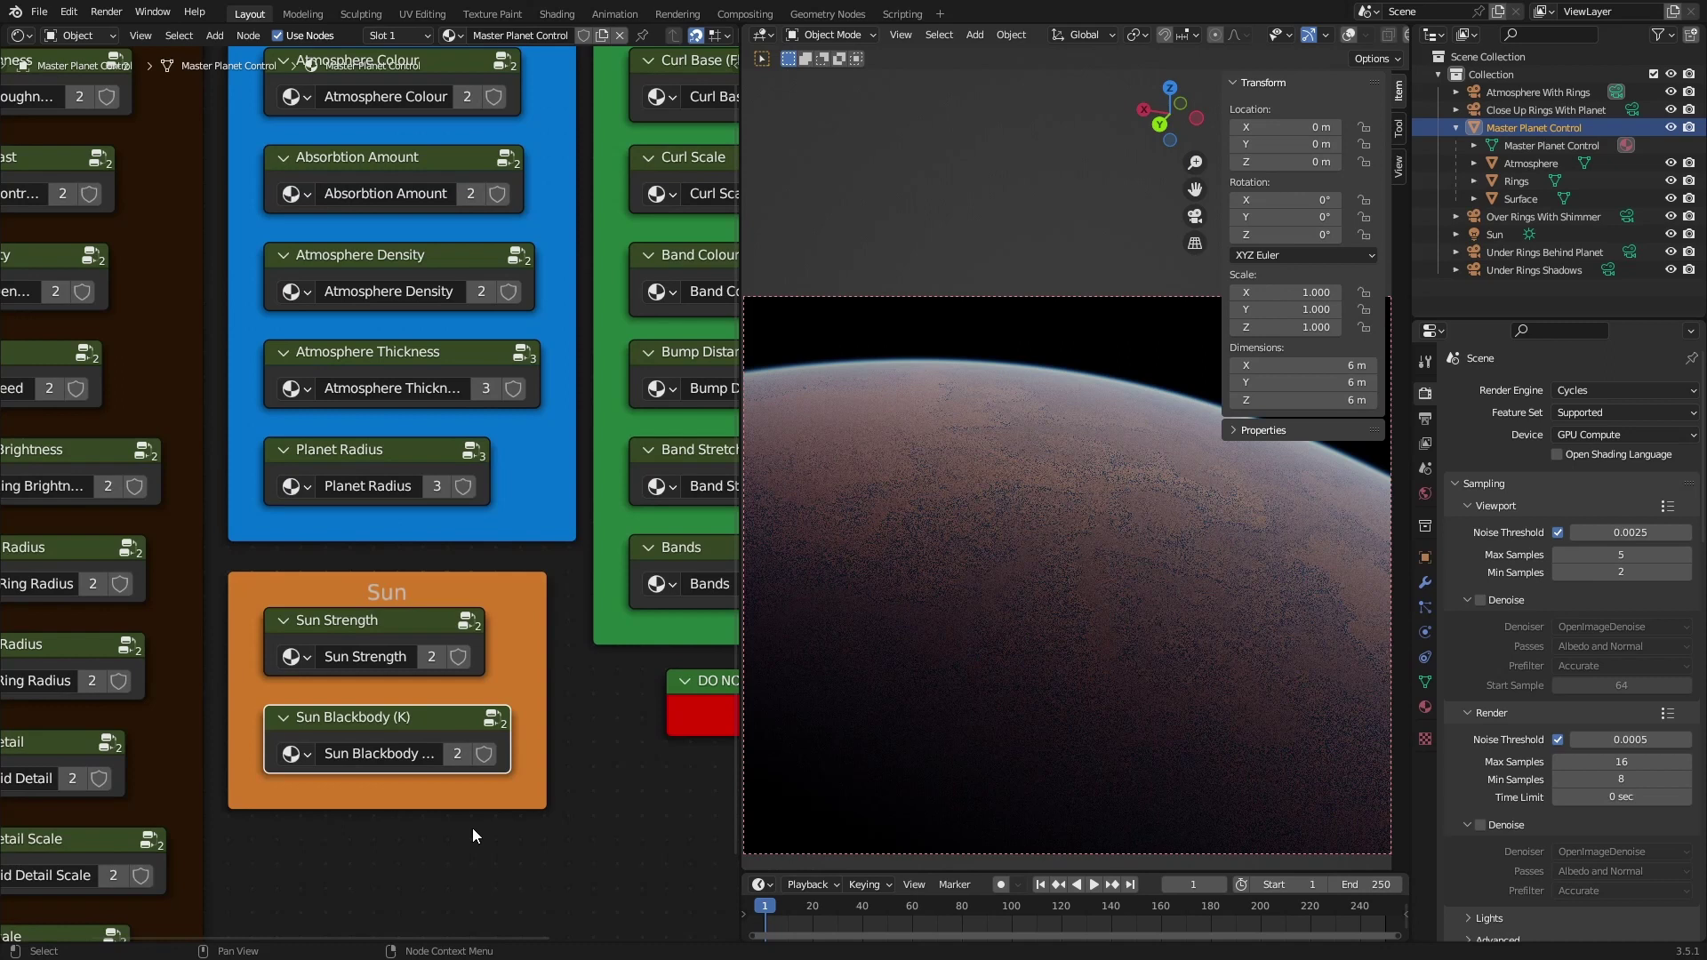
pyautogui.scroll(-3, 338, 658)
pyautogui.moveTo(466, 560); pyautogui.dragTo(183, 698, button='middle')
pyautogui.scroll(3, 201, 687)
pyautogui.hotkey('ctrl', 's')
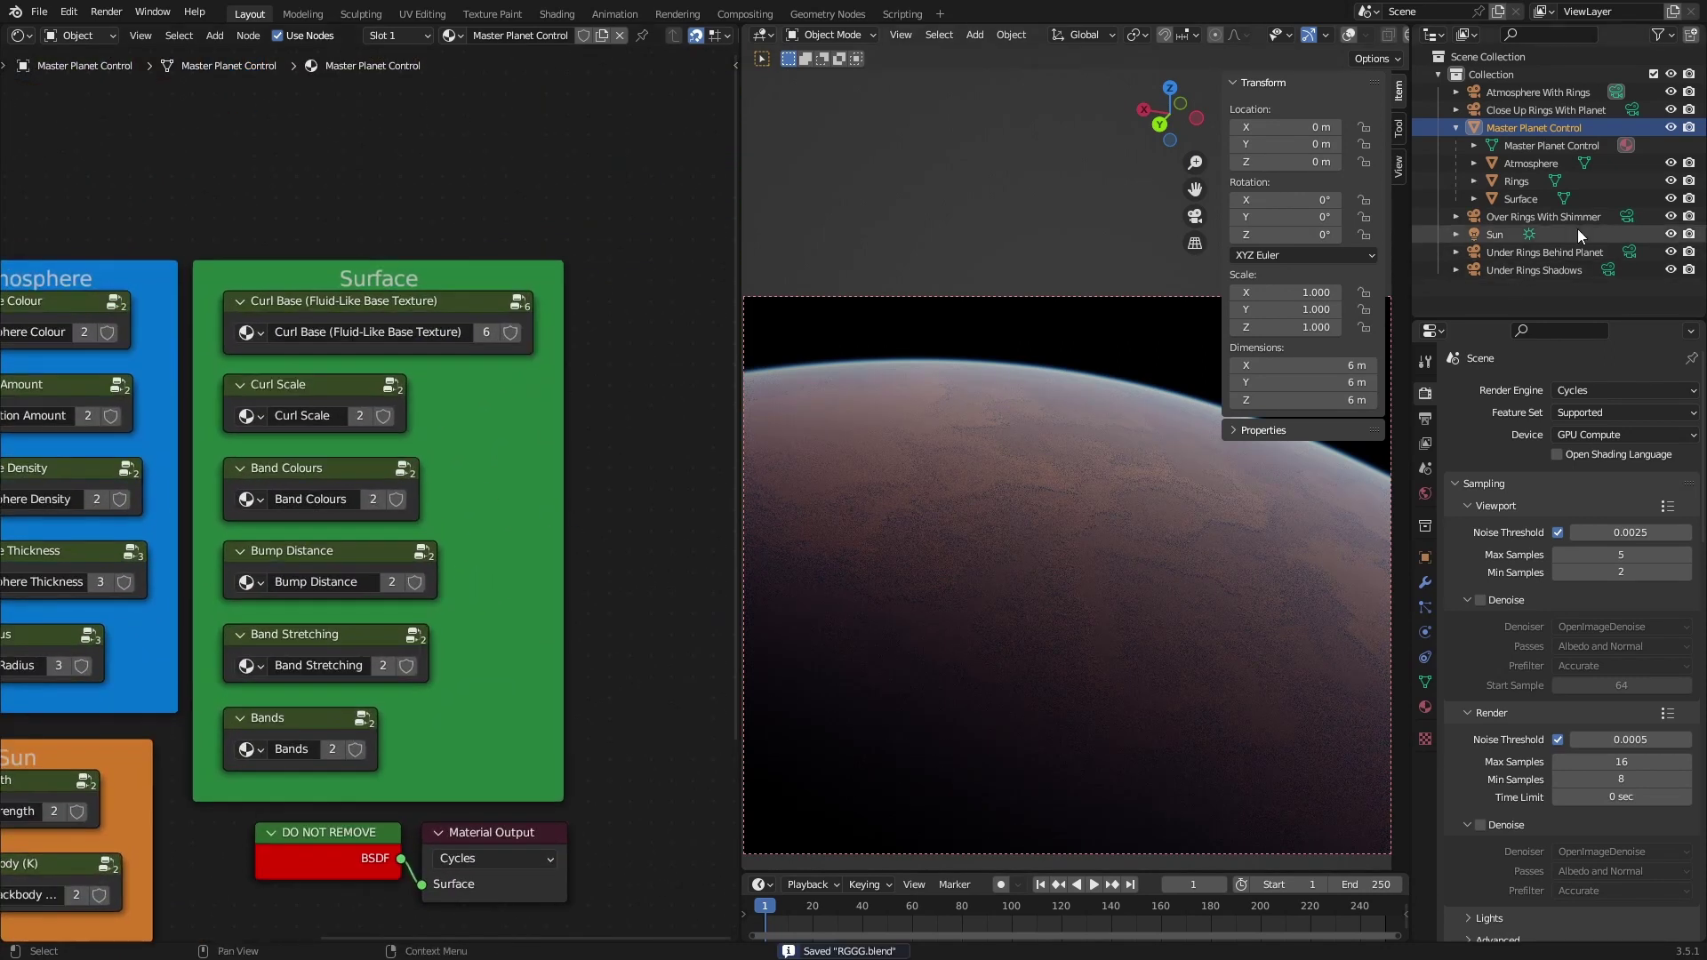
# - Hide Atmosphere and Rings in the outliner, reframe on the bare planet's edge, and save
pyautogui.click(1670, 162)
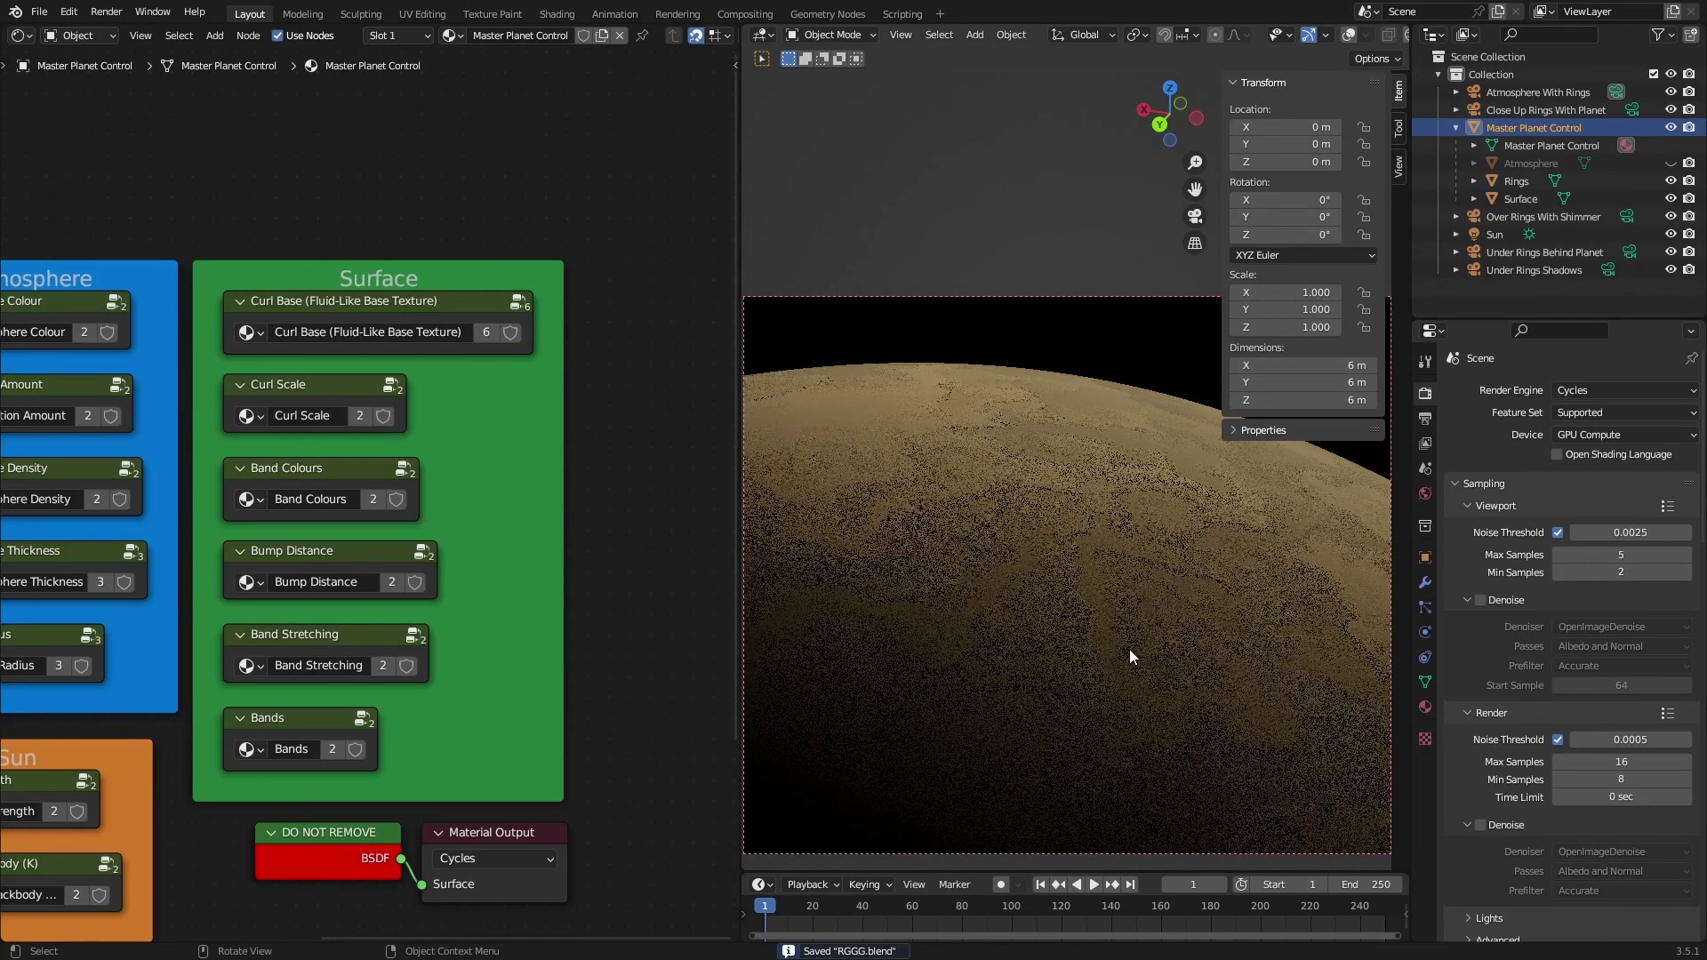
pyautogui.moveTo(1129, 649); pyautogui.dragTo(1005, 631, button='middle')
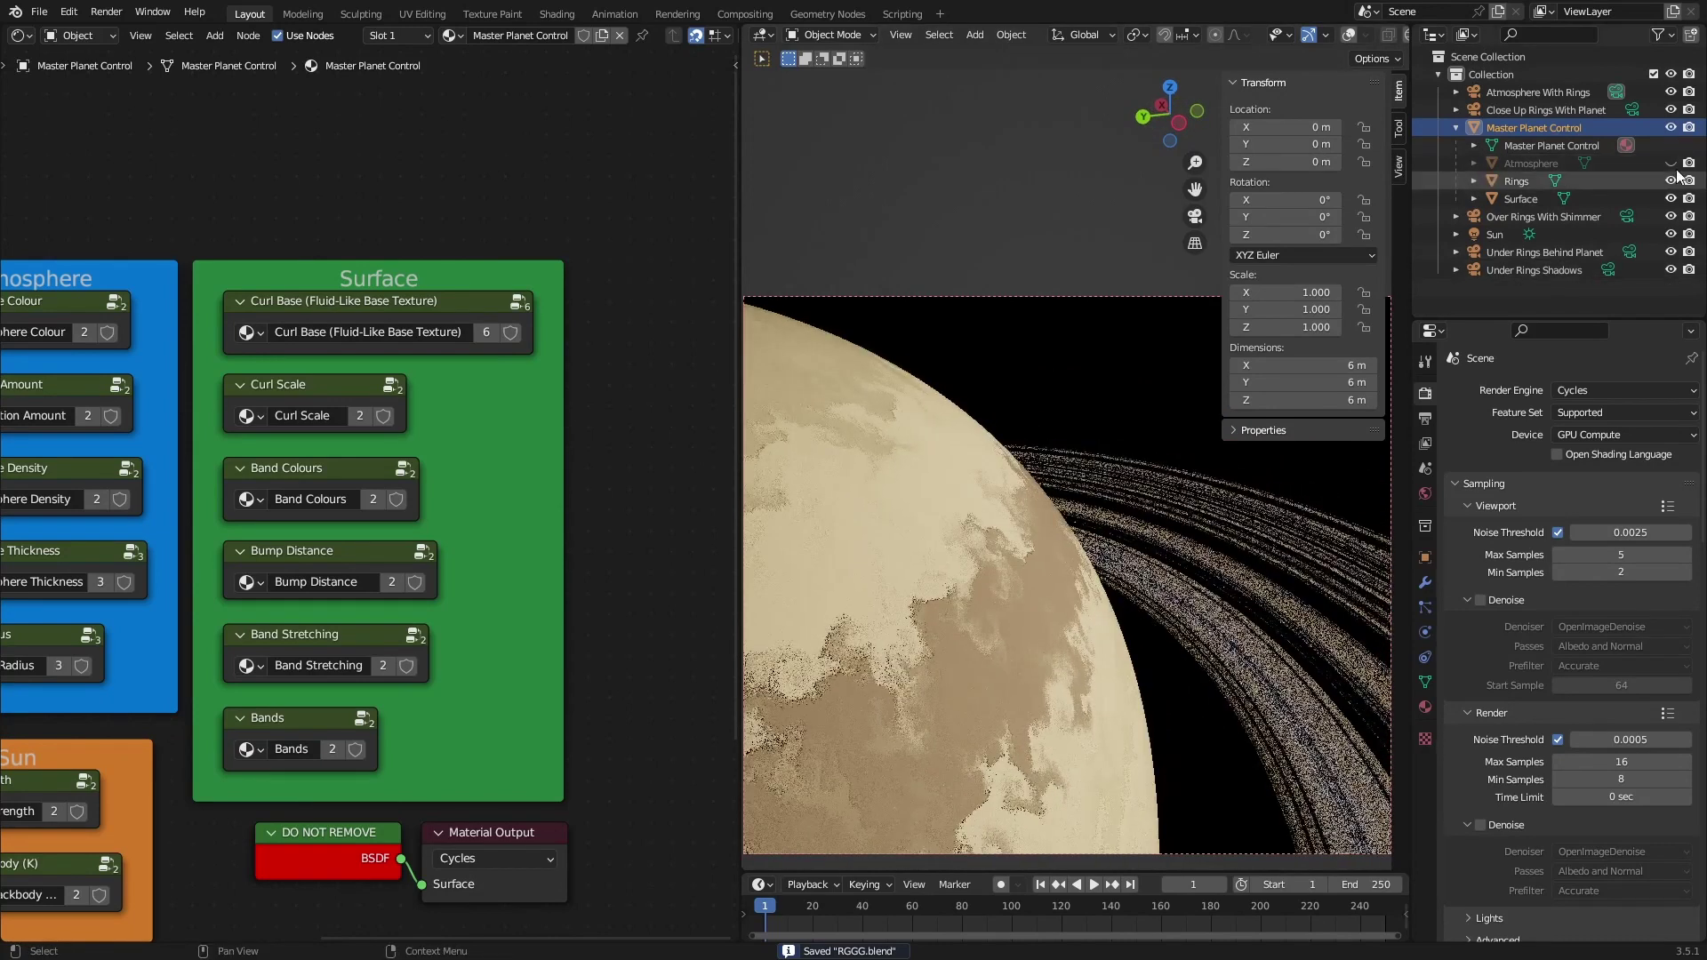
pyautogui.click(1671, 180)
pyautogui.keyDown('shift'); pyautogui.moveTo(1183, 679); pyautogui.dragTo(1227, 584, button='middle'); pyautogui.keyUp('shift')
pyautogui.scroll(-2, 1156, 608)
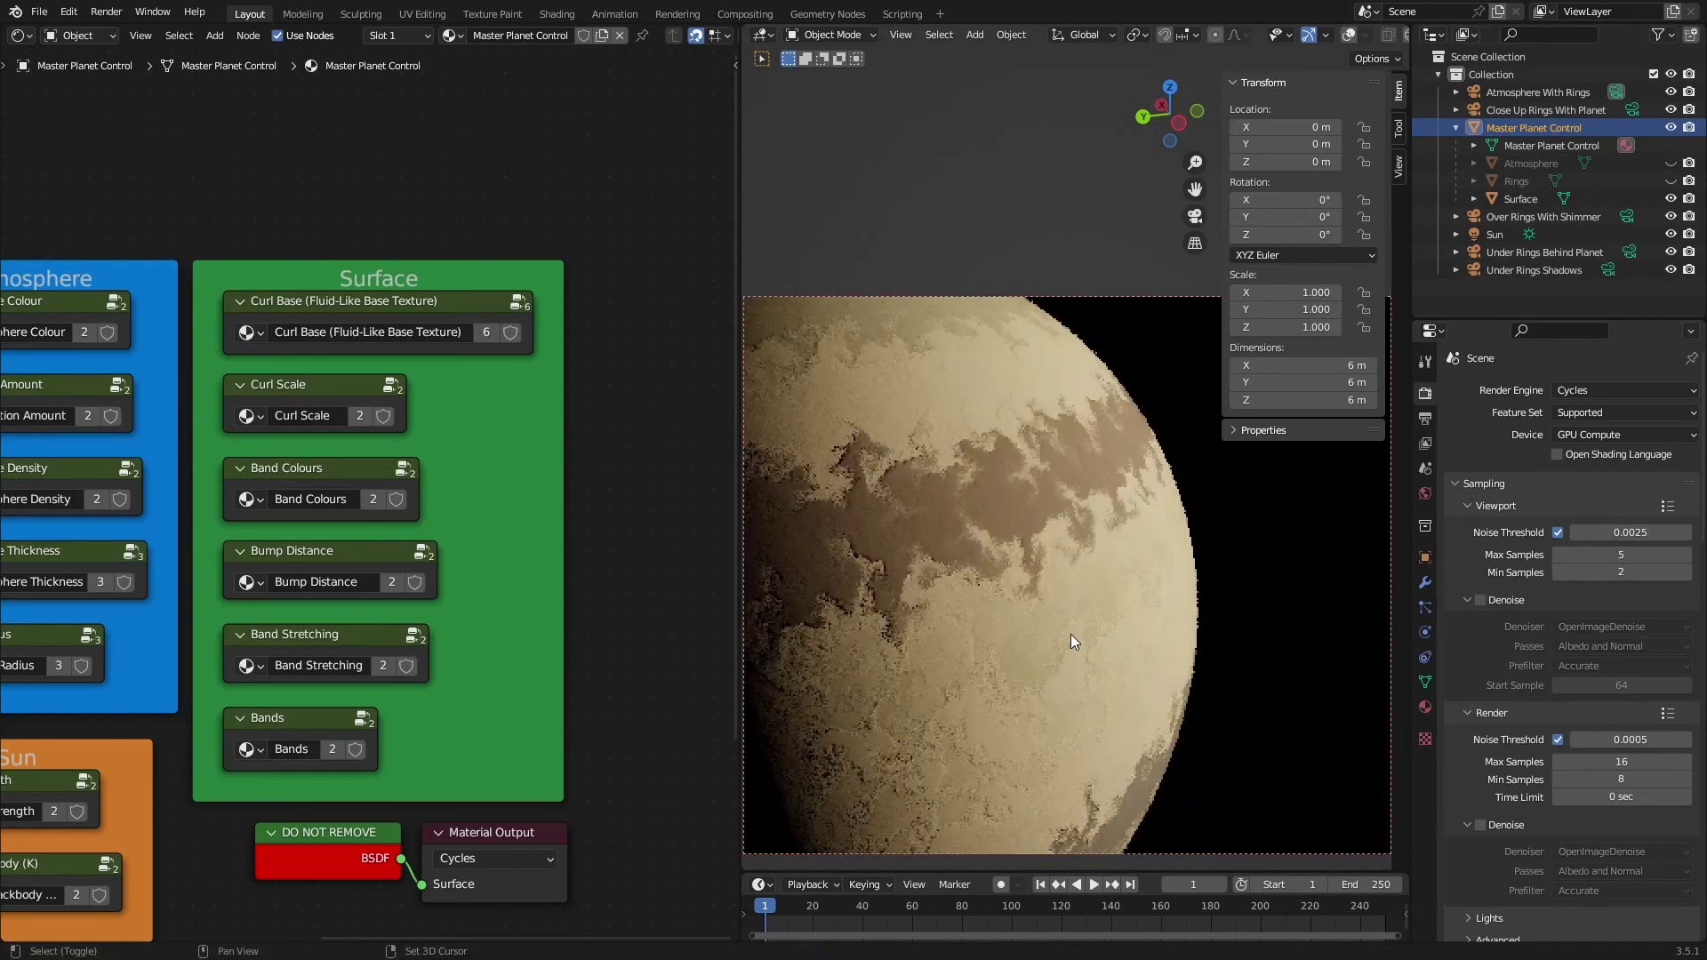
pyautogui.scroll(1, 1031, 638)
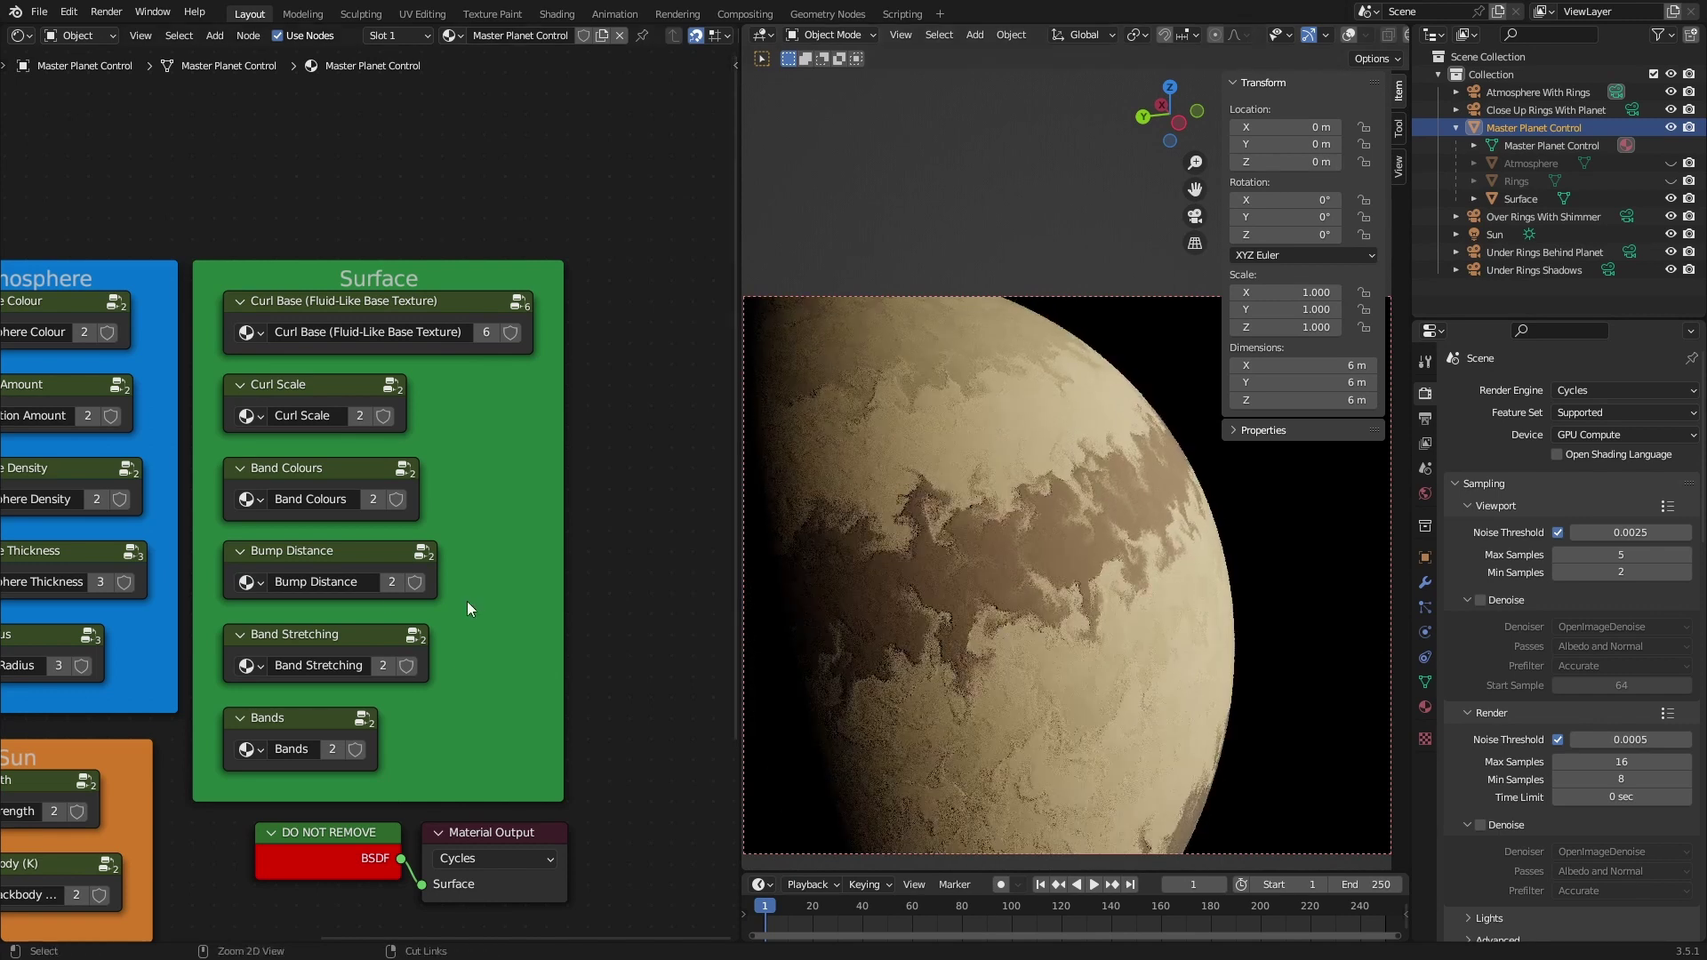
pyautogui.hotkey('ctrl', 's')
# - In Curl Base, revert a trial noise Scale change to 16, nudge Roughness to 0.642, and save
pyautogui.click(318, 302)
pyautogui.press('Tab')
pyautogui.scroll(3, 351, 480)
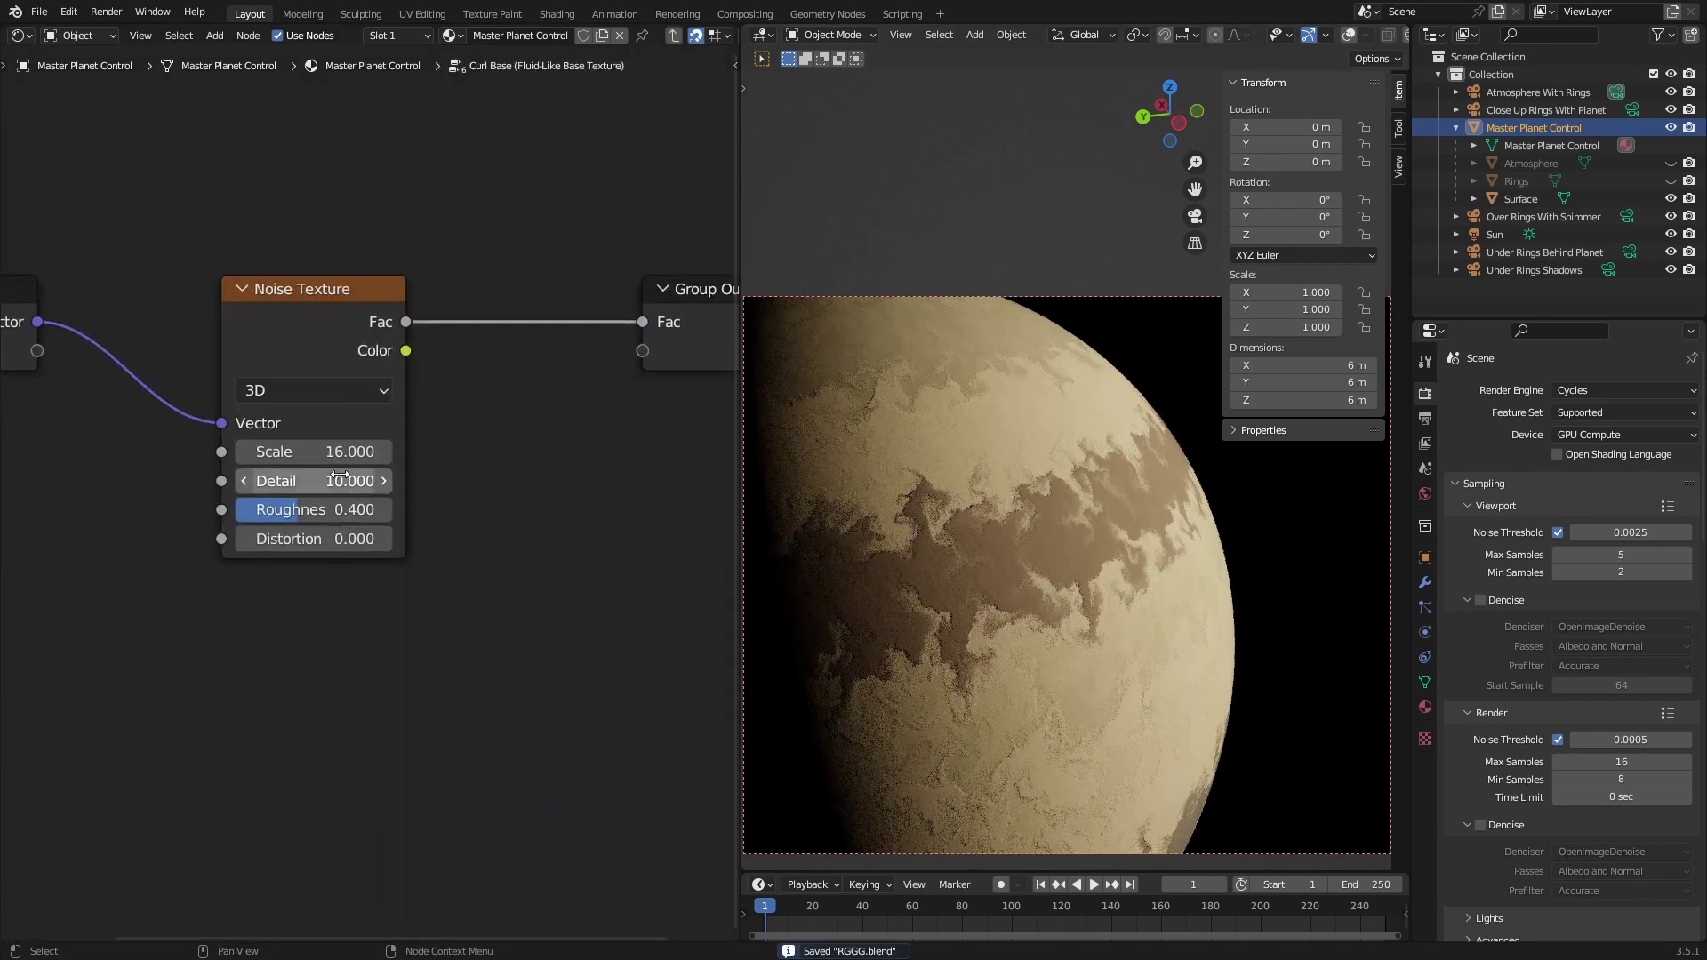
pyautogui.moveTo(324, 452)
pyautogui.mouseDown()
pyautogui.moveTo(371, 451)
pyautogui.moveTo(318, 452)
pyautogui.moveTo(340, 481)
pyautogui.moveTo(391, 481)
pyautogui.moveTo(267, 481)
pyautogui.moveTo(353, 451)
pyautogui.mouseUp()
pyautogui.rightClick(336, 452)
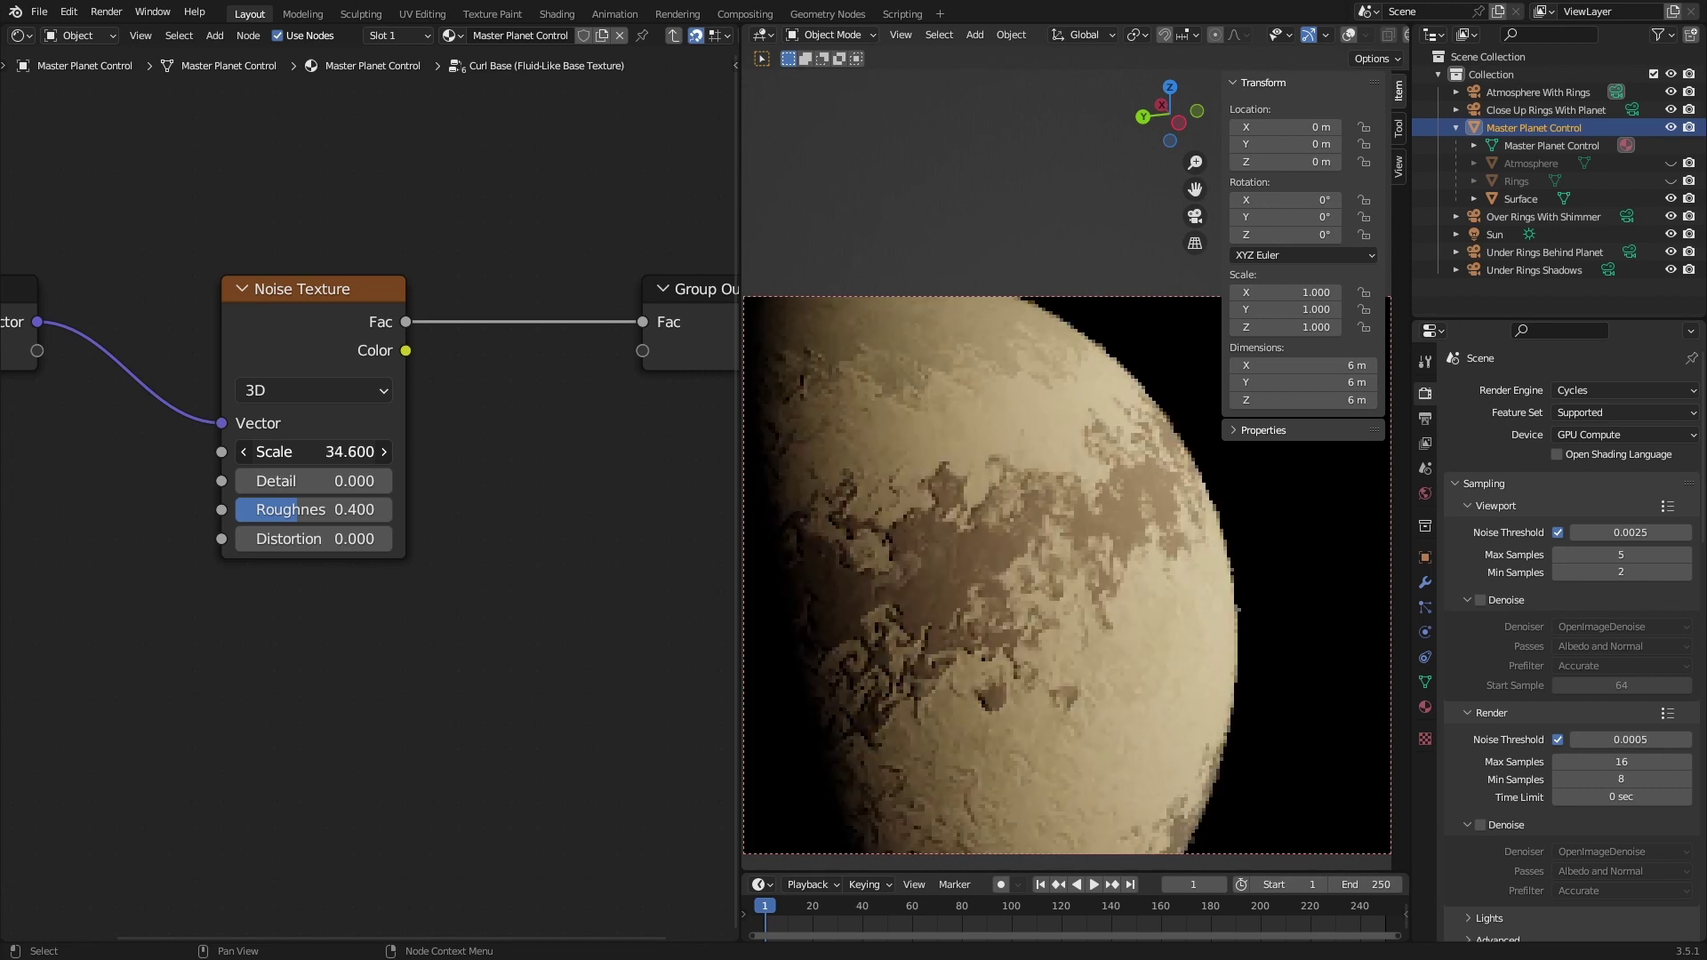
pyautogui.hotkey('ctrl', 'z')
pyautogui.hotkey('ctrl', 'z')
pyautogui.moveTo(349, 520); pyautogui.dragTo(354, 510)
pyautogui.press('Tab')
pyautogui.click(649, 461)
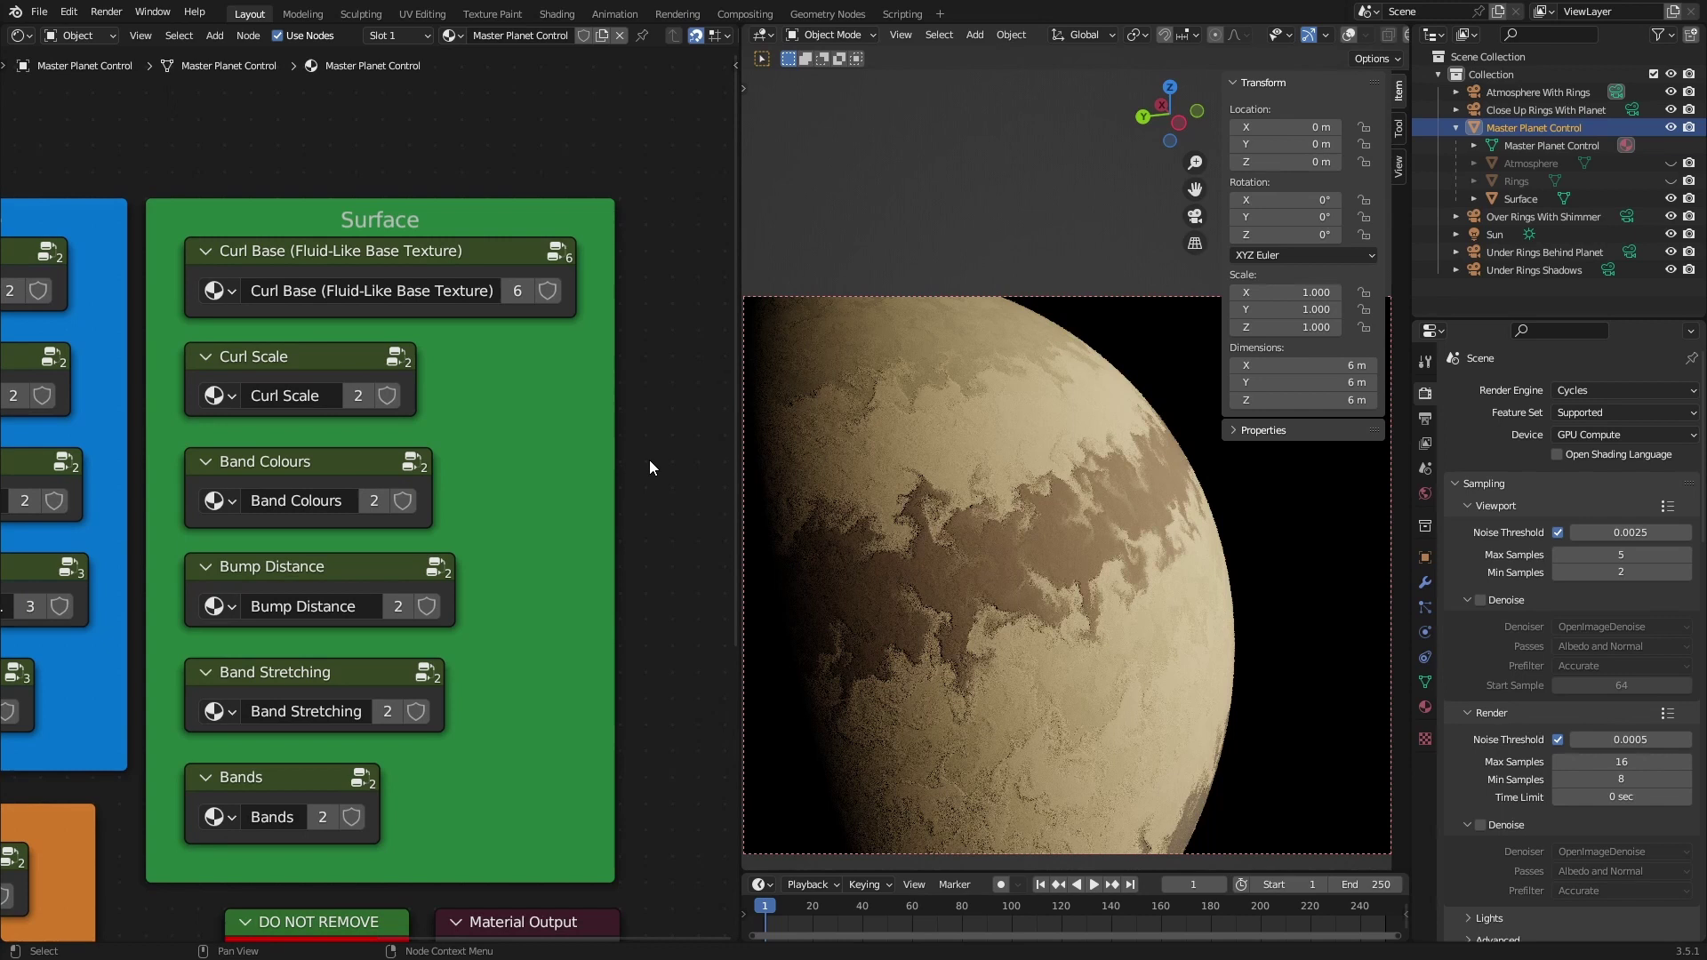
pyautogui.hotkey('ctrl', 's')
# - Try raising the Curl Scale value, cancel to keep 0.350, and leave the group
pyautogui.click(306, 363)
pyautogui.press('Tab')
pyautogui.moveTo(223, 575)
pyautogui.mouseDown()
pyautogui.moveTo(338, 575)
pyautogui.moveTo(137, 575)
pyautogui.moveTo(206, 575)
pyautogui.mouseUp()
pyautogui.press('Escape')
pyautogui.press('Tab')
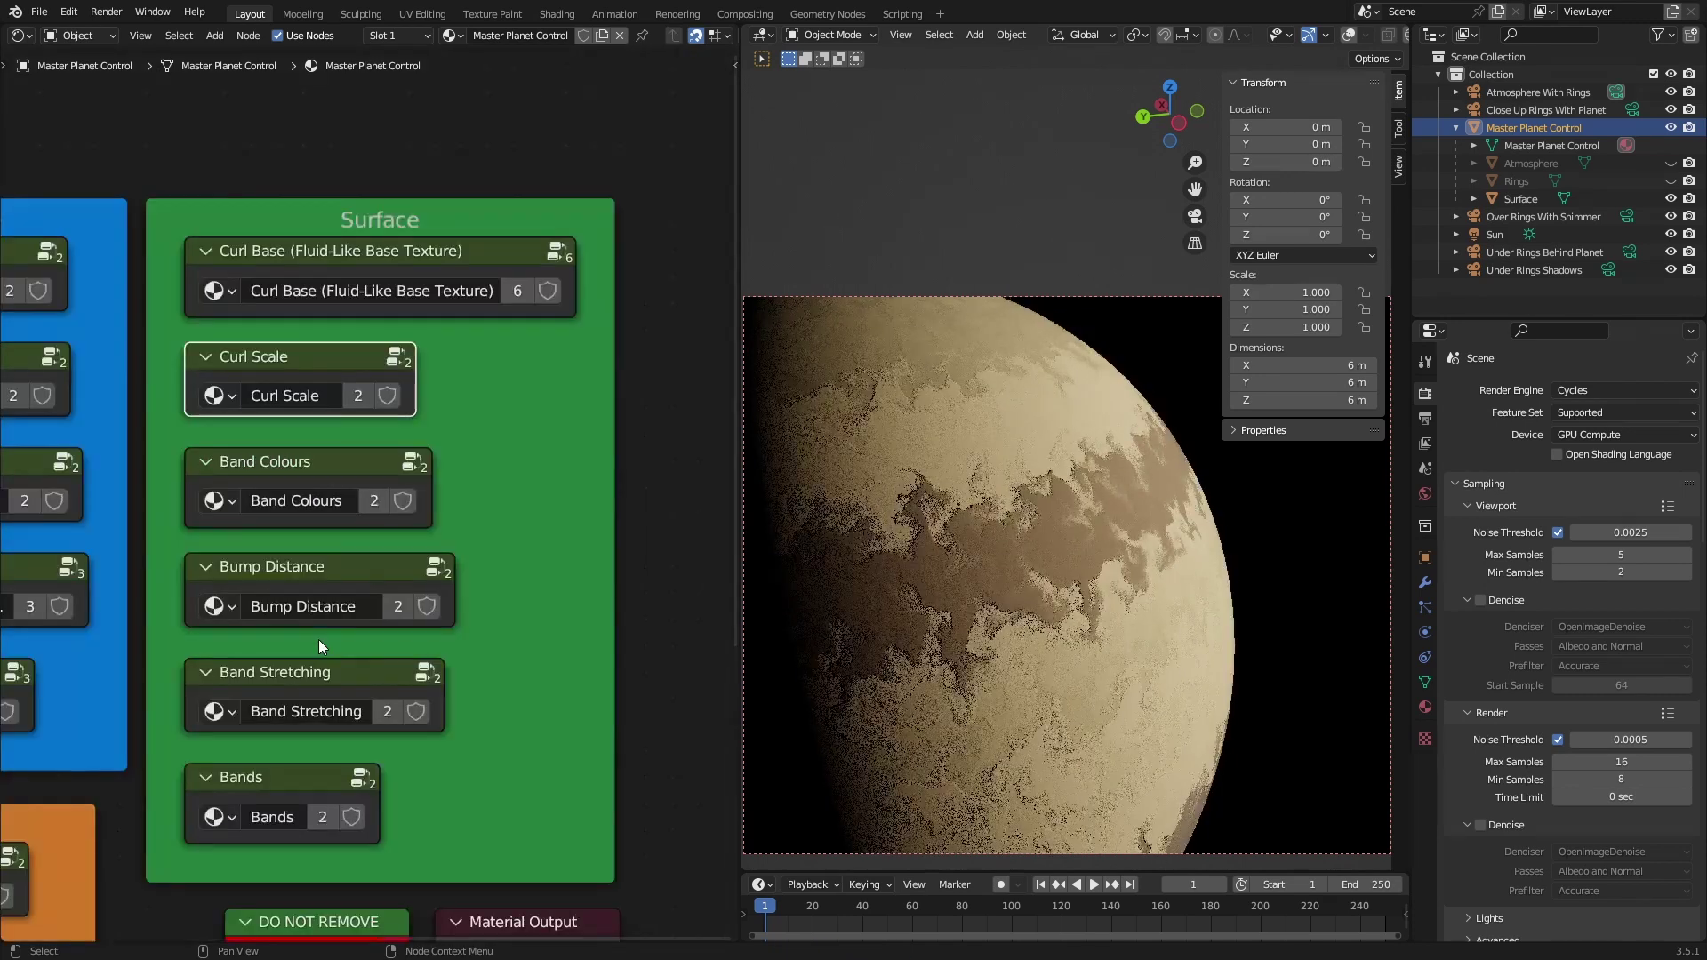
# - Try a greener colour on the Band Colours ramp stop, then undo it back to brown
pyautogui.click(283, 460)
pyautogui.press('Tab')
pyautogui.scroll(2, 288, 484)
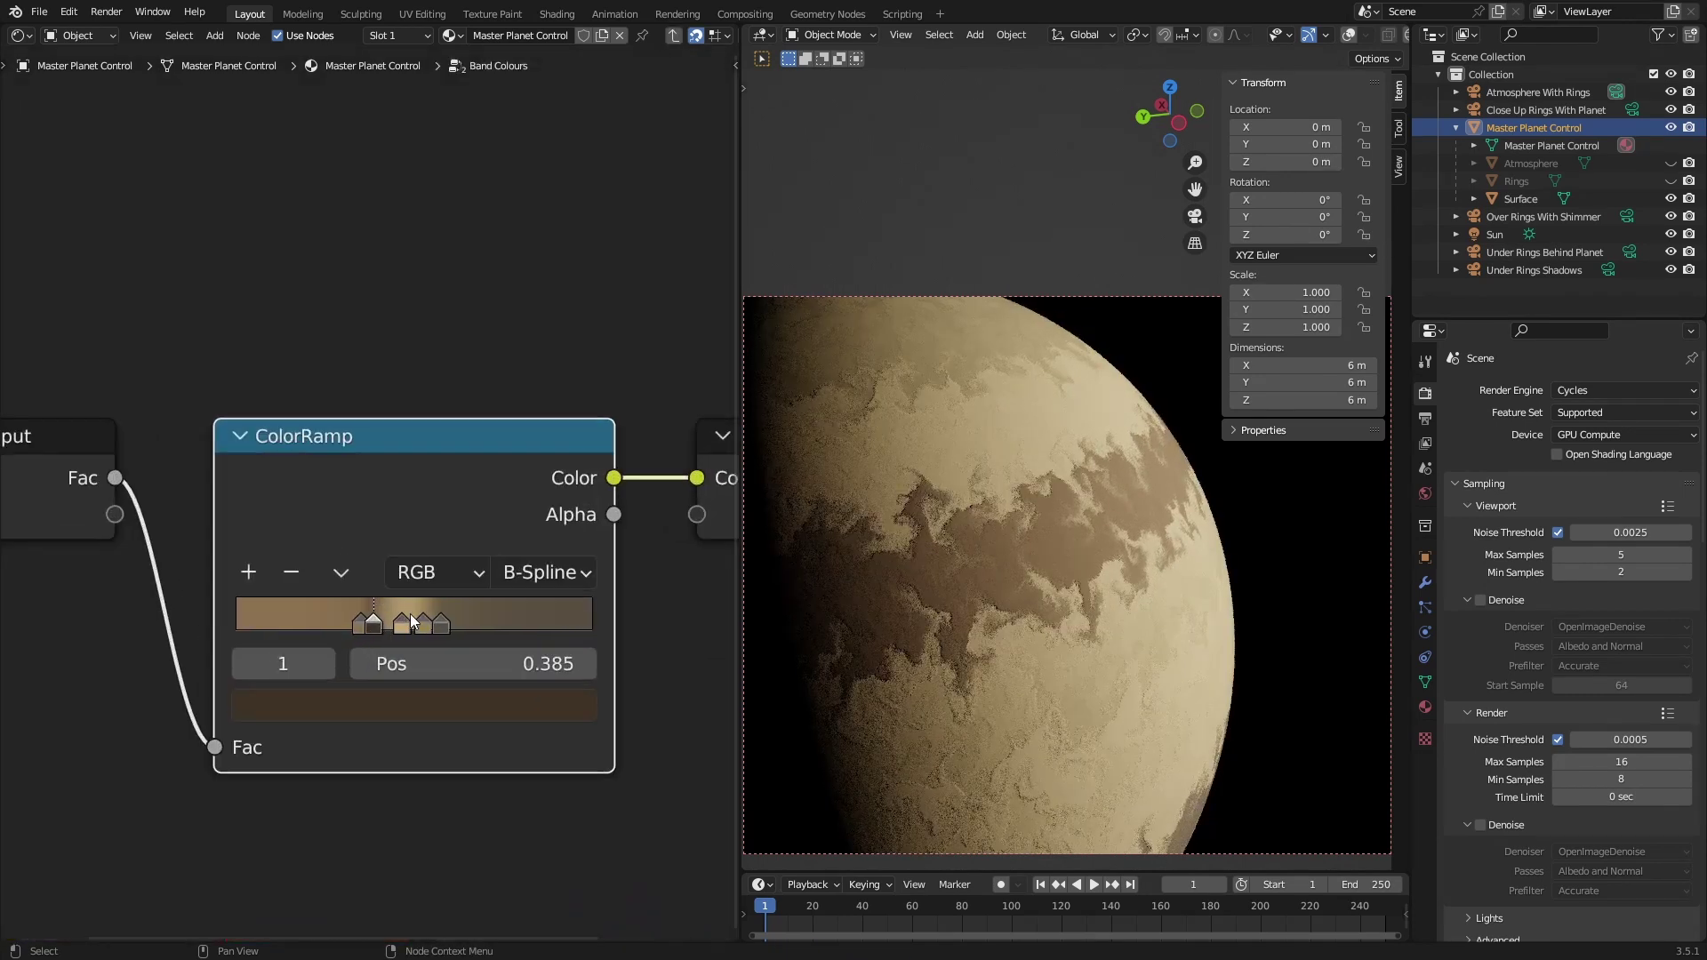
pyautogui.click(439, 725)
pyautogui.moveTo(389, 386); pyautogui.dragTo(381, 314)
pyautogui.hotkey('ctrl', 'z')
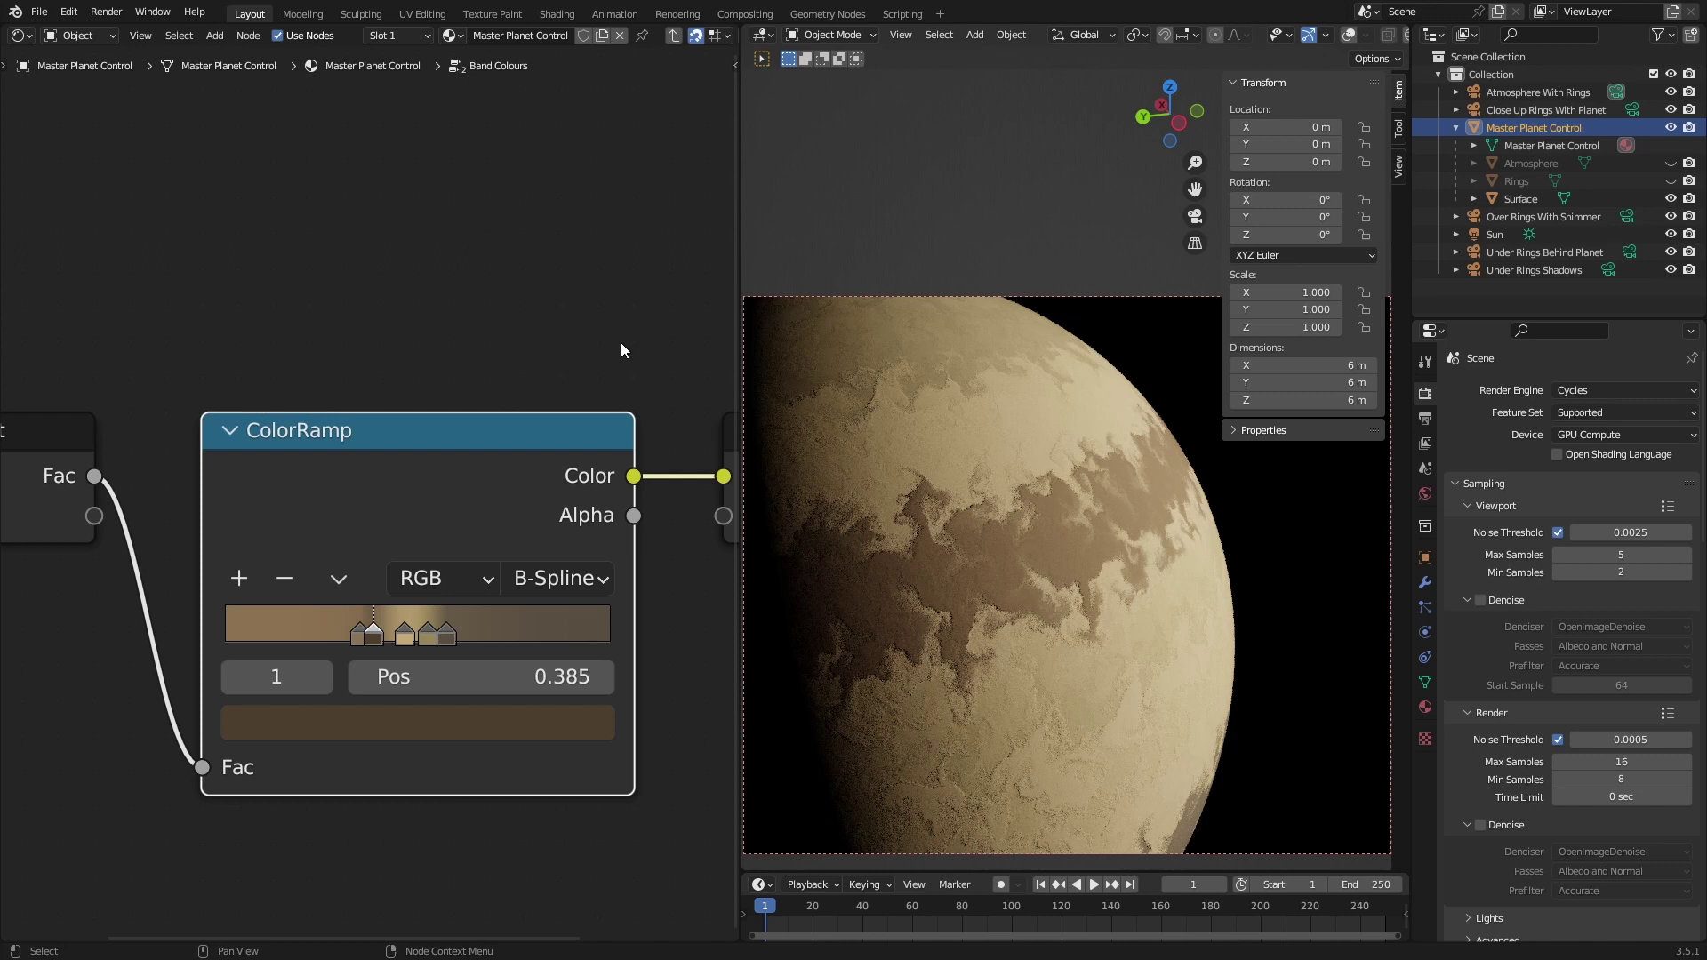
pyautogui.press('Tab')
# - Try a Bump Distance above 0.010, undo it, and save the file
pyautogui.click(349, 606)
pyautogui.press('Tab')
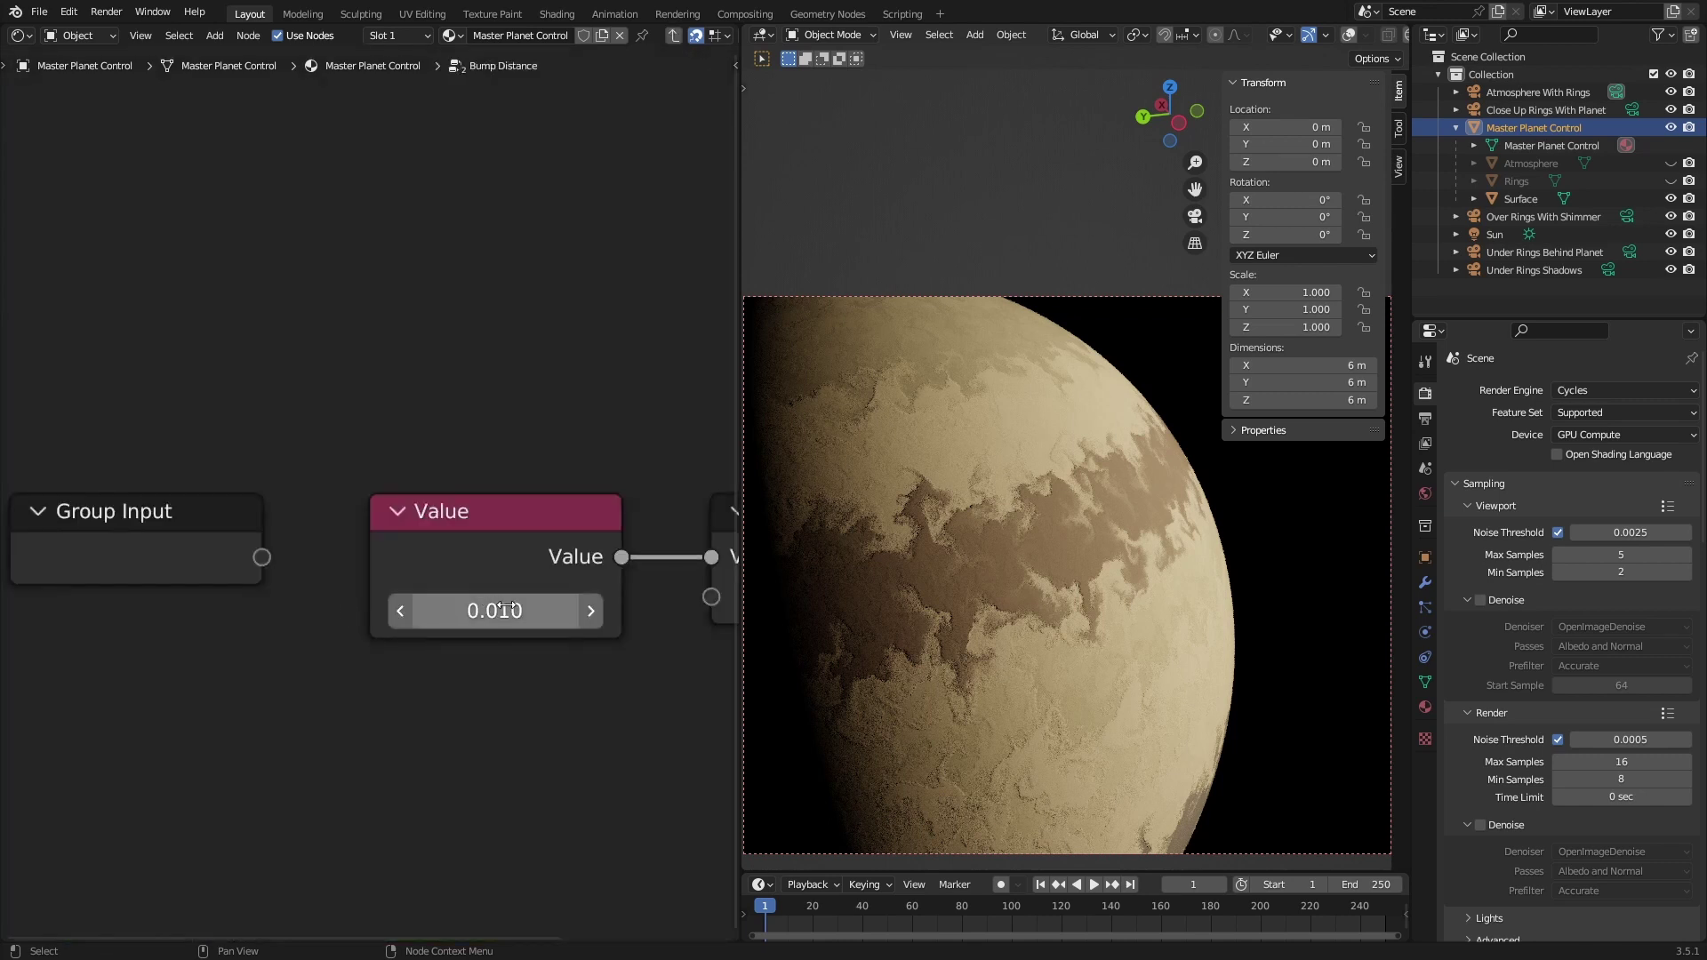
pyautogui.keyDown('shift'); pyautogui.moveTo(418, 611); pyautogui.dragTo(498, 610); pyautogui.keyUp('shift')
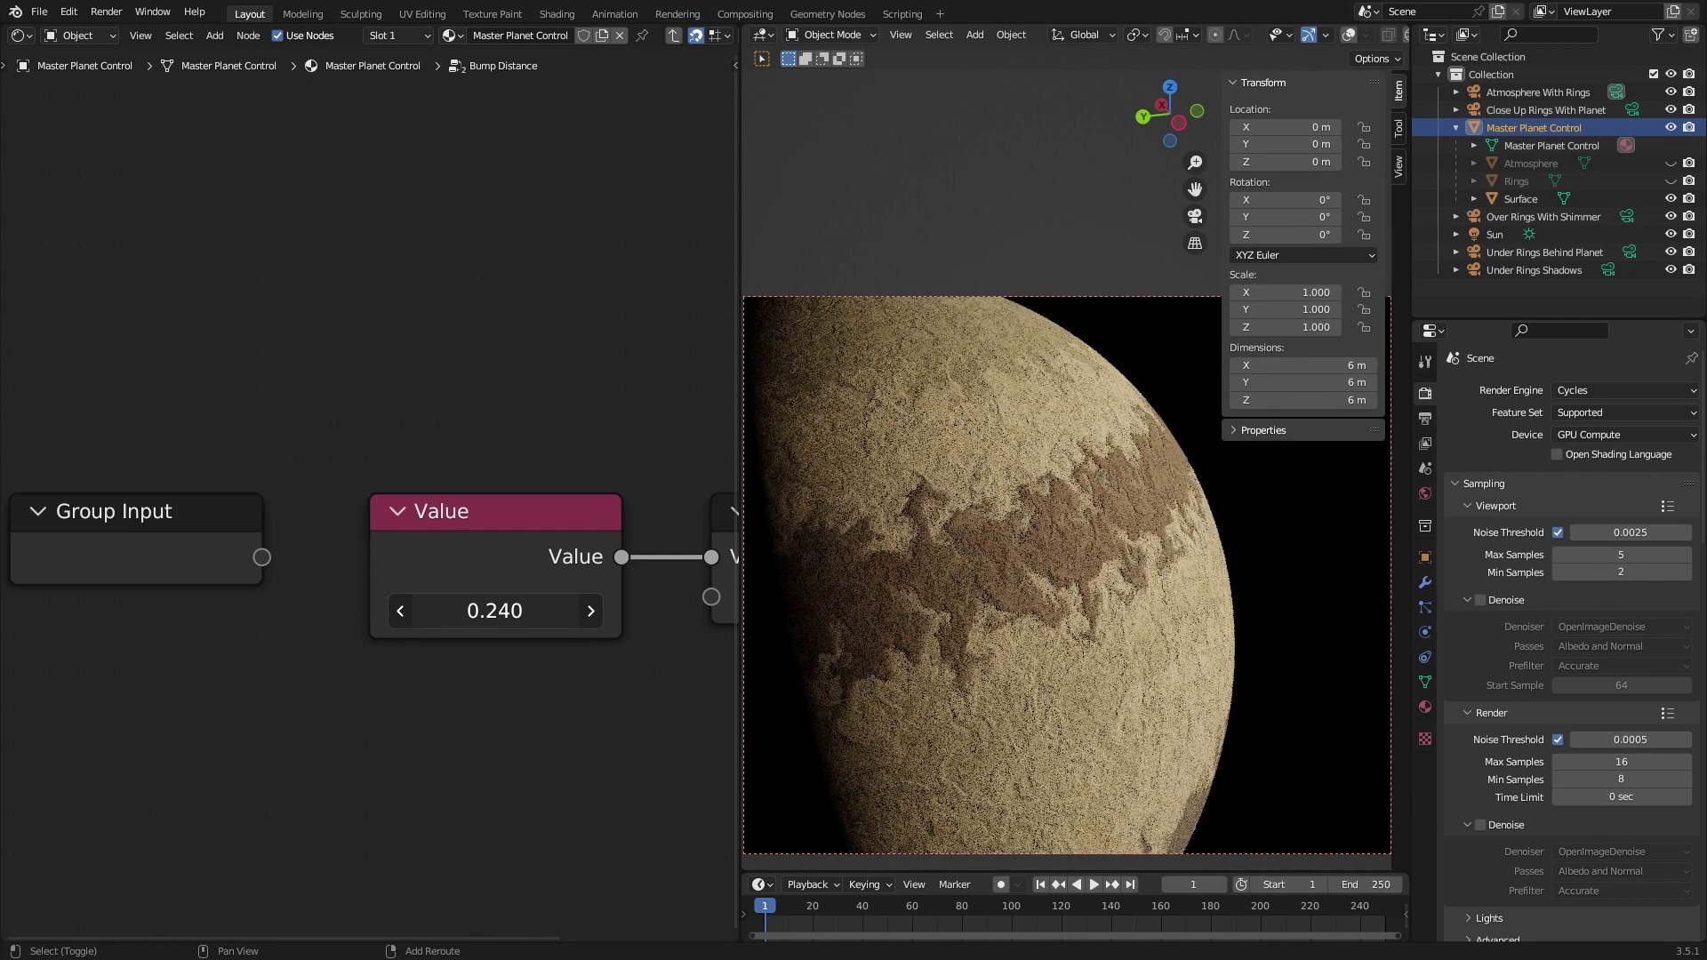
pyautogui.hotkey('ctrl', 'z')
pyautogui.press('Tab')
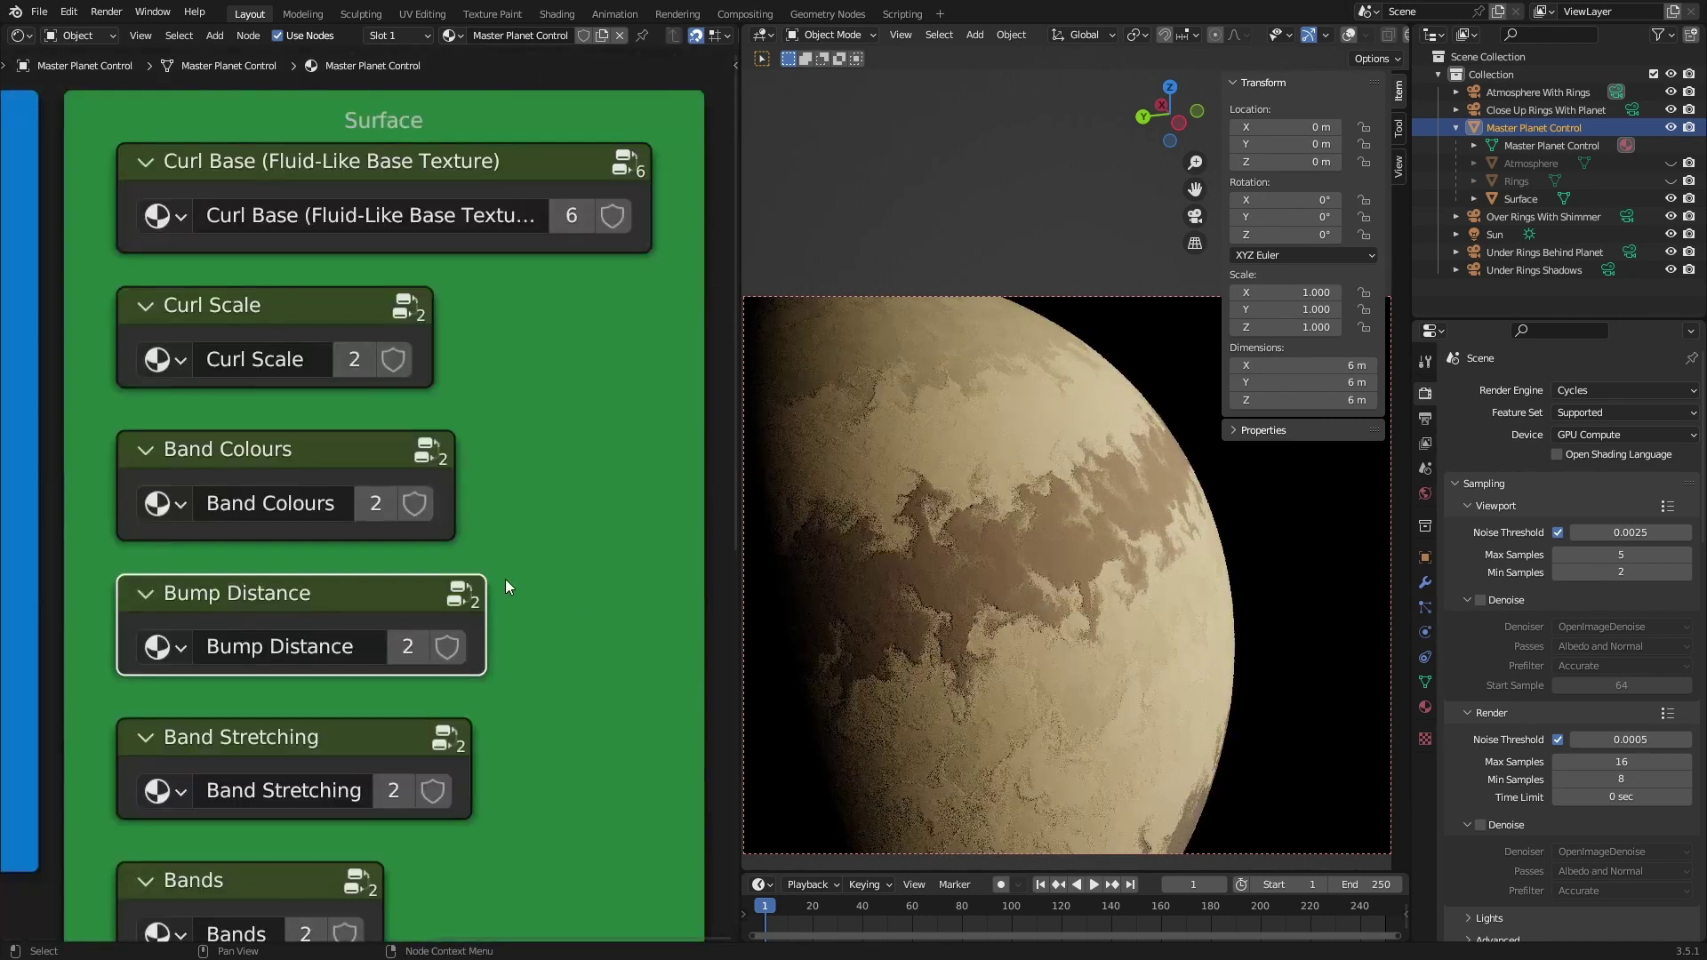
pyautogui.scroll(-1, 307, 612)
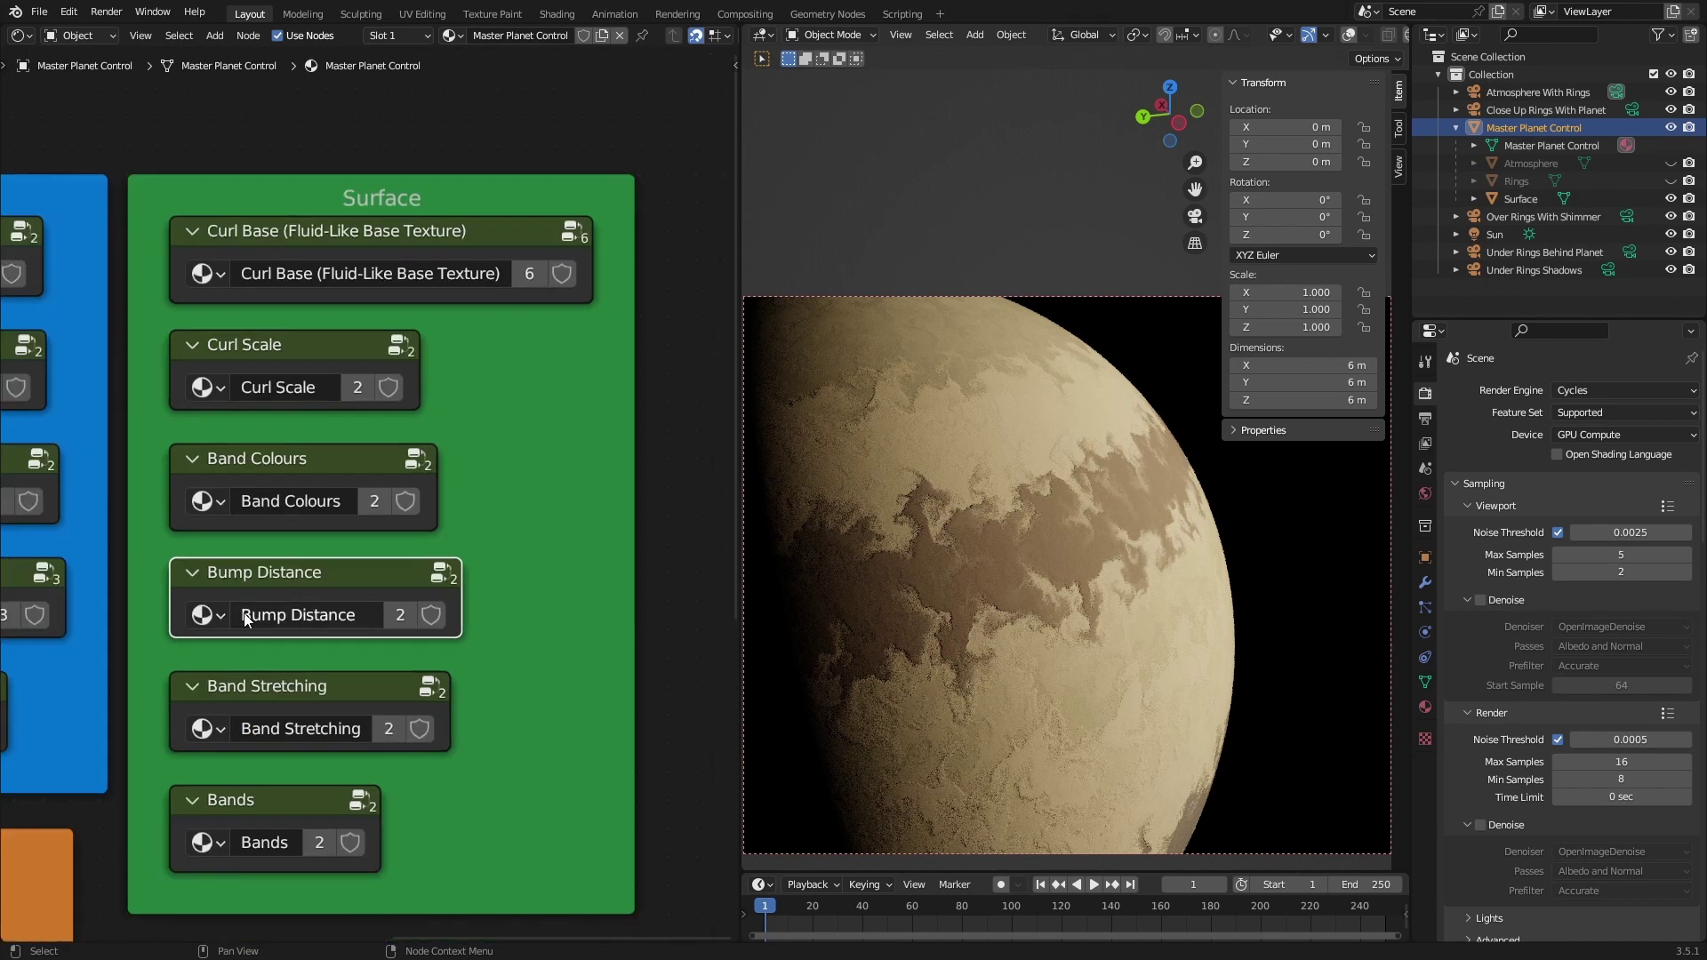
pyautogui.hotkey('ctrl', 's')
# - Try Band Stretching at 0.6, then undo it back to 1.000
pyautogui.moveTo(308, 744); pyautogui.dragTo(331, 658, button='middle')
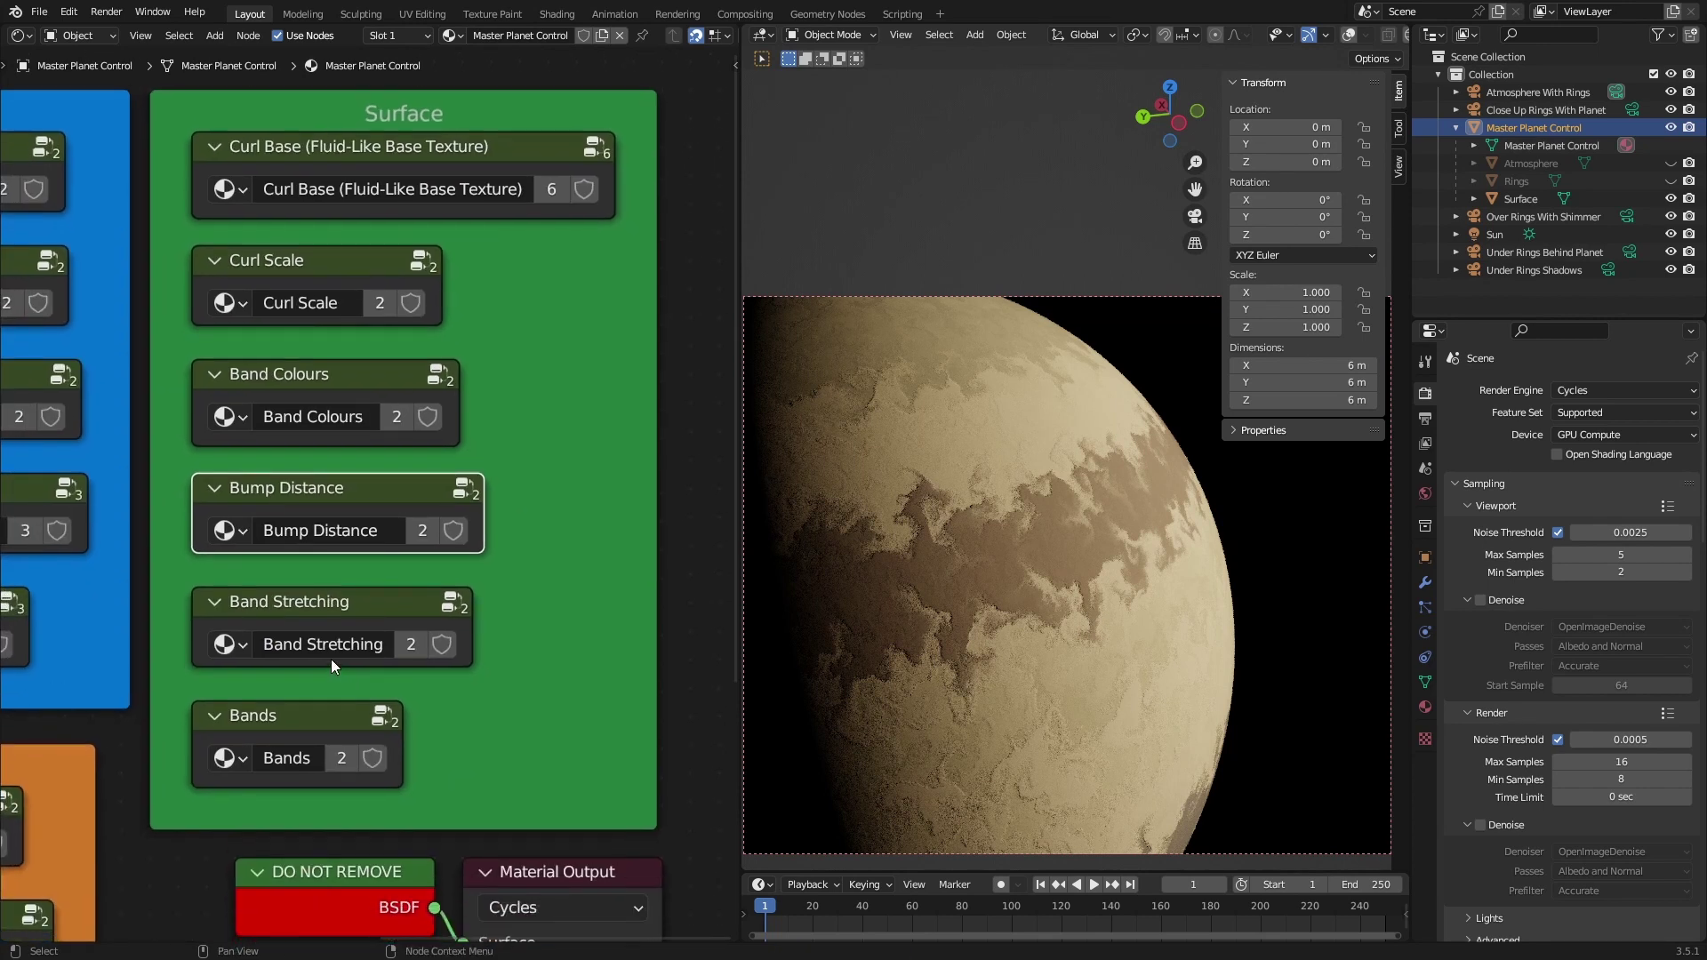
pyautogui.click(328, 636)
pyautogui.hotkey('ctrl', 's')
pyautogui.press('Tab')
pyautogui.doubleClick(472, 601)
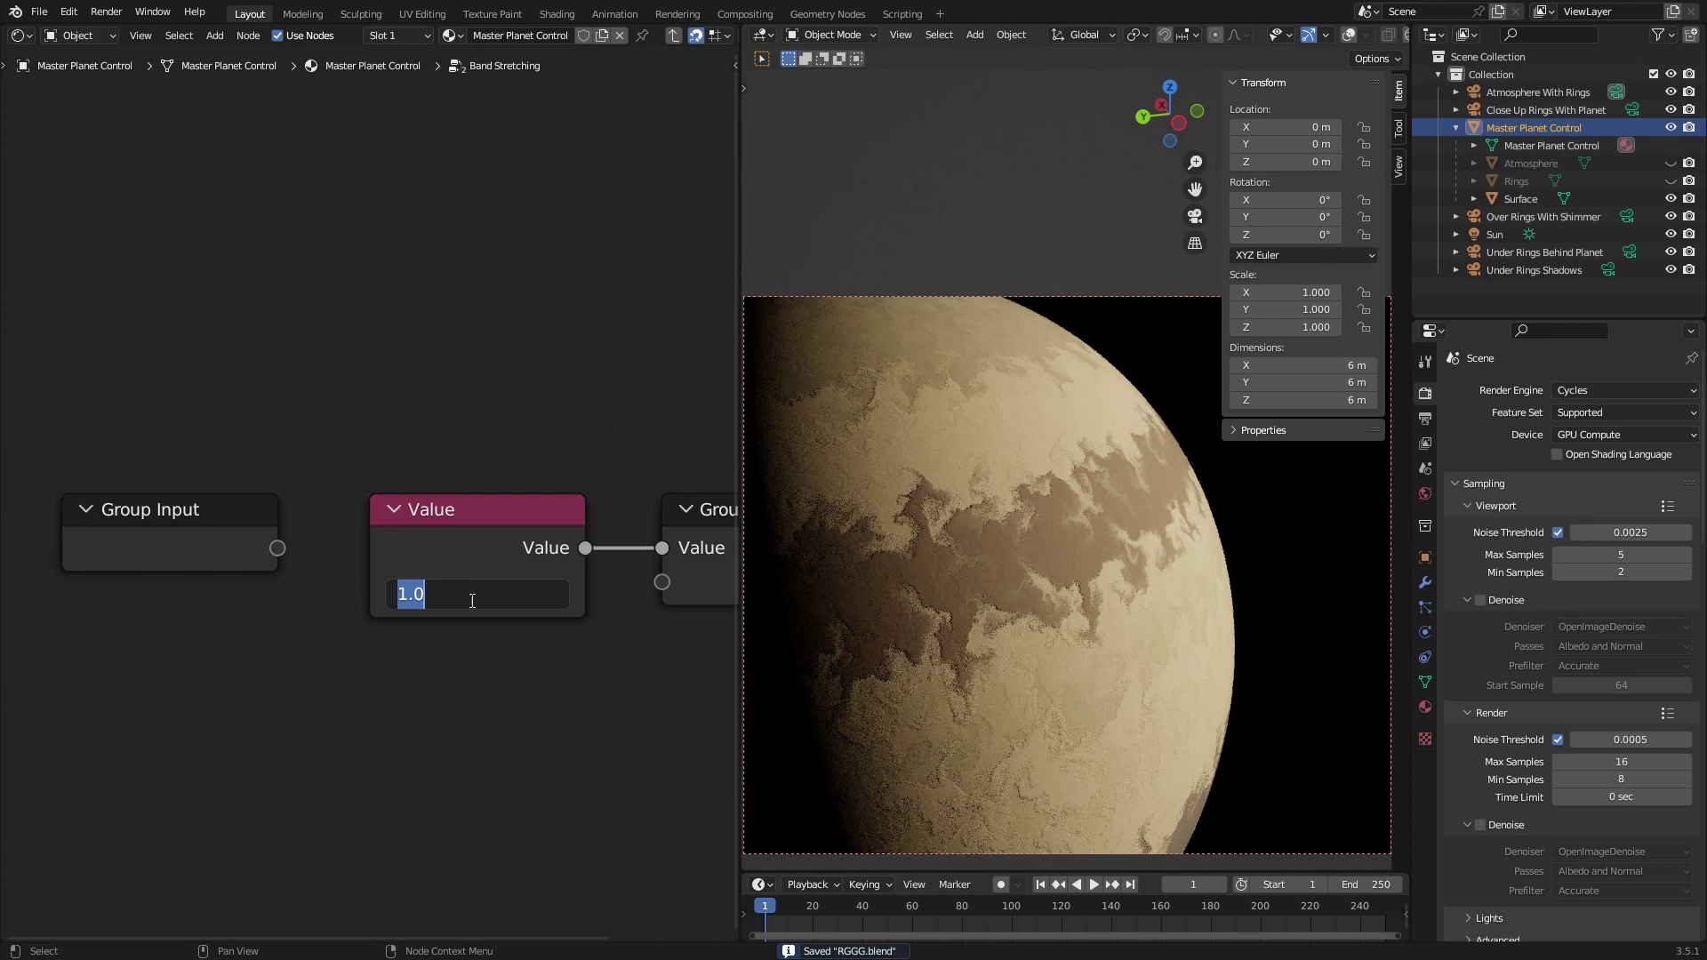
pyautogui.write('0.6')
pyautogui.press('Return')
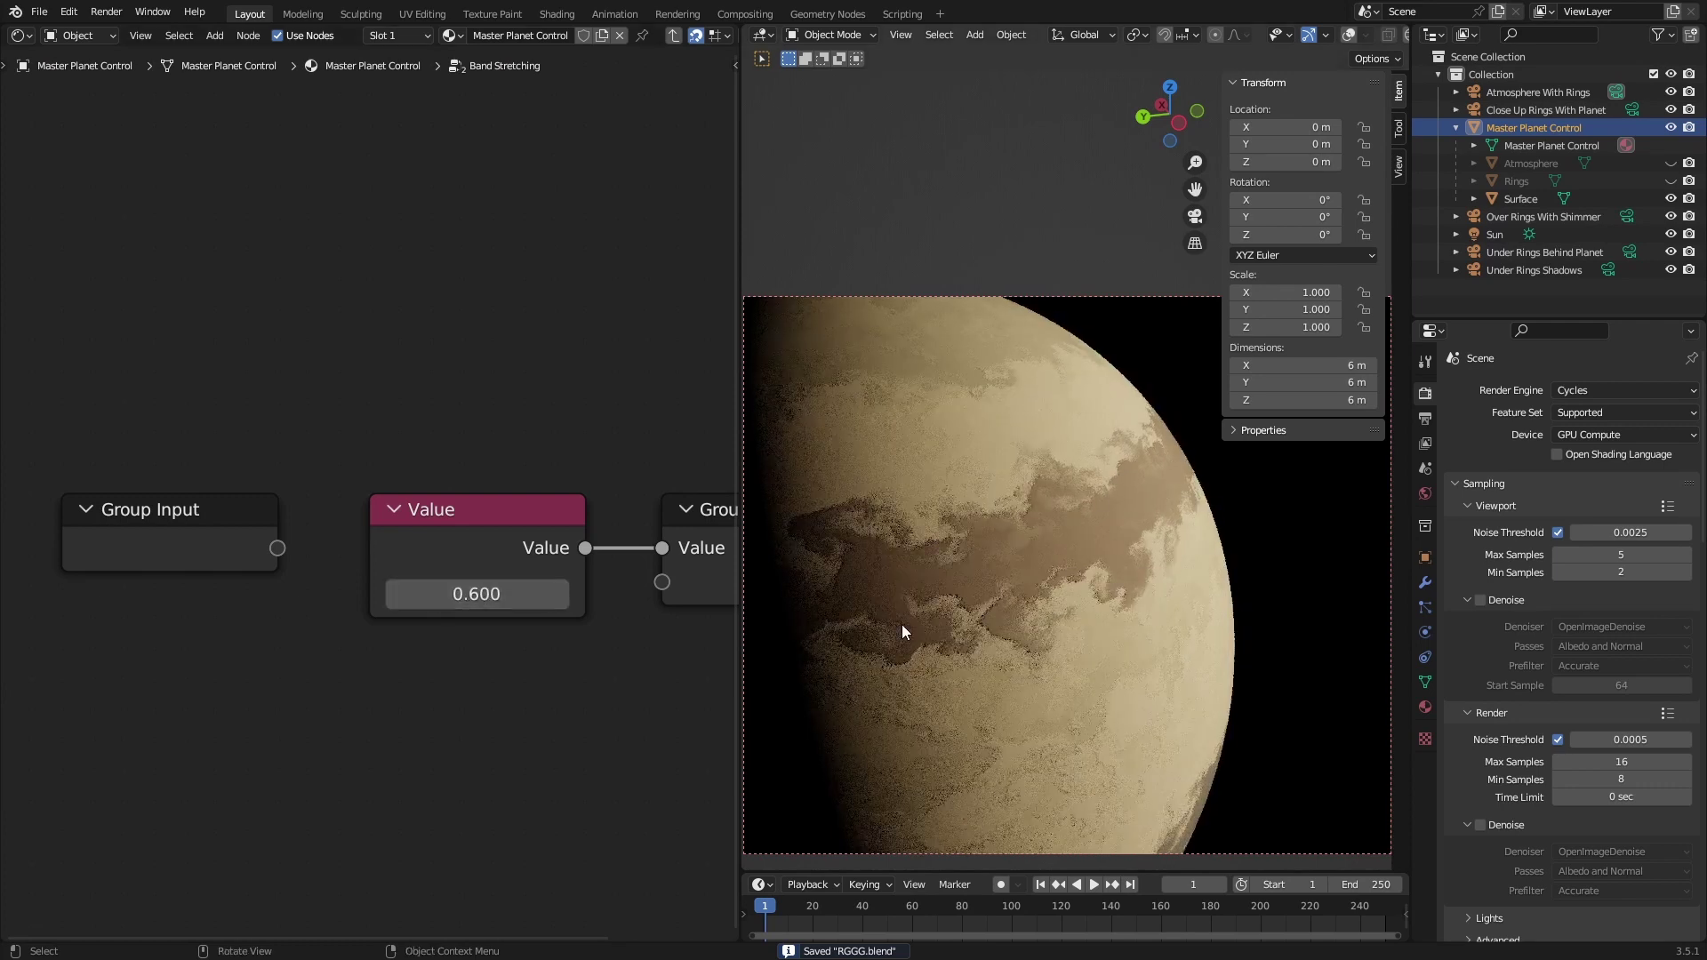
pyautogui.hotkey('ctrl', 'z')
pyautogui.press('Tab')
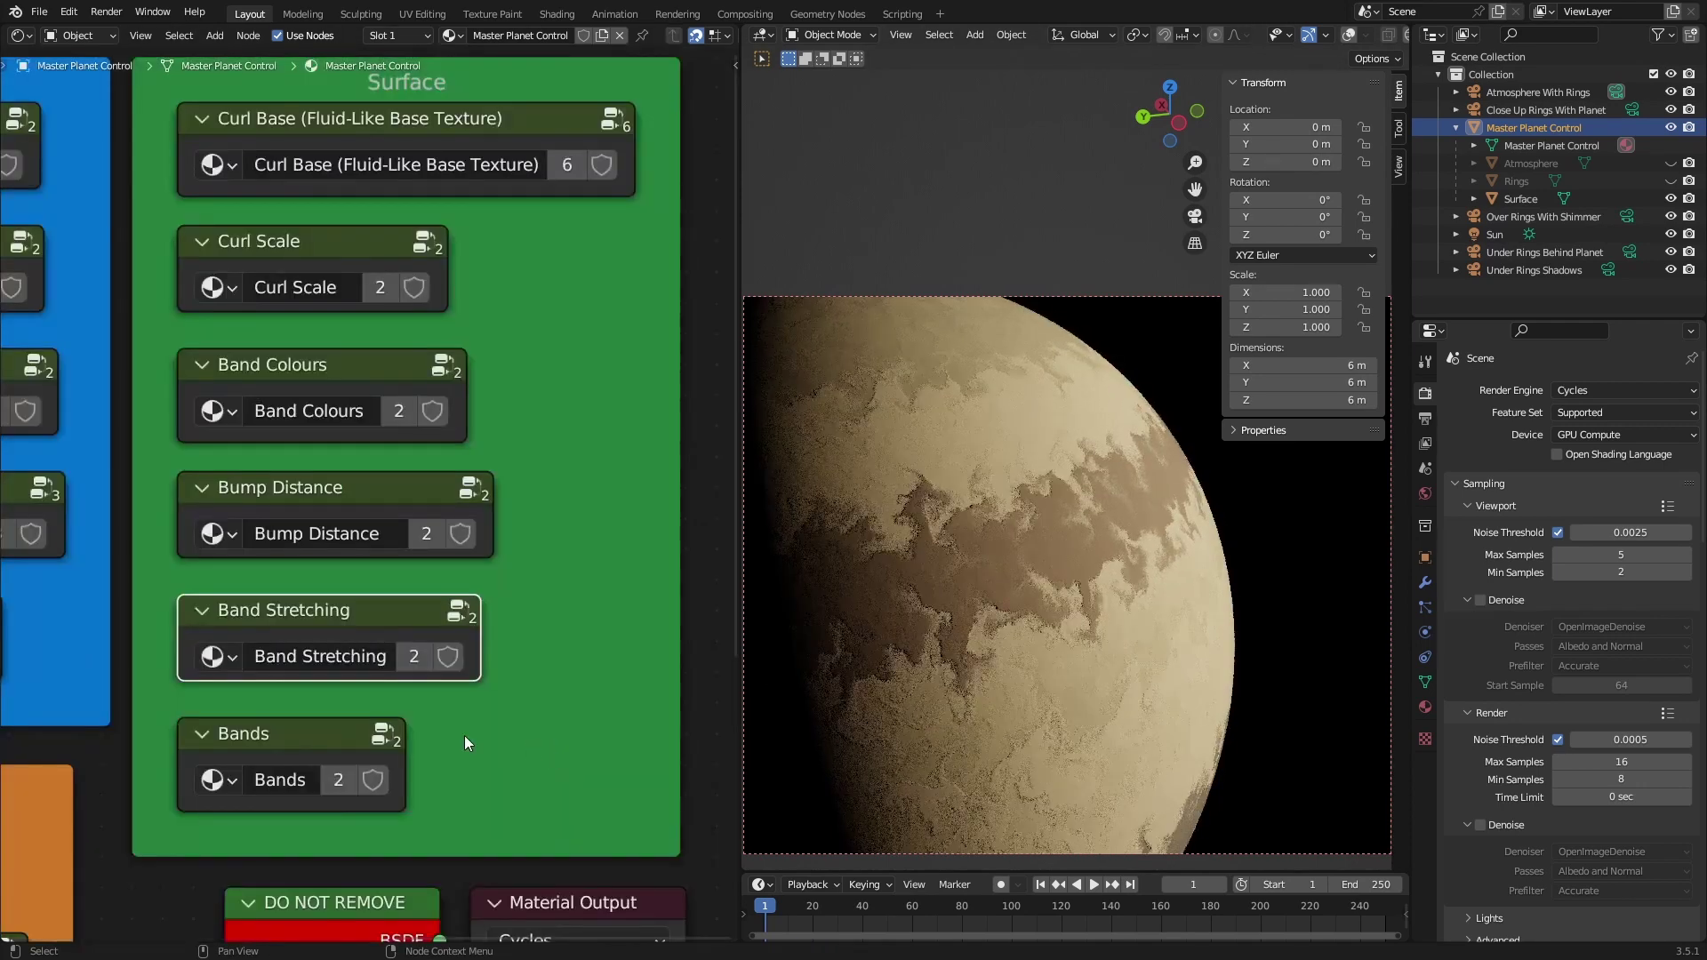
# - In the Bands group, trial noise Scale 2 plus Detail and Roughness changes, reverting Detail to 15
pyautogui.click(349, 733)
pyautogui.press('Tab')
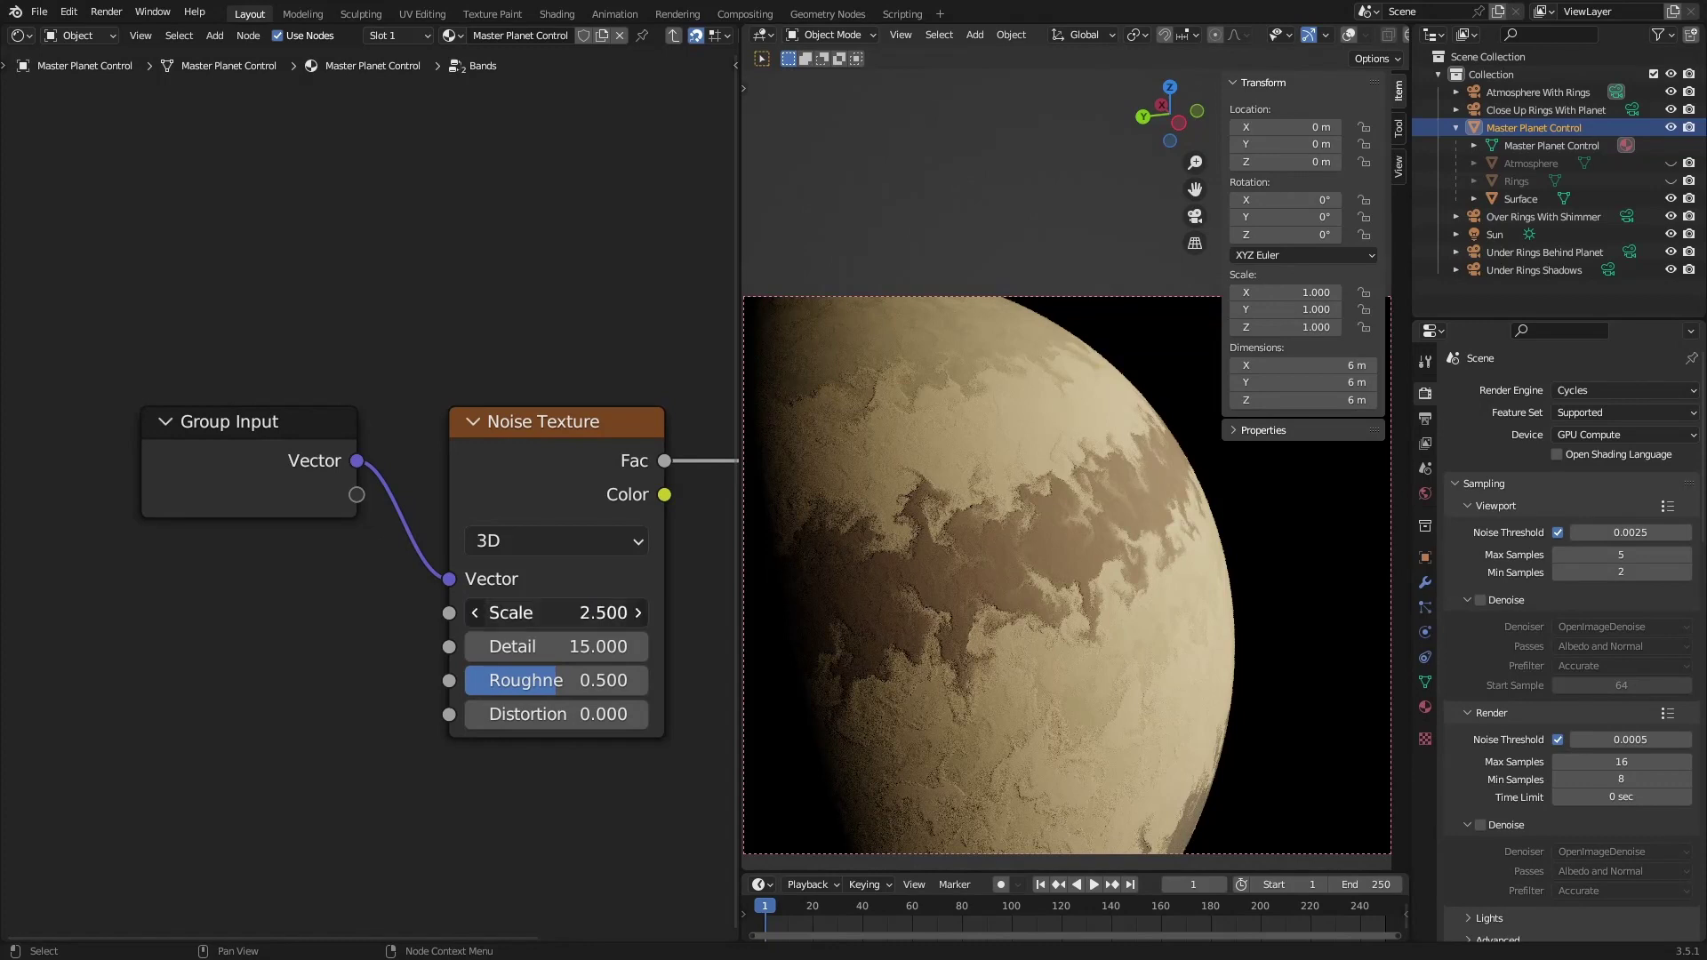
pyautogui.moveTo(551, 613)
pyautogui.mouseDown()
pyautogui.moveTo(734, 613)
pyautogui.moveTo(542, 613)
pyautogui.mouseUp()
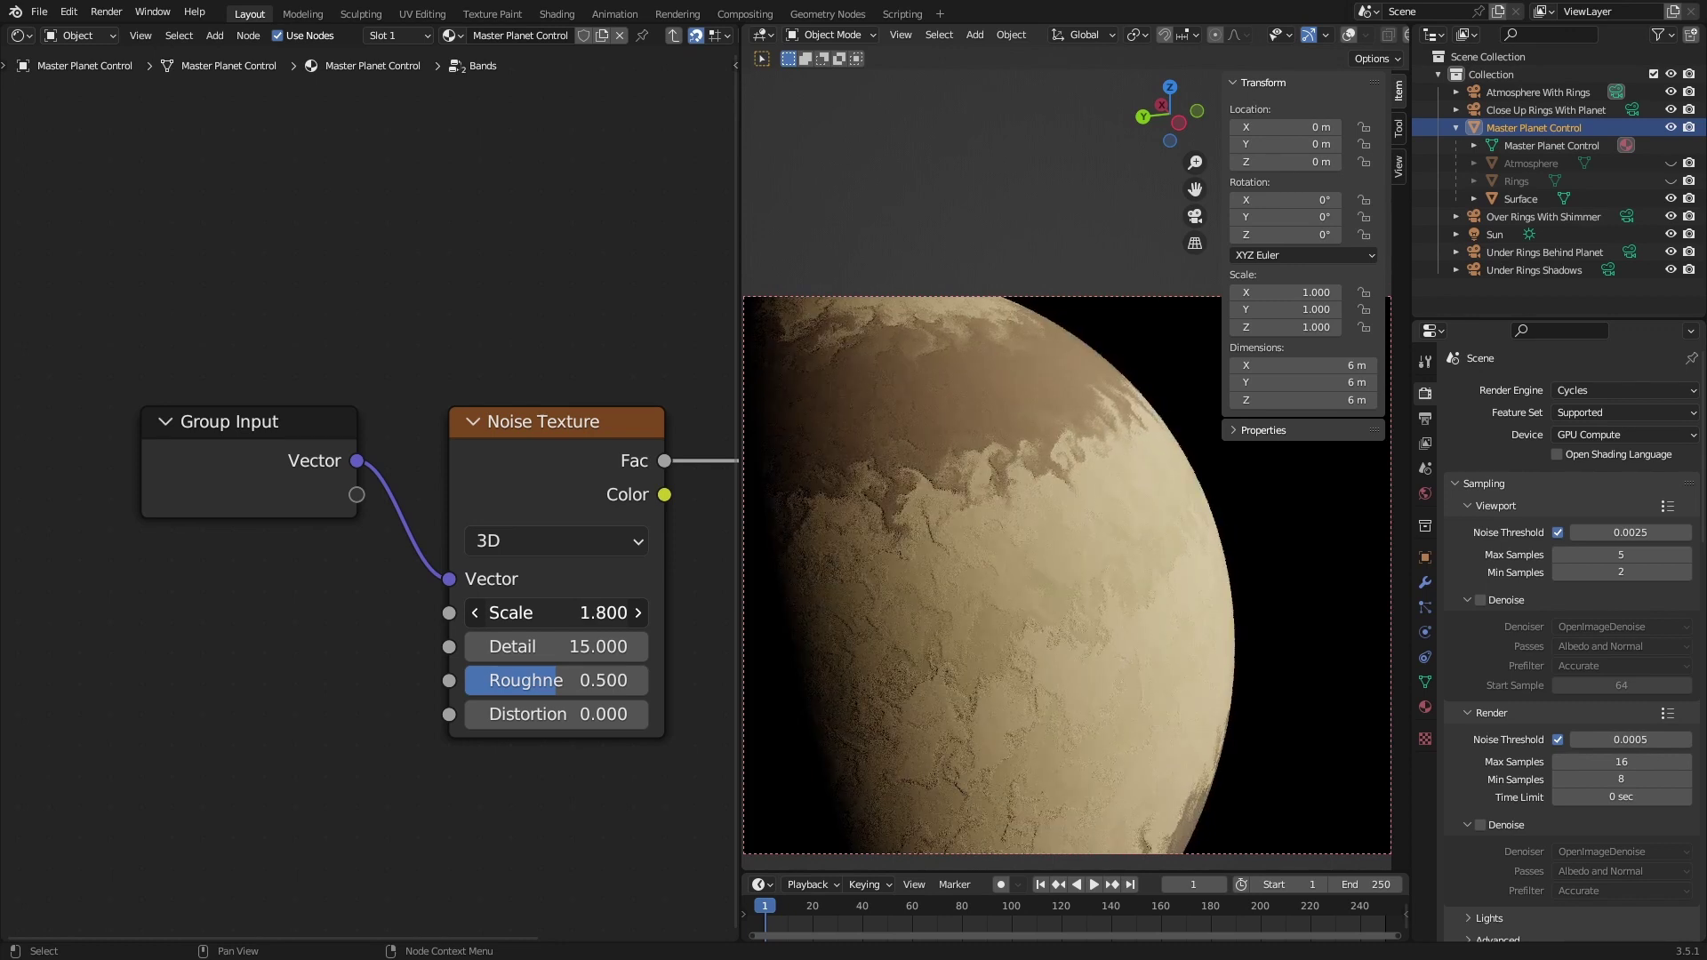
pyautogui.hotkey('ctrl', 'z')
pyautogui.click(600, 607)
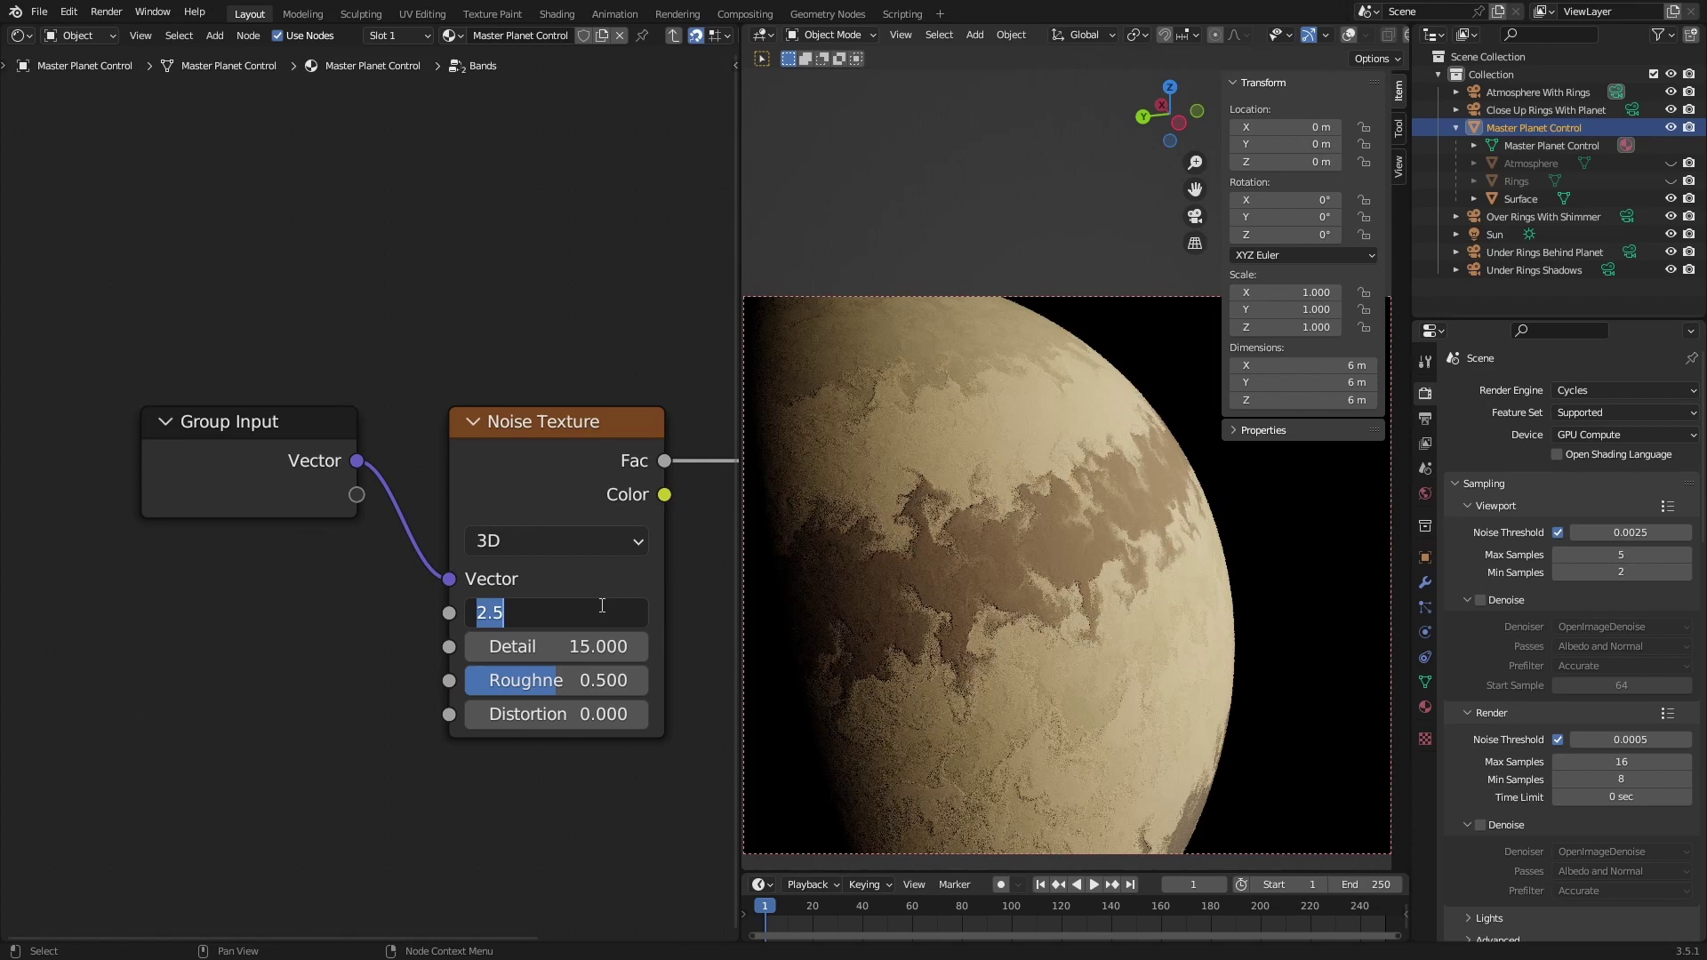
pyautogui.write('2')
pyautogui.press('Return')
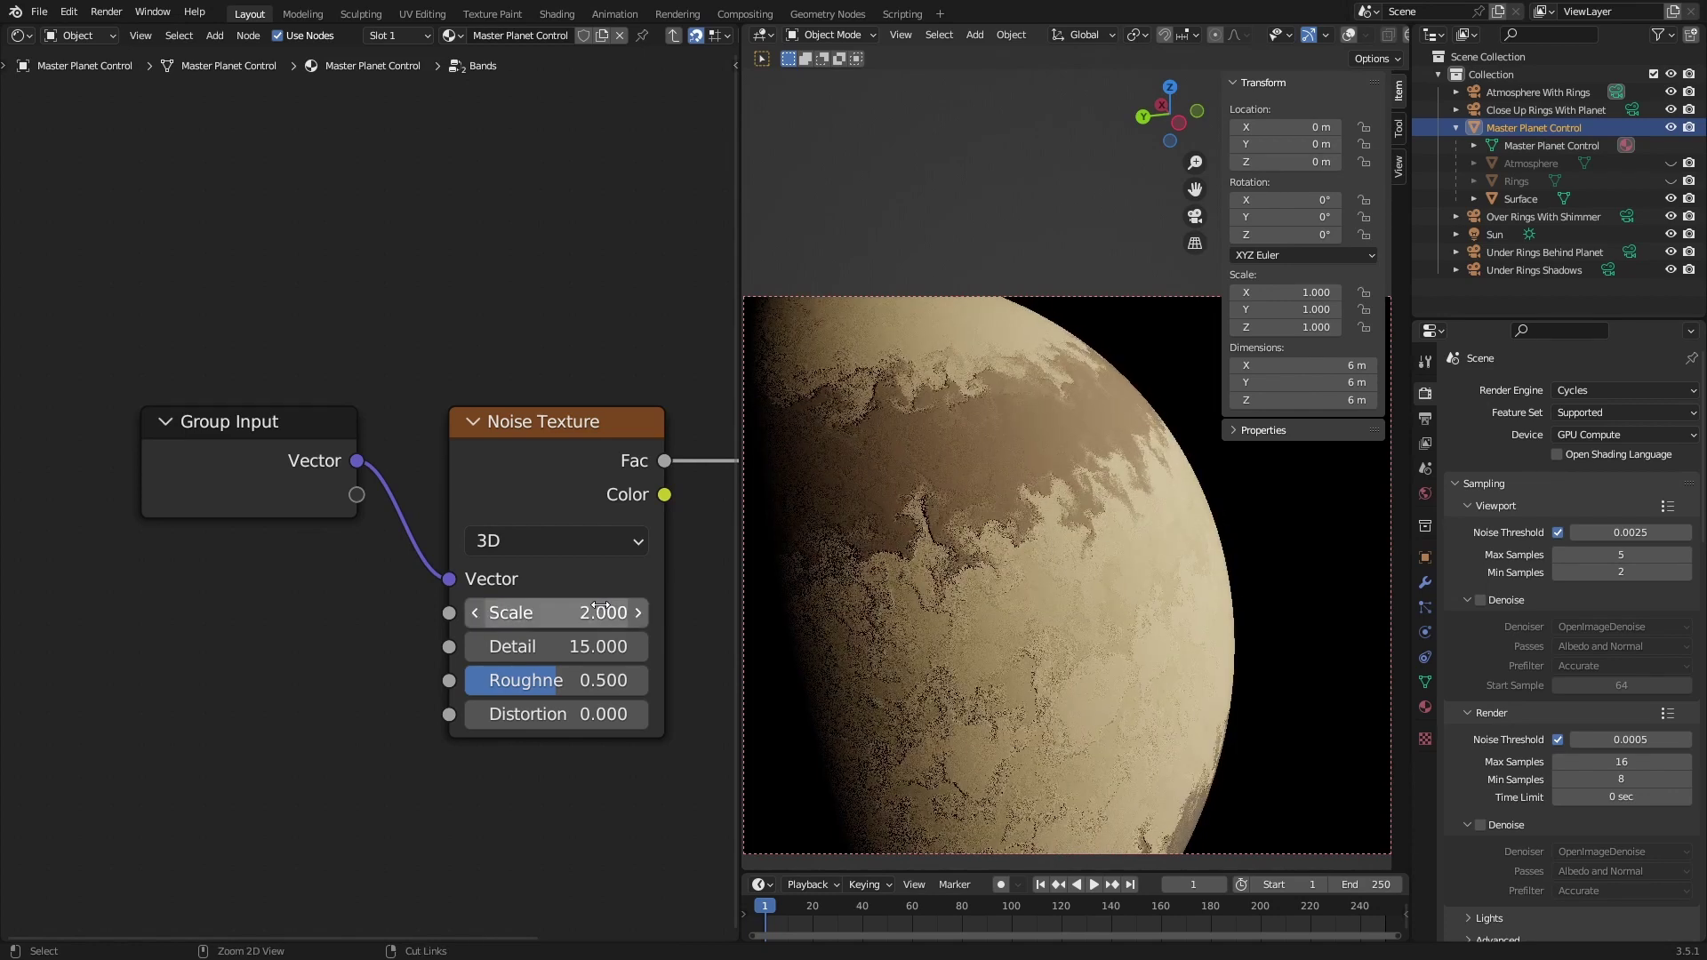
pyautogui.hotkey('ctrl', 's')
pyautogui.moveTo(598, 647); pyautogui.dragTo(542, 646)
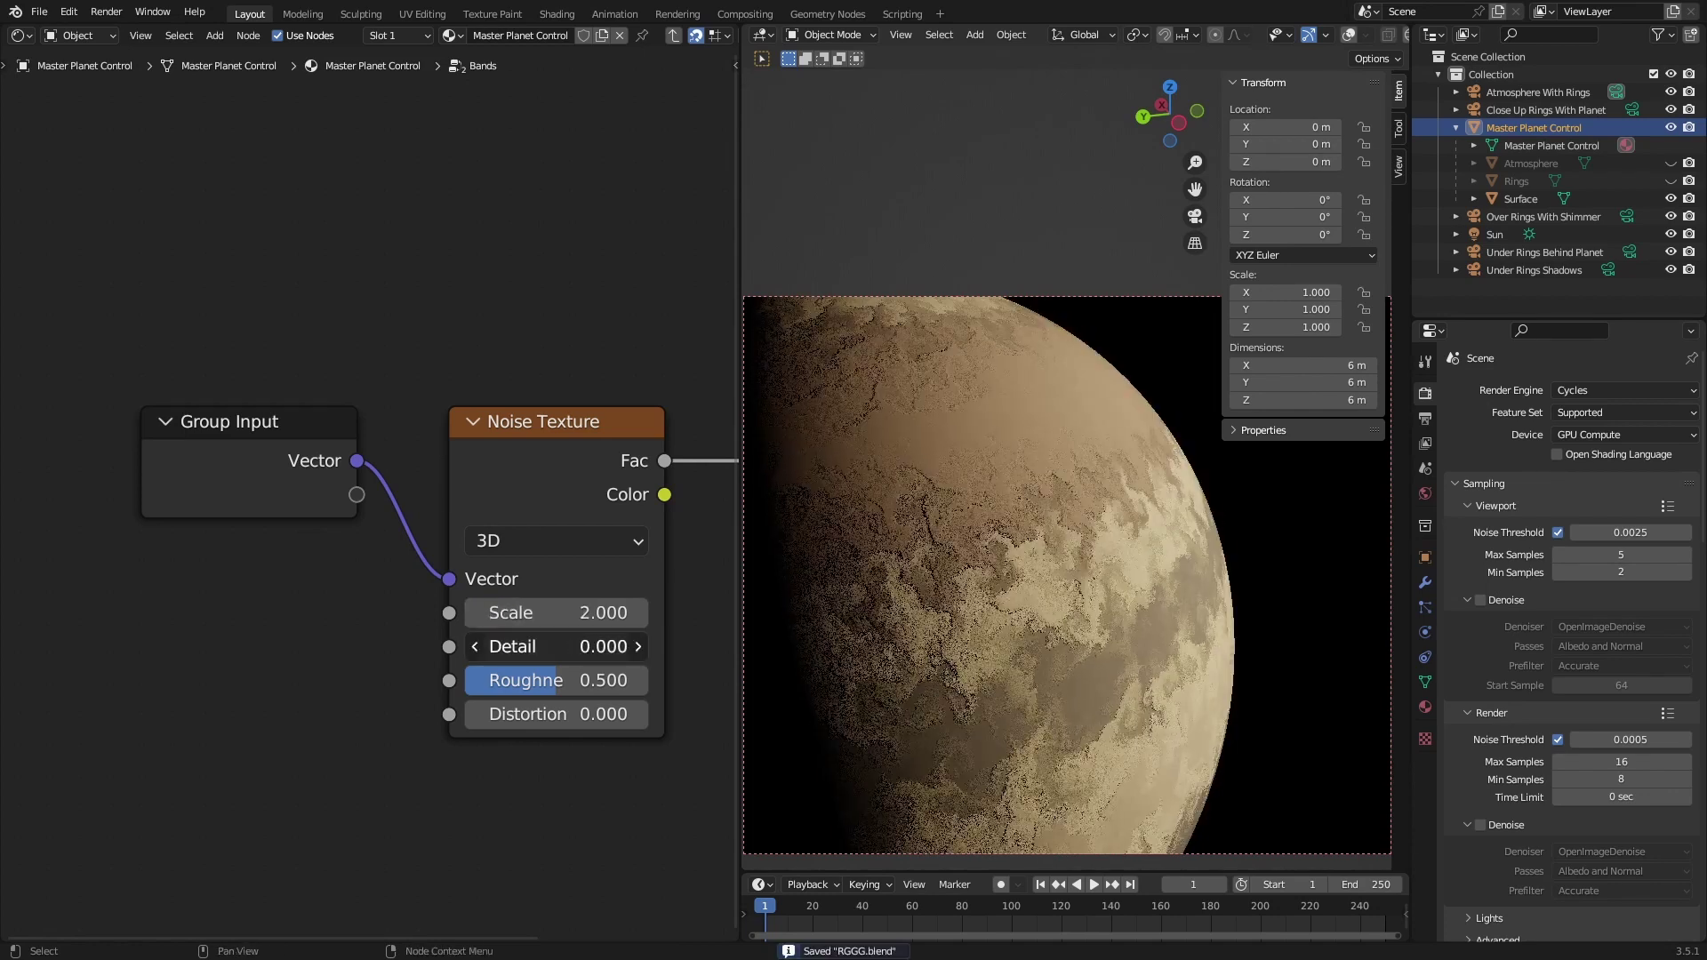
pyautogui.hotkey('ctrl', 'z')
pyautogui.moveTo(573, 667); pyautogui.dragTo(480, 680)
pyautogui.rightClick(466, 682)
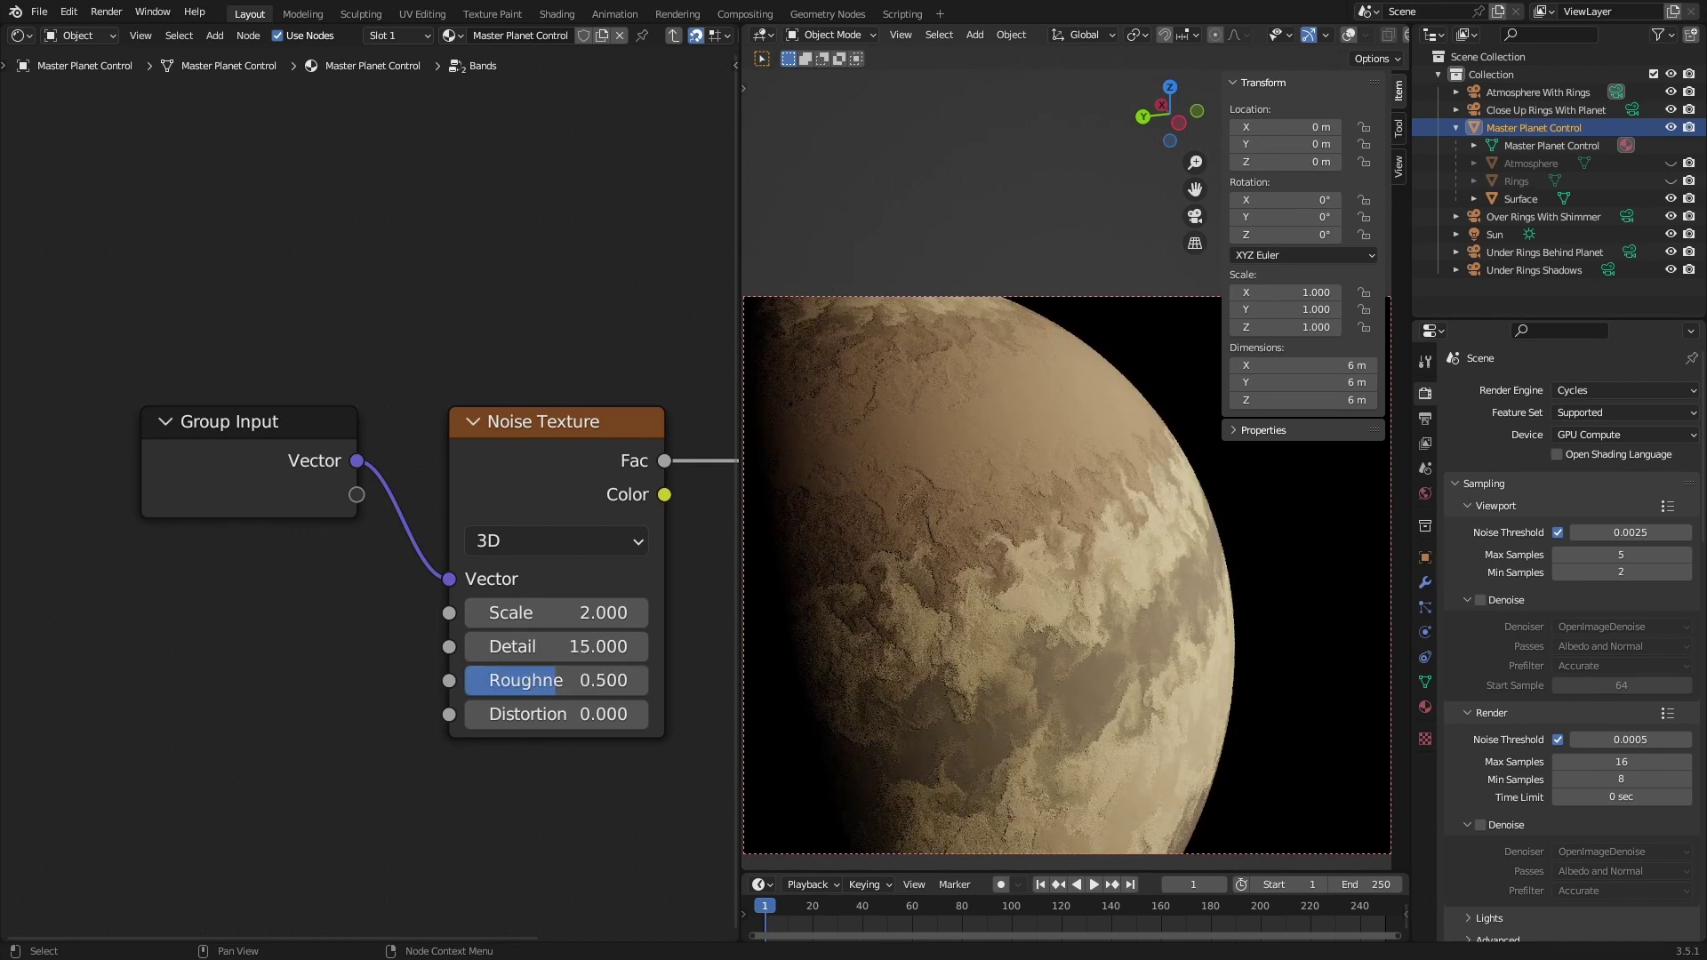
pyautogui.hotkey('ctrl', 's')
# - Set the Bands noise Scale to 2.5 and Roughness to 0, then orbit the planet
pyautogui.doubleClick(609, 613)
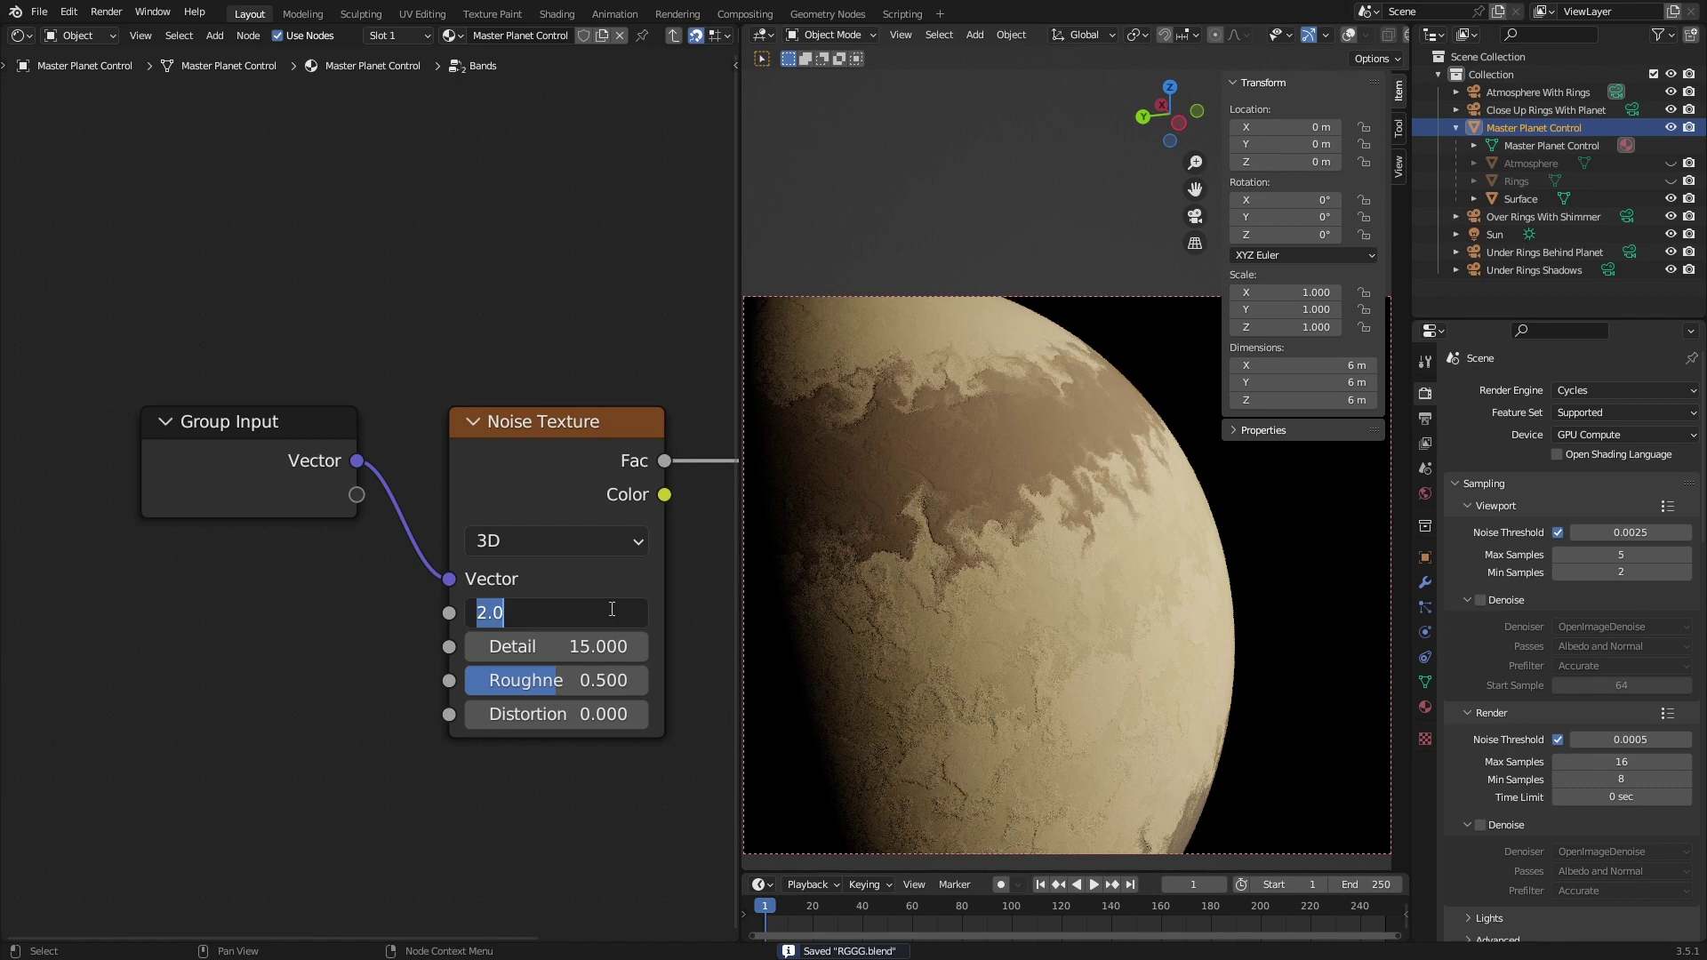
pyautogui.write('2.5')
pyautogui.press('Return')
pyautogui.moveTo(572, 680); pyautogui.dragTo(465, 680)
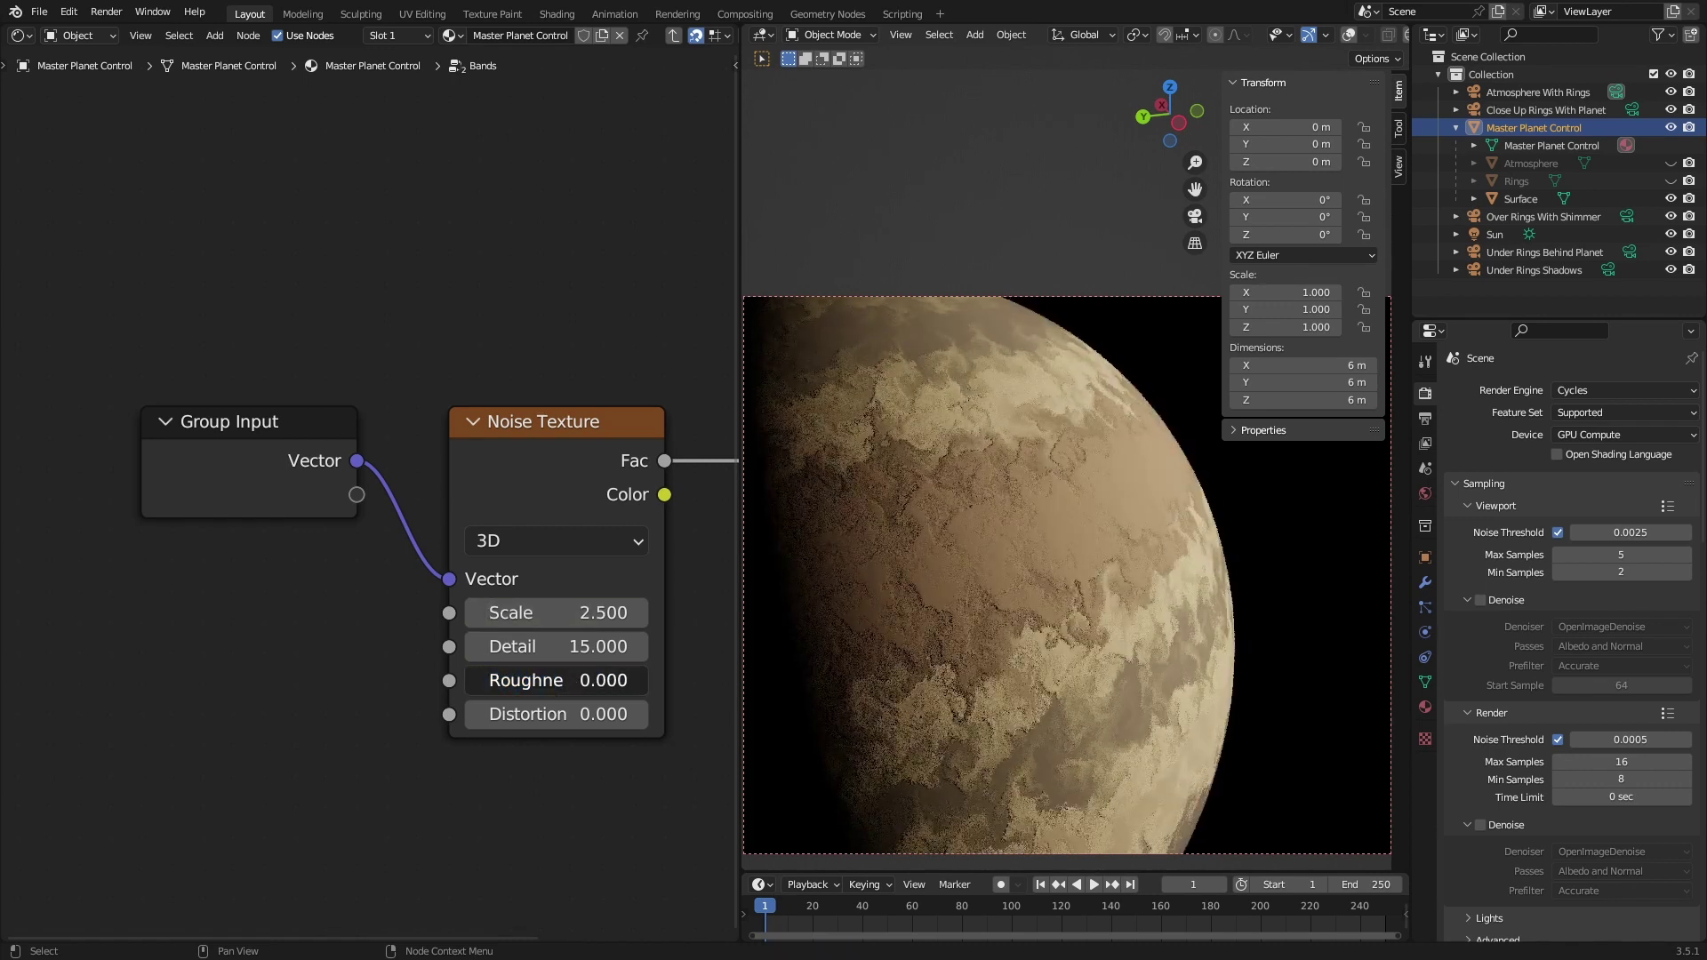
pyautogui.scroll(-5, 1122, 731)
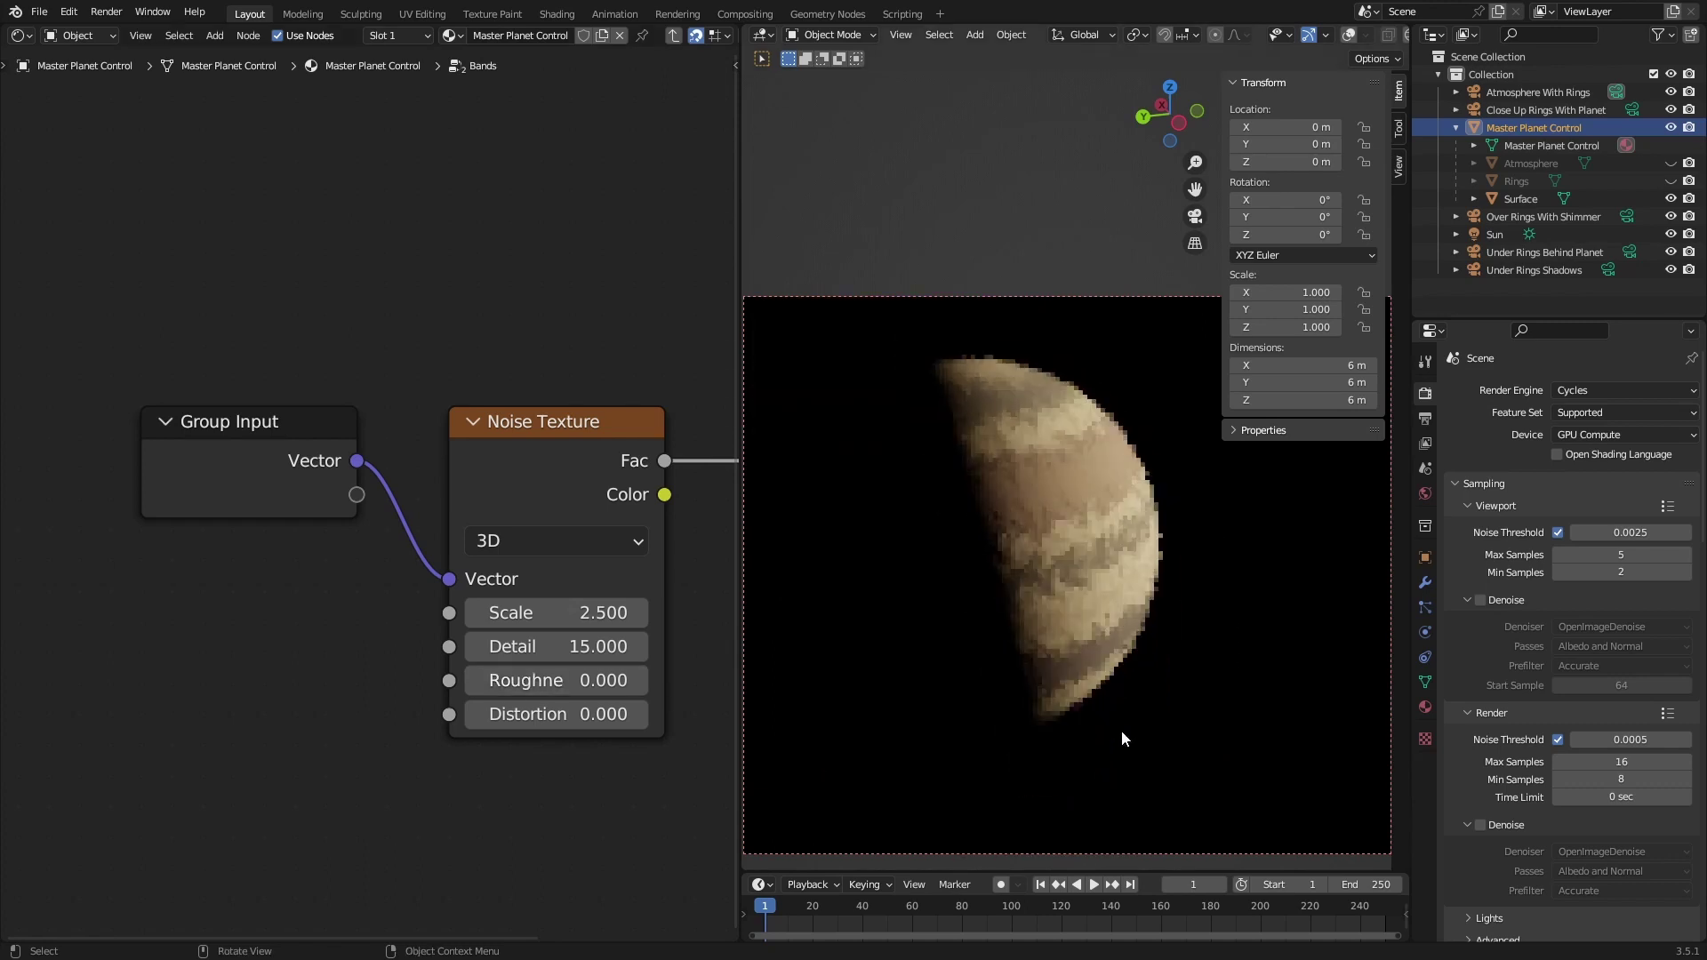
pyautogui.moveTo(1122, 731); pyautogui.dragTo(1079, 728, button='middle')
# - Leave the Bands group, save, and make the Rings object visible in the render
pyautogui.press('Tab')
pyautogui.scroll(-4, 510, 777)
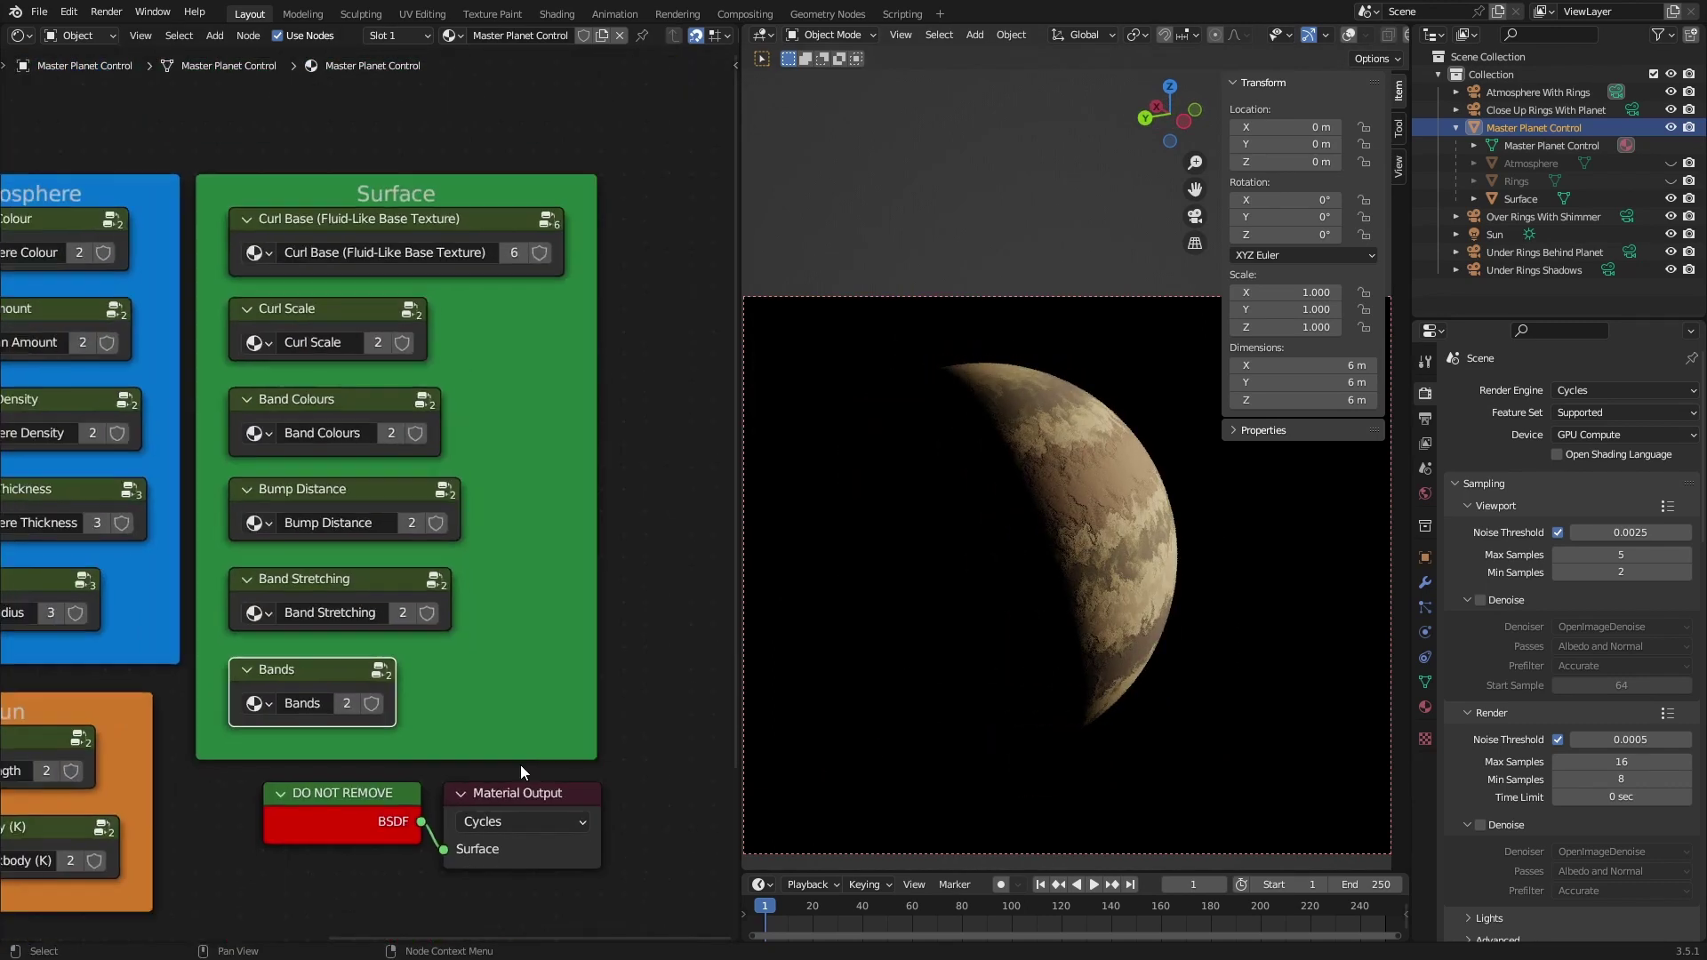
pyautogui.hotkey('ctrl', 's')
pyautogui.scroll(-3, 449, 782)
pyautogui.moveTo(329, 749); pyautogui.dragTo(508, 690, button='middle')
pyautogui.scroll(2, 525, 709)
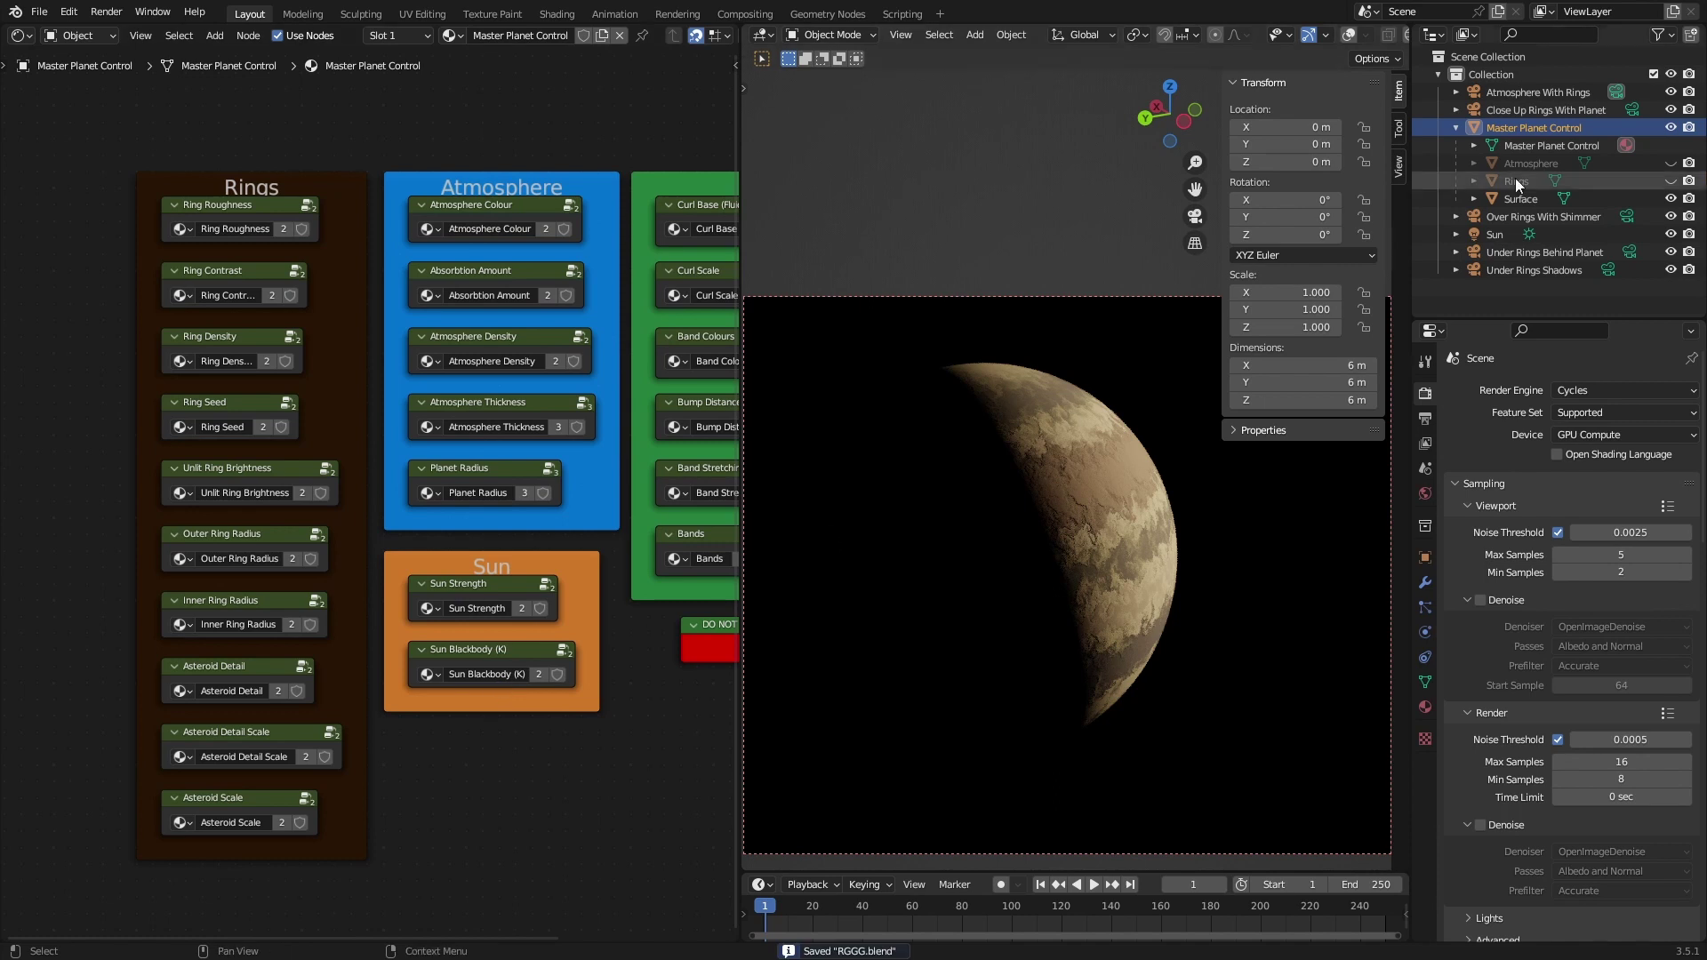
pyautogui.click(1670, 181)
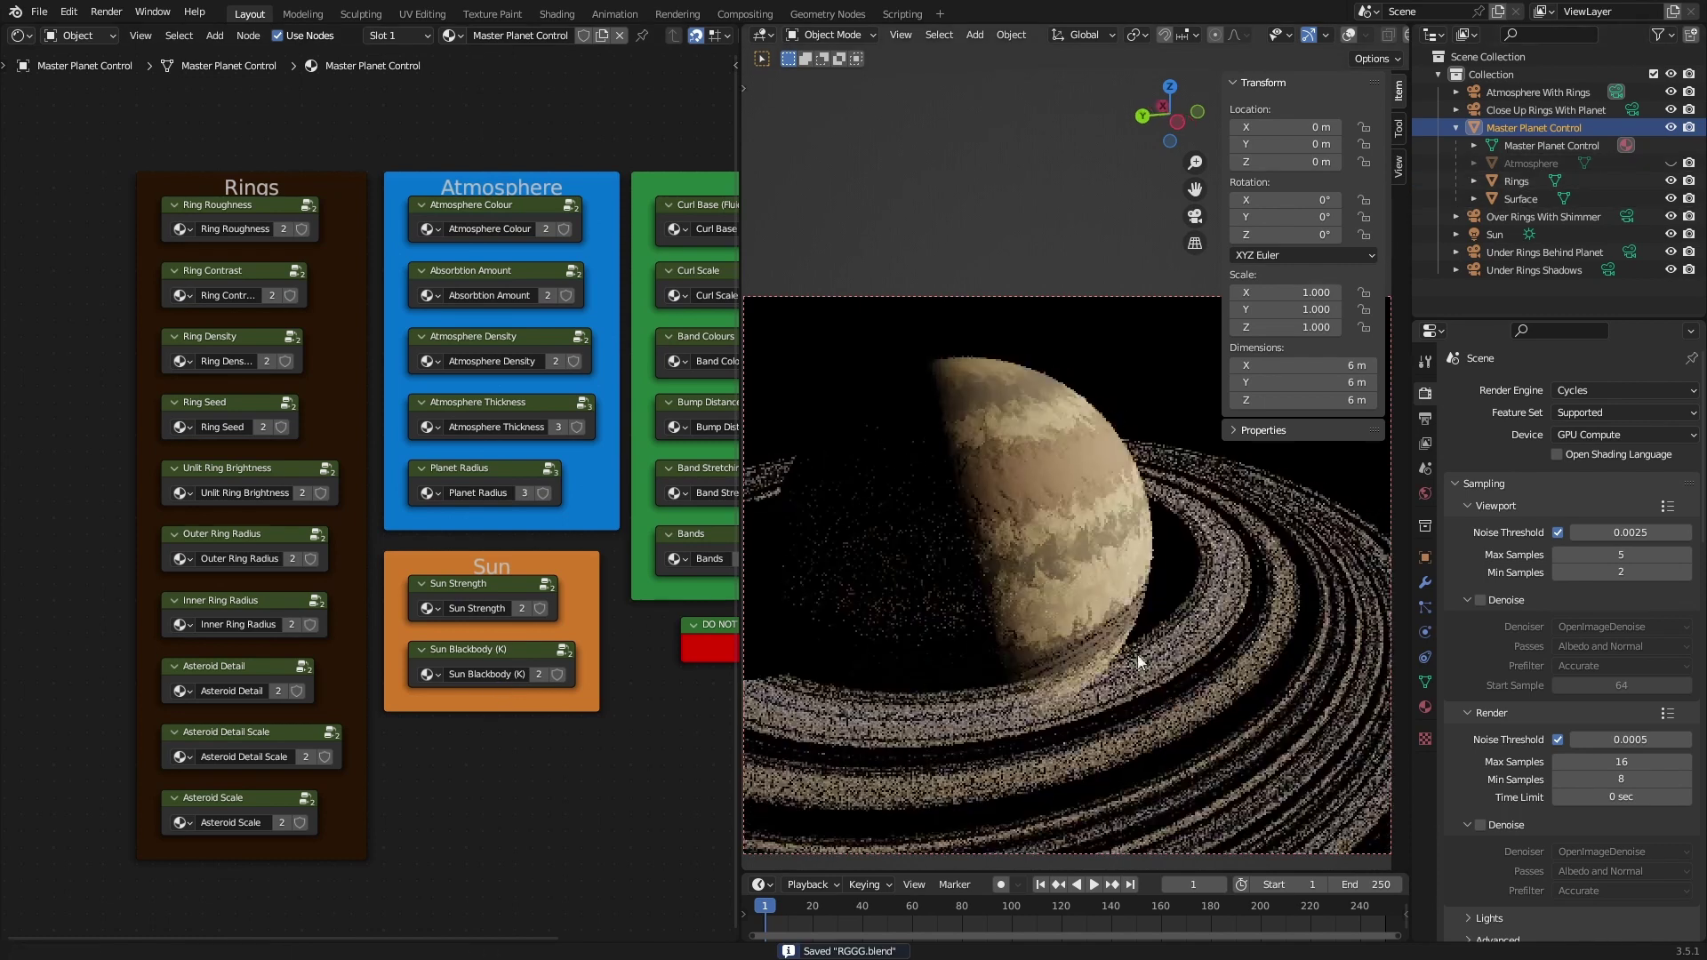
# - Select Rings, enable overlays, and frame the whole ringed planet with the sidebar hidden
pyautogui.scroll(5, 1060, 589)
pyautogui.scroll(-3, 1170, 628)
pyautogui.moveTo(1170, 628)
pyautogui.mouseDown(button='middle')
pyautogui.moveTo(1229, 670)
pyautogui.moveTo(1153, 636)
pyautogui.moveTo(1163, 619)
pyautogui.mouseUp(button='middle')
pyautogui.click(1561, 182)
pyautogui.click(1352, 34)
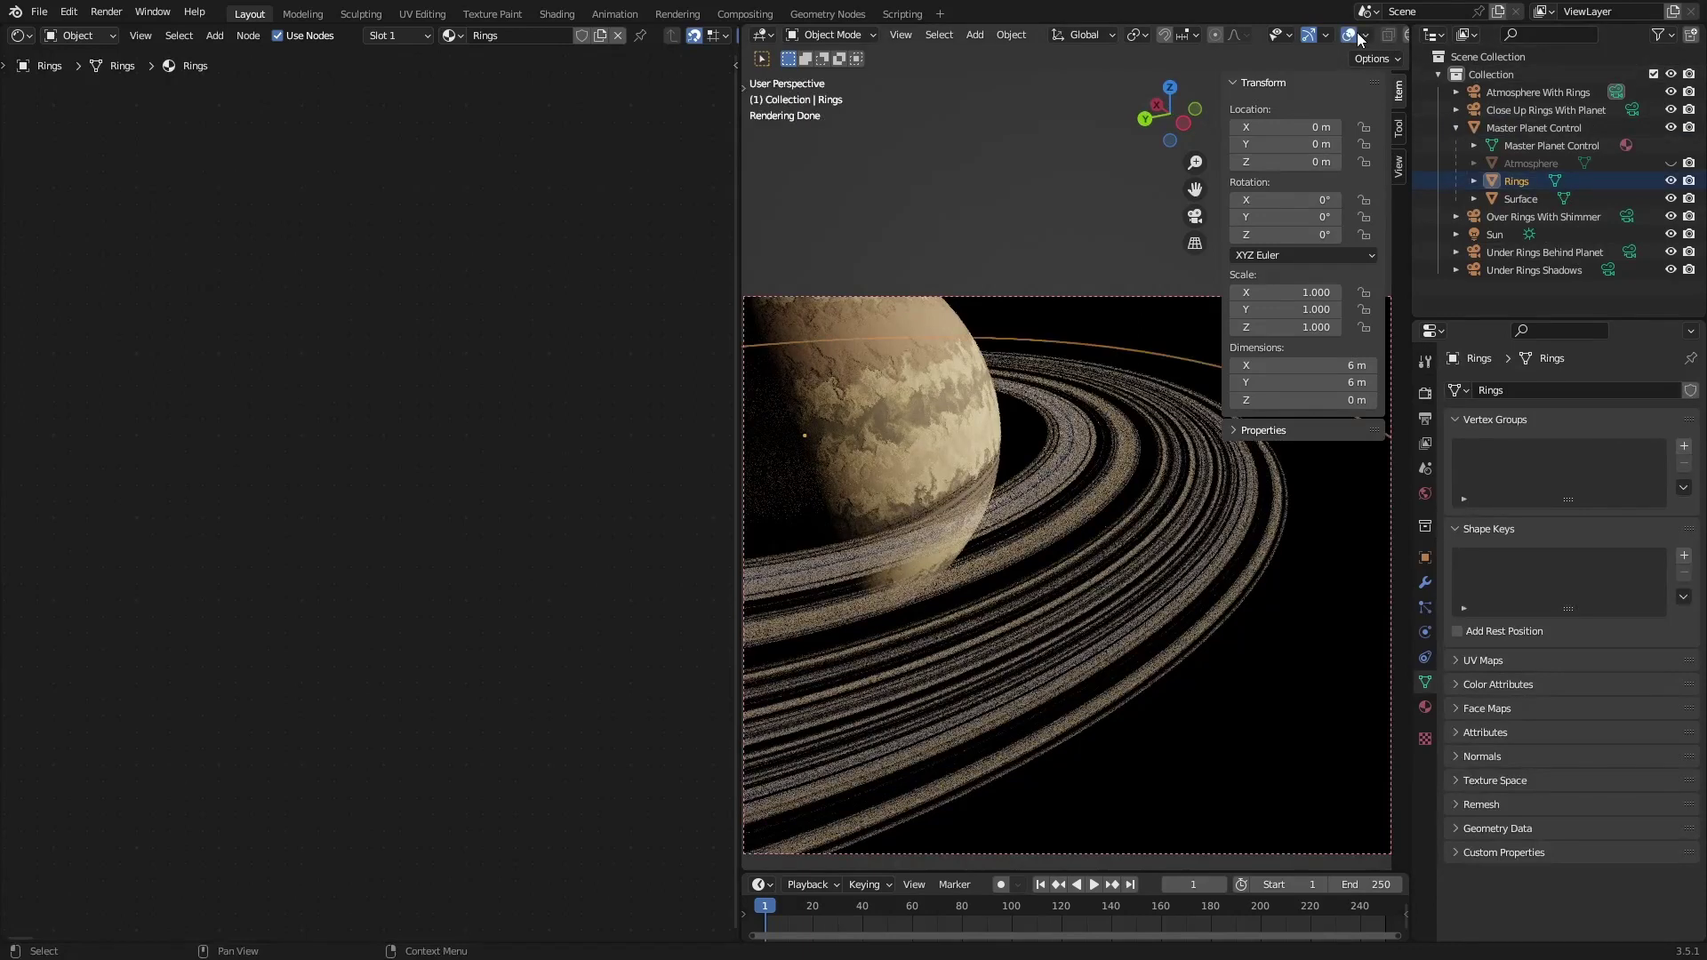
pyautogui.scroll(-2, 1063, 635)
pyautogui.moveTo(1063, 635); pyautogui.dragTo(1203, 620, button='middle')
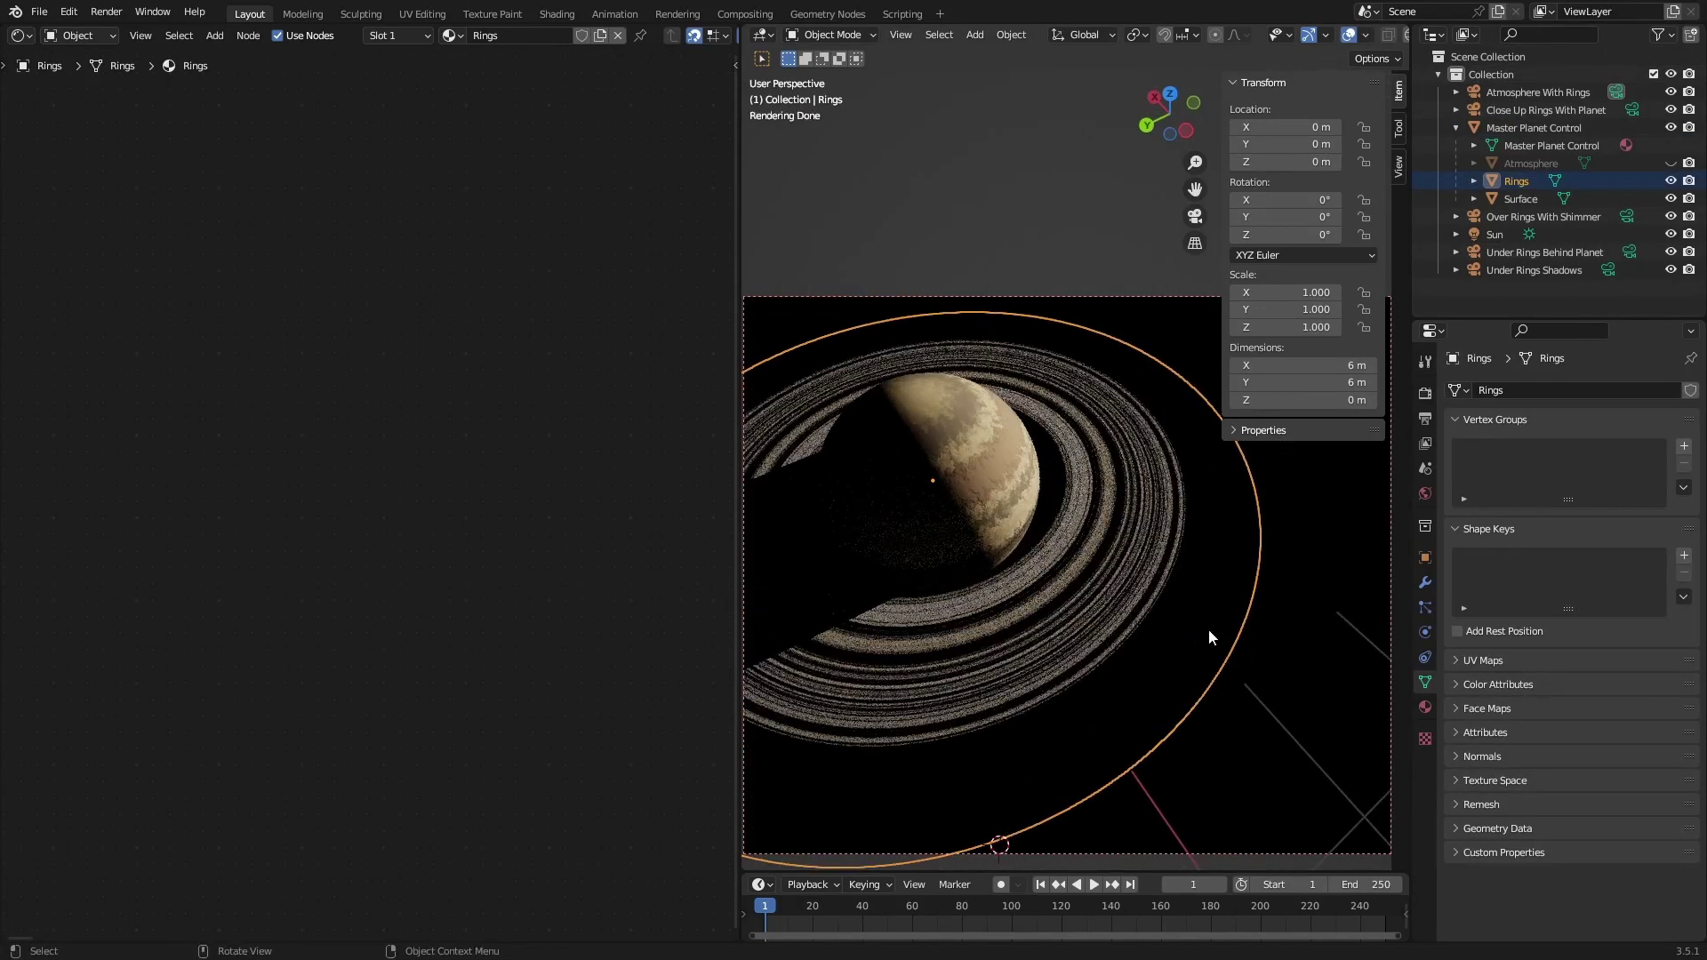
pyautogui.moveTo(1029, 544); pyautogui.dragTo(794, 377, button='middle')
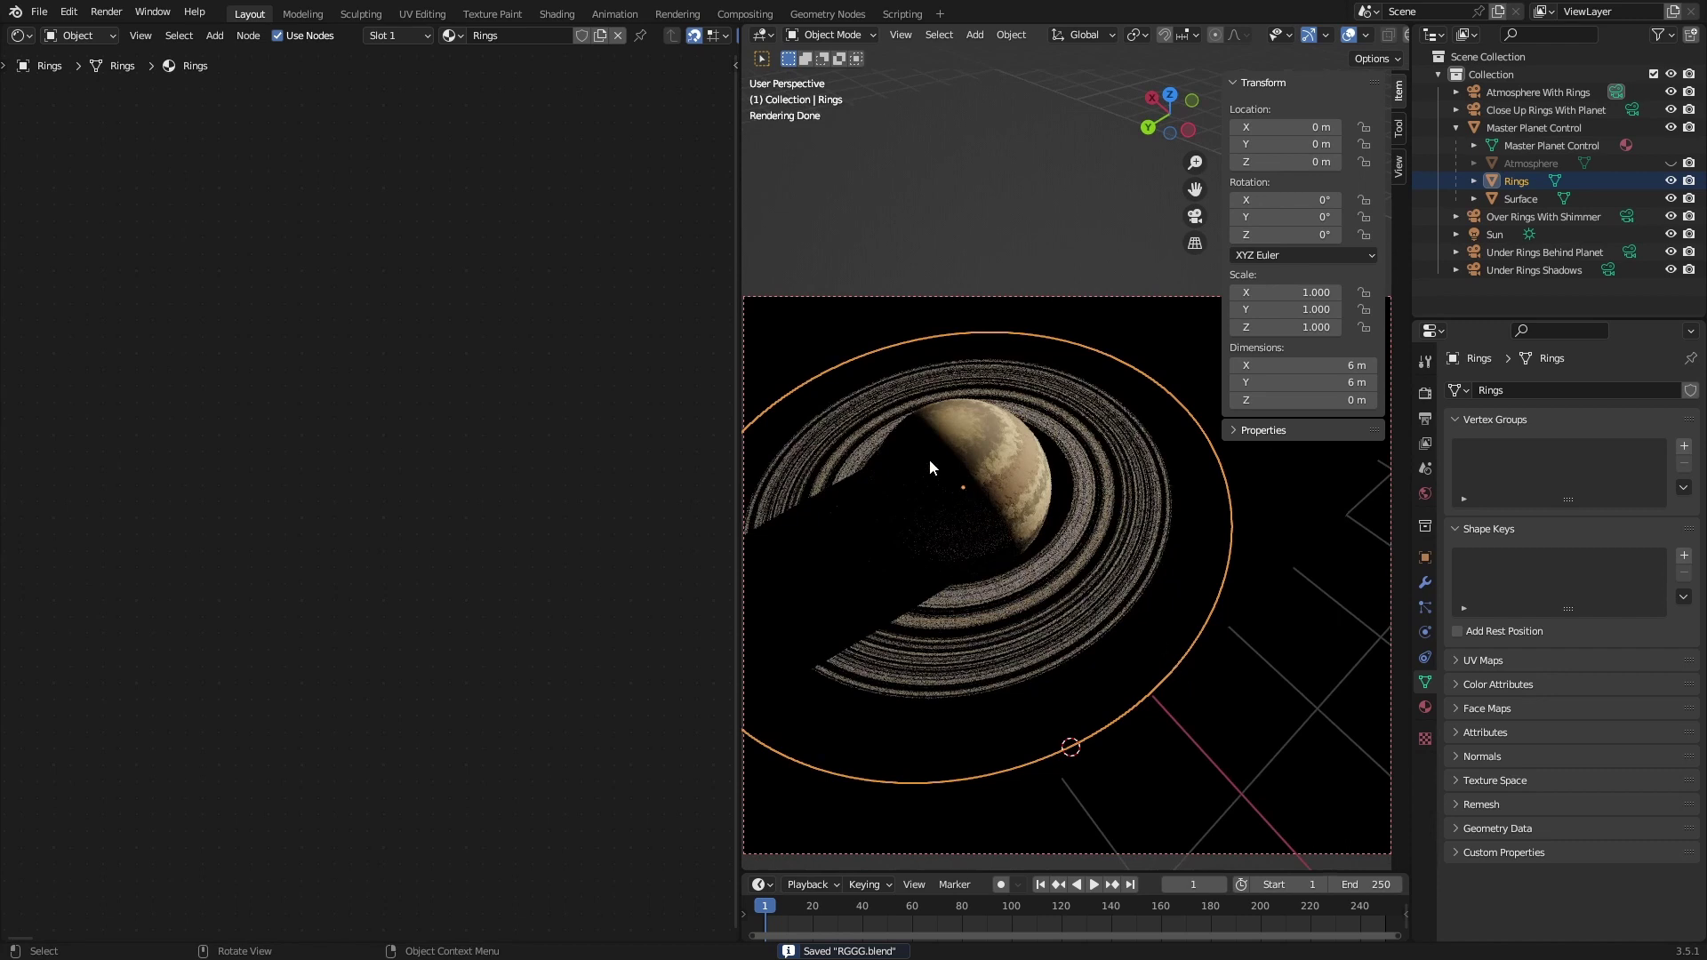
pyautogui.scroll(4, 1134, 579)
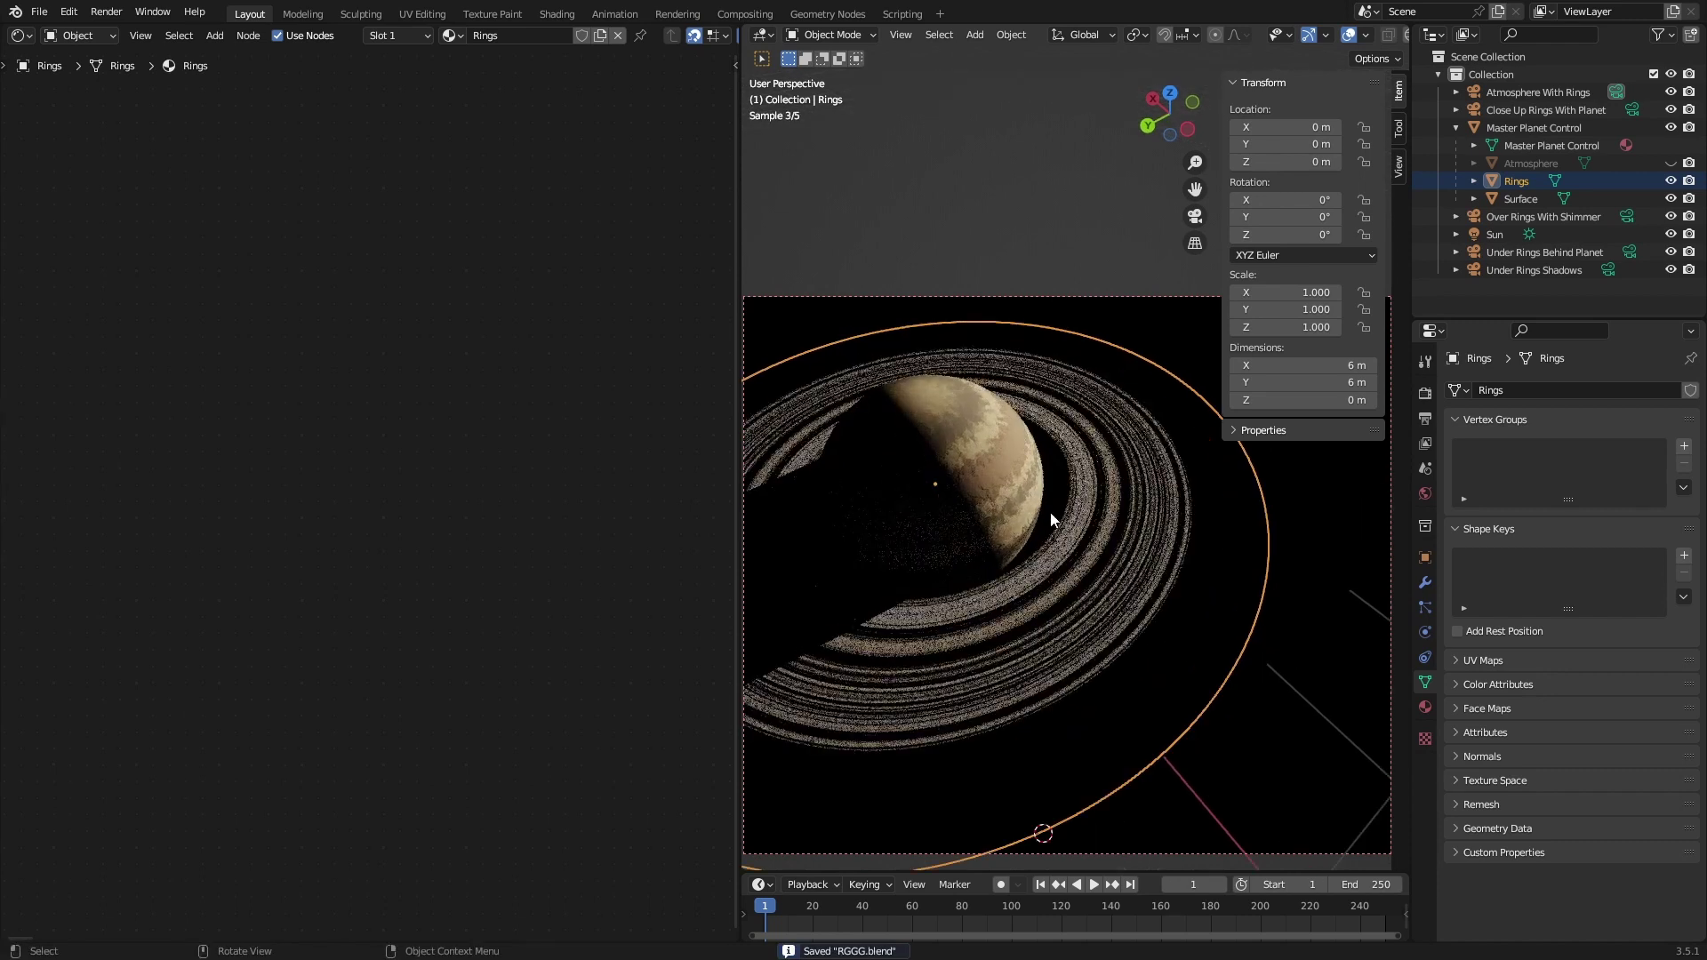
pyautogui.keyDown('shift'); pyautogui.moveTo(1115, 594); pyautogui.dragTo(1140, 568, button='middle'); pyautogui.keyUp('shift')
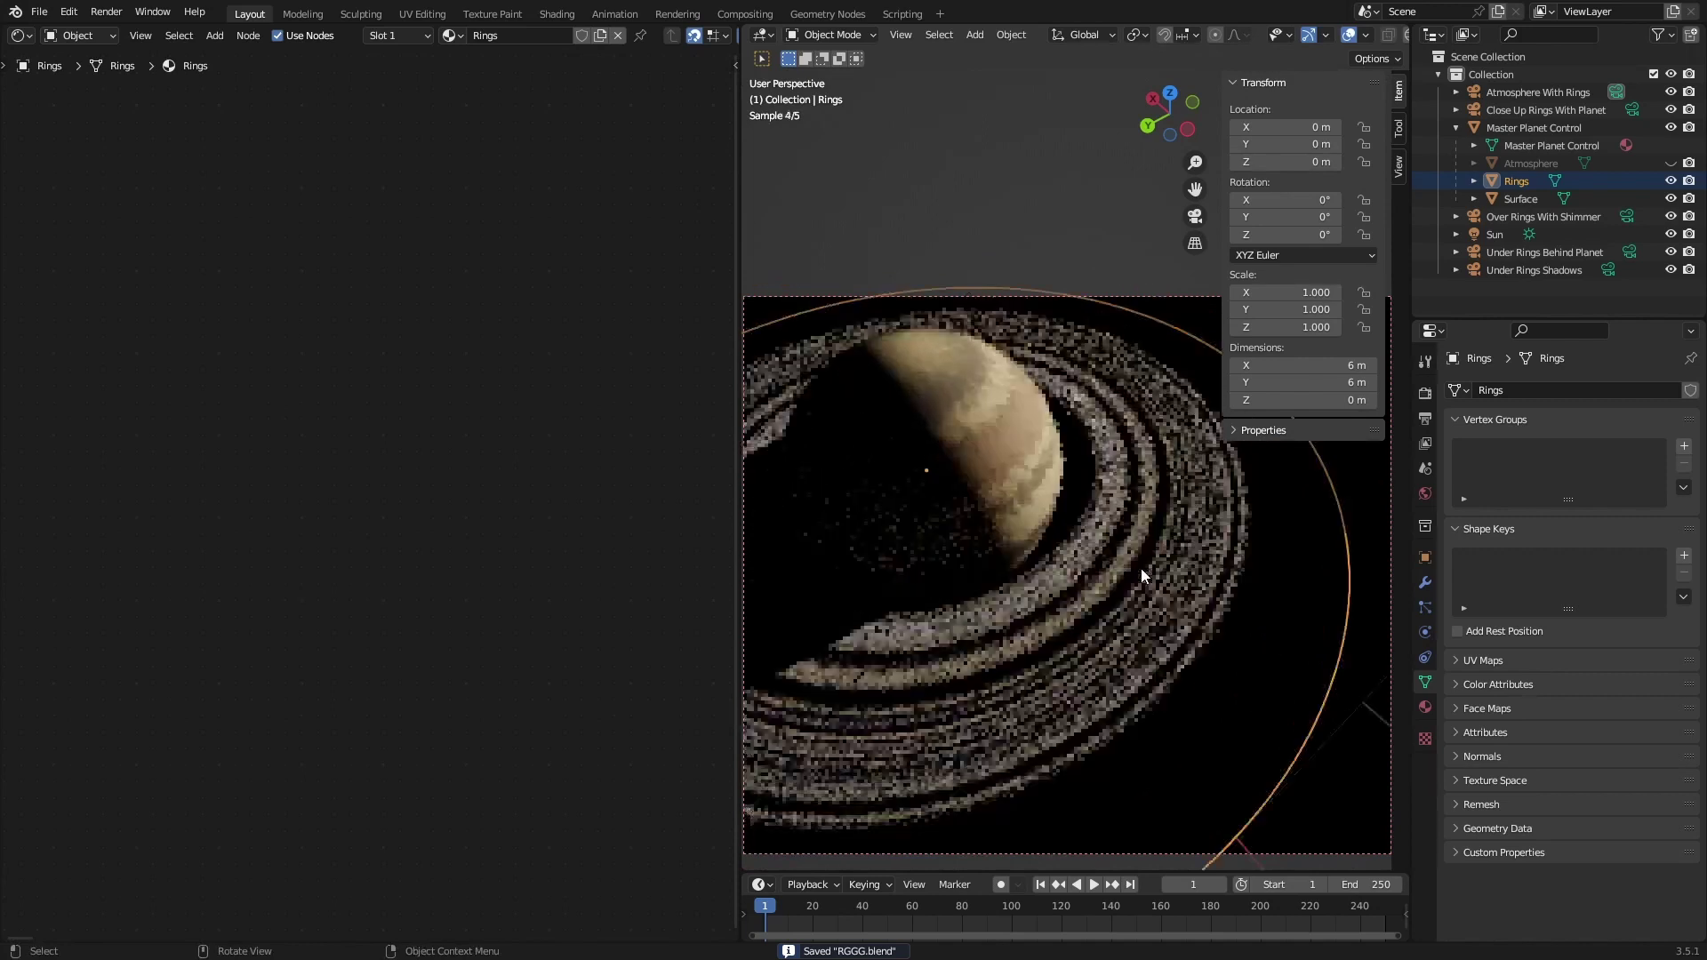
pyautogui.press('n')
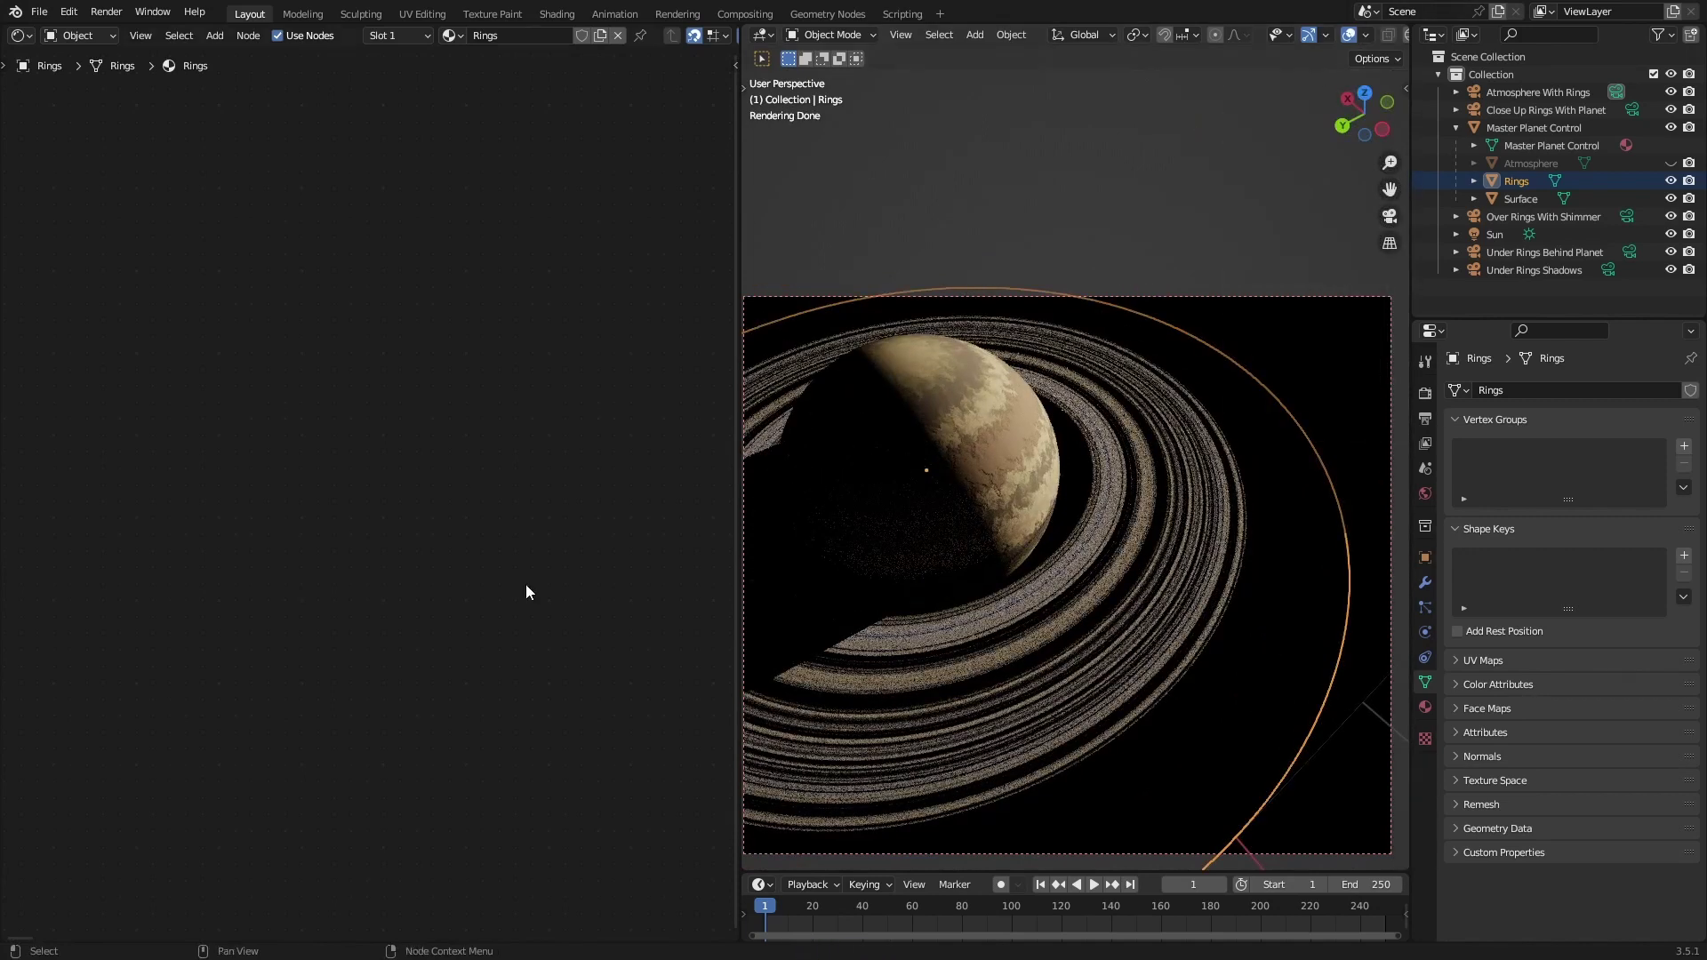
# - Select Master Planet Control, save, and bring its node frames into view
pyautogui.click(1535, 133)
pyautogui.moveTo(507, 602); pyautogui.dragTo(386, 588, button='middle')
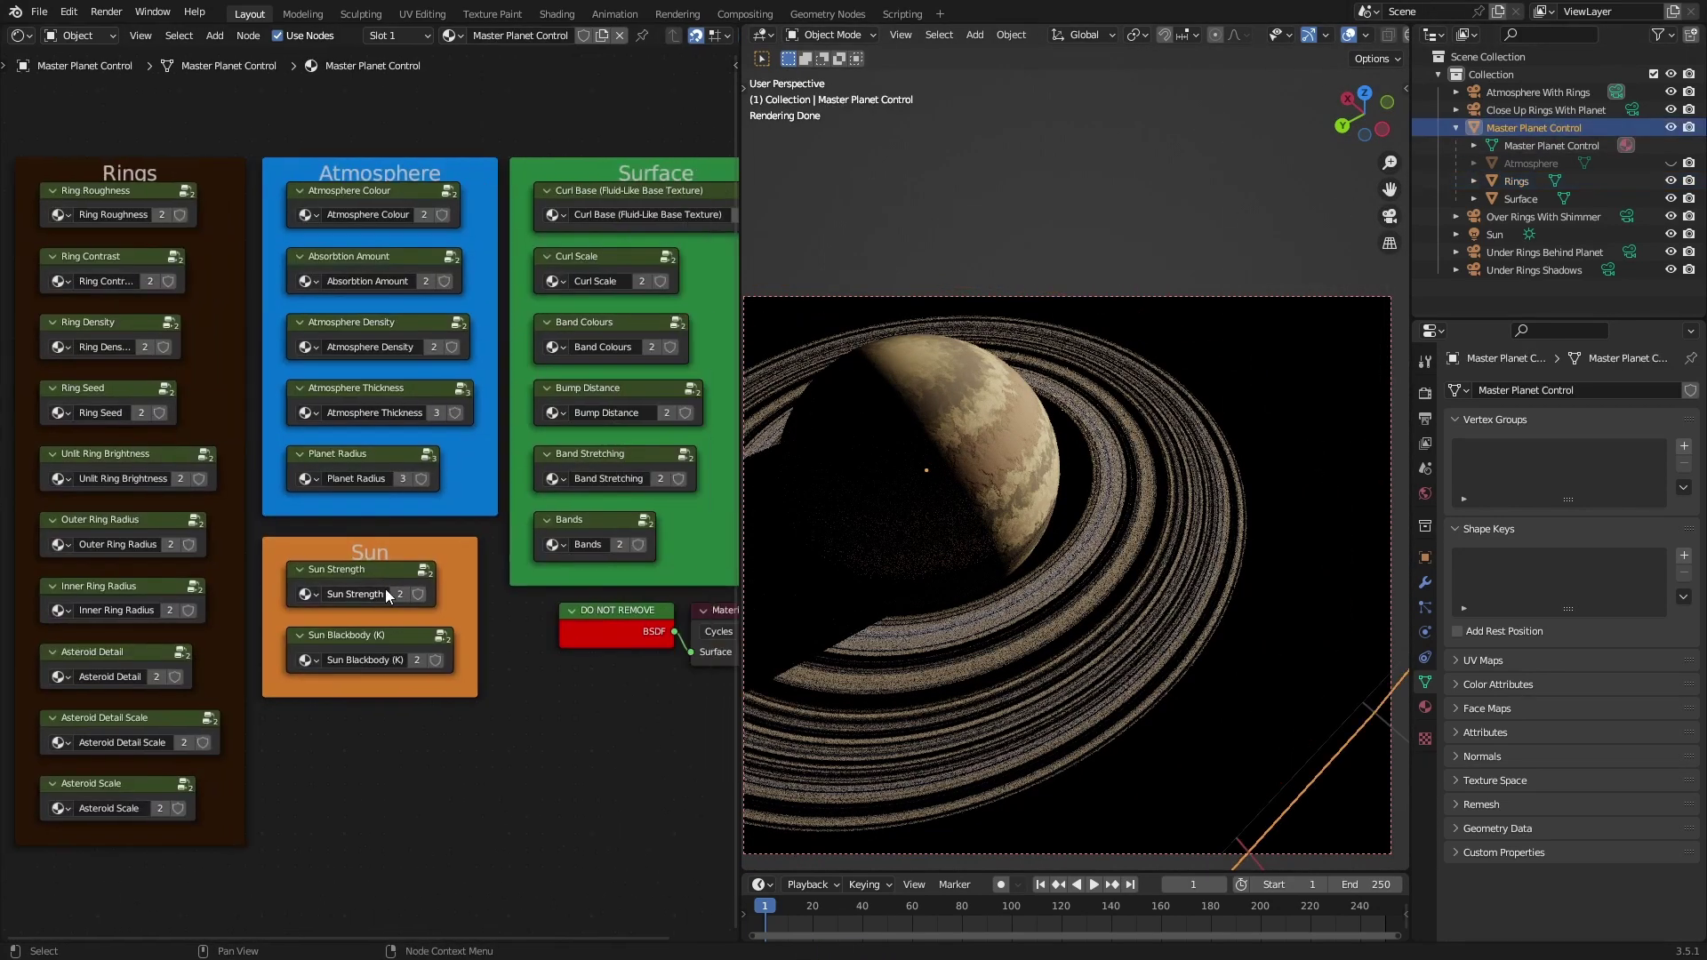
pyautogui.hotkey('ctrl', 's')
pyautogui.moveTo(89, 371); pyautogui.dragTo(233, 443, button='middle')
pyautogui.scroll(3, 233, 443)
pyautogui.moveTo(825, 583); pyautogui.dragTo(1062, 614, button='middle')
# - Adjust the Ring Roughness and Ring Contrast values inside their groups
pyautogui.click(285, 230)
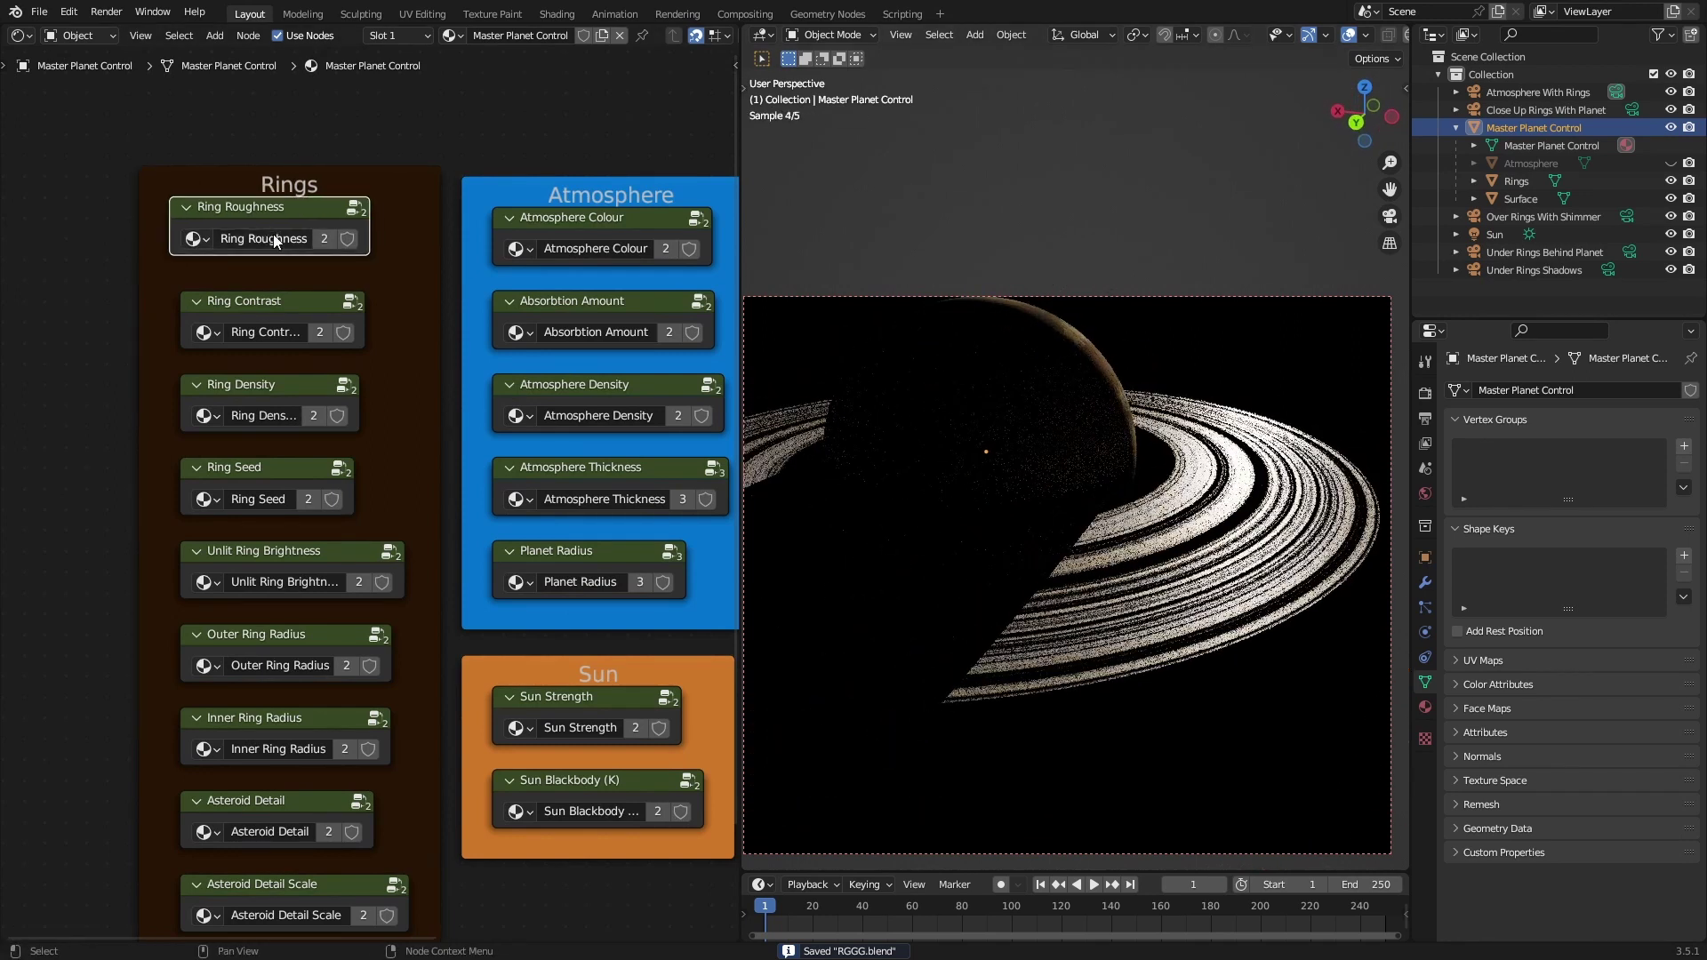
pyautogui.press('Tab')
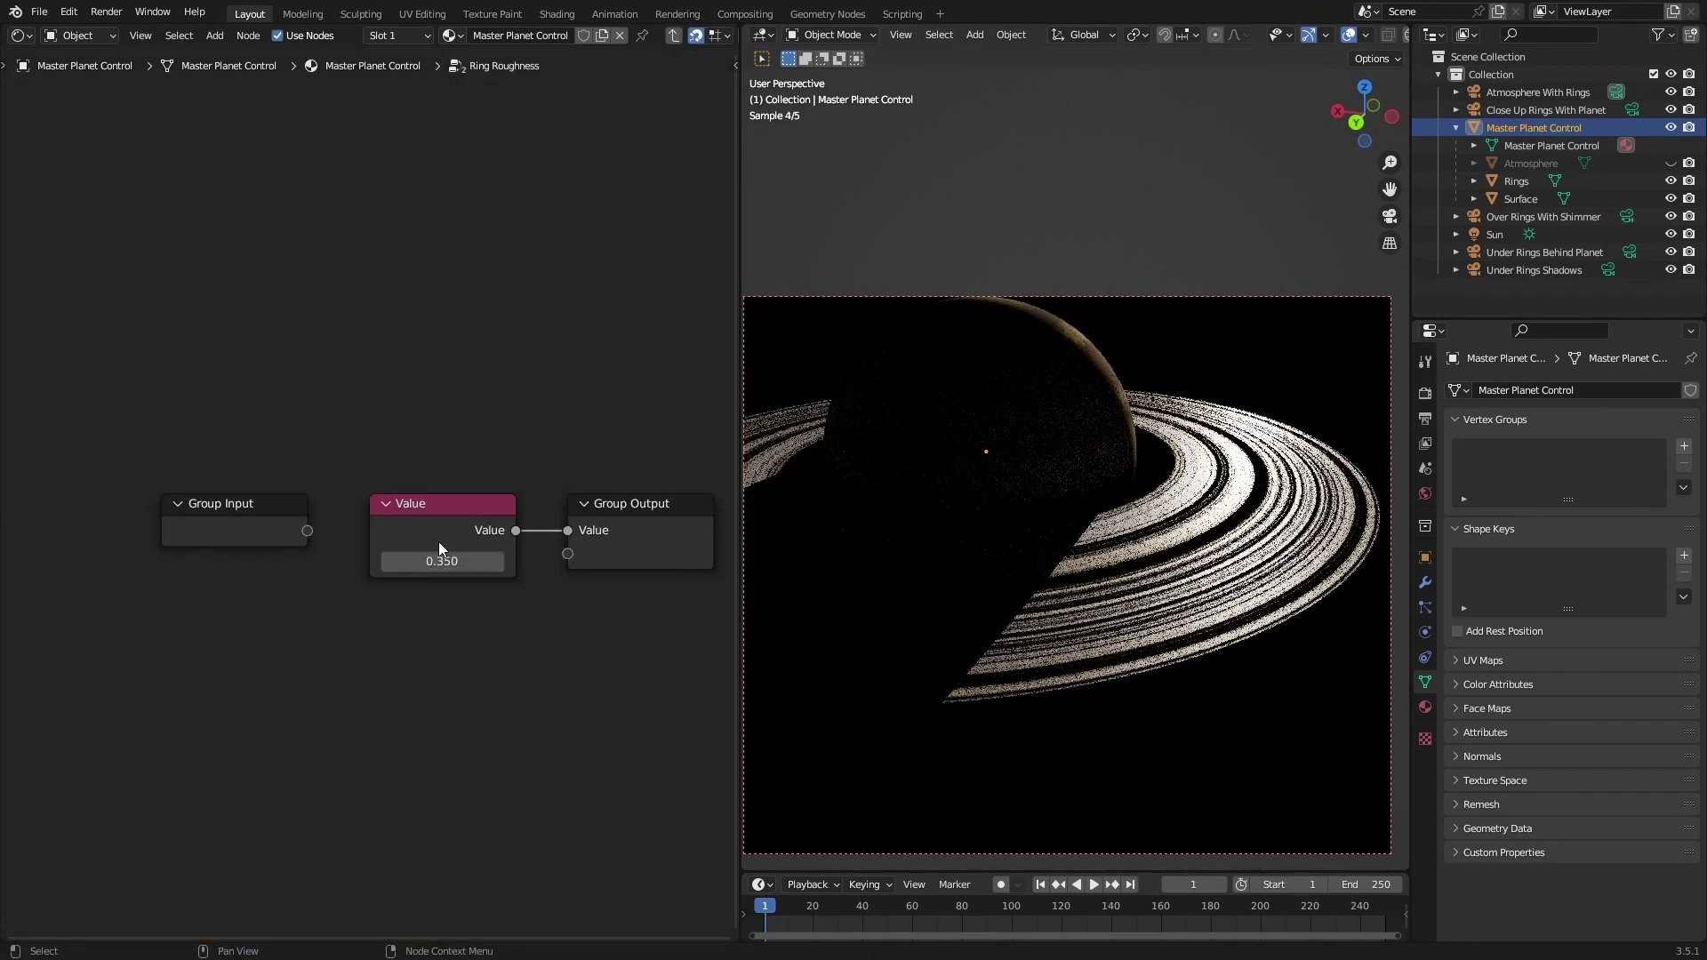
pyautogui.moveTo(441, 561); pyautogui.dragTo(516, 561)
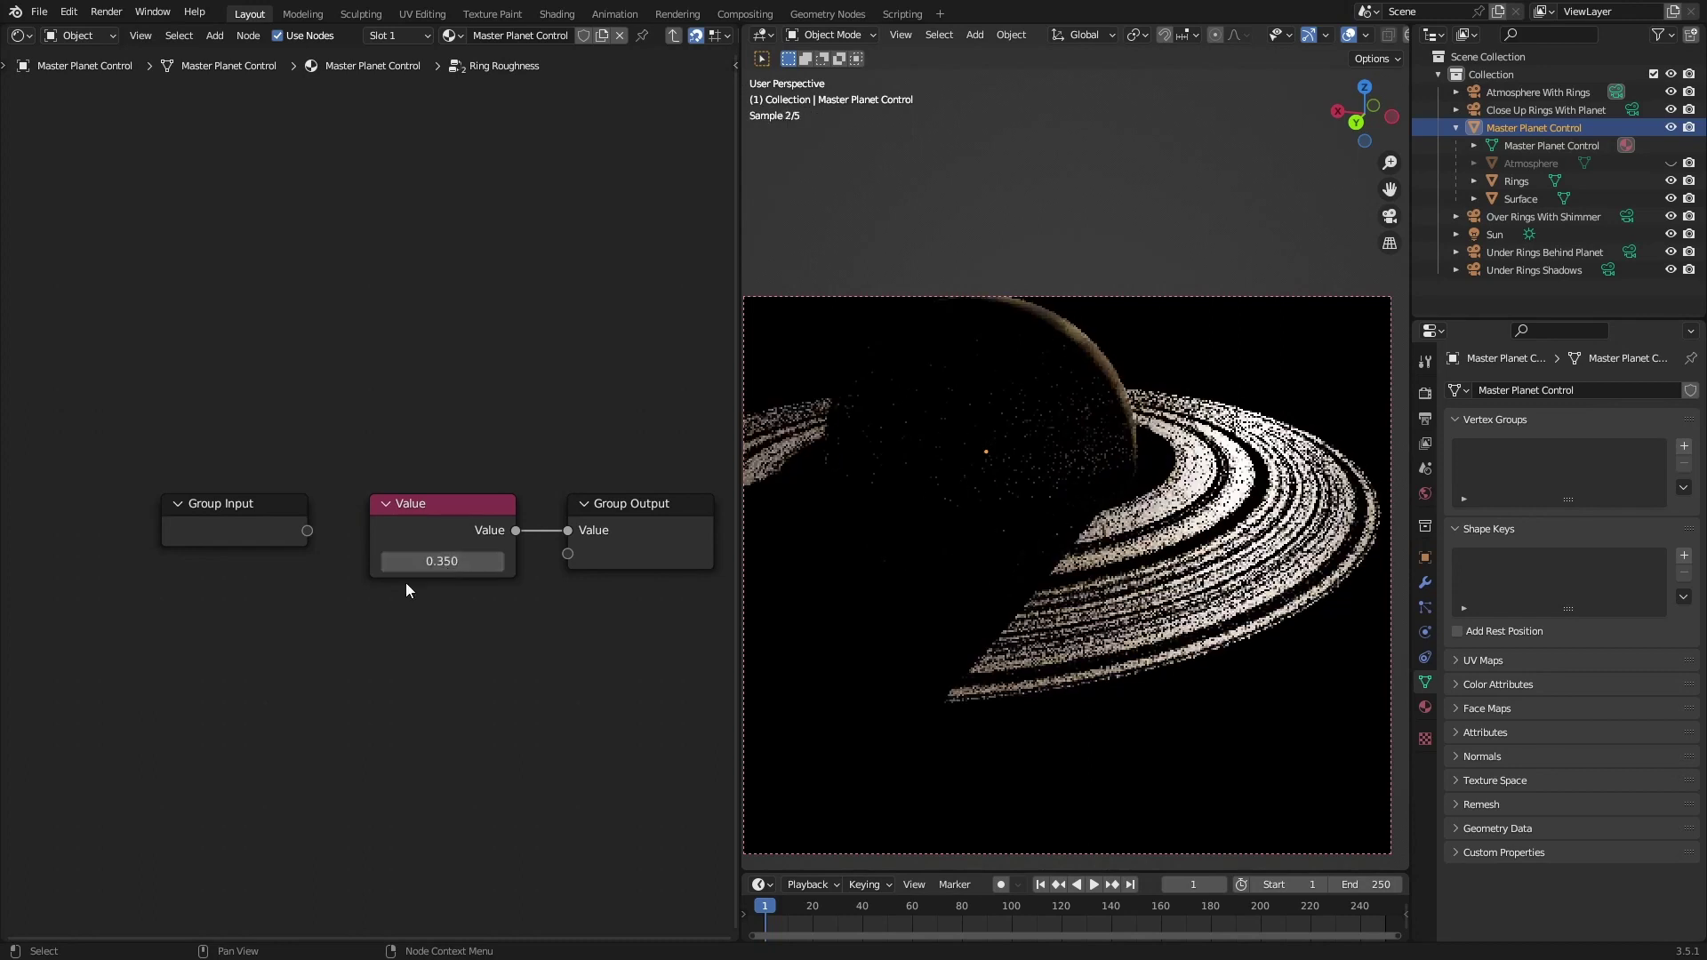
pyautogui.press('Tab')
pyautogui.click(265, 305)
pyautogui.press('Tab')
pyautogui.moveTo(429, 561); pyautogui.dragTo(383, 561)
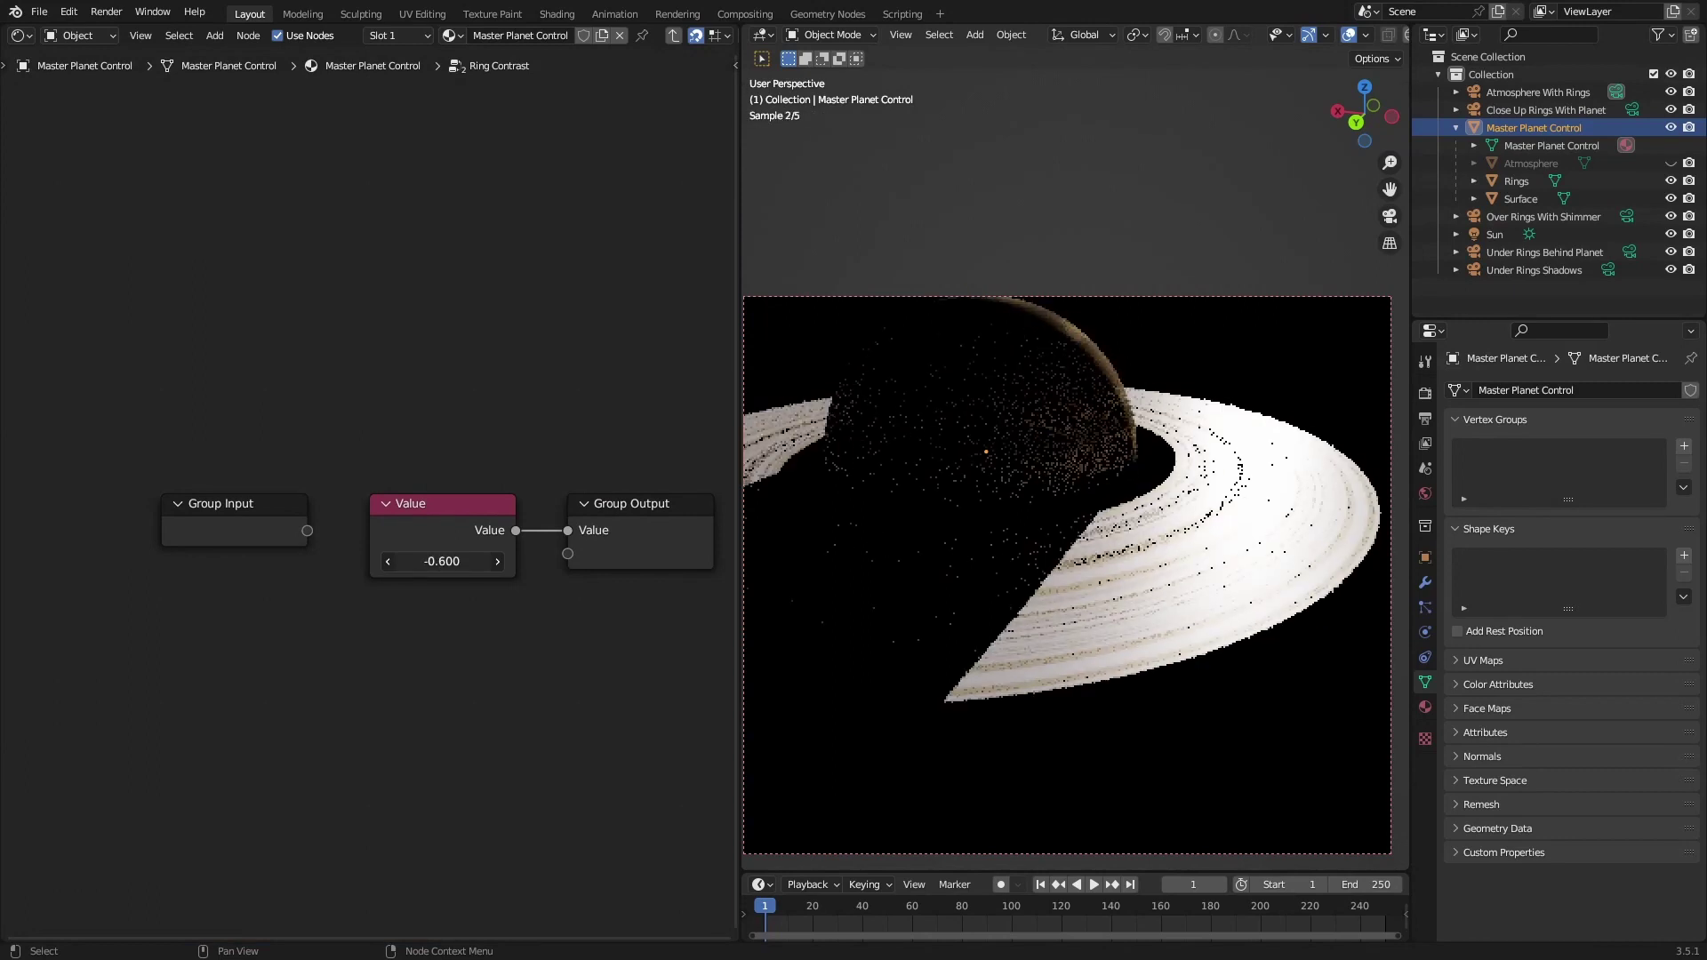
pyautogui.press('Tab')
# - Try Ring Density at 0 and about 70.7, then set it back to 16
pyautogui.click(298, 406)
pyautogui.press('Tab')
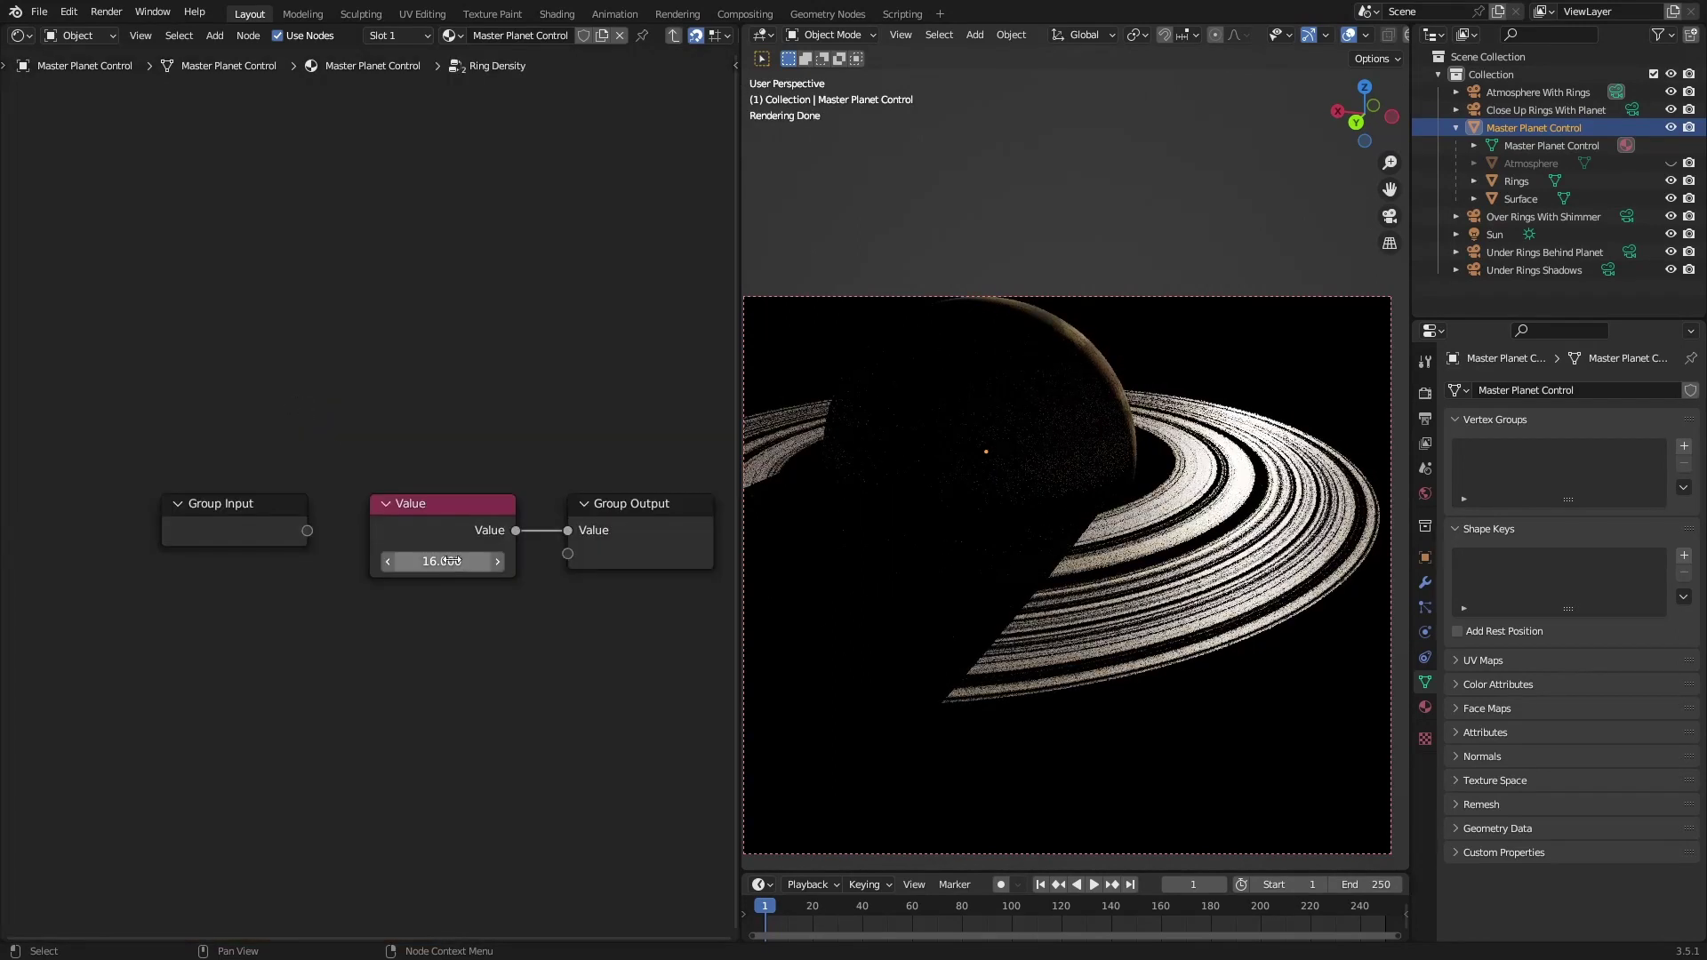
pyautogui.write('0')
pyautogui.press('Return')
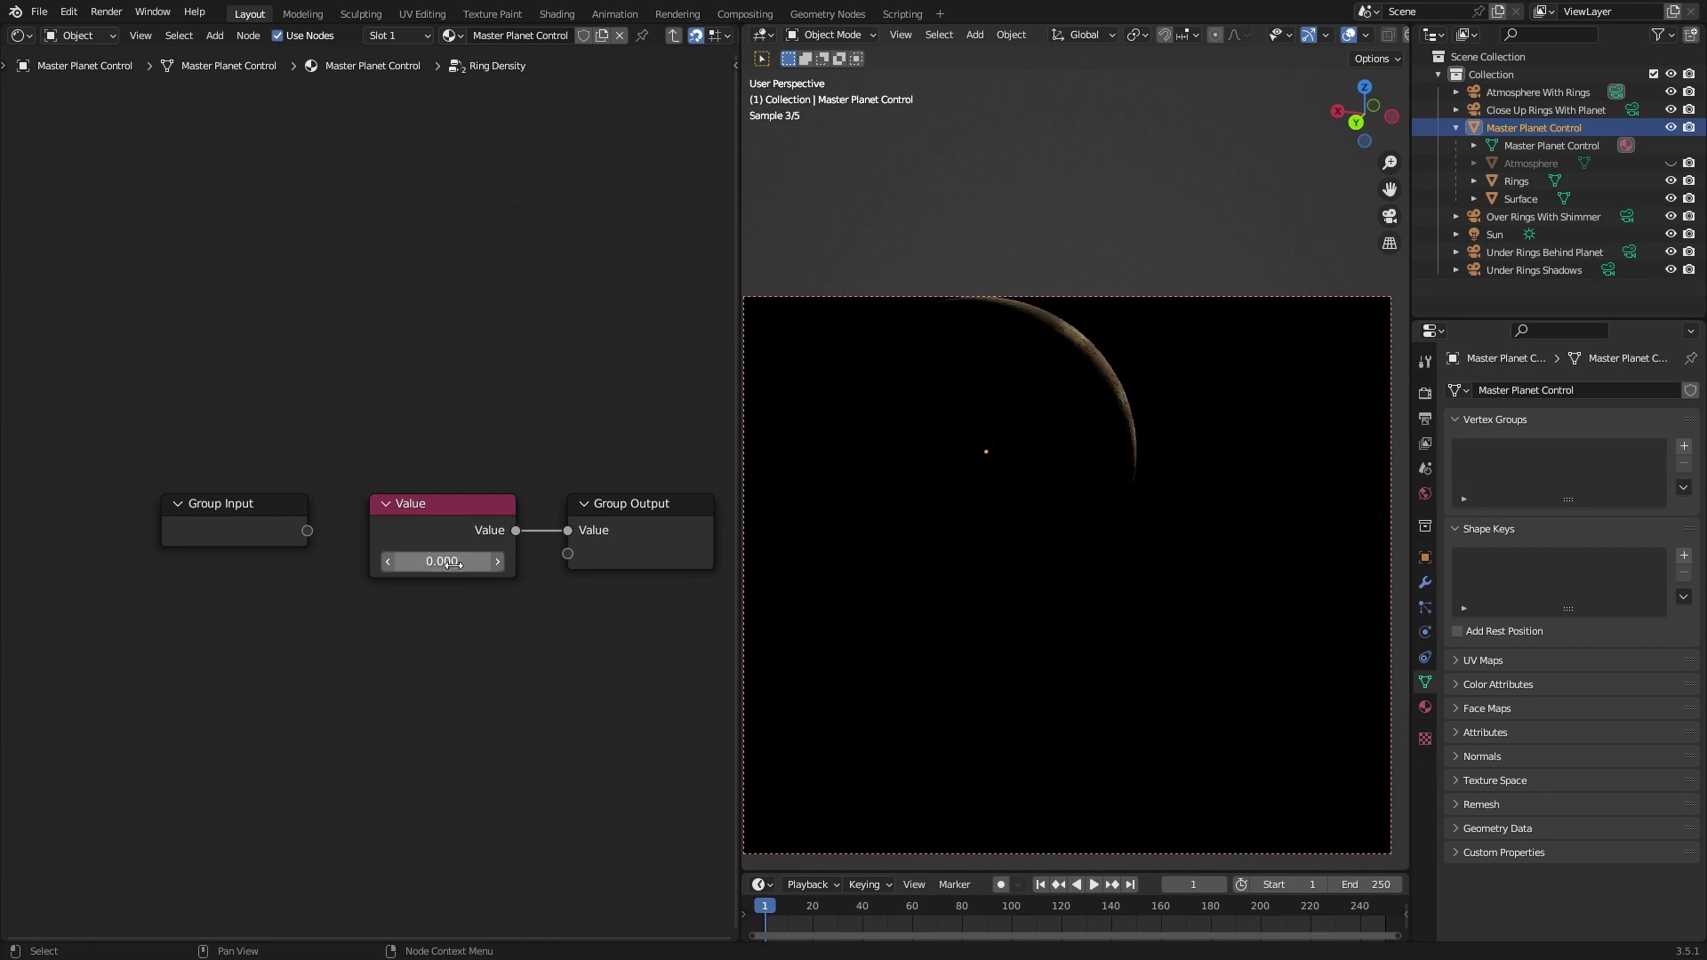
pyautogui.moveTo(441, 562); pyautogui.dragTo(516, 561)
pyautogui.click(449, 561)
pyautogui.write('16')
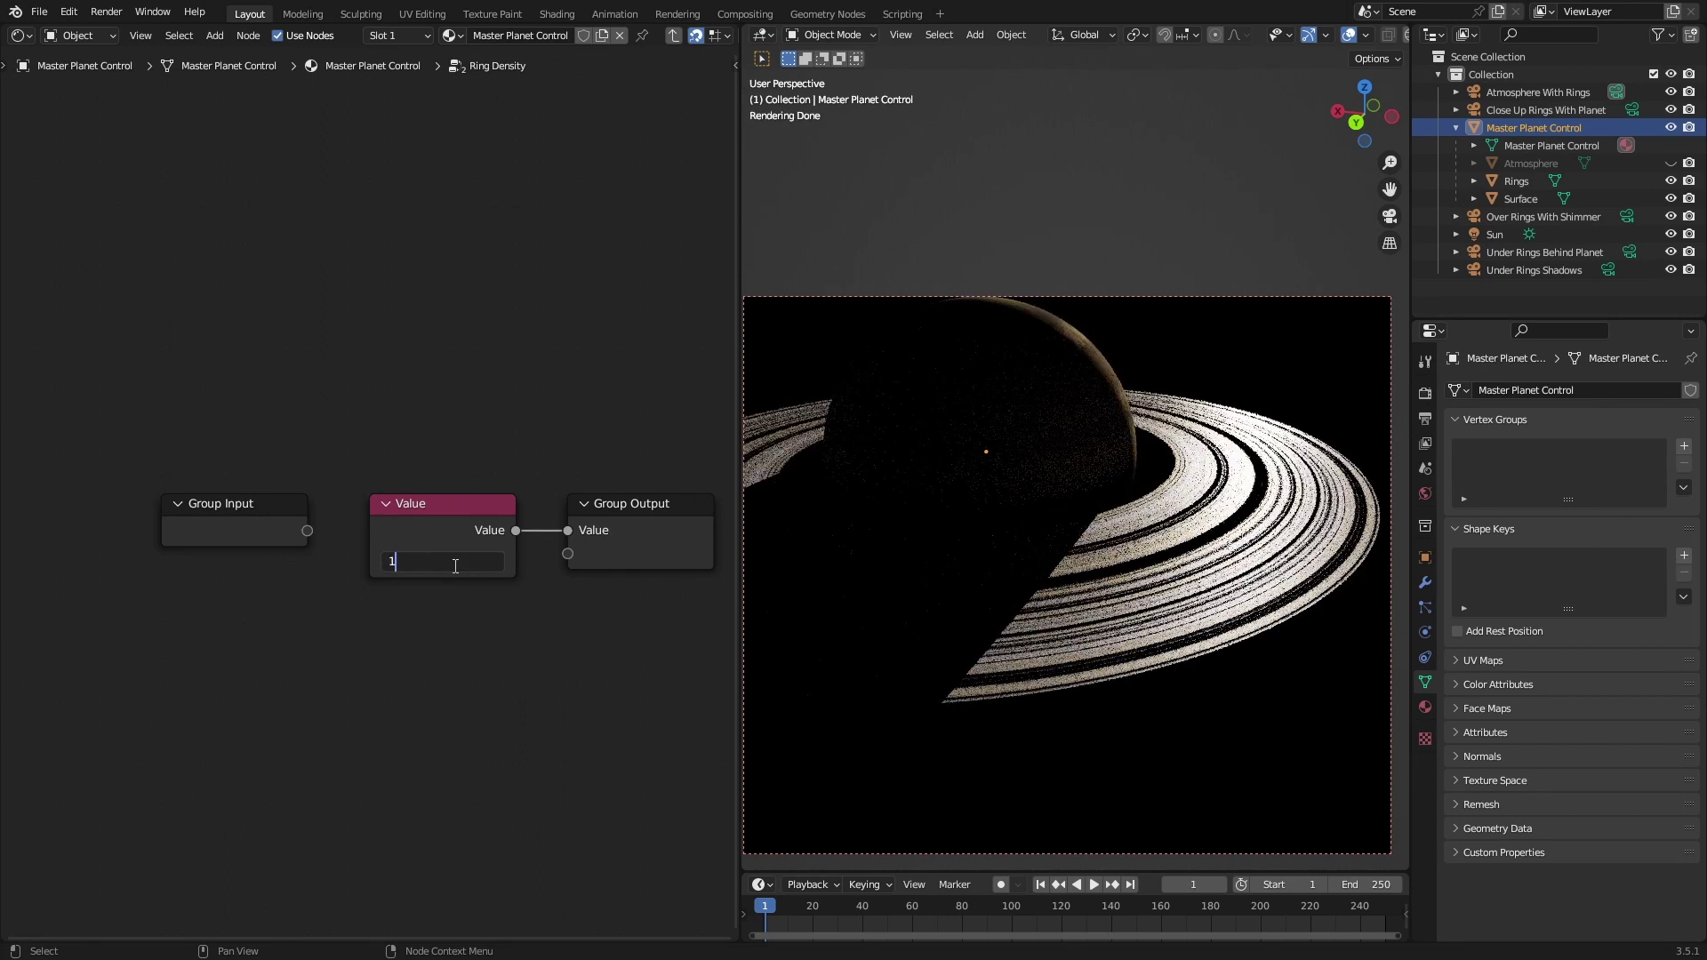
pyautogui.press('Return')
pyautogui.press('Tab')
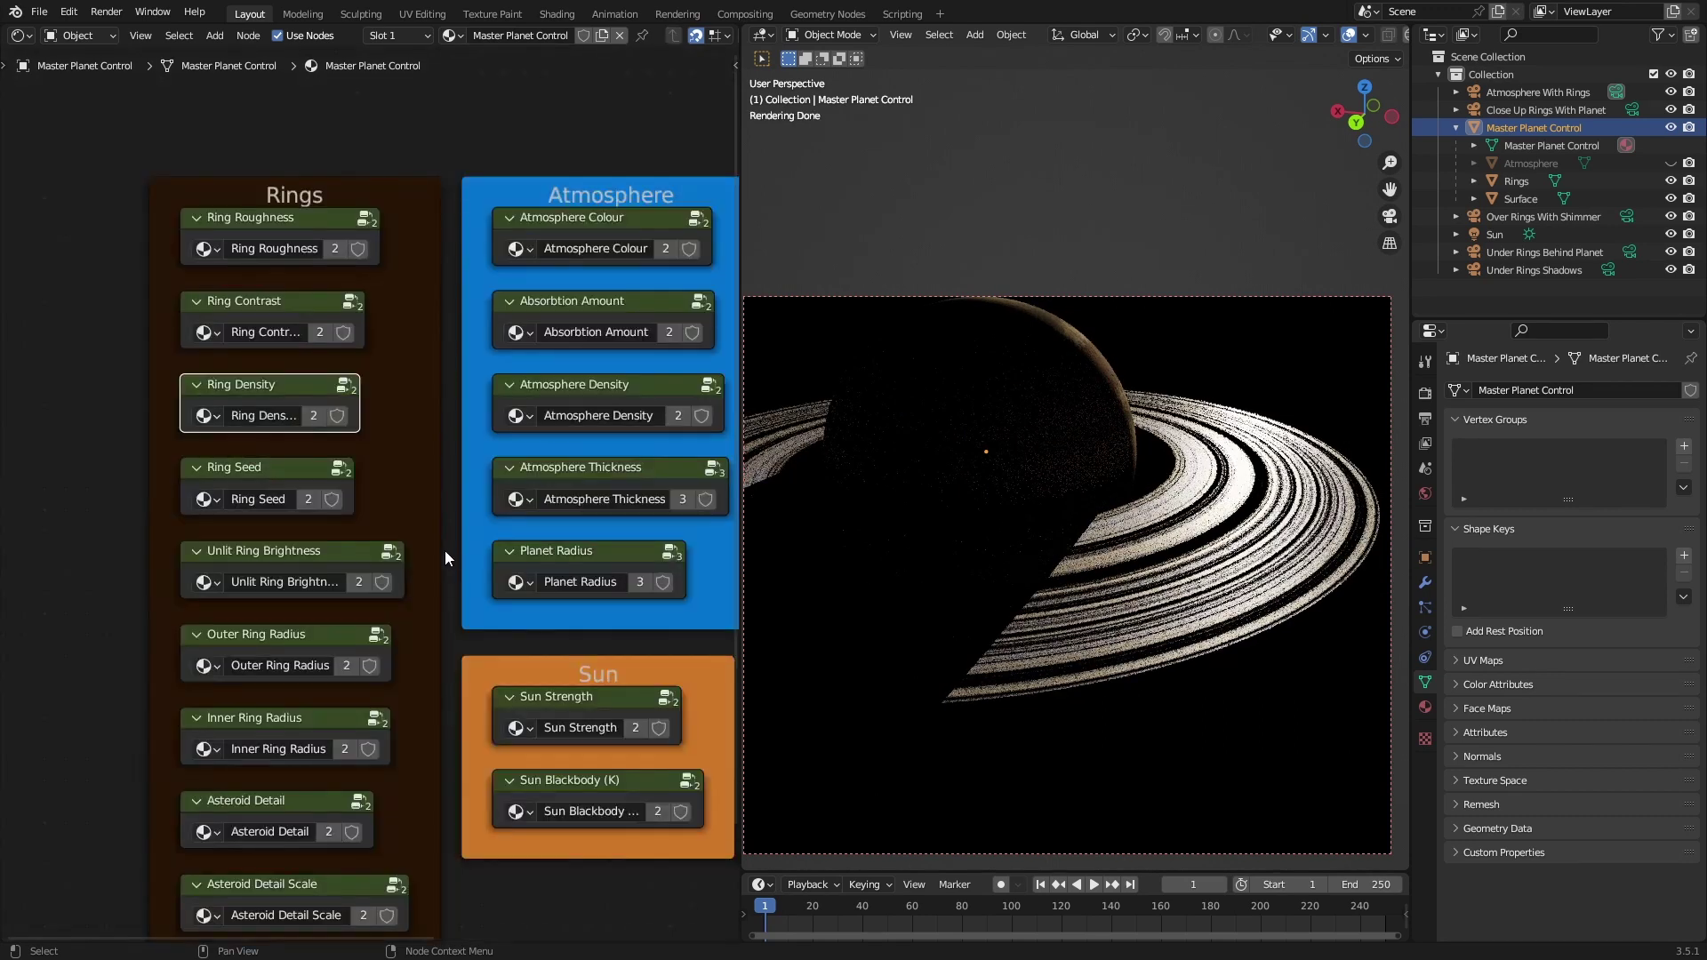
# - Change Ring Seed to 7.500 and vary Unlit Ring Brightness, leaving it at 0.850
pyautogui.press('Tab')
pyautogui.moveTo(471, 569); pyautogui.dragTo(498, 569)
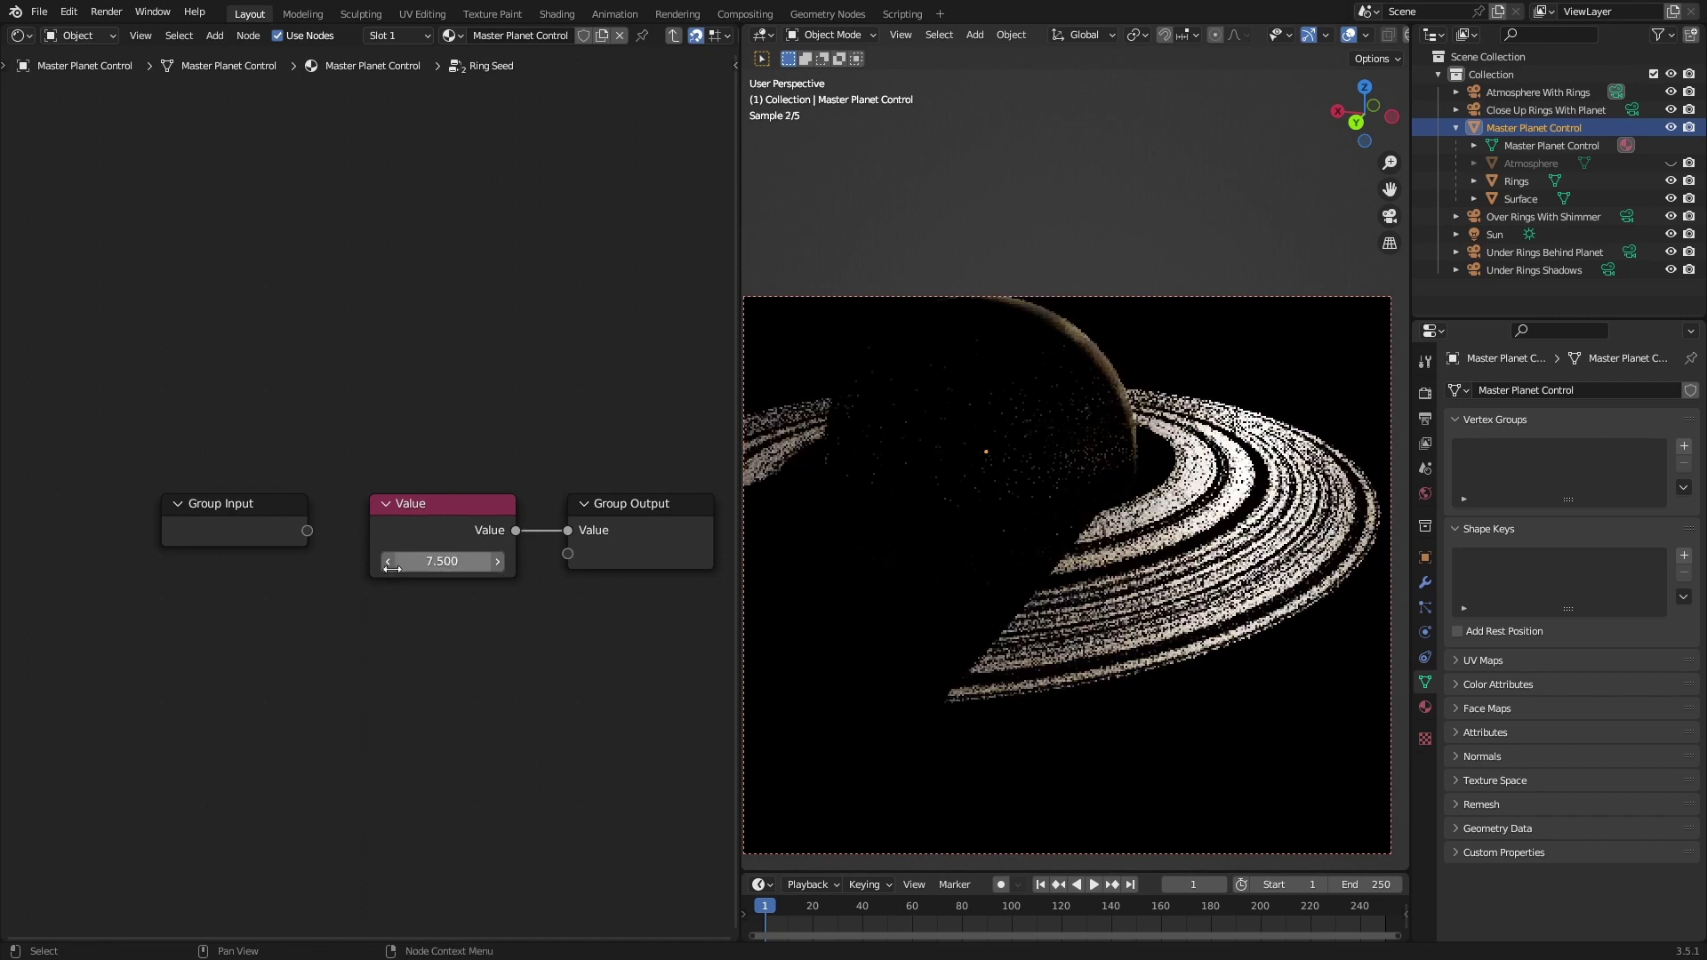
pyautogui.press('Tab')
pyautogui.click(274, 557)
pyautogui.press('Tab')
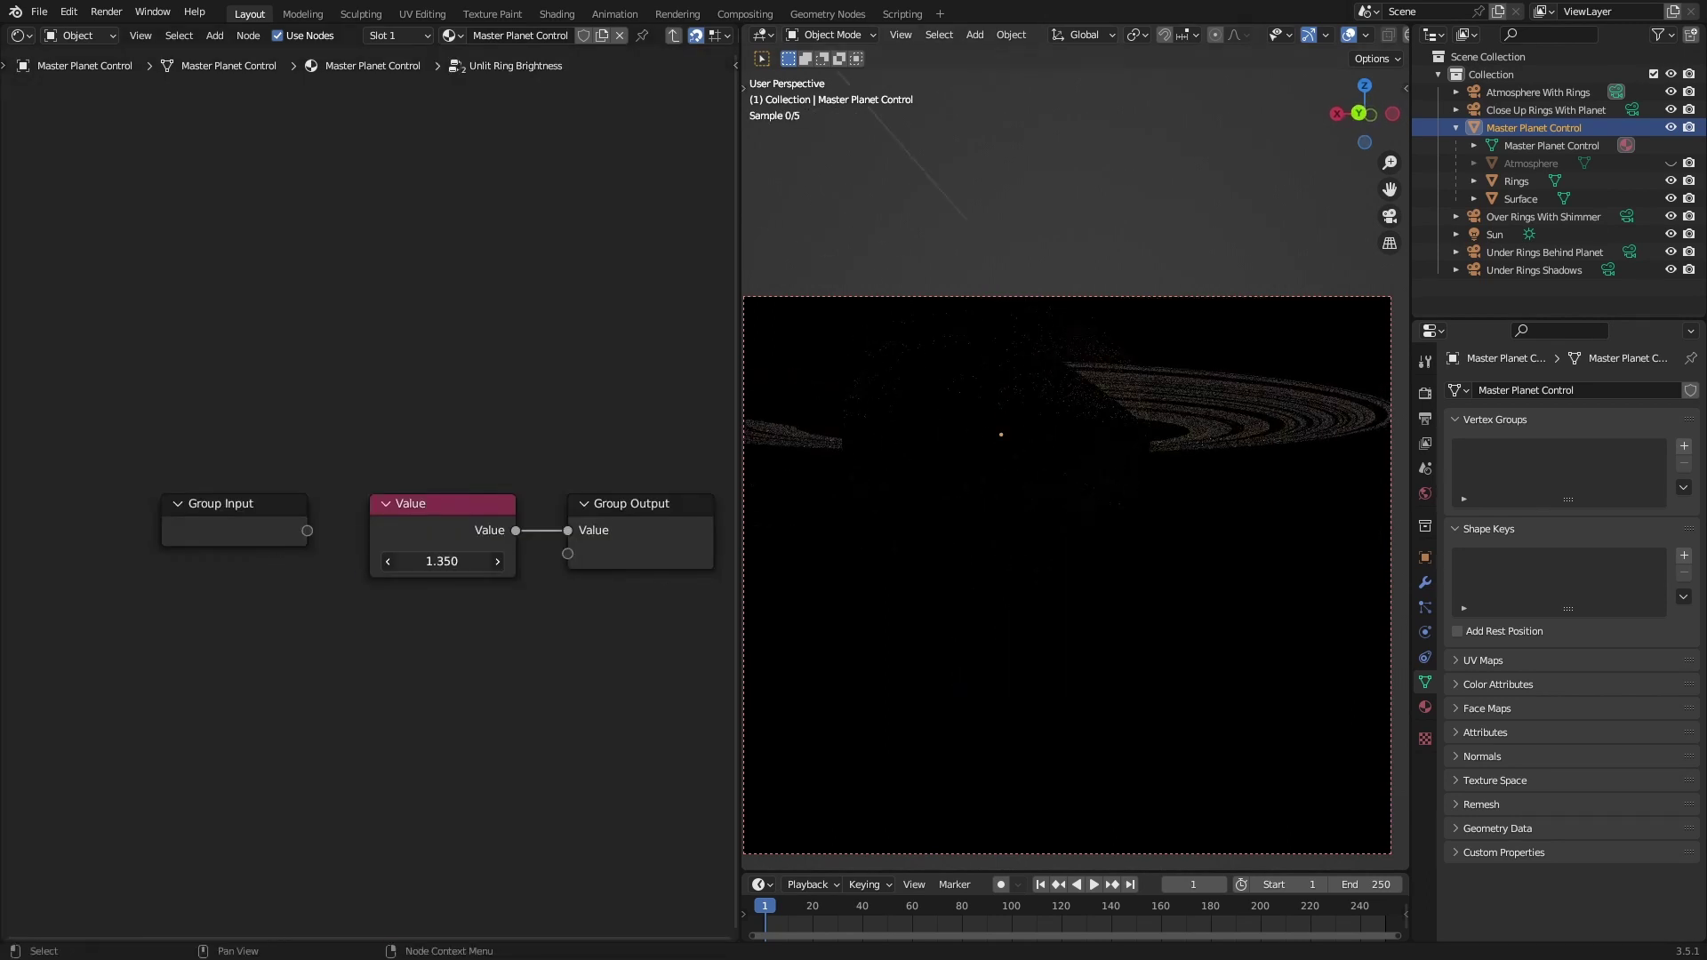
pyautogui.moveTo(442, 561); pyautogui.dragTo(348, 561)
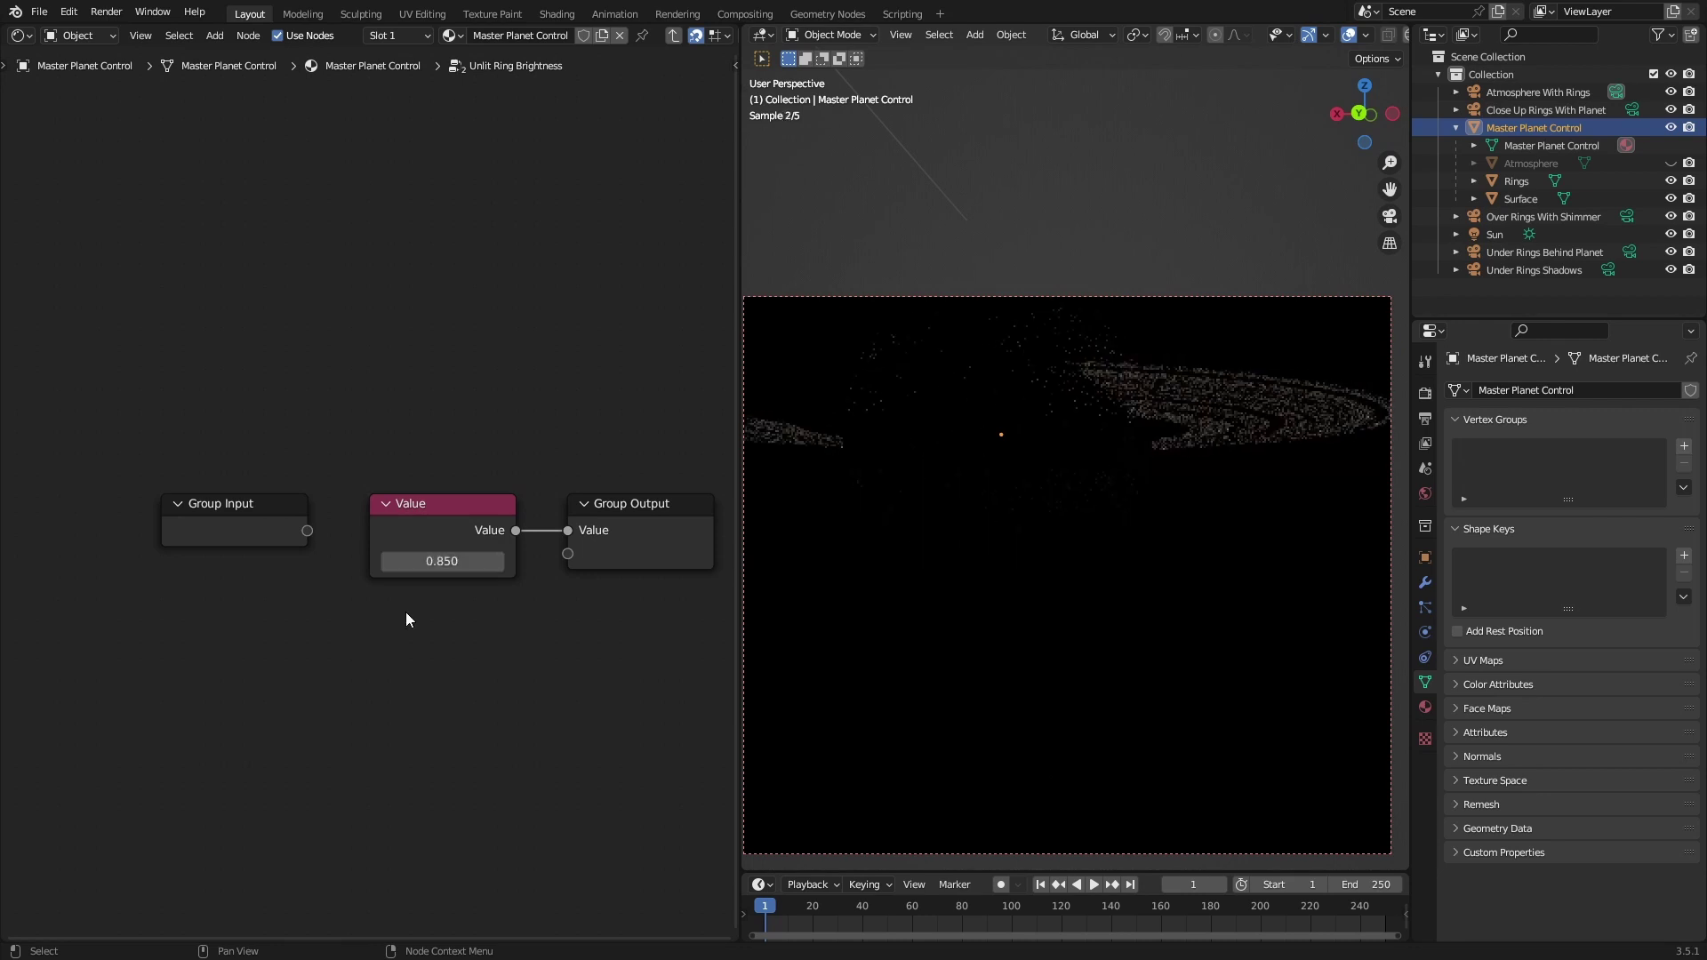
pyautogui.press('Tab')
pyautogui.moveTo(1110, 546); pyautogui.dragTo(1118, 569, button='middle')
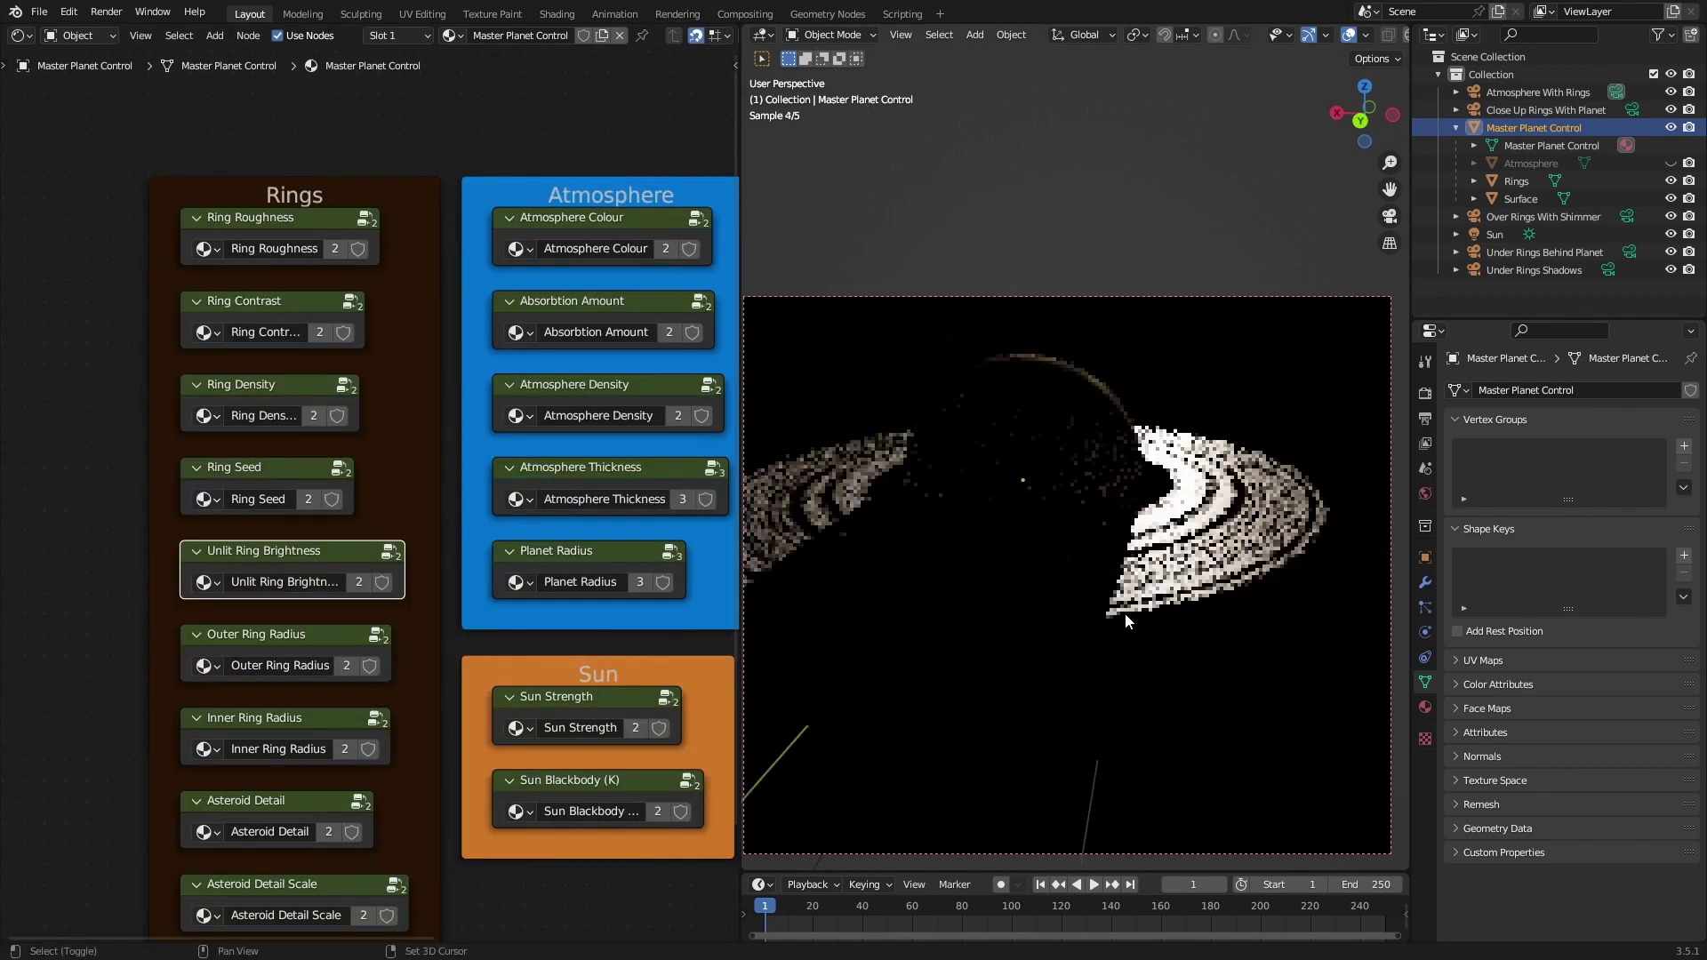
# - Set the Outer Ring Radius to 3
pyautogui.click(243, 639)
pyautogui.press('Tab')
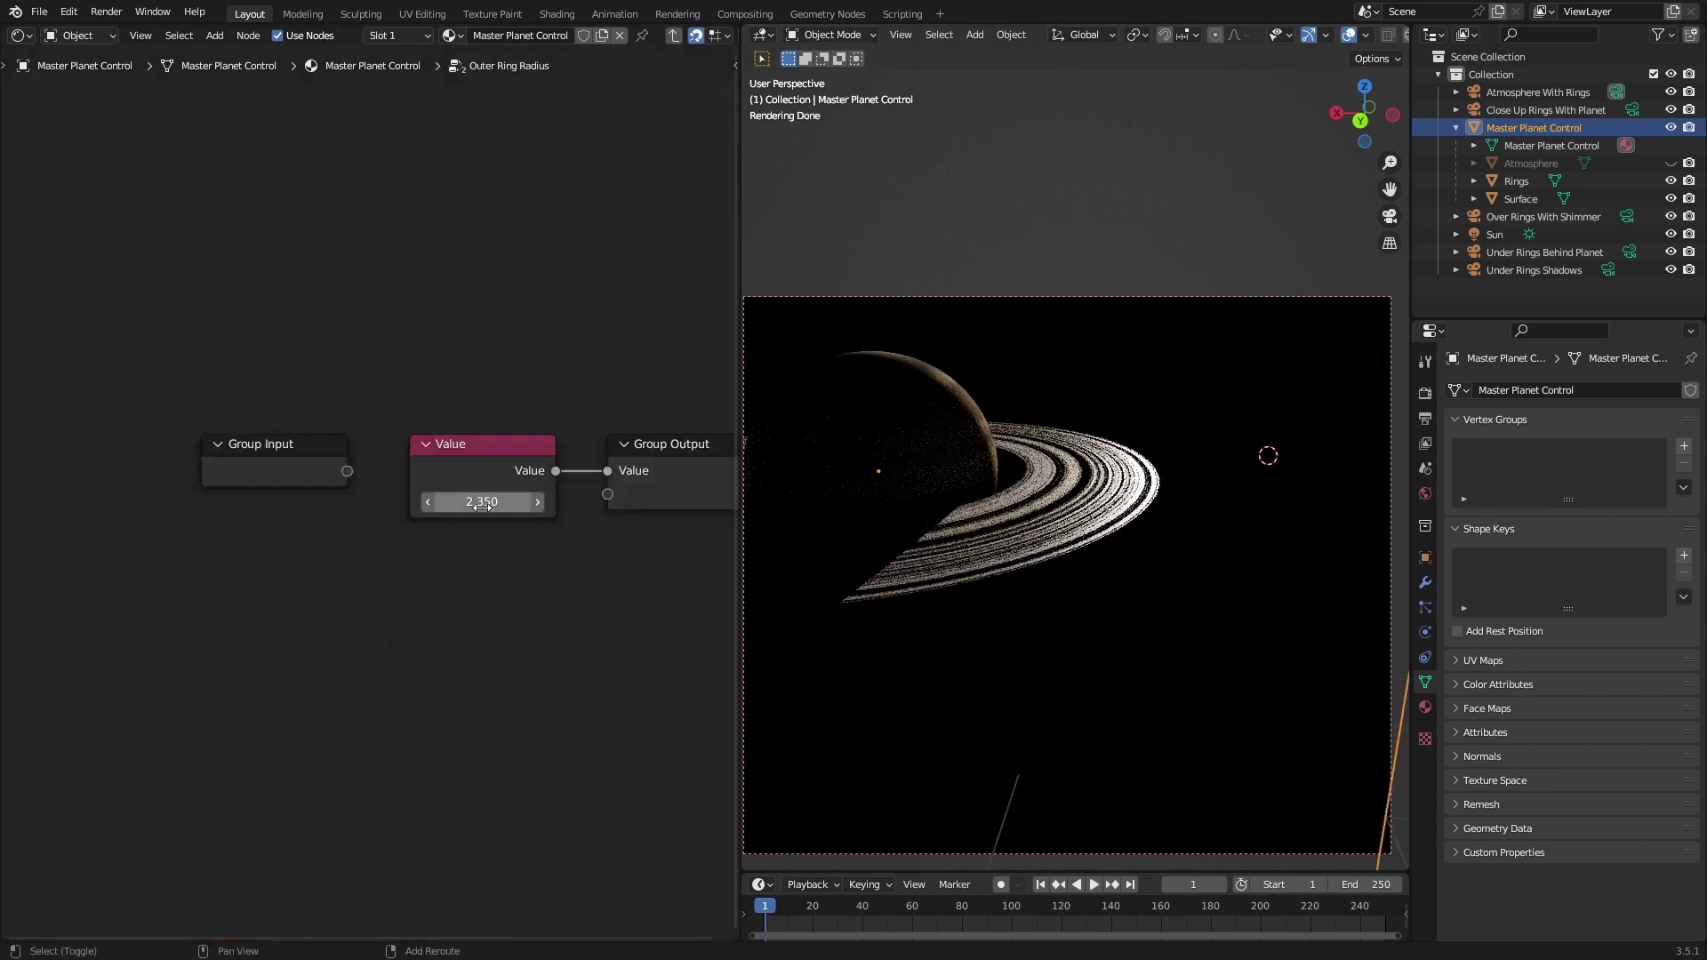
pyautogui.moveTo(477, 502)
pyautogui.keyDown('shift'); pyautogui.mouseDown()
pyautogui.moveTo(560, 502)
pyautogui.moveTo(483, 511)
pyautogui.mouseUp(); pyautogui.keyUp('shift')
pyautogui.click(483, 501)
pyautogui.write('3')
pyautogui.press('Return')
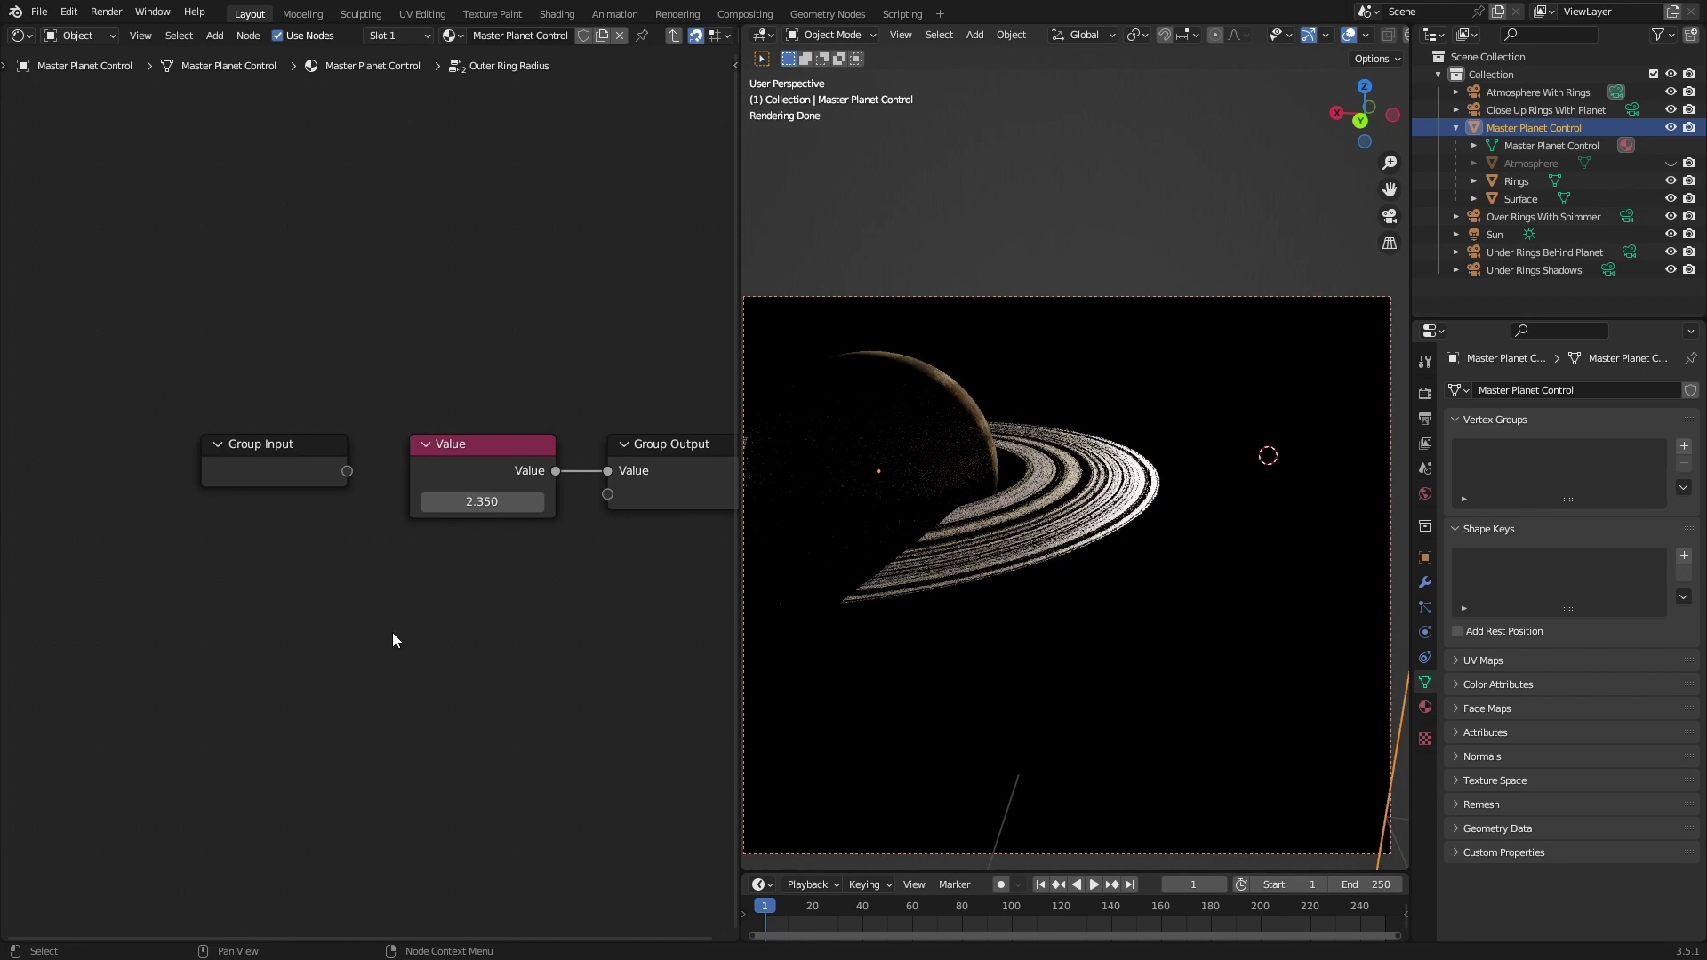
pyautogui.press('Tab')
pyautogui.moveTo(253, 630); pyautogui.dragTo(293, 566, button='middle')
# - Try Inner Ring Radius values of 1 and then 0.4
pyautogui.click(297, 644)
pyautogui.press('Tab')
pyautogui.moveTo(439, 567)
pyautogui.keyDown('shift'); pyautogui.mouseDown()
pyautogui.moveTo(425, 567)
pyautogui.moveTo(459, 561)
pyautogui.mouseUp(); pyautogui.keyUp('shift')
pyautogui.click(458, 561)
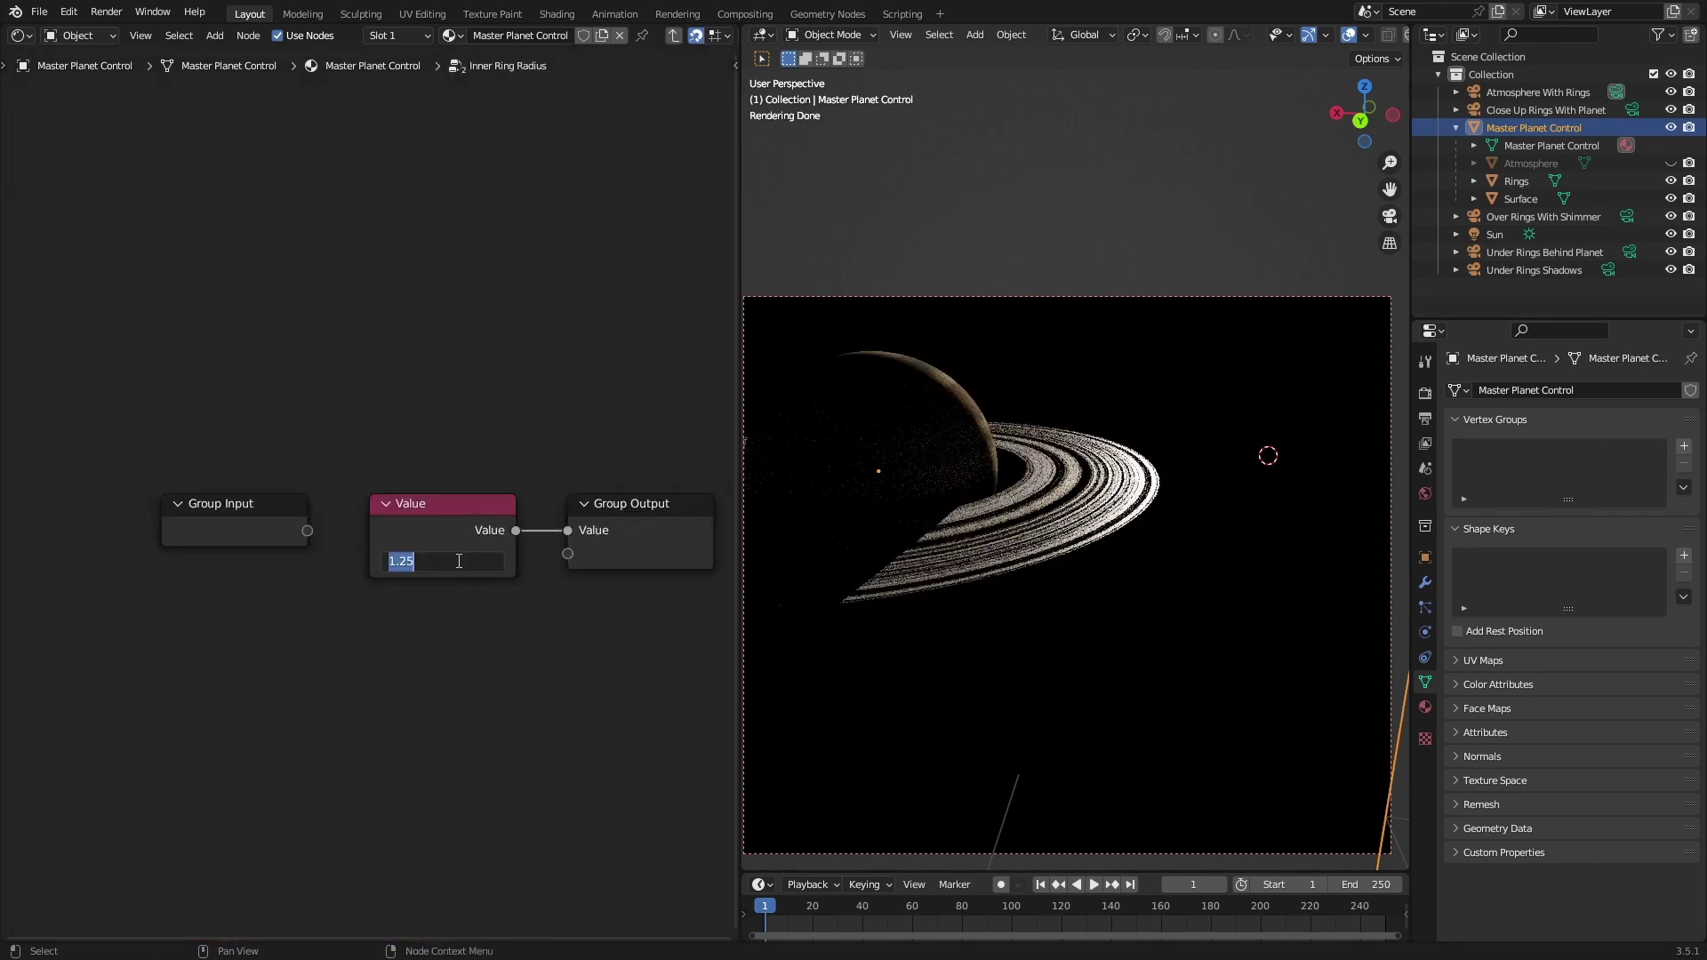
pyautogui.write('1')
pyautogui.press('Return')
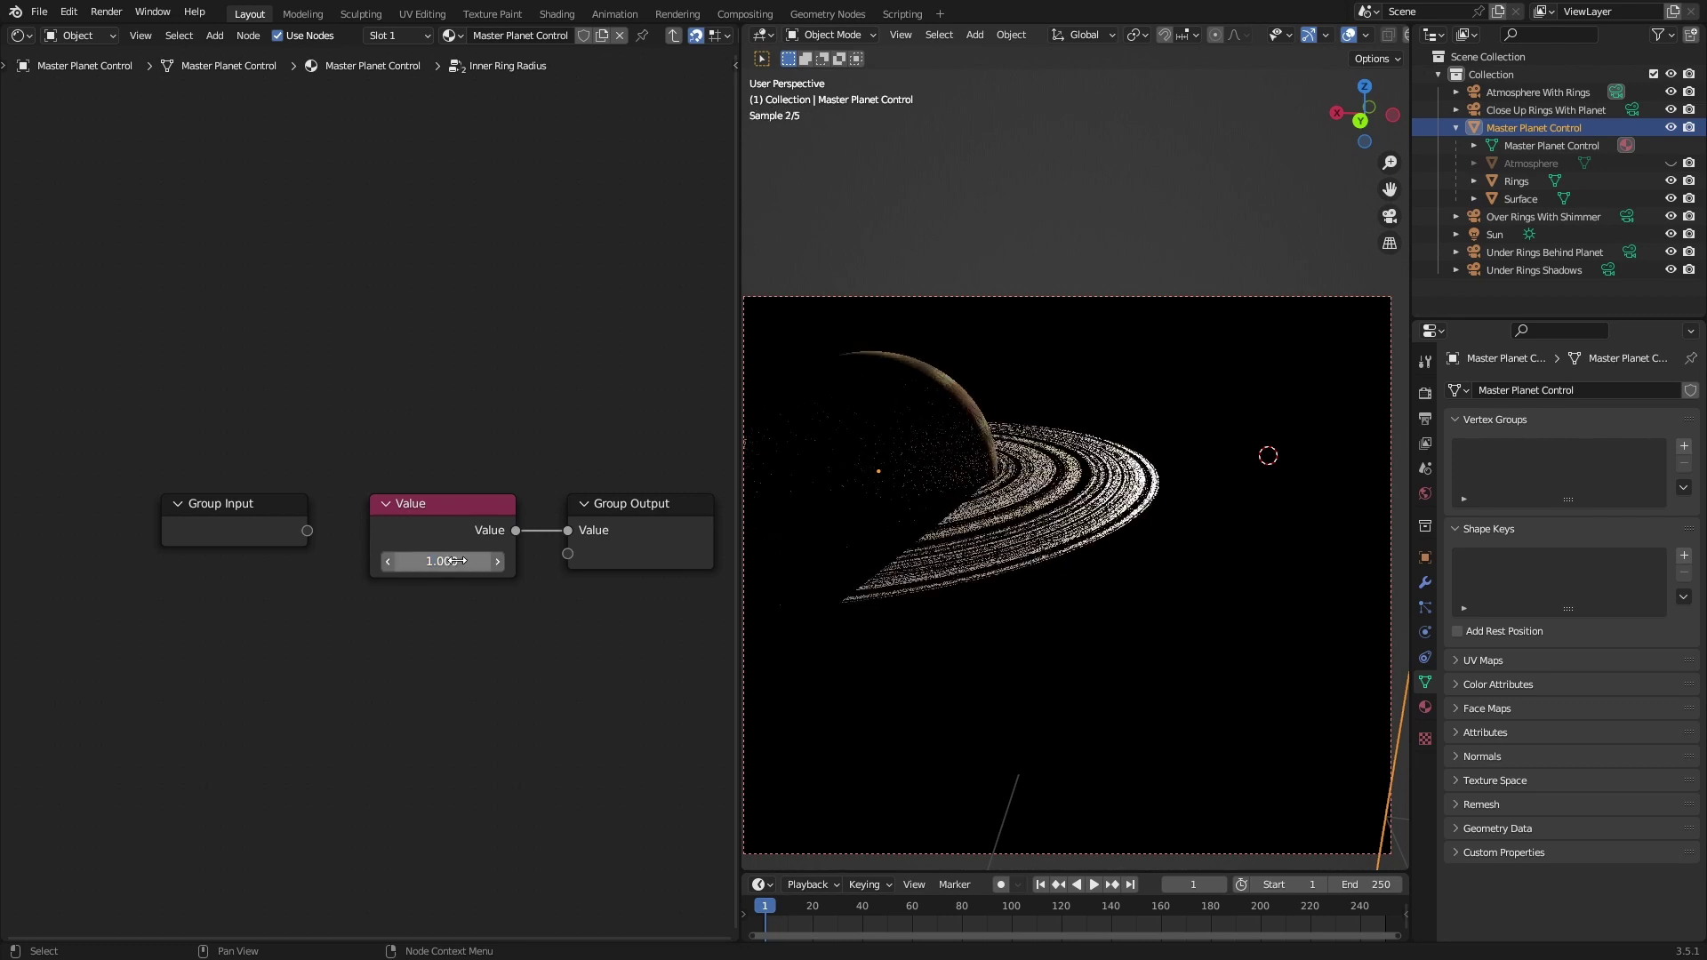
pyautogui.hotkey('ctrl', 's')
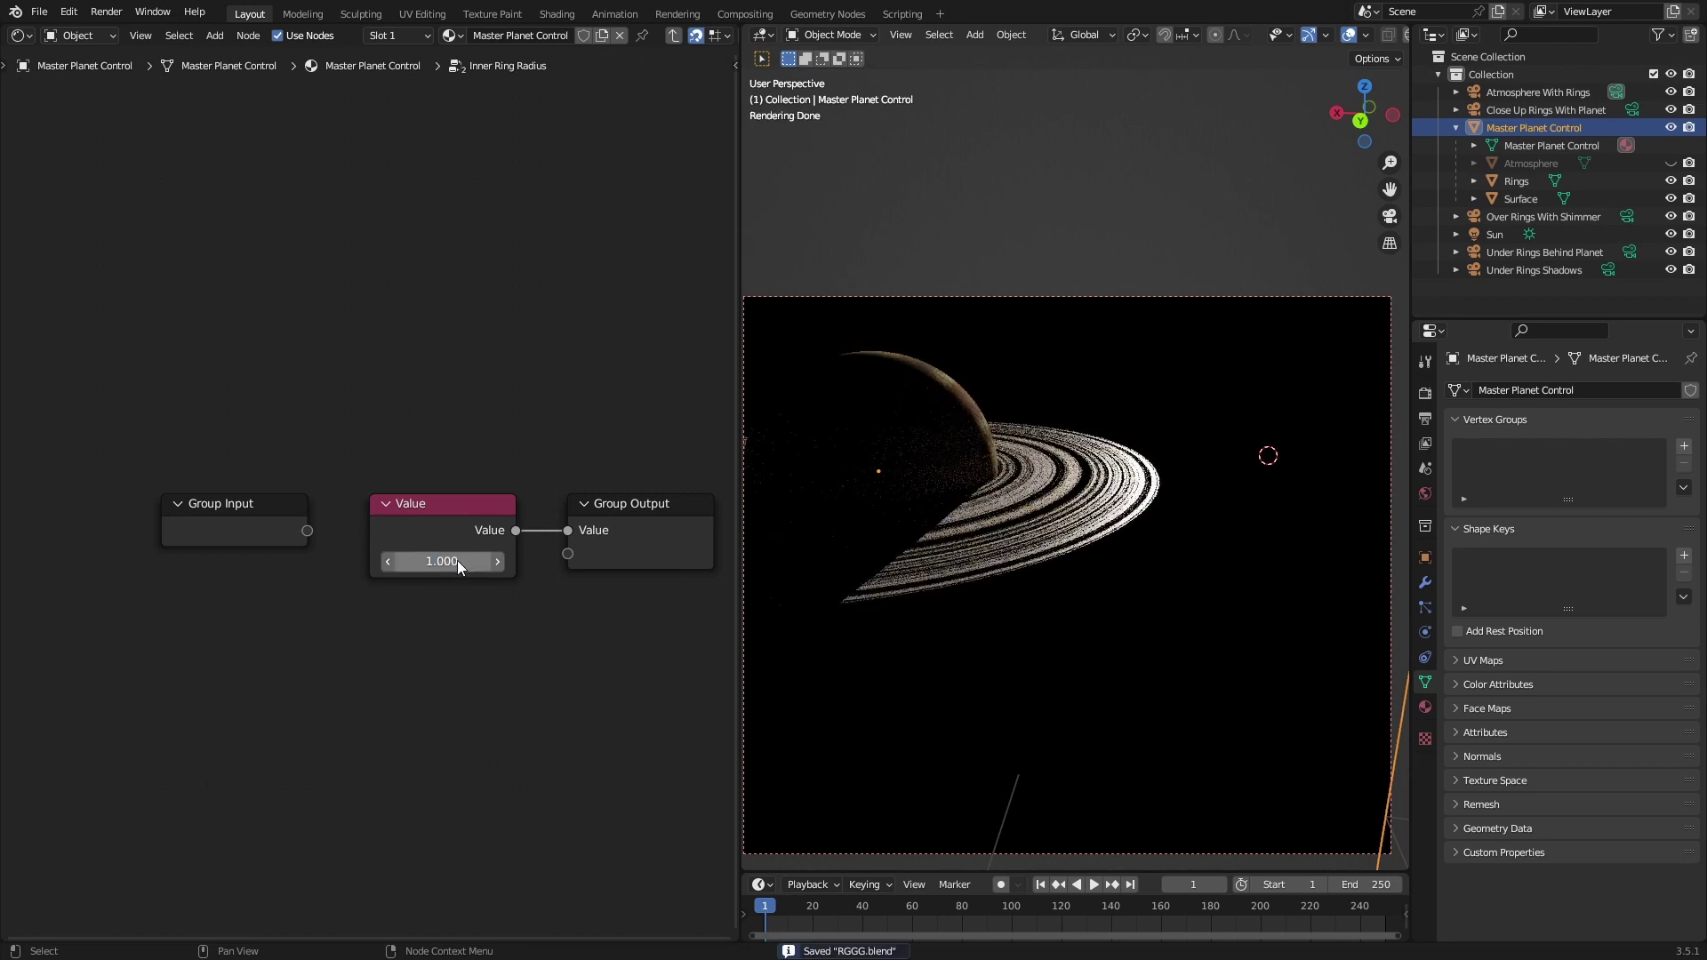
pyautogui.click(457, 560)
pyautogui.write('.4')
pyautogui.press('Return')
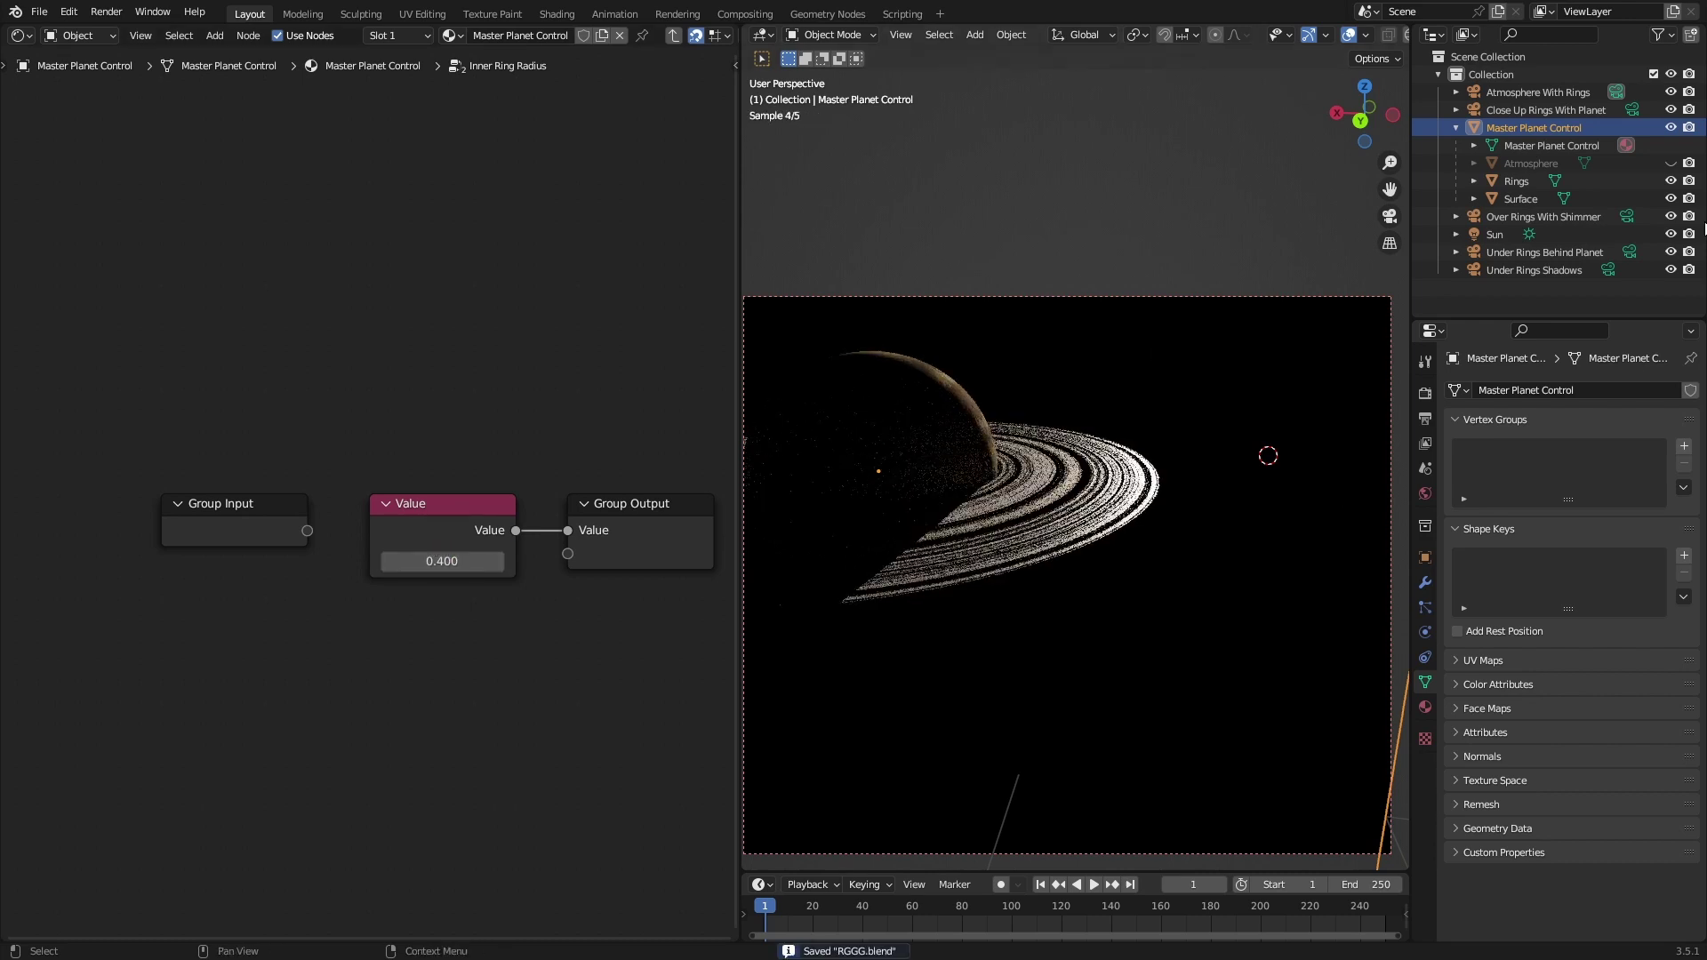
# - Hide the planet surface and try inner radius 2.35, then undo back to 1.250 and save
pyautogui.click(1670, 198)
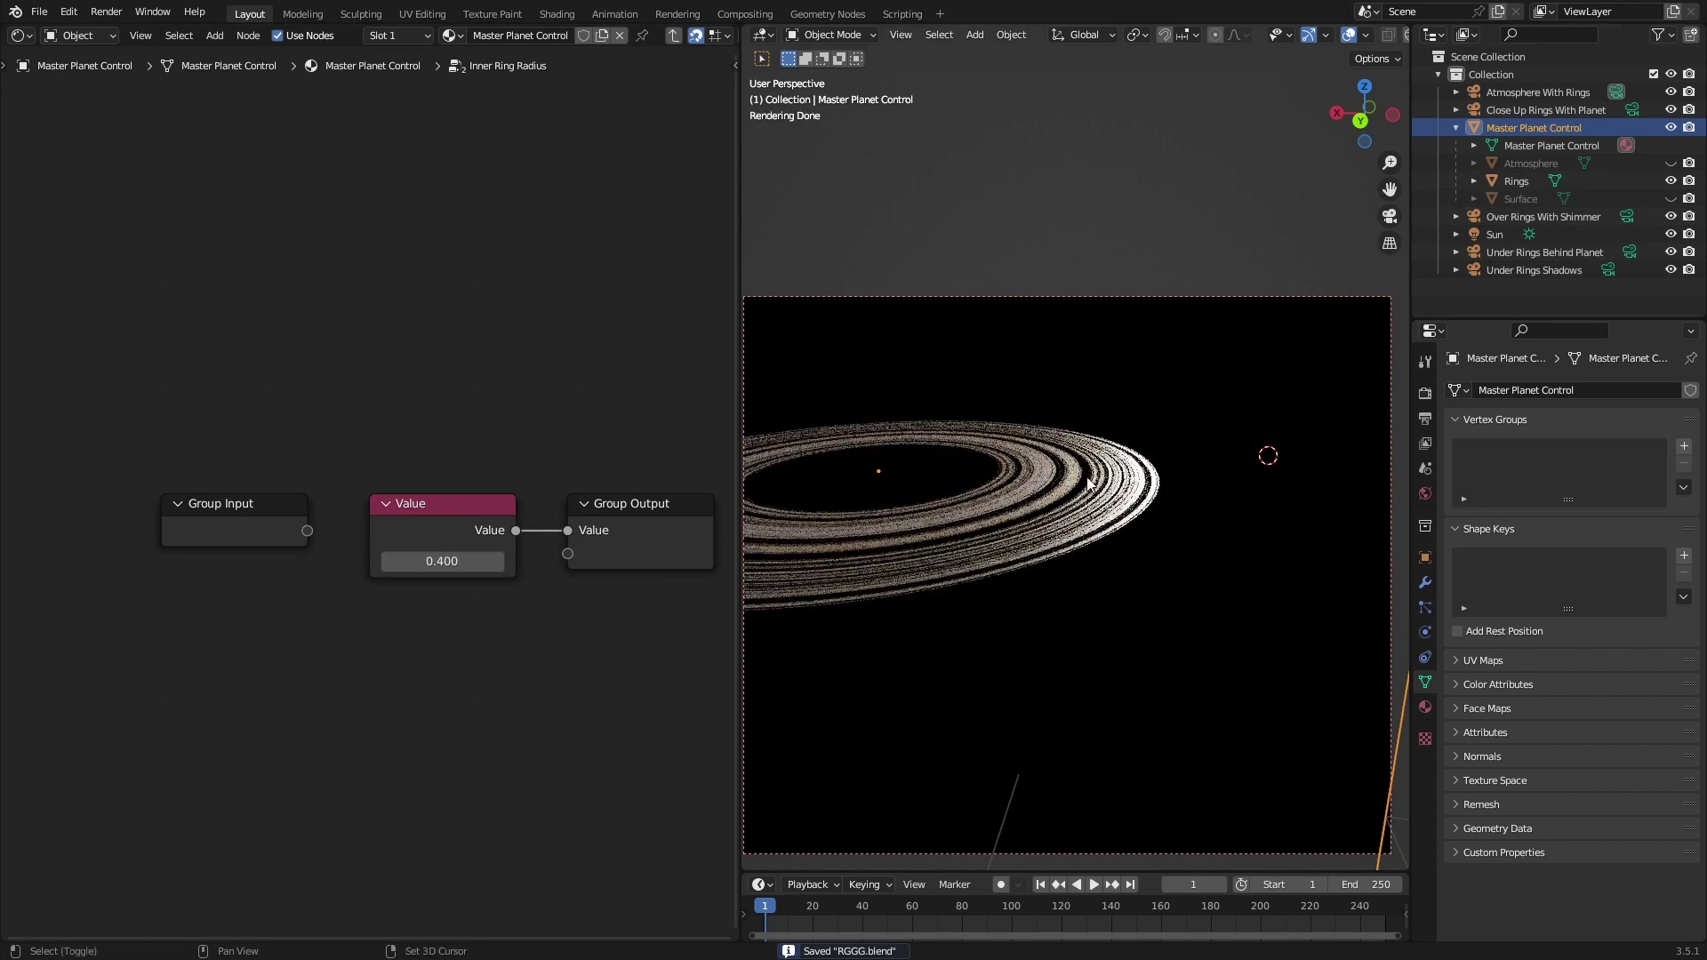
pyautogui.moveTo(444, 561); pyautogui.dragTo(535, 561)
pyautogui.press('Escape')
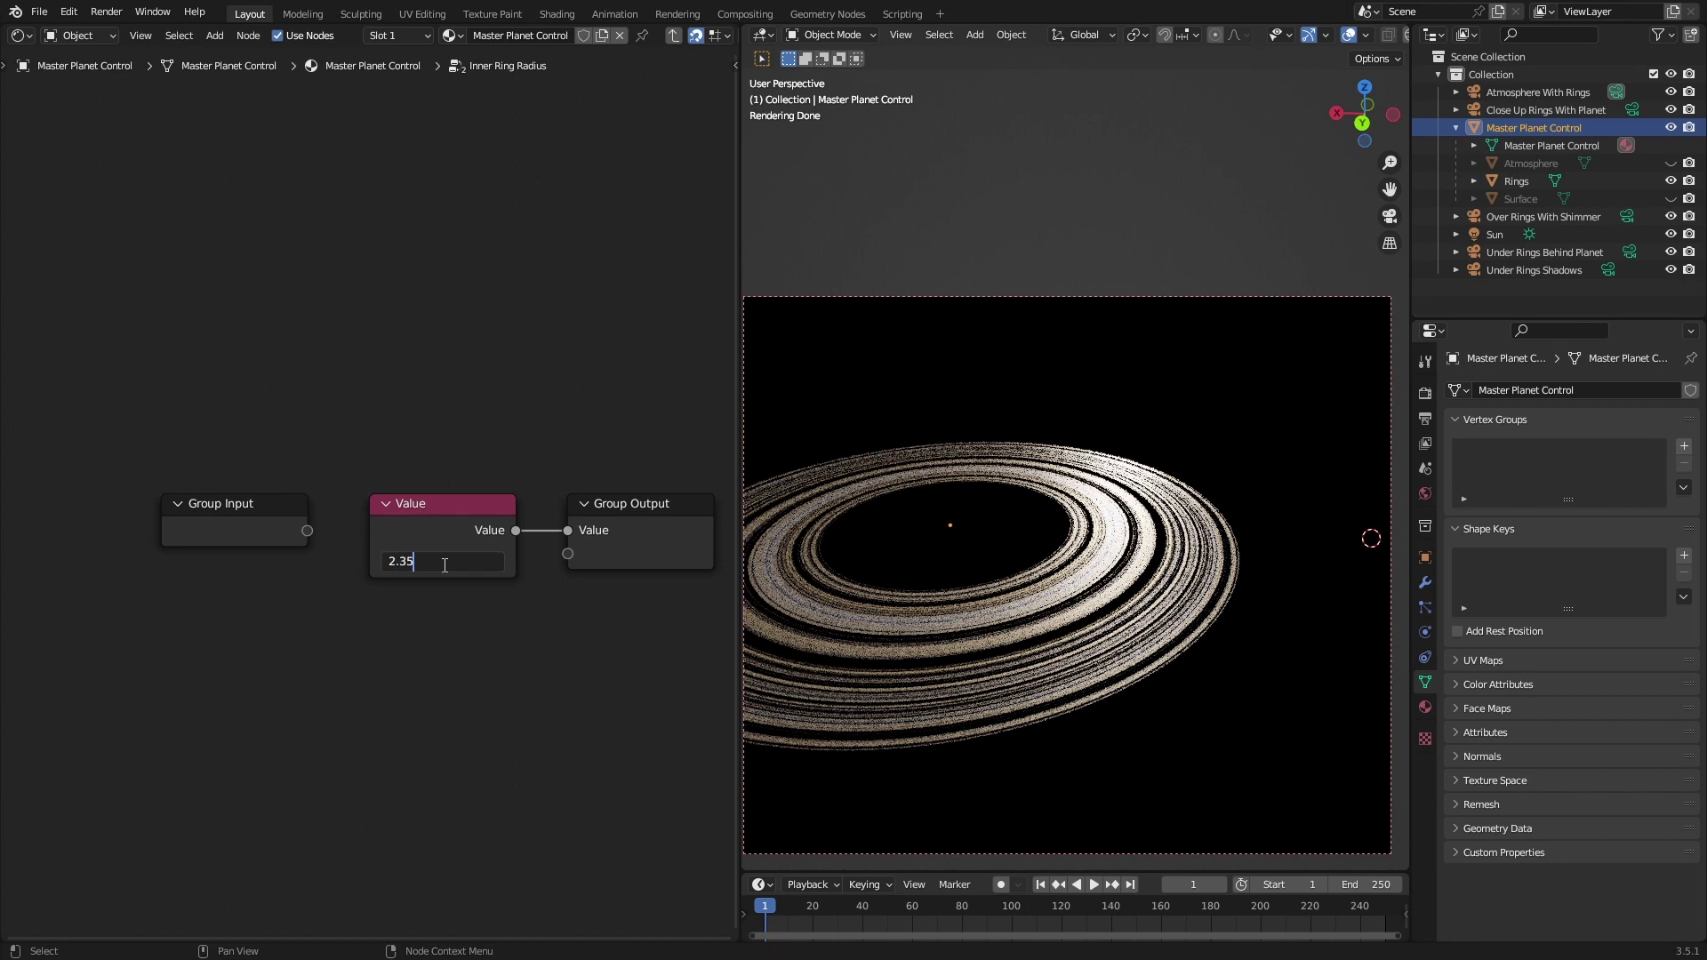
pyautogui.press('Return')
pyautogui.hotkey('ctrl', 'z')
pyautogui.hotkey('ctrl', 'z')
pyautogui.hotkey('ctrl', 'z')
pyautogui.hotkey('ctrl', 'z')
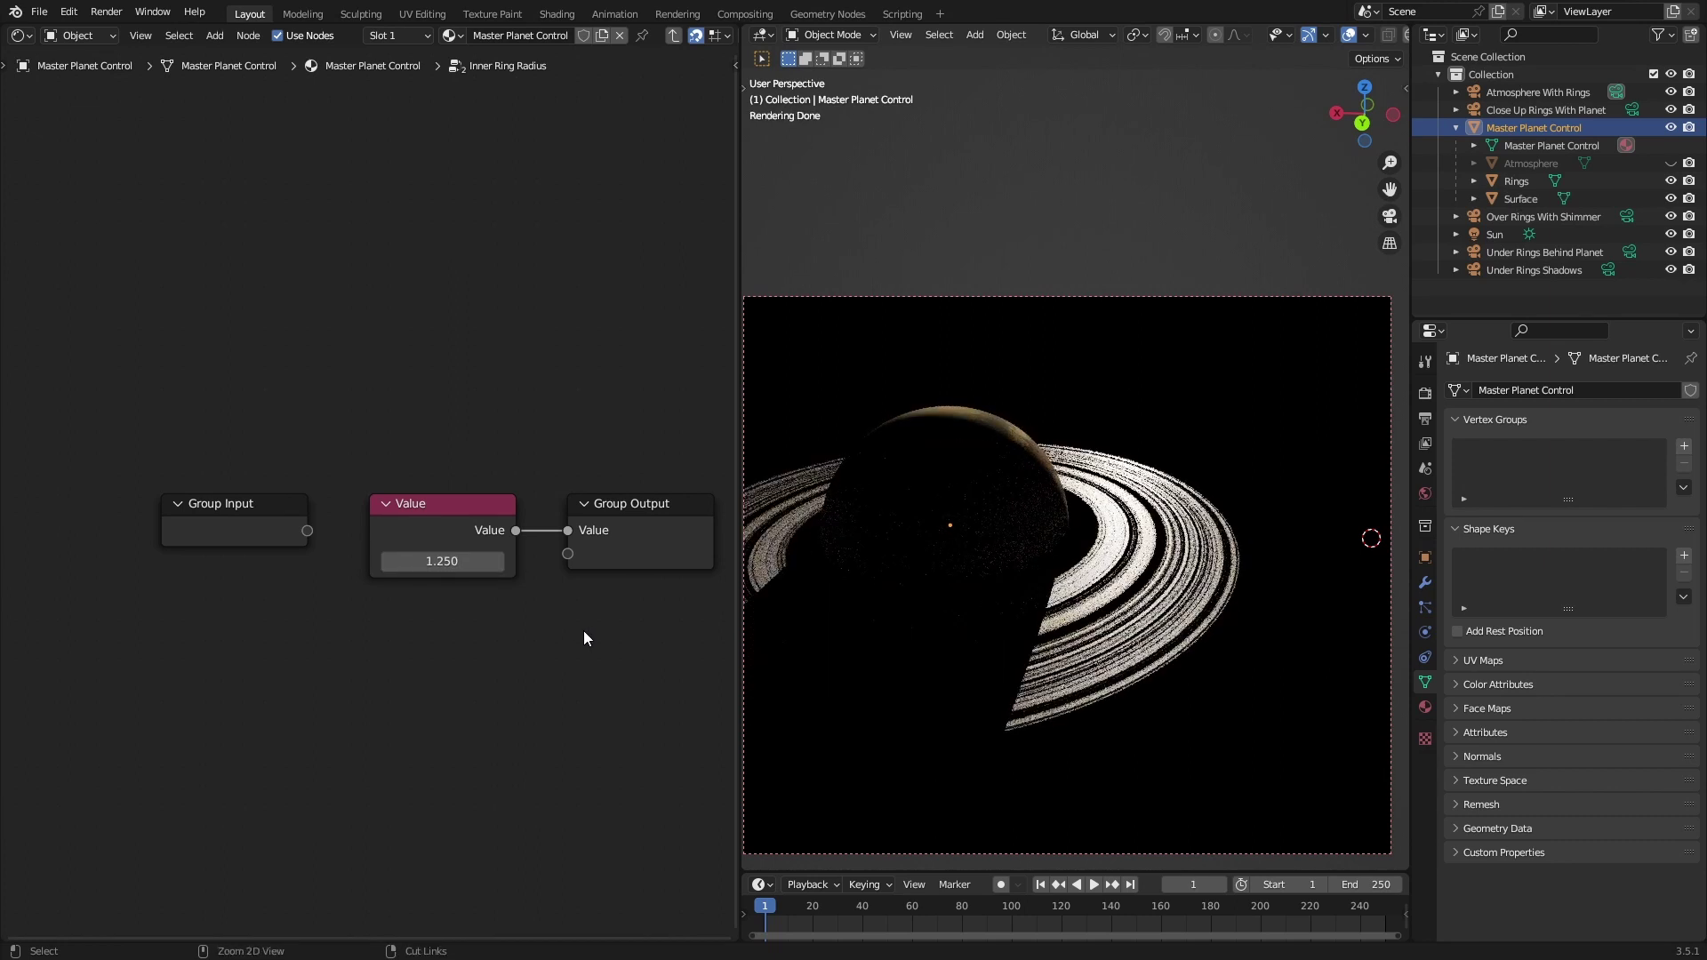
pyautogui.hotkey('ctrl', 's')
pyautogui.press('Tab')
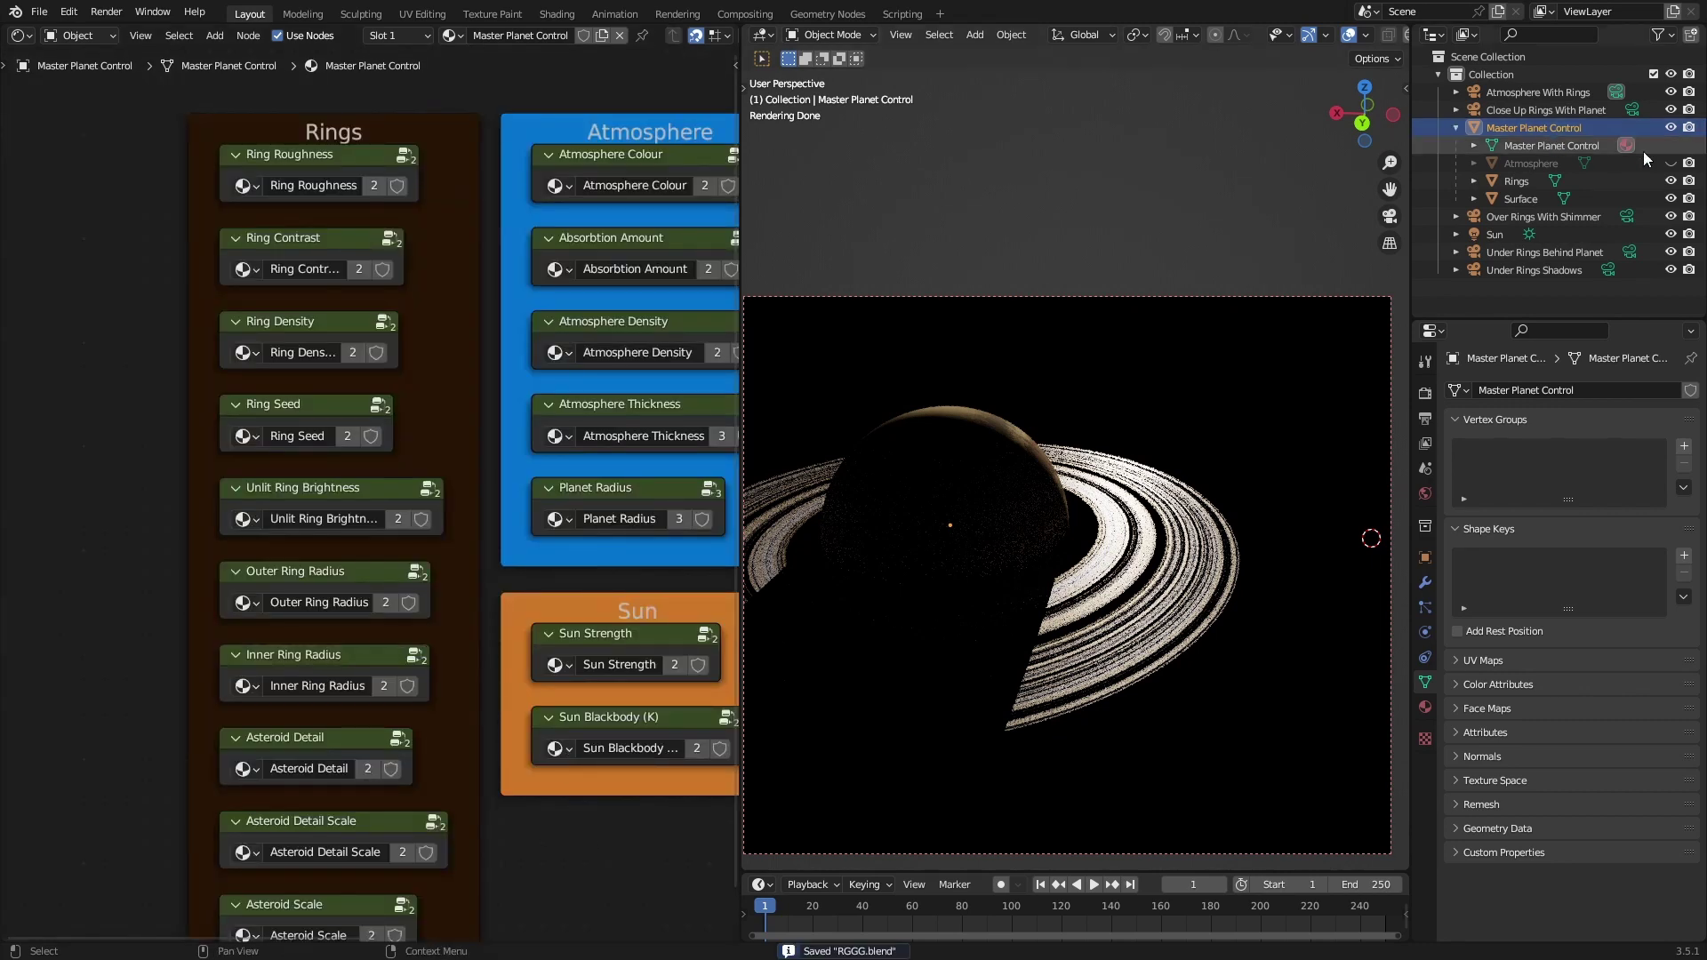
# - Orbit to a flatter view of the rings, hide the planet Surface, and save RGGG.blend
pyautogui.moveTo(462, 595); pyautogui.dragTo(474, 510, button='middle')
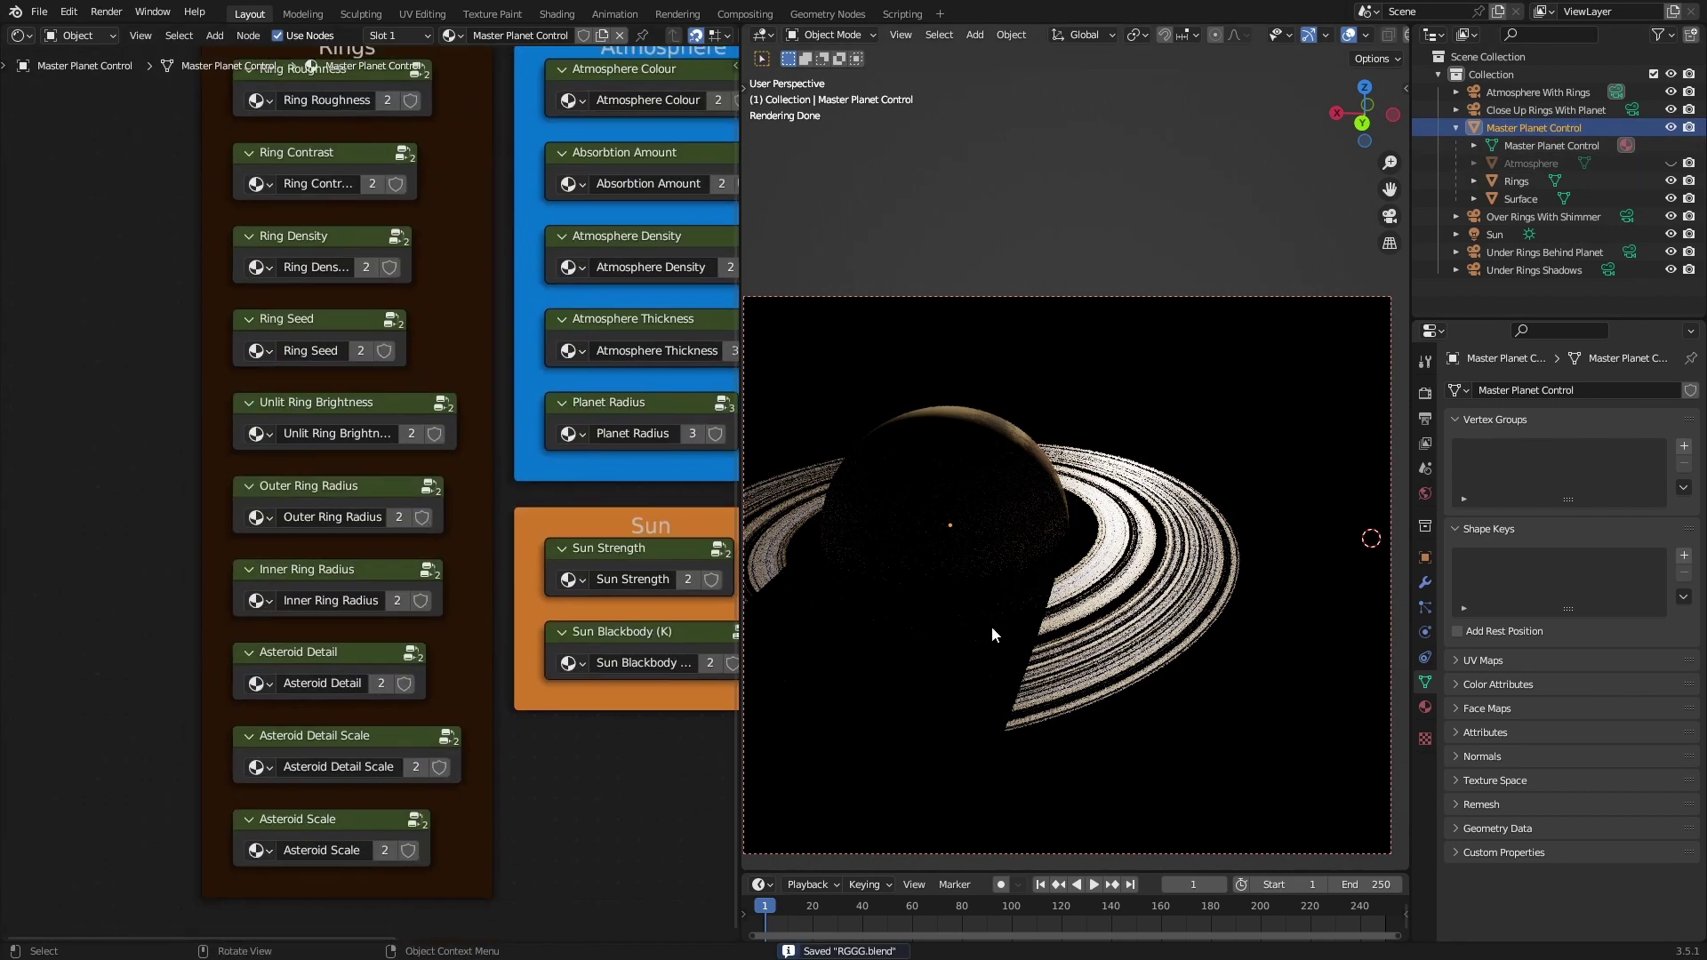
pyautogui.moveTo(991, 626); pyautogui.dragTo(967, 624, button='middle')
pyautogui.scroll(4, 1102, 648)
pyautogui.moveTo(1123, 648)
pyautogui.mouseDown(button='middle')
pyautogui.moveTo(1127, 612)
pyautogui.moveTo(1107, 639)
pyautogui.mouseUp(button='middle')
pyautogui.scroll(-6, 1110, 646)
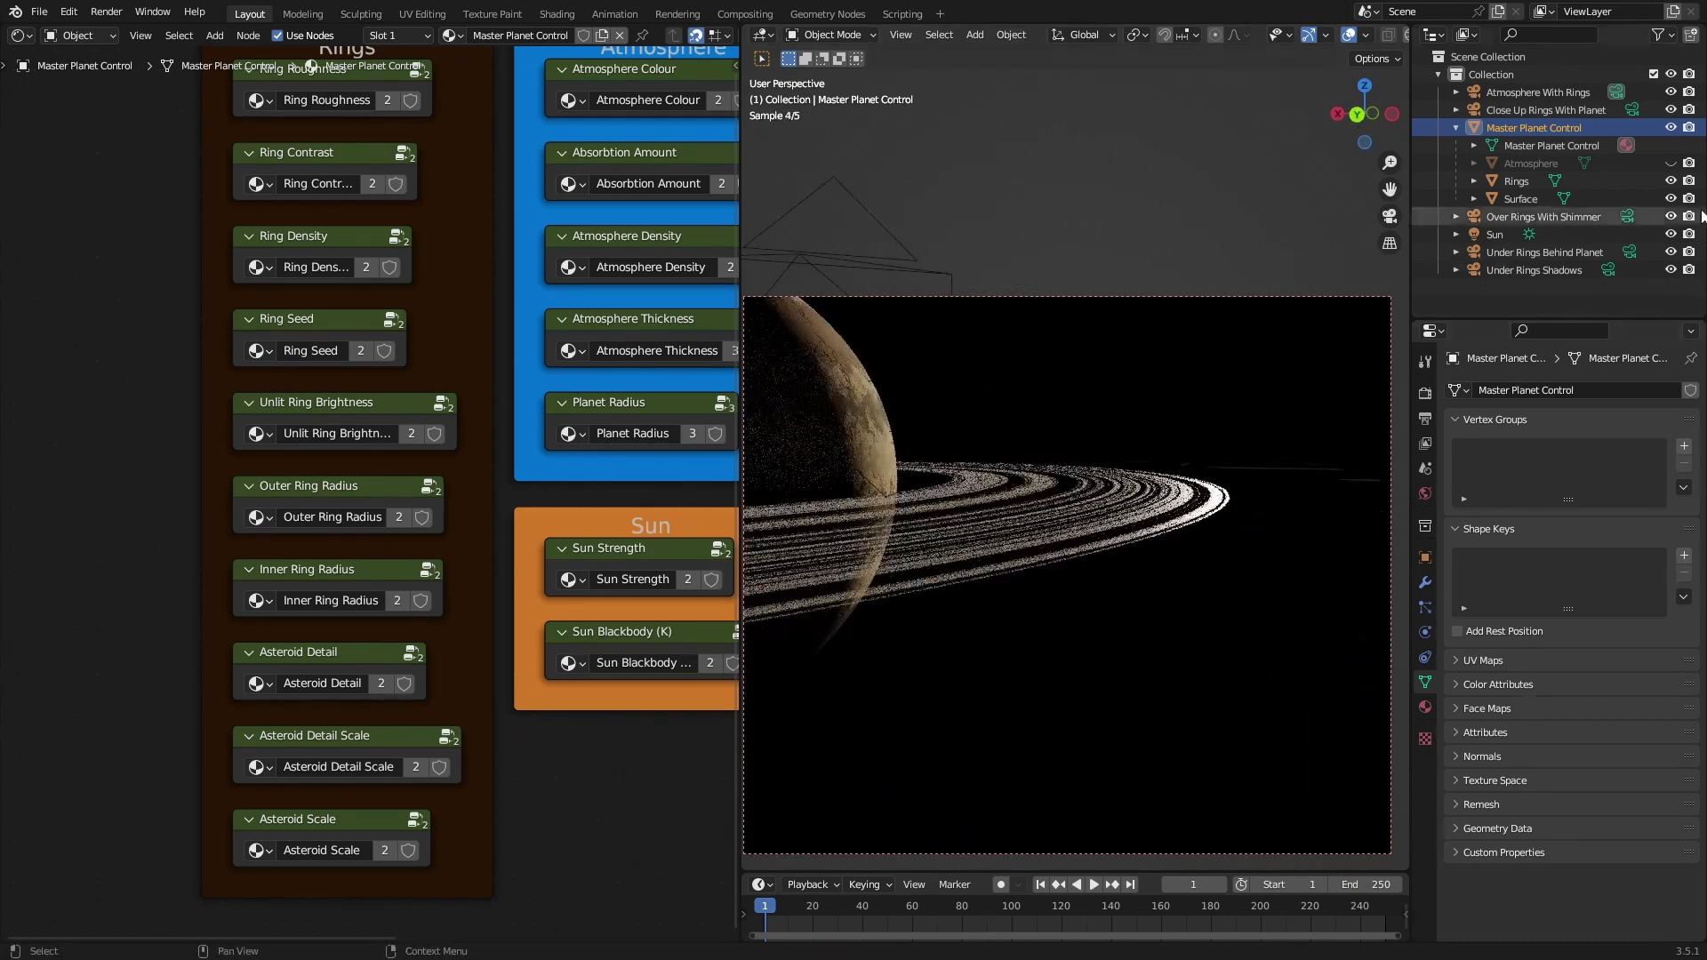
pyautogui.click(1670, 198)
pyautogui.hotkey('ctrl', 's')
# - Enter the Asteroid Detail group and test a higher value, keeping it at 2.500
pyautogui.scroll(6, 1058, 576)
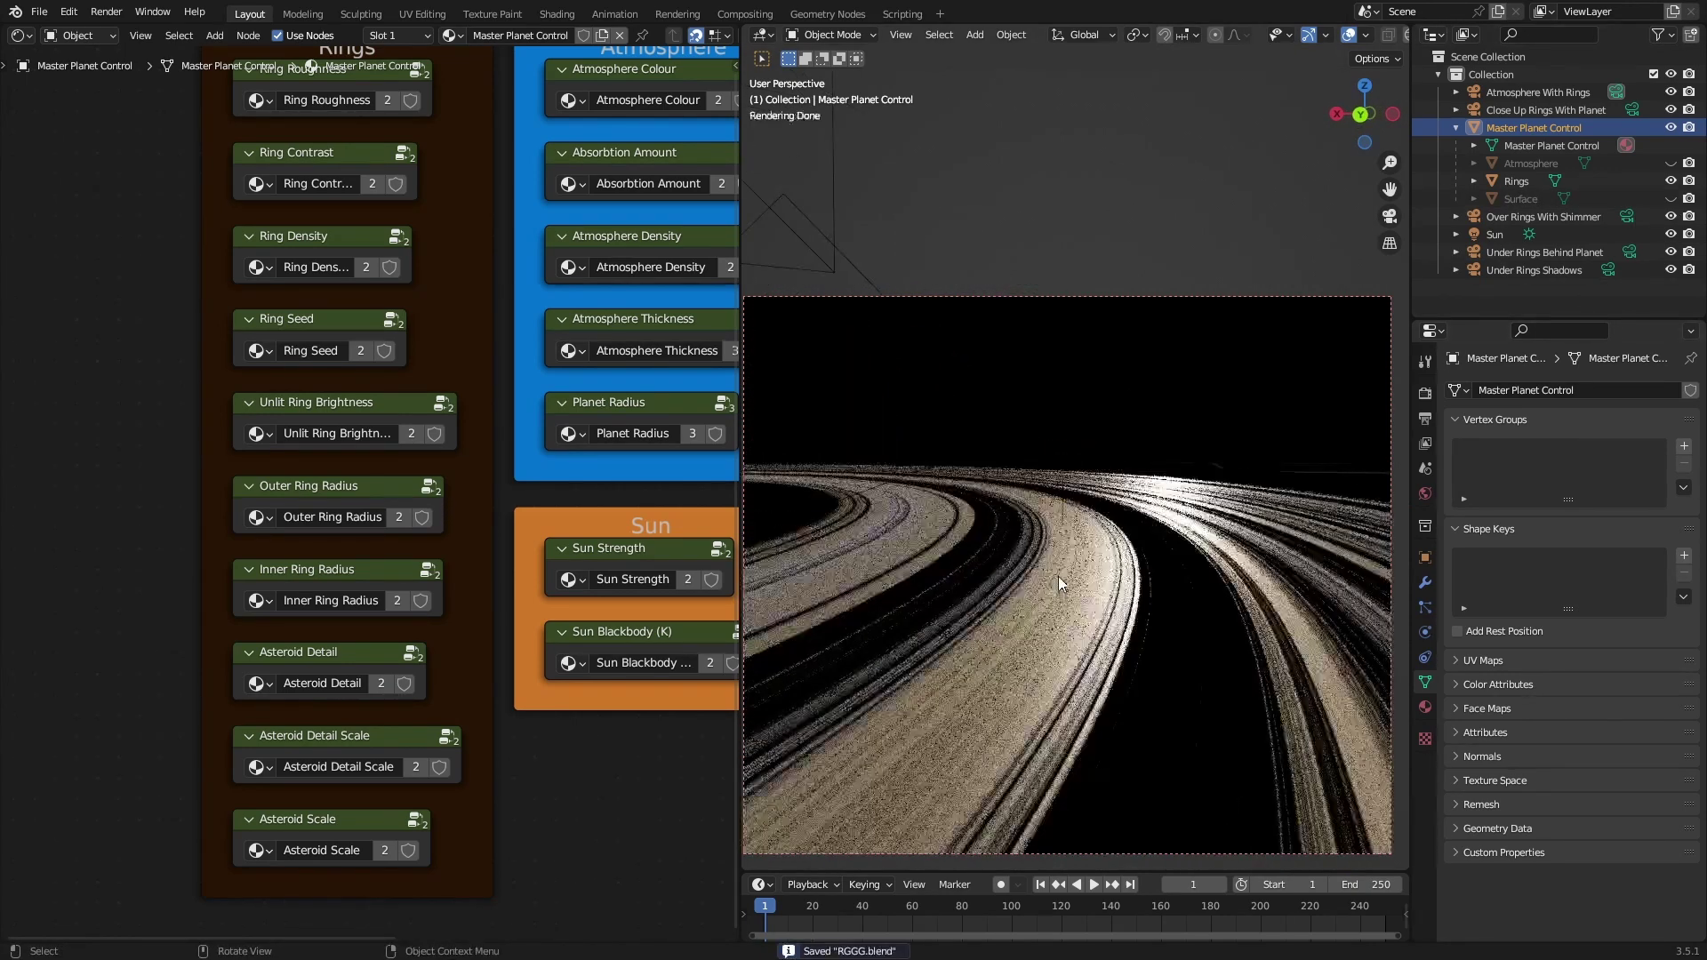
pyautogui.scroll(8, 1073, 576)
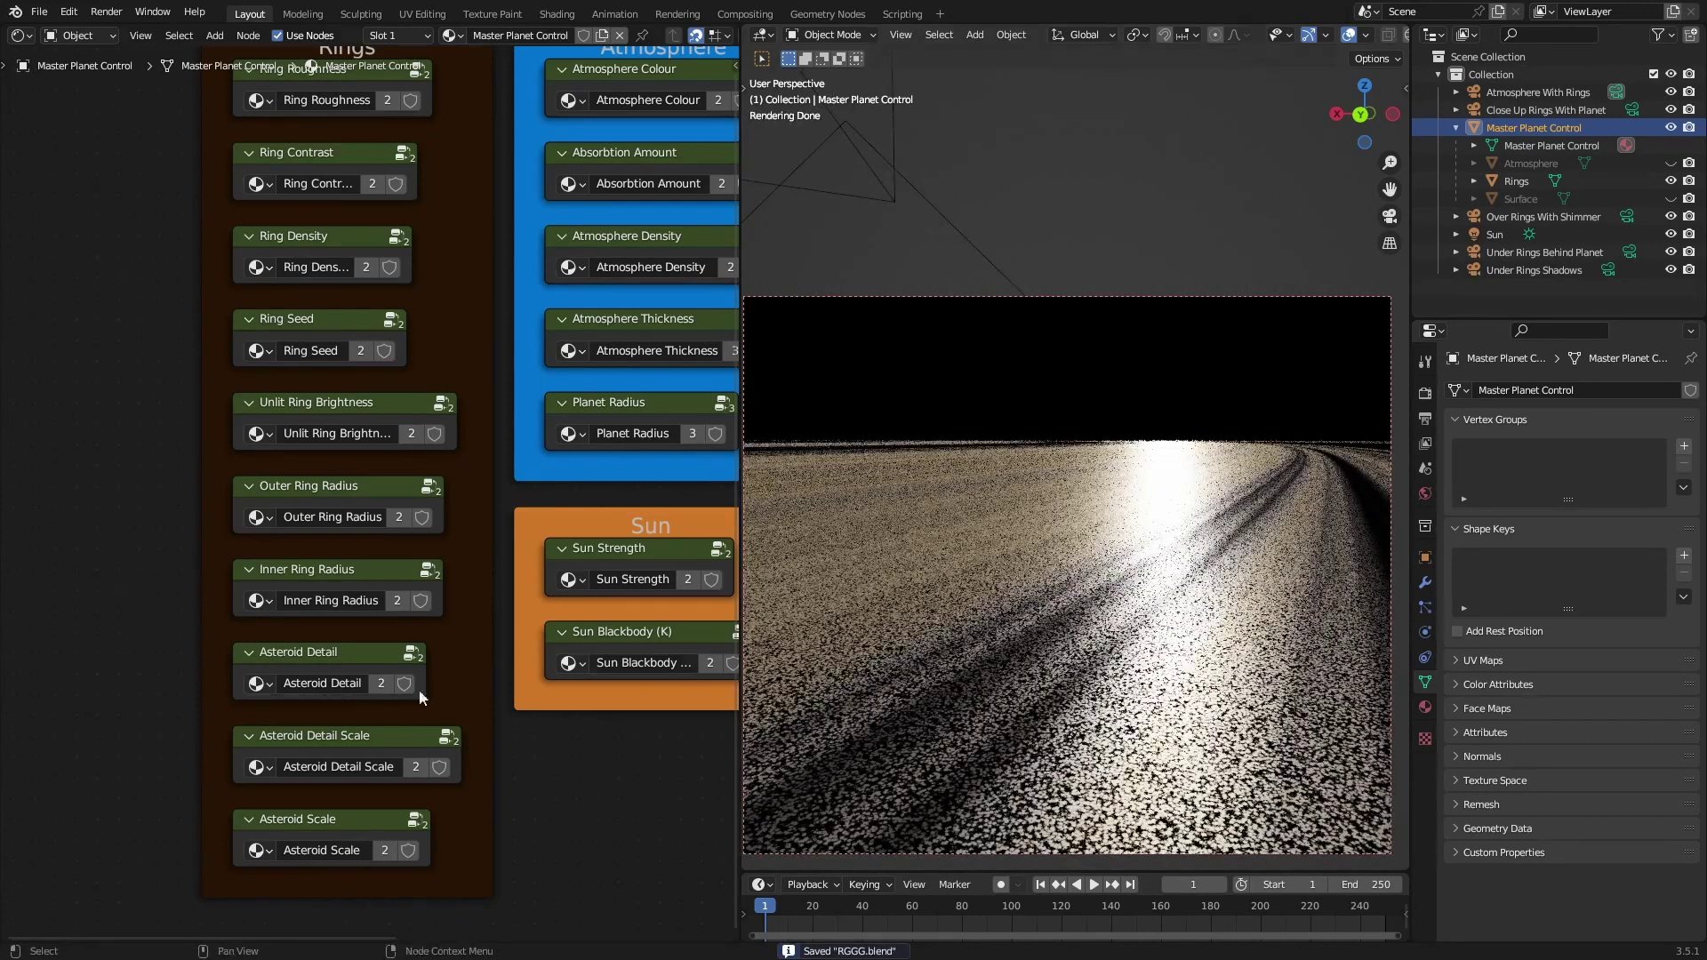
pyautogui.scroll(1, 336, 694)
pyautogui.press('Tab')
pyautogui.moveTo(444, 567); pyautogui.dragTo(529, 566)
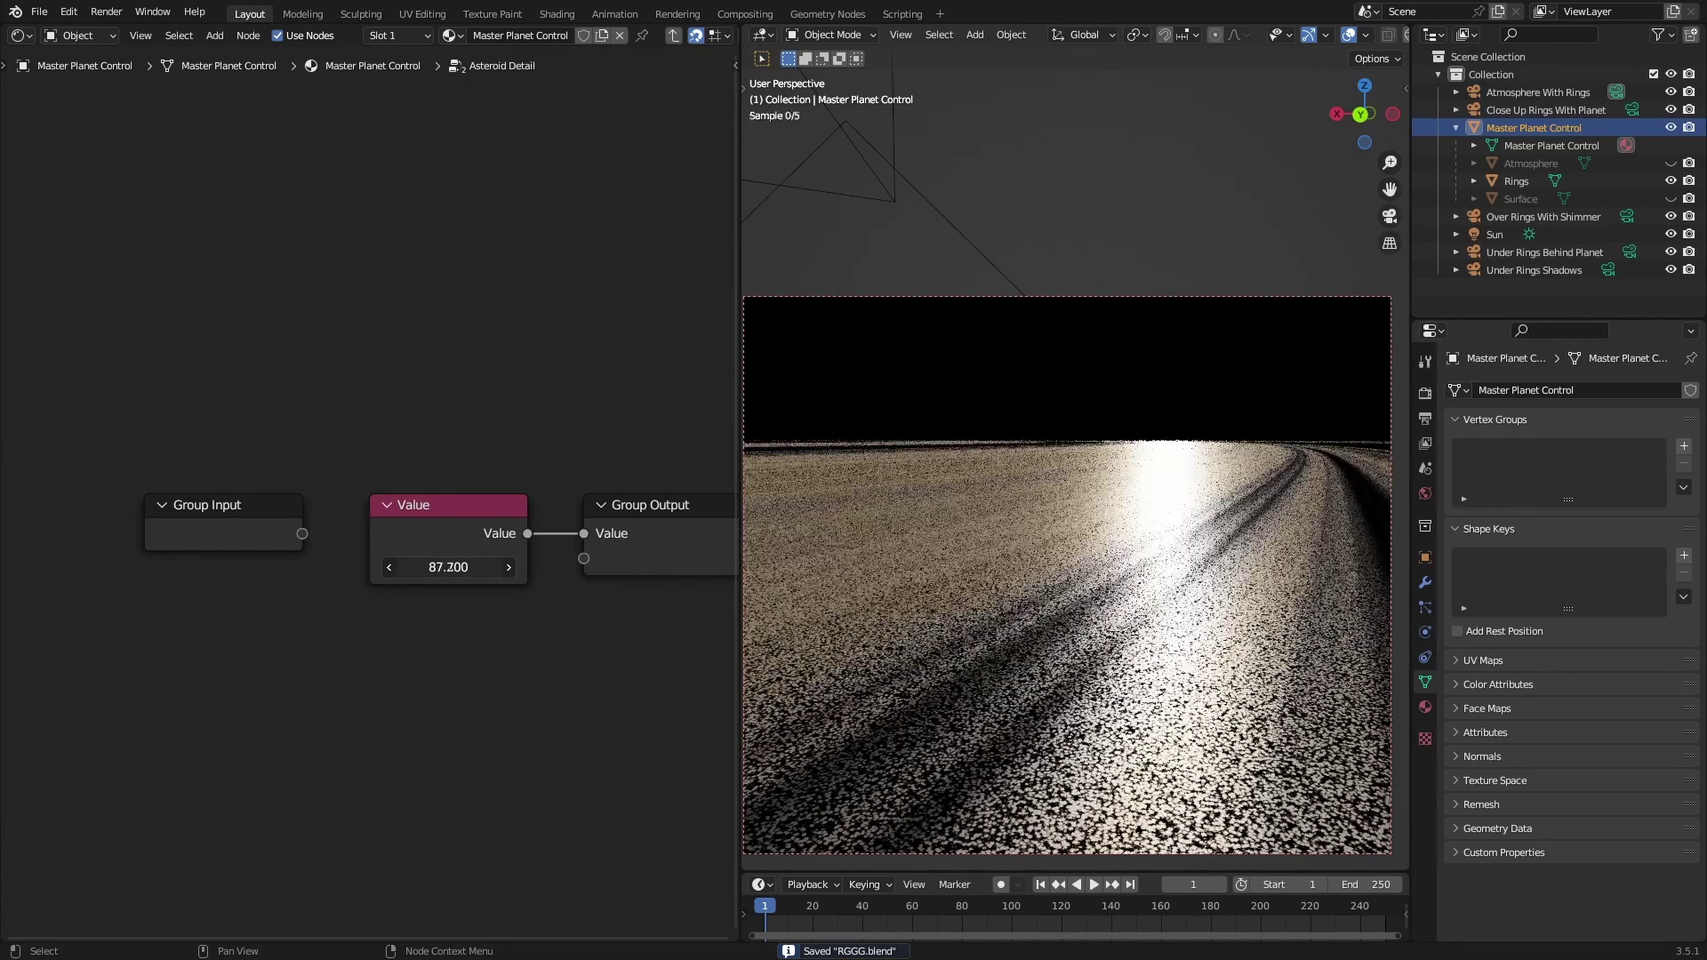
pyautogui.rightClick(465, 567)
# - From a higher angle over the rings, try Asteroid Detail at 20.5, then return it to 2.5
pyautogui.scroll(6, 1044, 684)
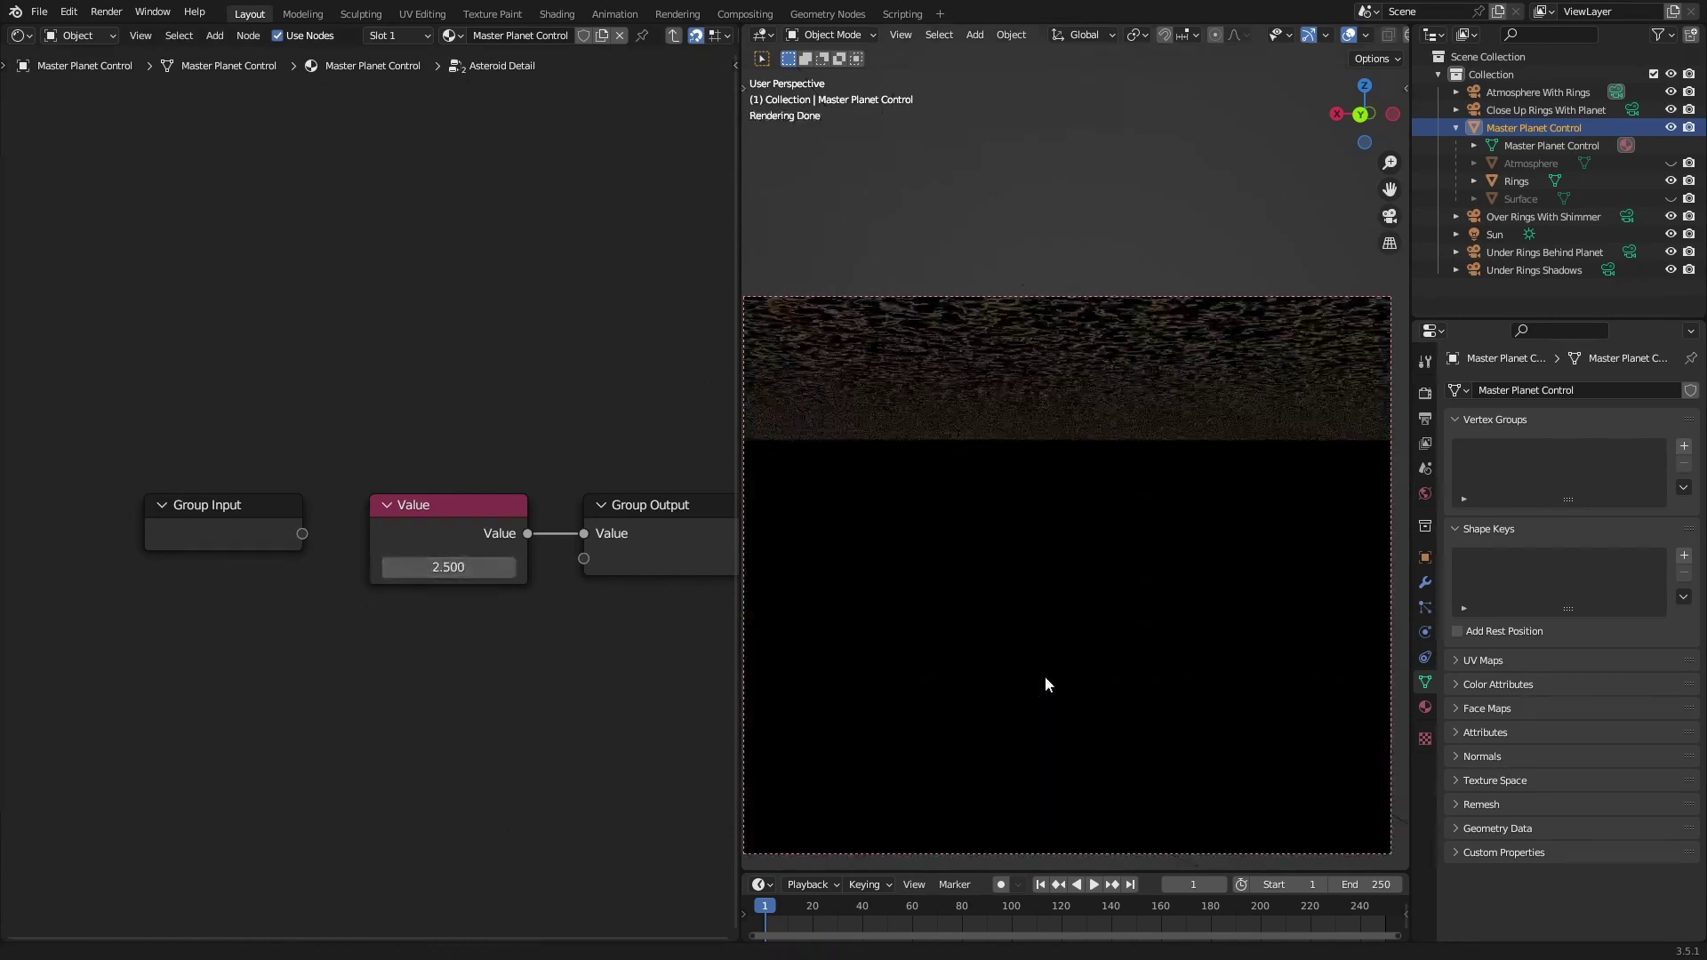
pyautogui.scroll(2, 1030, 690)
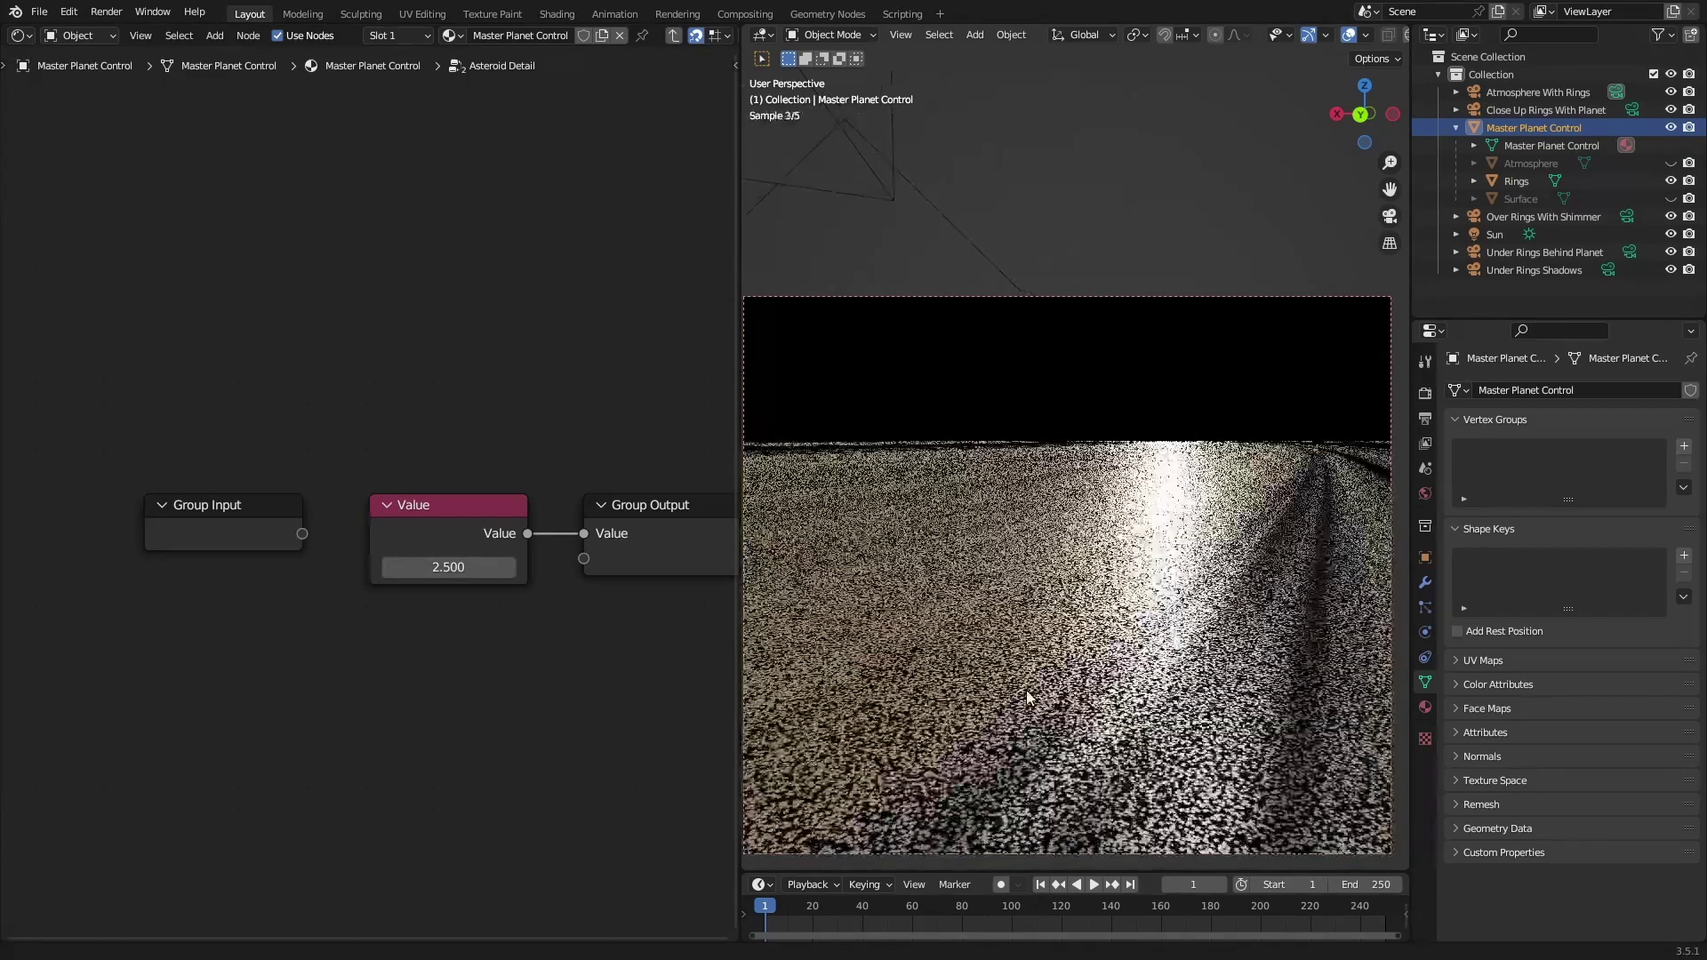
pyautogui.scroll(3, 1024, 690)
pyautogui.scroll(-1, 1025, 691)
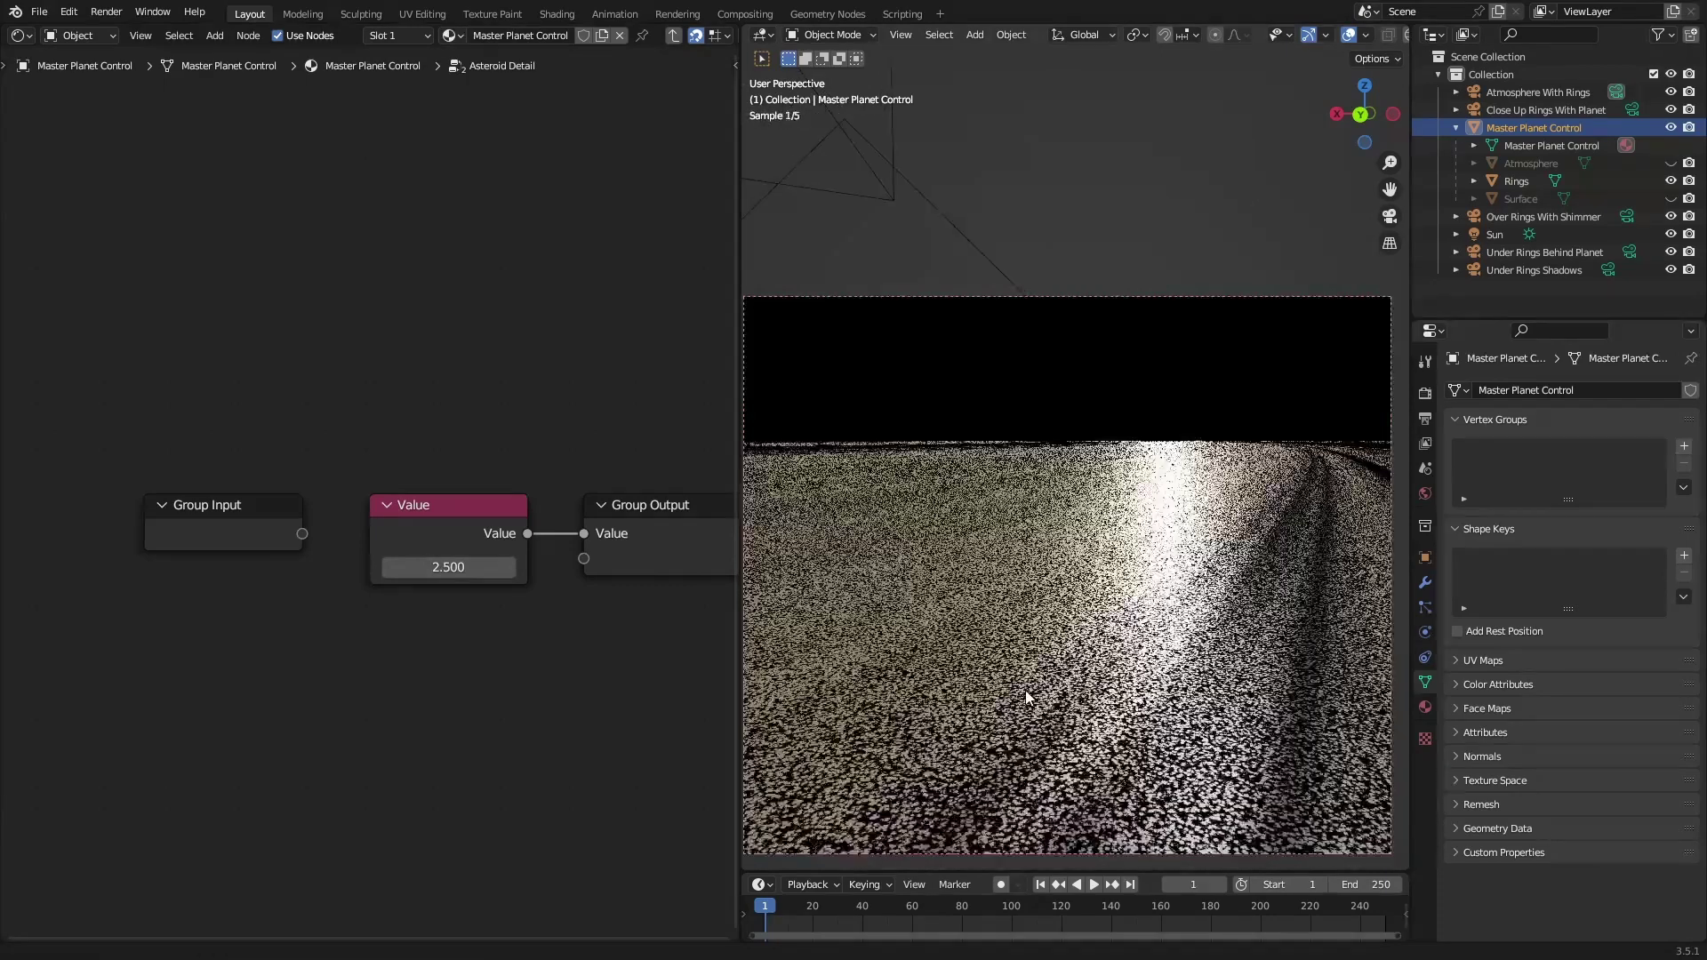
pyautogui.moveTo(1081, 695); pyautogui.dragTo(1262, 610, button='middle')
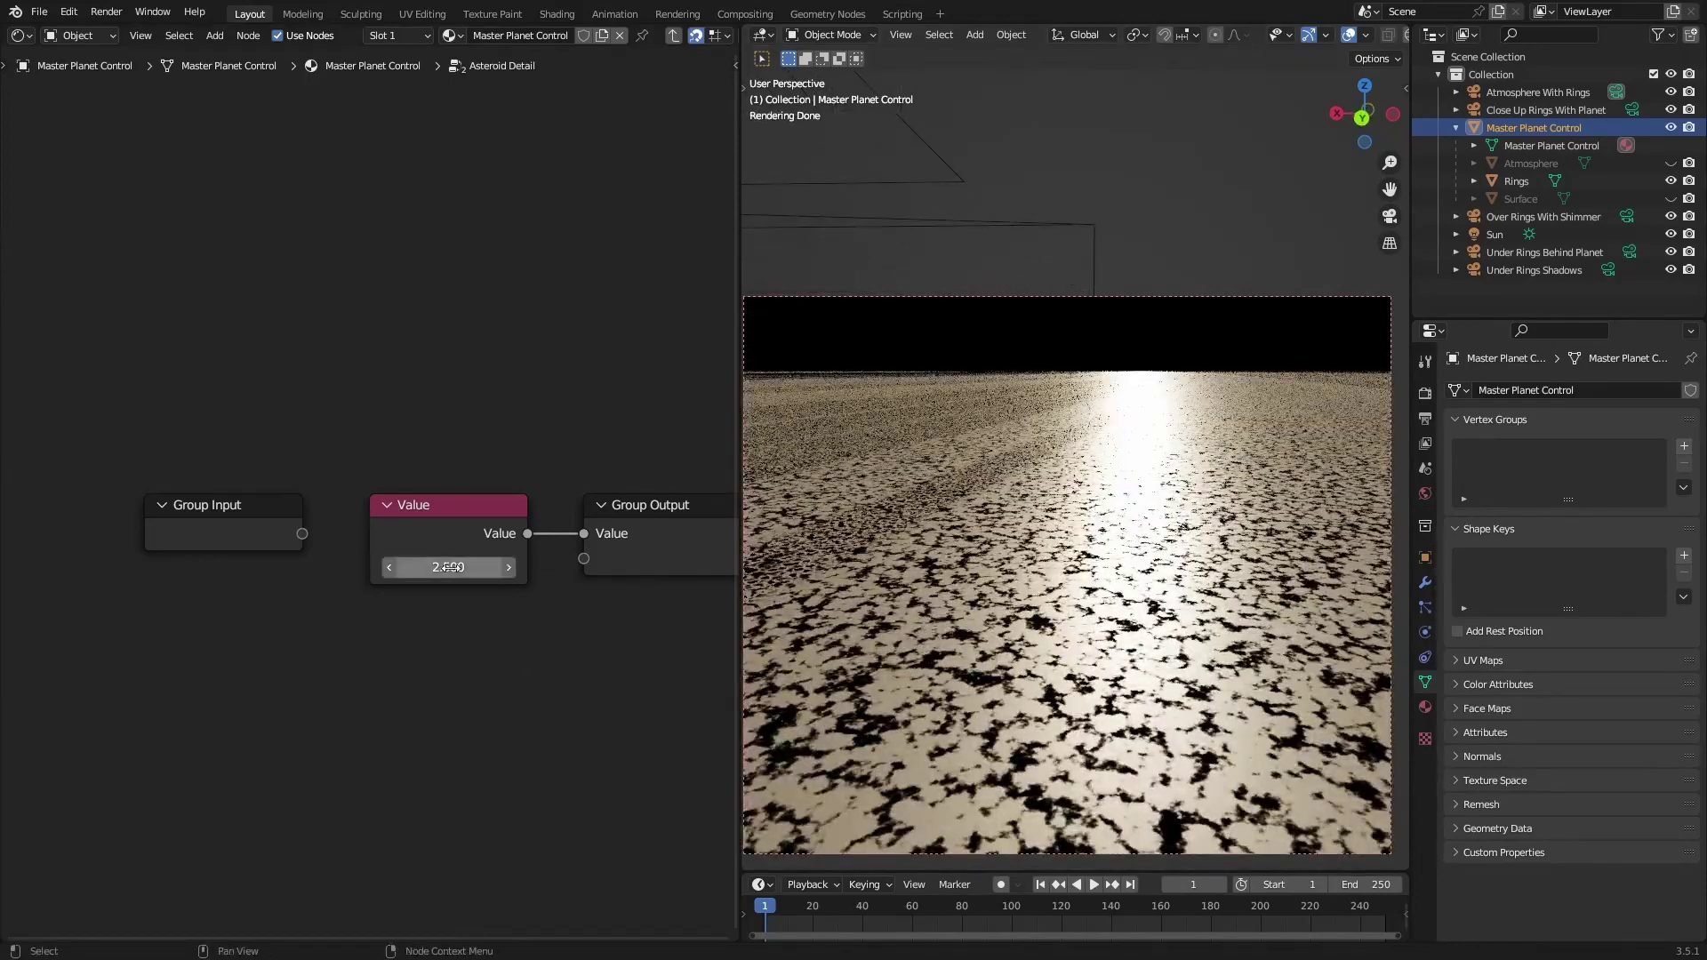
pyautogui.moveTo(448, 567); pyautogui.dragTo(525, 567)
pyautogui.moveTo(398, 568); pyautogui.dragTo(501, 568)
pyautogui.press('Tab')
# - Set Asteroid Scale to 5, then undo it back to 30000
pyautogui.click(363, 731)
pyautogui.press('Tab')
pyautogui.press('Tab')
pyautogui.press('Tab')
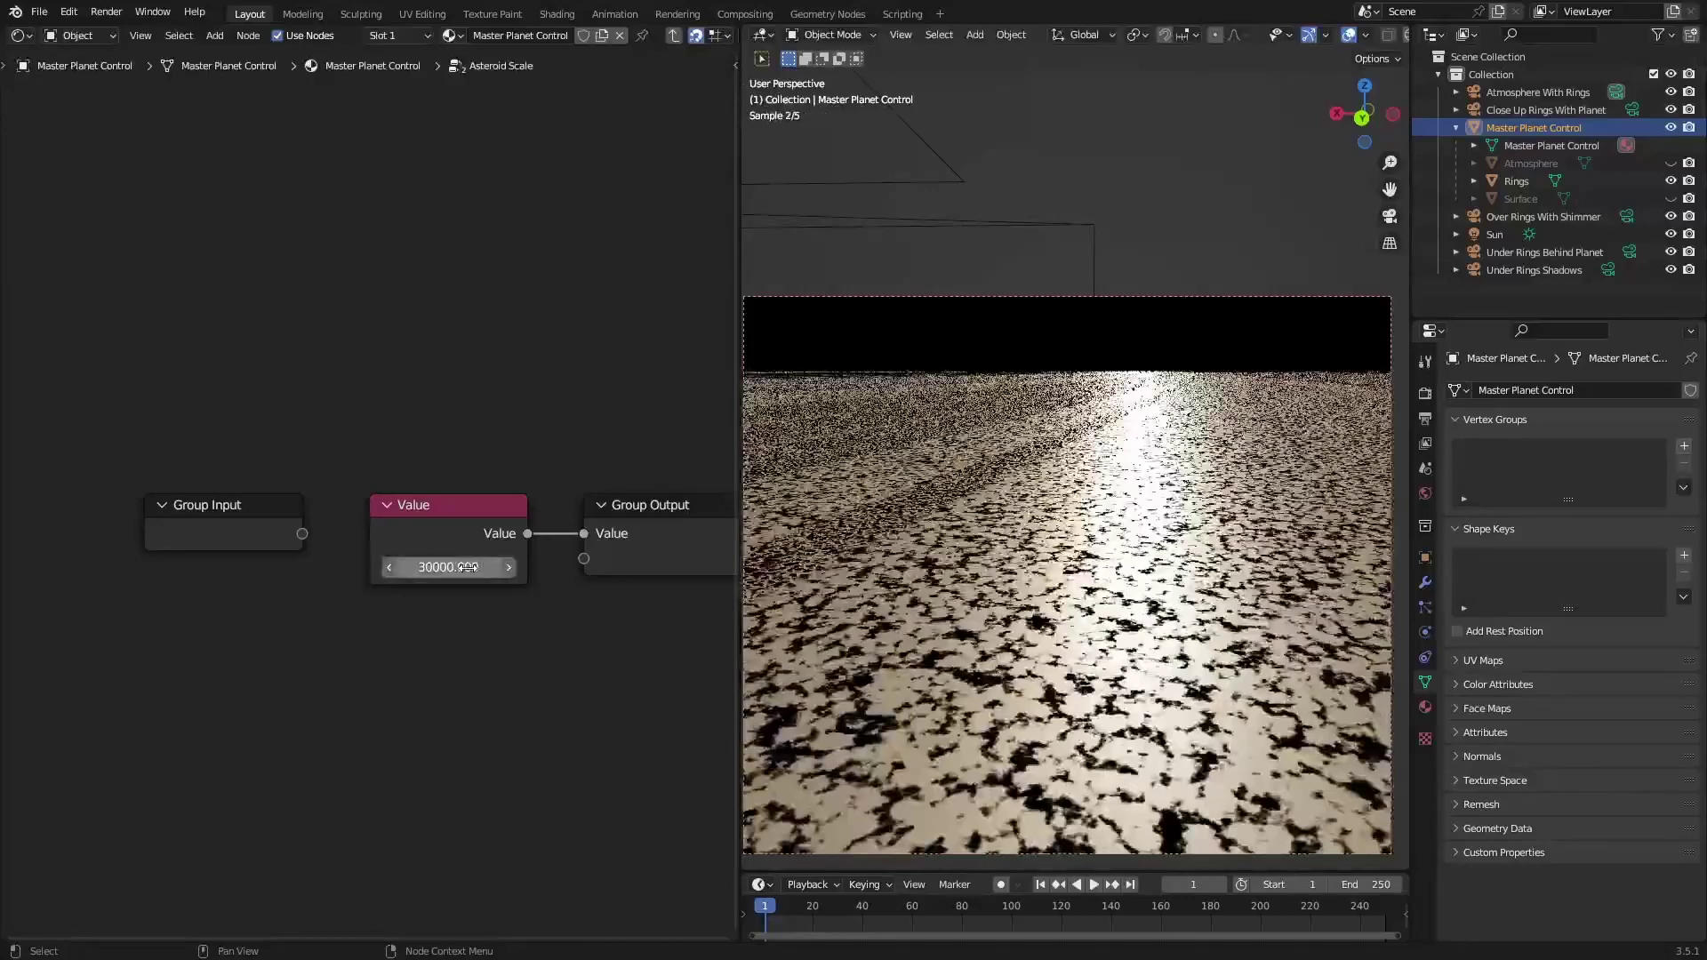
pyautogui.write('5')
pyautogui.press('Return')
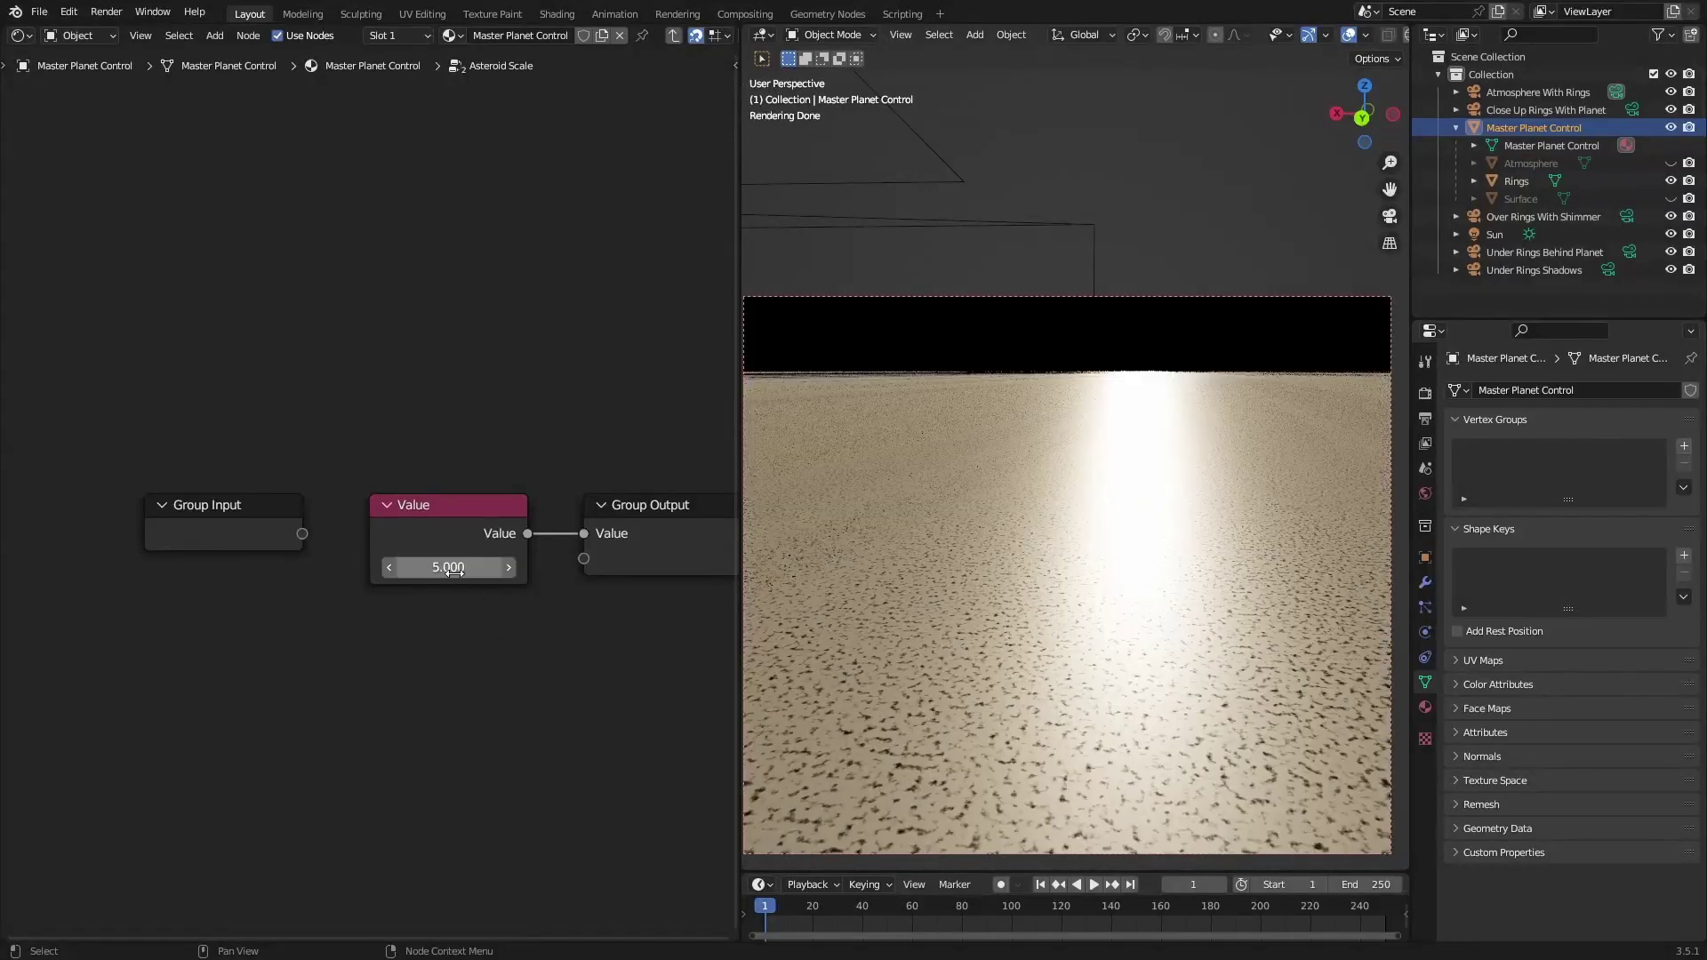
pyautogui.hotkey('ctrl', 'z')
pyautogui.press('Tab')
# - Deselect the group node, save, and frame all Master Planet Control node groups
pyautogui.click(617, 792)
pyautogui.hotkey('ctrl', 's')
pyautogui.scroll(-4, 622, 791)
pyautogui.moveTo(629, 790); pyautogui.dragTo(361, 652, button='middle')
pyautogui.scroll(-3, 361, 652)
pyautogui.scroll(-12, 1130, 605)
# - Orbit around the rings without moving Master Planet Control, save, and switch to solid shading
pyautogui.moveTo(1050, 578); pyautogui.dragTo(911, 630, button='middle')
pyautogui.click(1147, 745)
pyautogui.moveTo(1120, 594); pyautogui.dragTo(1117, 563, button='middle')
pyautogui.press('g')
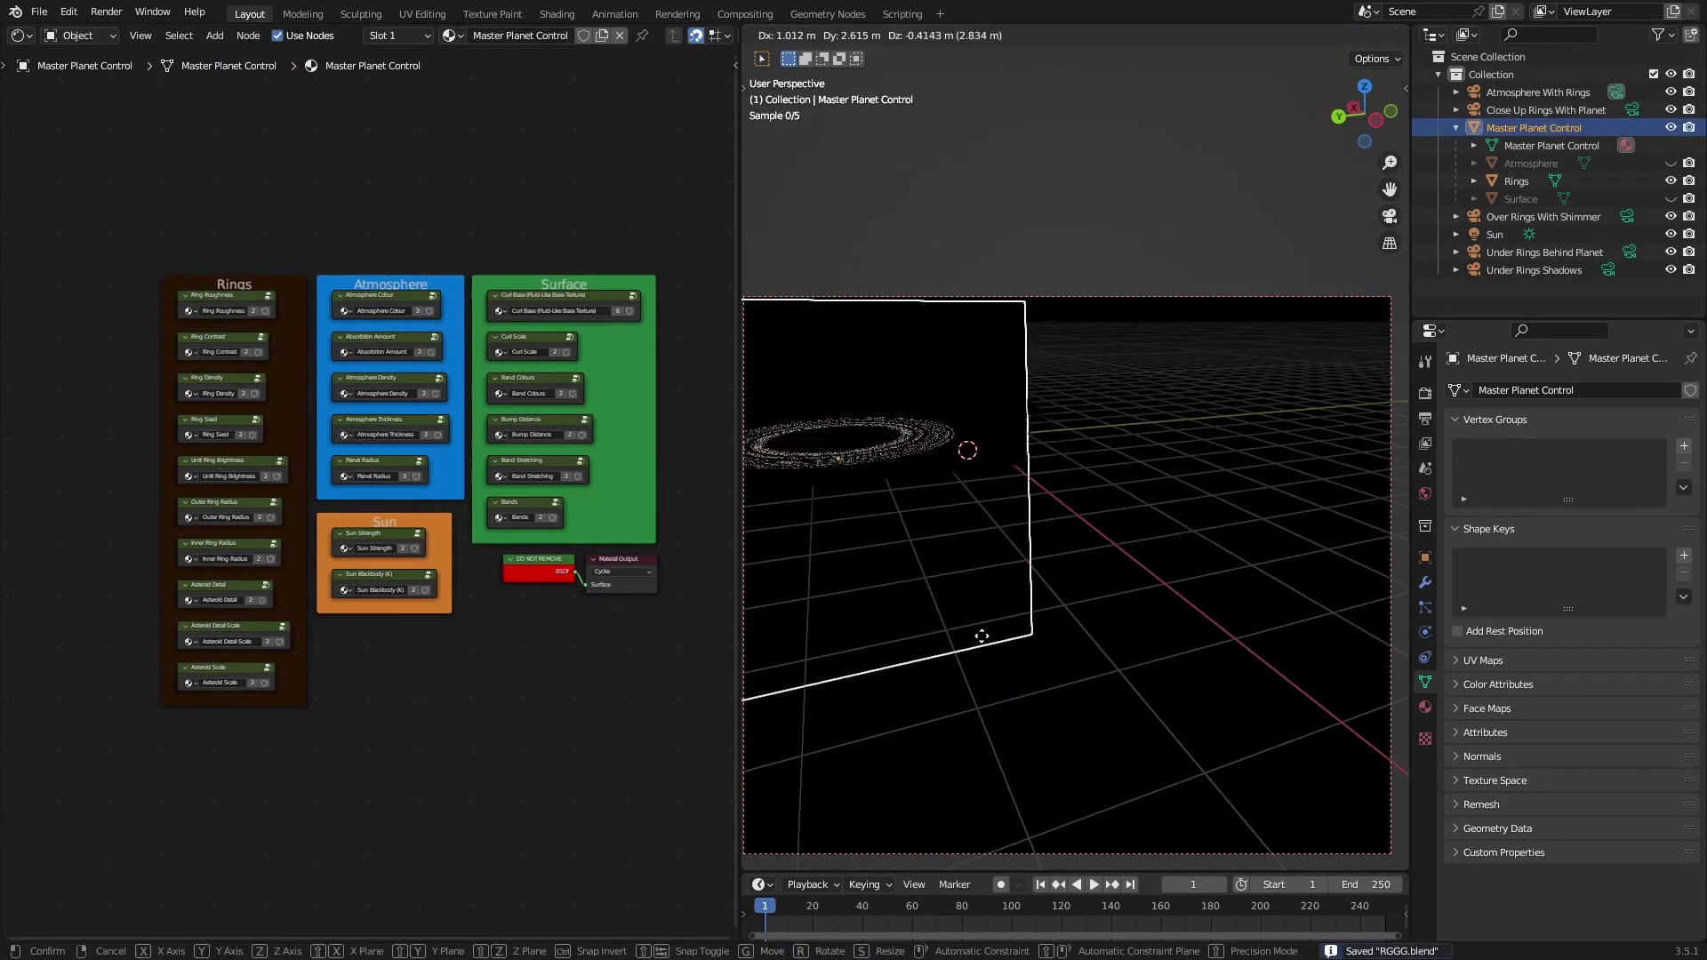
pyautogui.rightClick(1015, 643)
pyautogui.click(1220, 574)
pyautogui.hotkey('ctrl', 's')
pyautogui.moveTo(1218, 573); pyautogui.dragTo(1174, 505, button='middle')
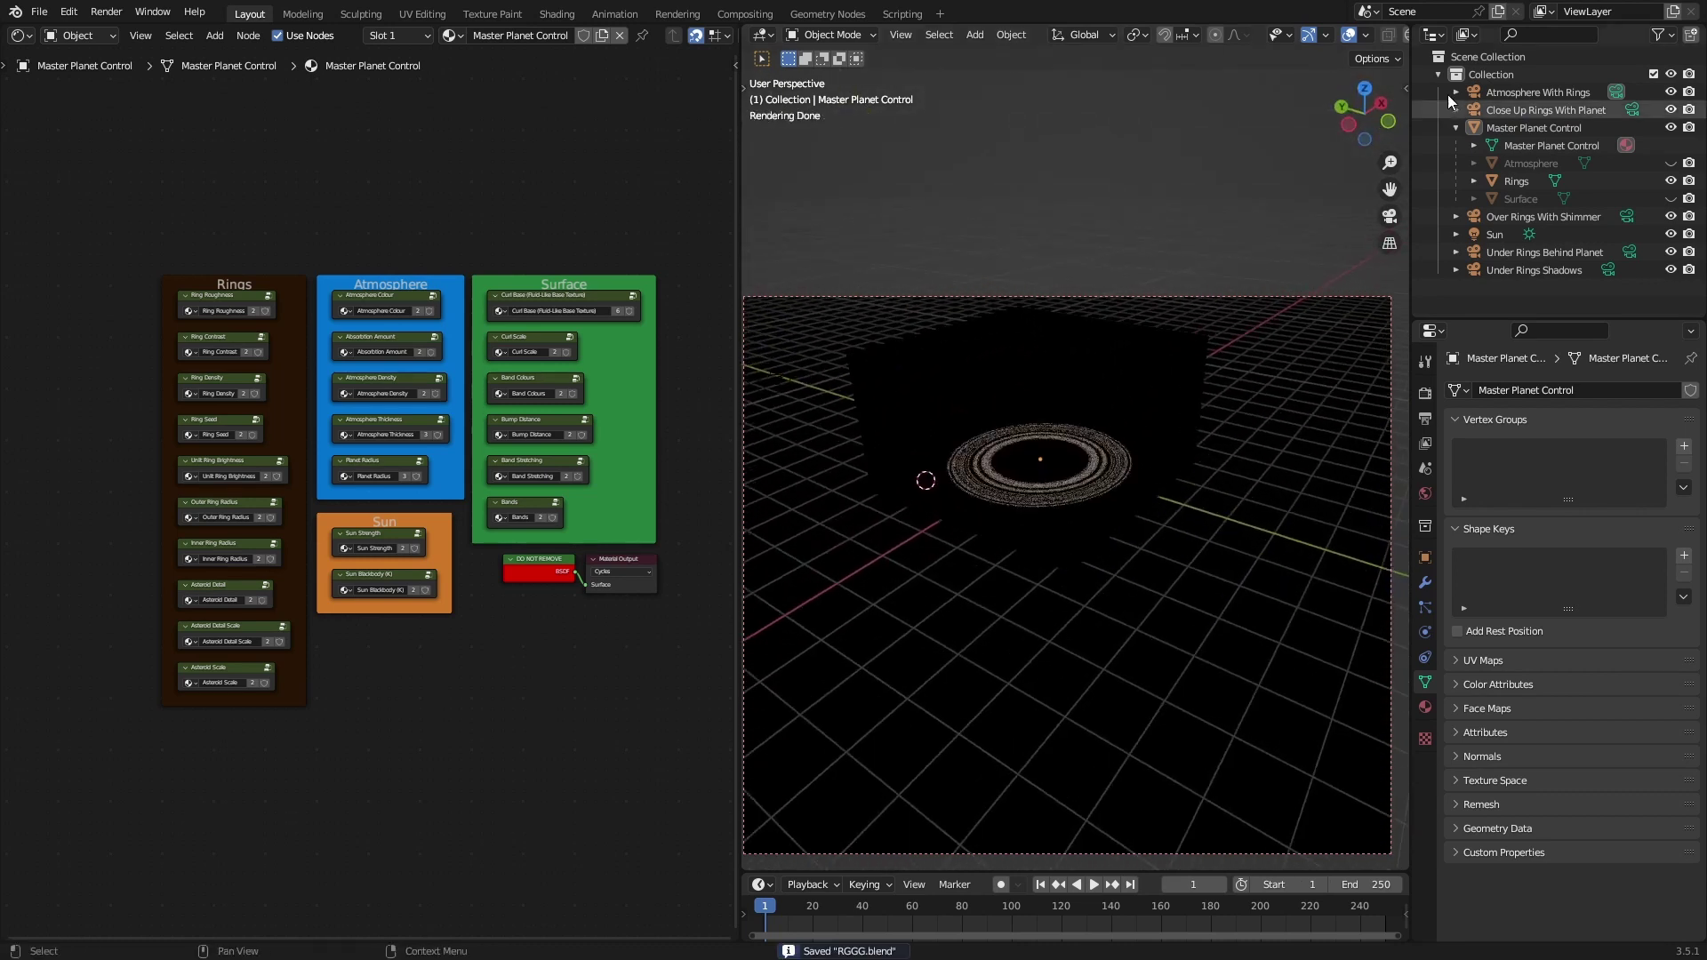
pyautogui.click(1250, 313)
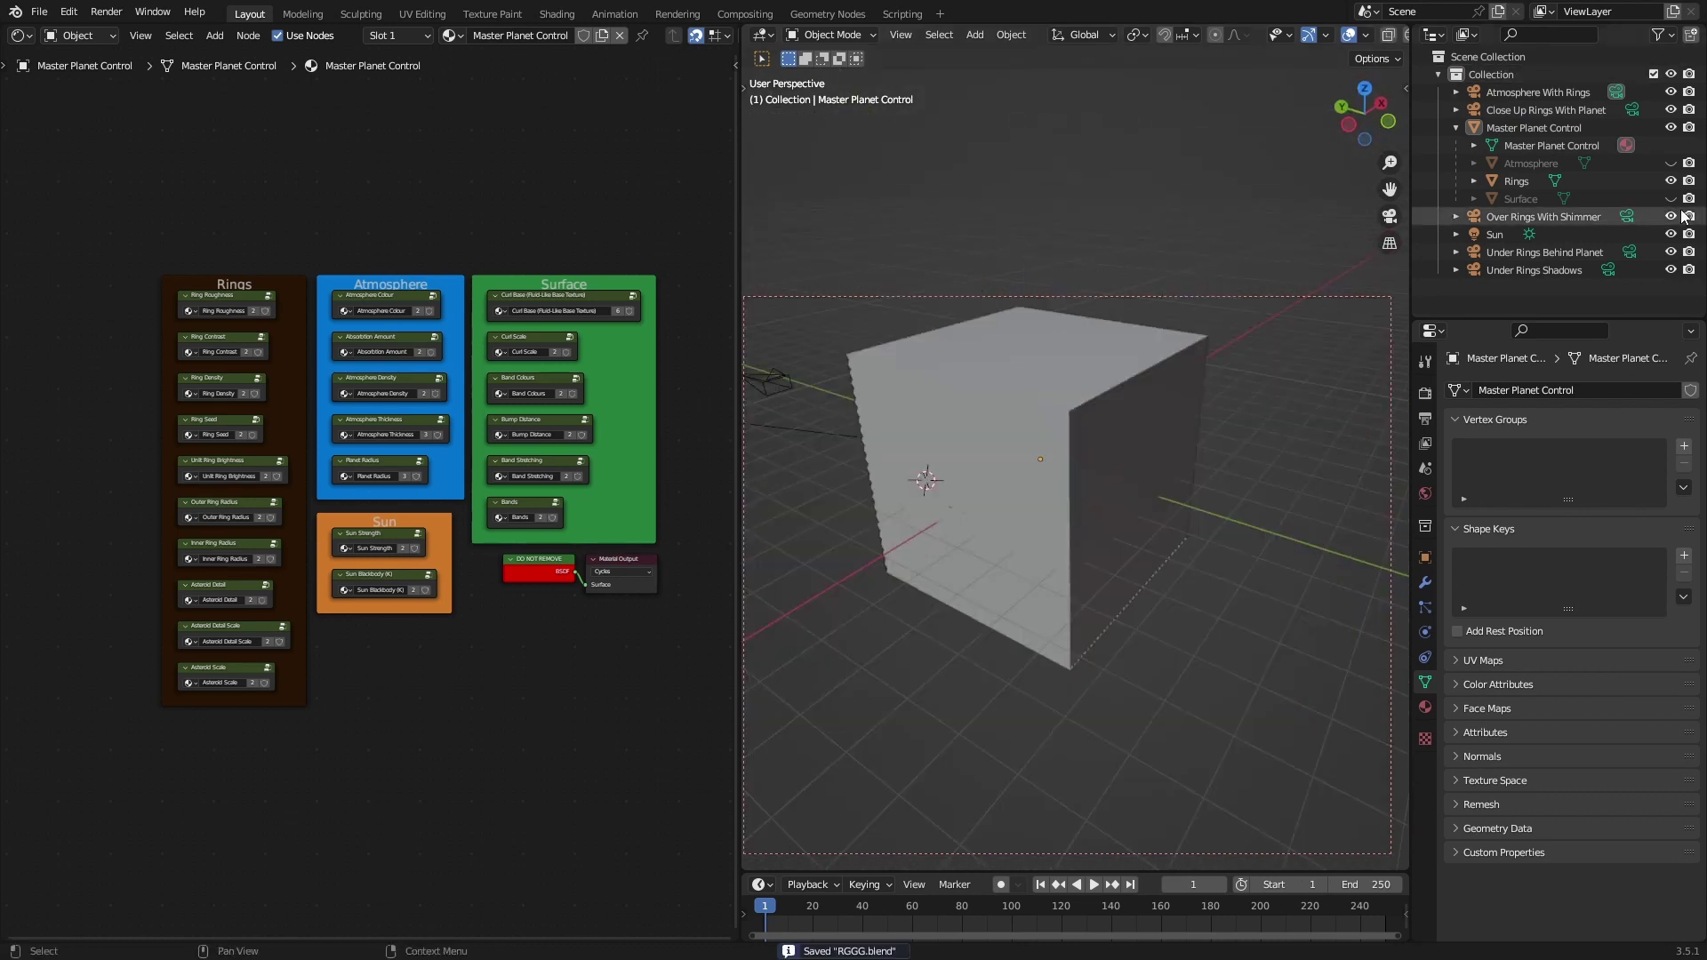
# - Return to rendered shading and zoom into an edge-on close-up of the planet and rings
pyautogui.click(1183, 265)
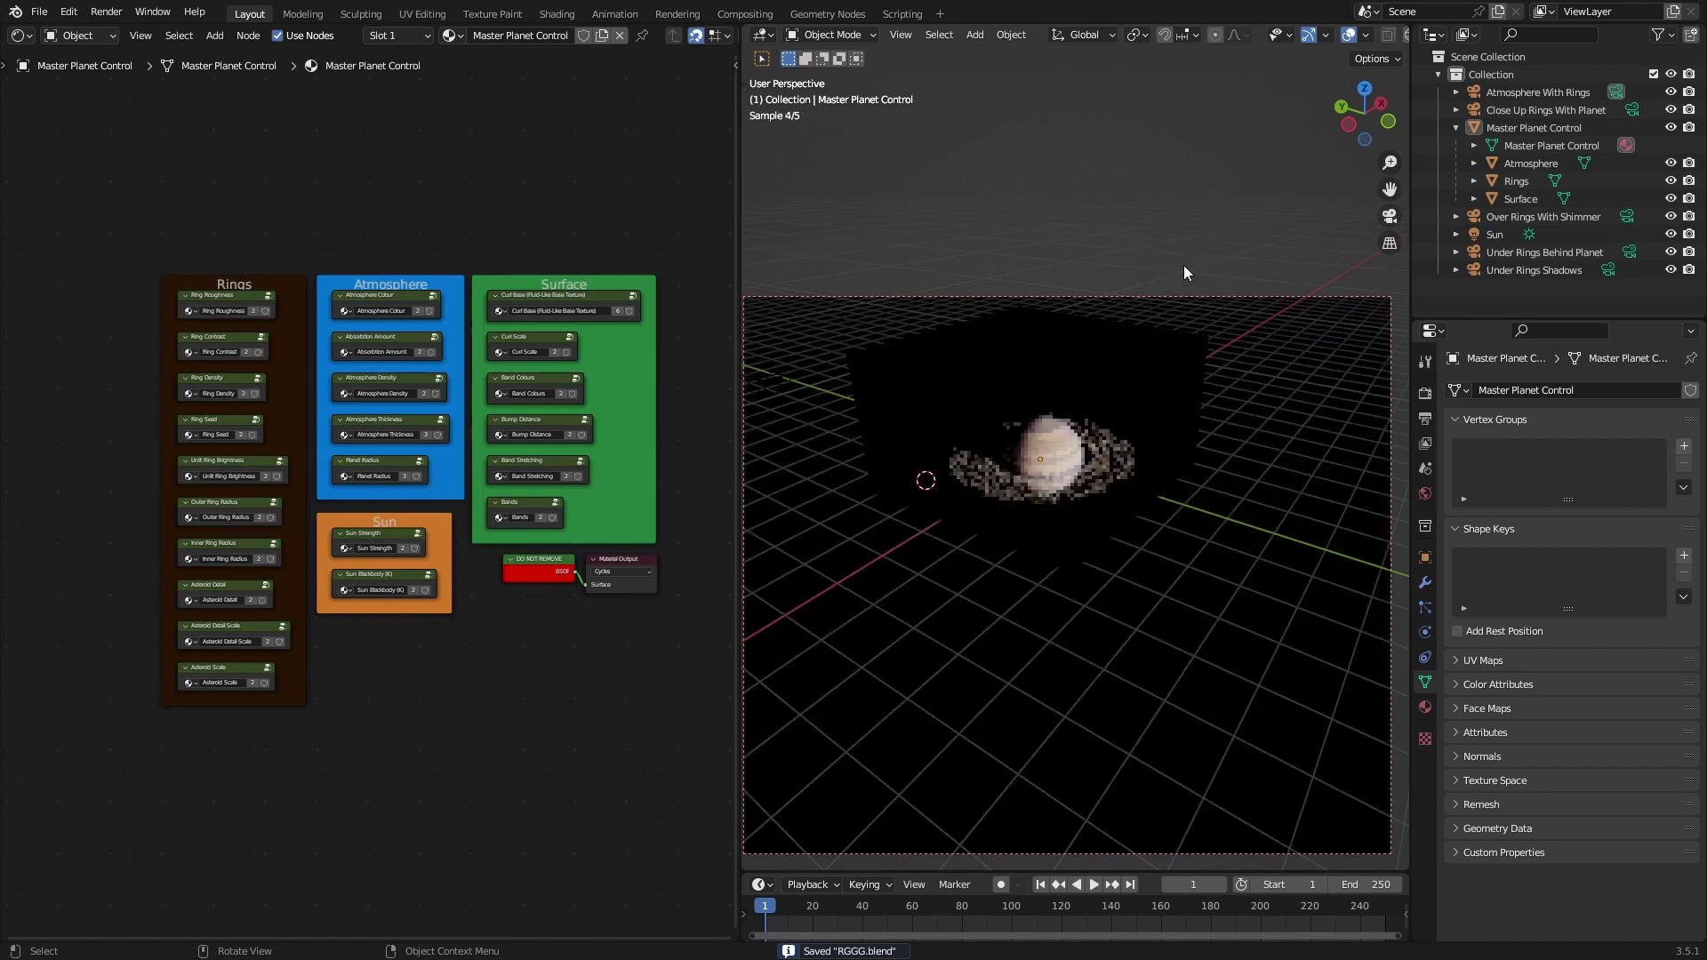
pyautogui.scroll(6, 1087, 591)
pyautogui.moveTo(1145, 466)
pyautogui.mouseDown(button='middle')
pyautogui.moveTo(1086, 591)
pyautogui.moveTo(1170, 488)
pyautogui.mouseUp(button='middle')
pyautogui.scroll(1, 1170, 489)
pyautogui.scroll(5, 1107, 521)
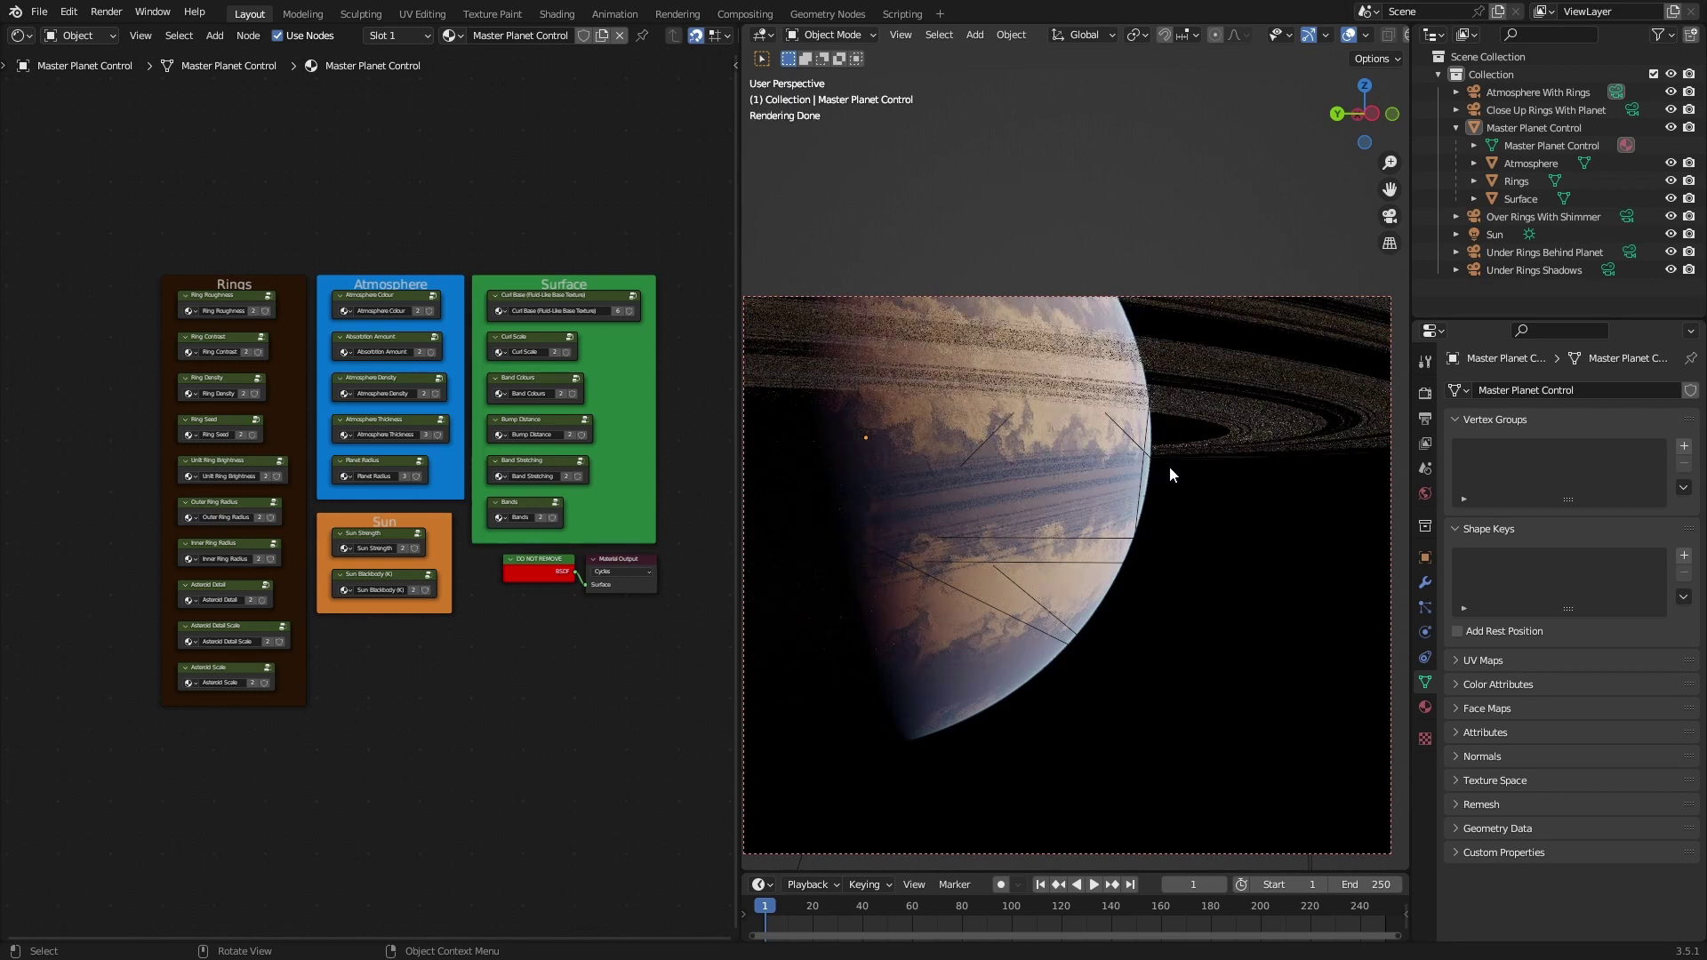
pyautogui.scroll(8, 1163, 482)
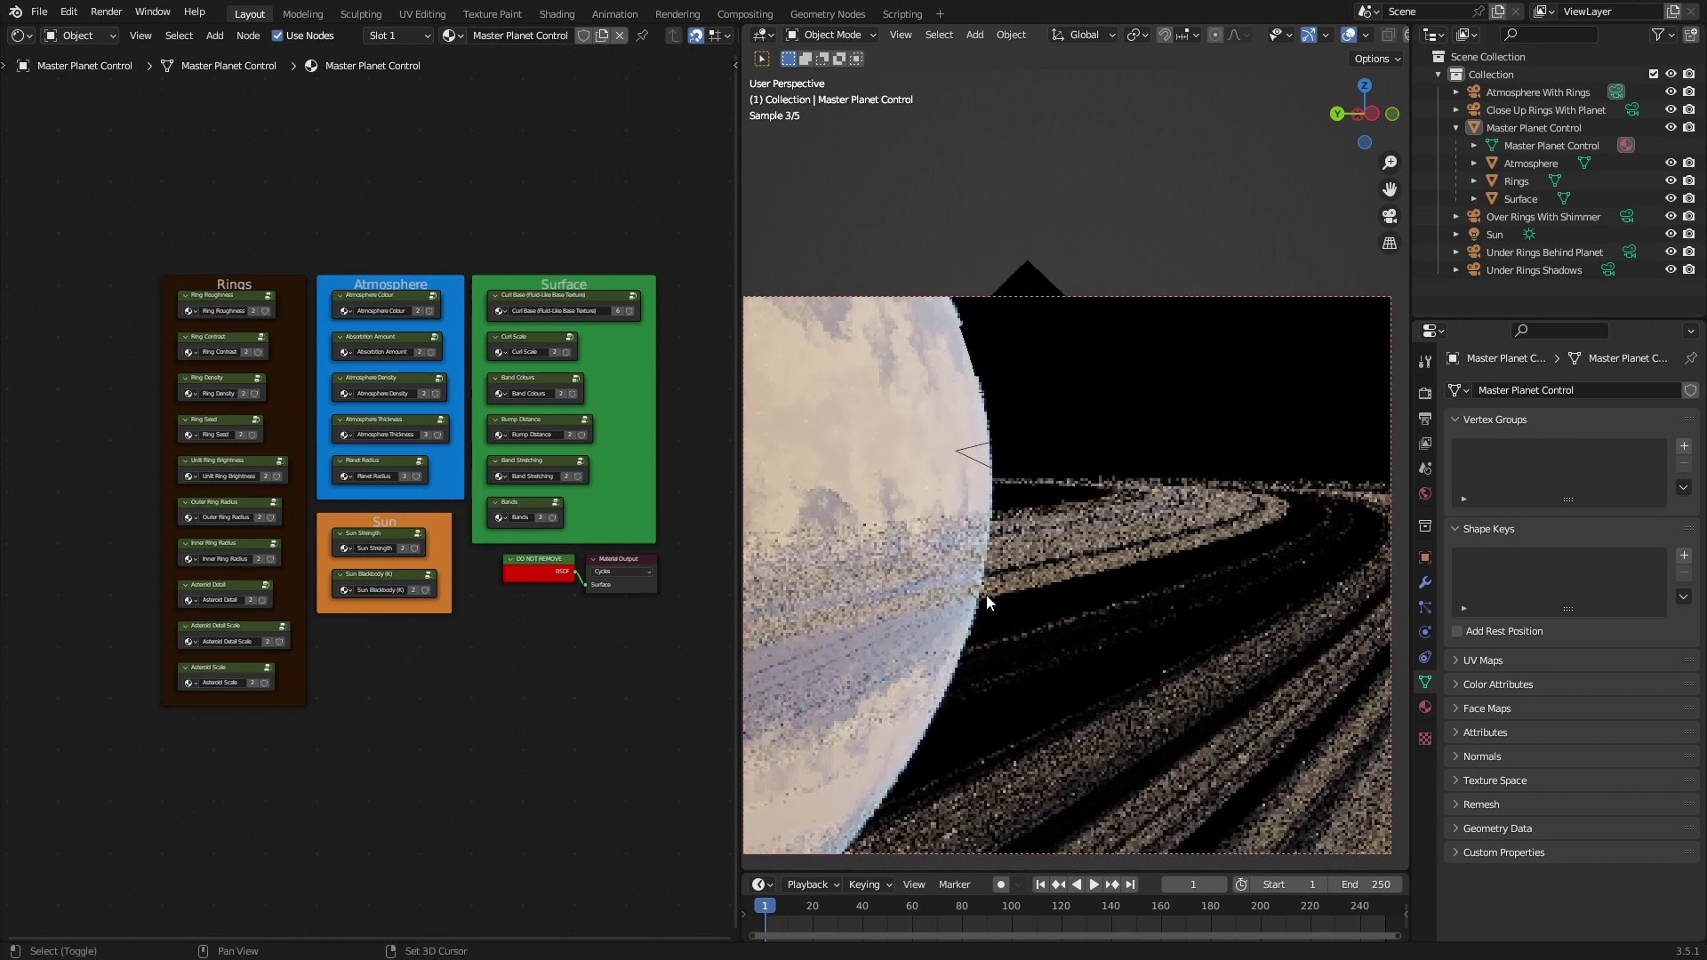
pyautogui.scroll(-5, 1034, 505)
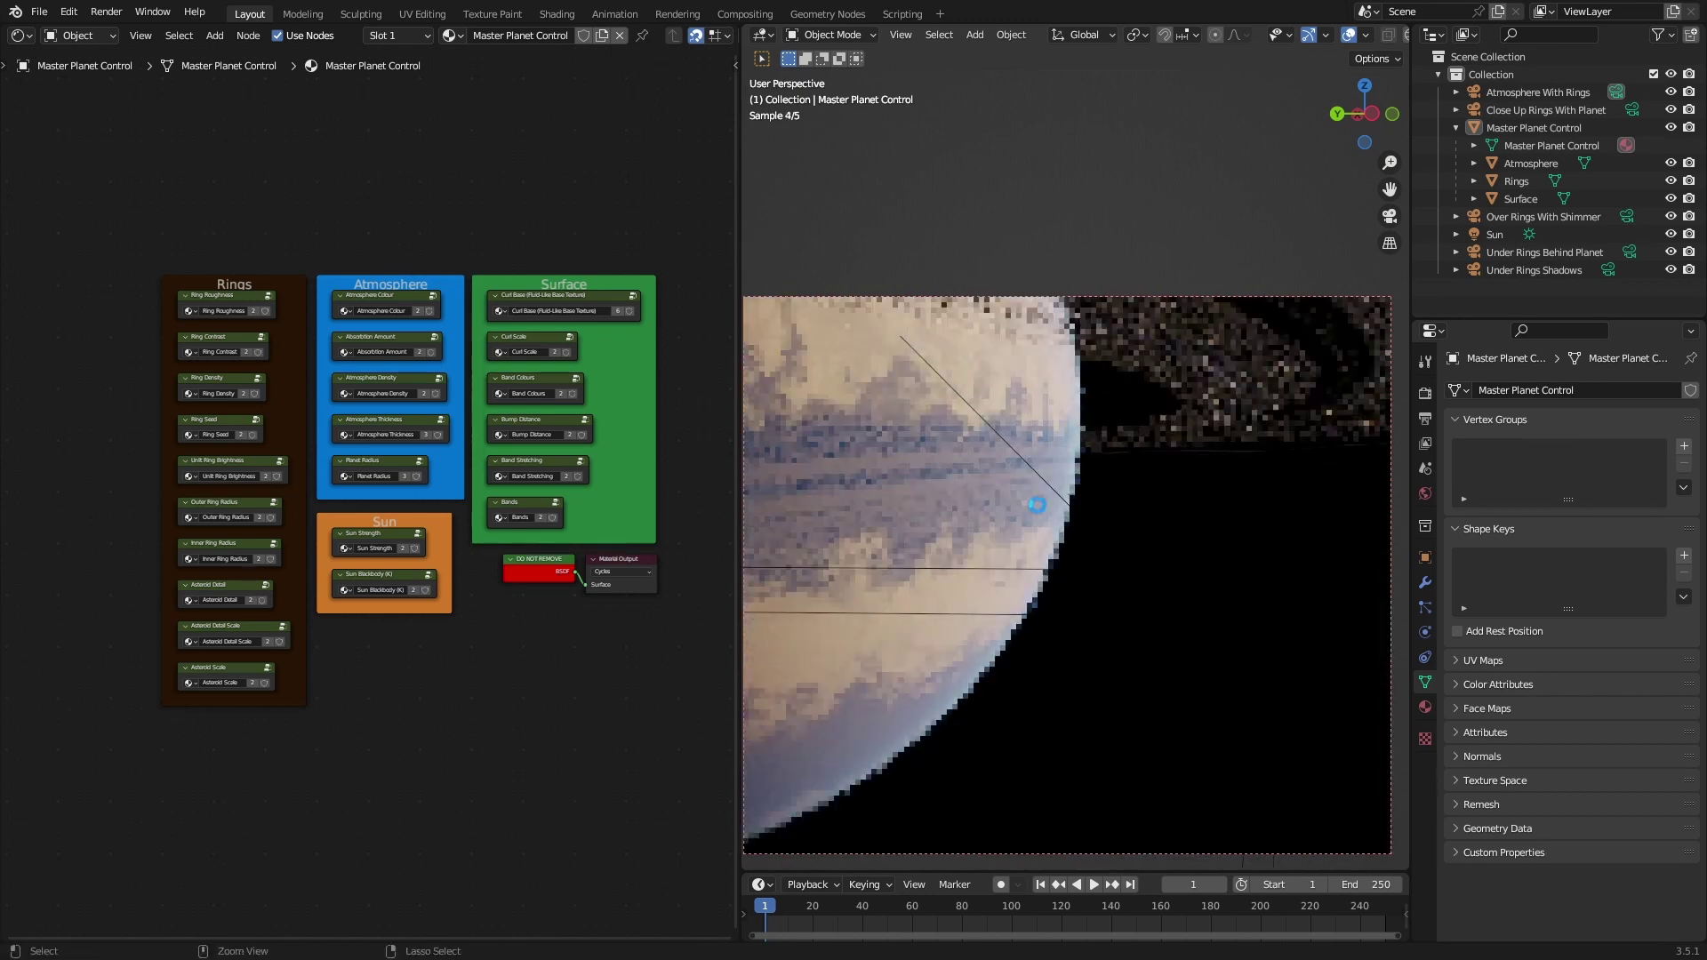
# - Save, shift the planet's limb to the right, and display the Atmosphere material nodes
pyautogui.hotkey('ctrl', 's')
pyautogui.moveTo(990, 519); pyautogui.dragTo(1032, 553, button='middle')
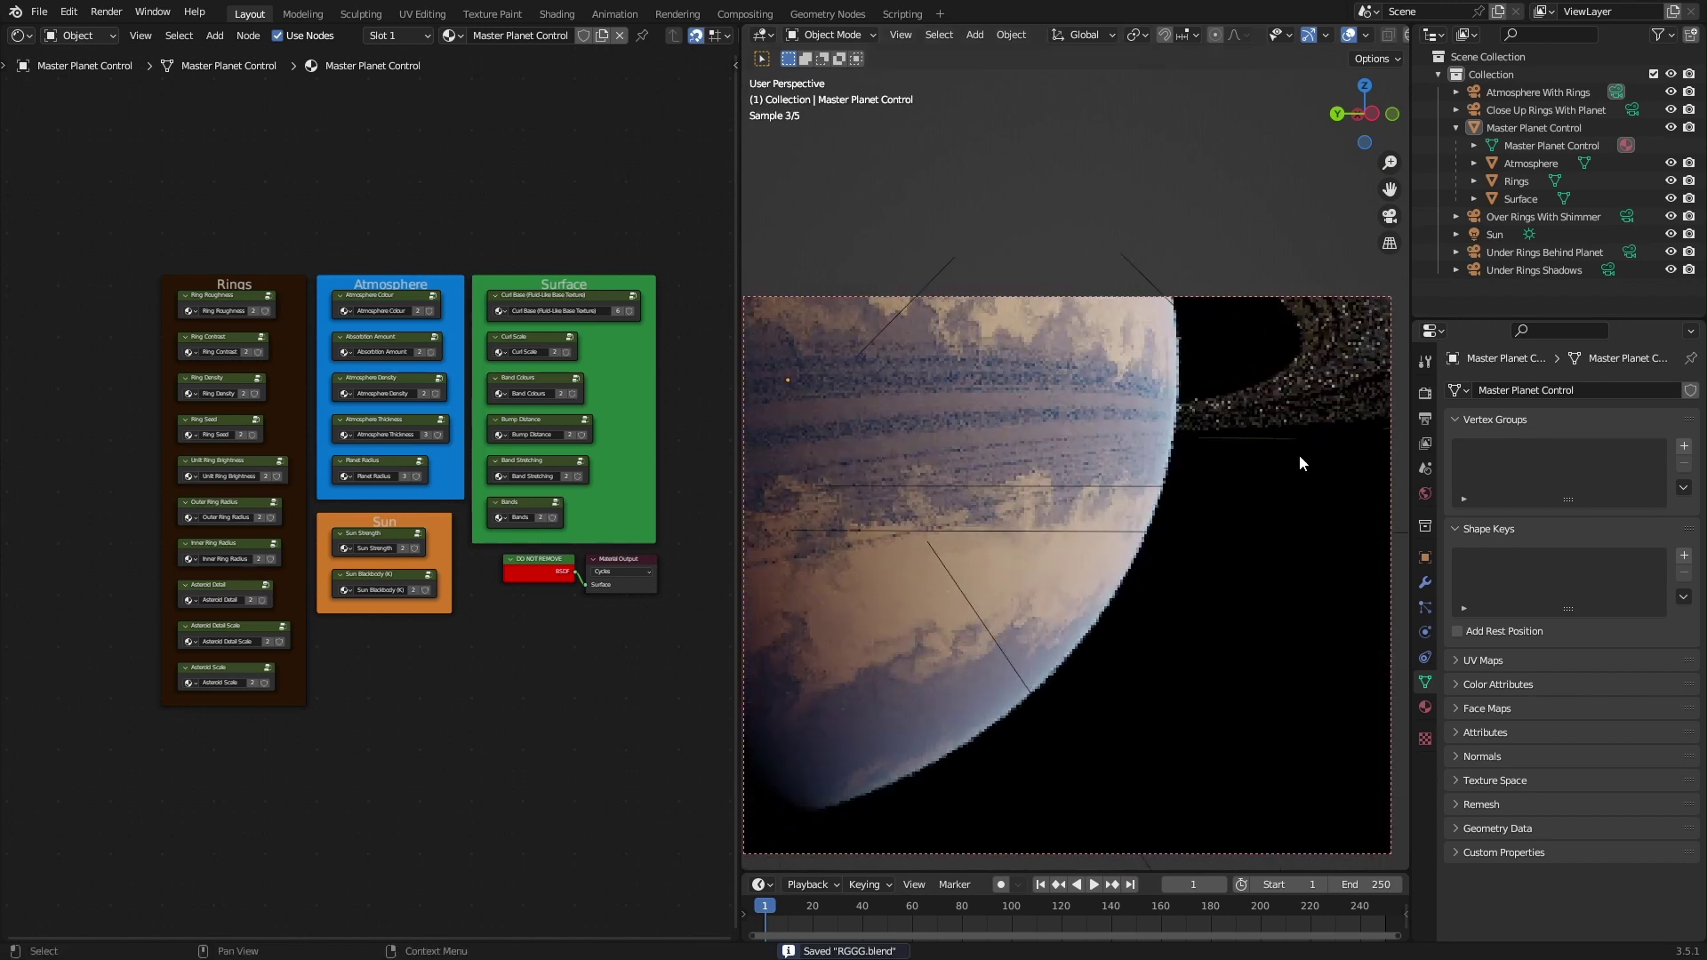
pyautogui.click(1554, 159)
# - Navigate the Atmosphere node tree to the Emission and Volume Scatter nodes, leaving Emission in place
pyautogui.moveTo(472, 494)
pyautogui.mouseDown(button='middle')
pyautogui.moveTo(448, 478)
pyautogui.moveTo(412, 518)
pyautogui.moveTo(336, 517)
pyautogui.mouseUp(button='middle')
pyautogui.scroll(4, 338, 523)
pyautogui.scroll(4, 455, 541)
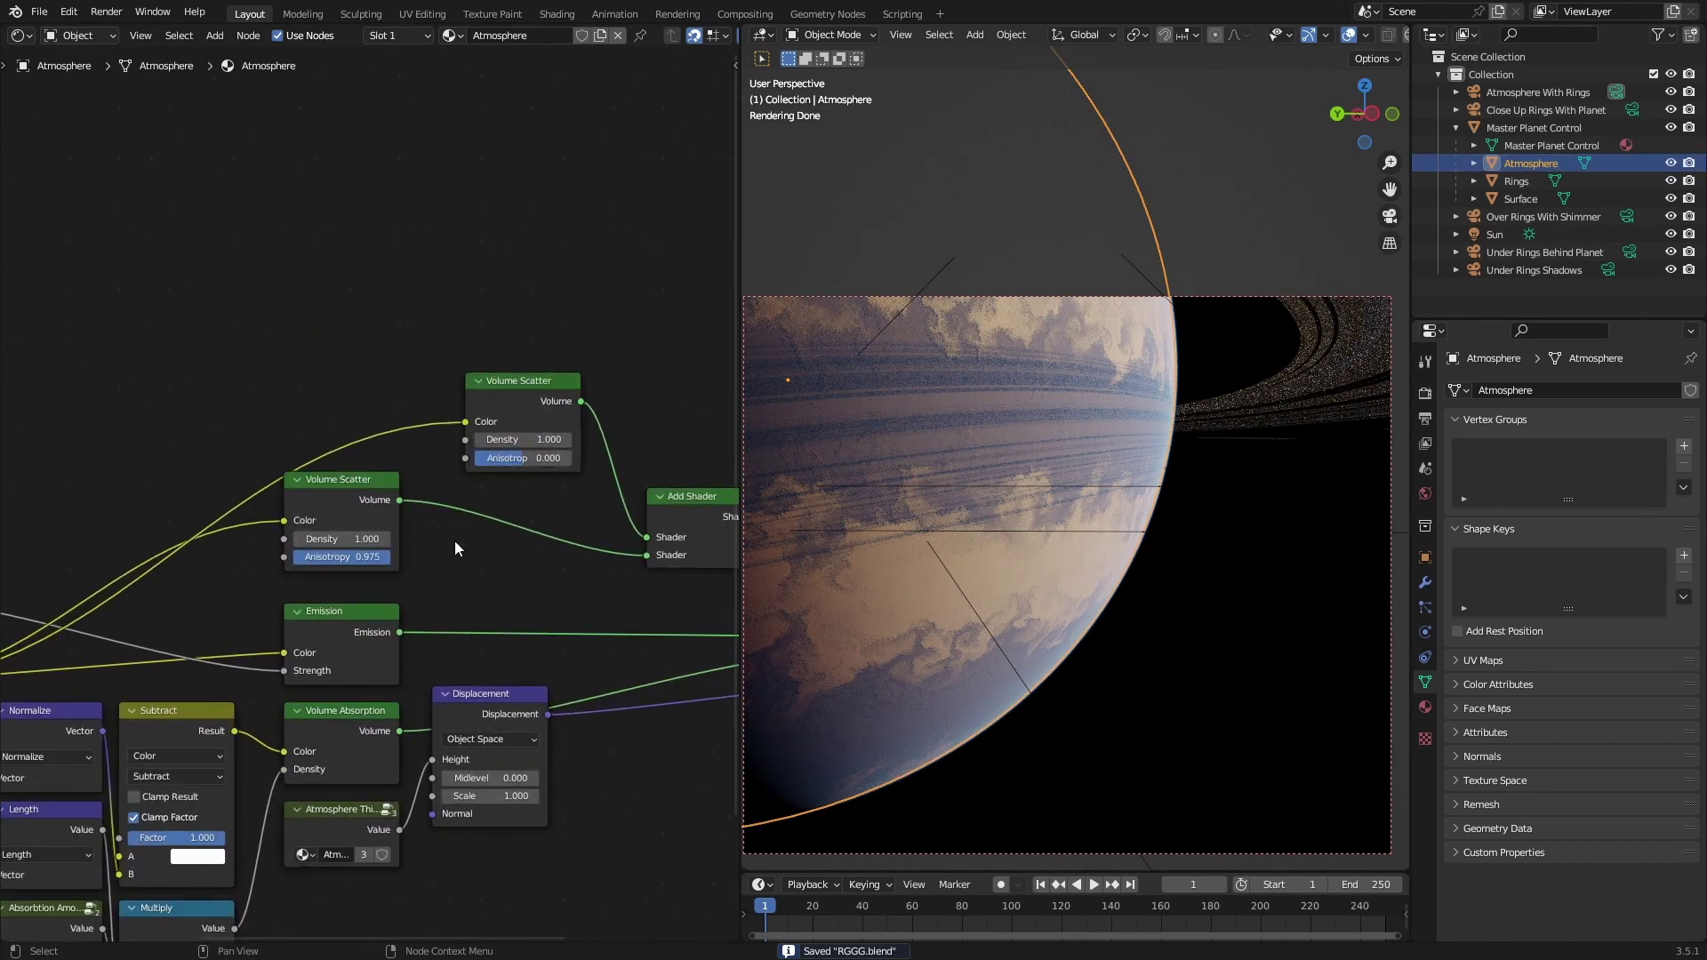
pyautogui.moveTo(454, 539); pyautogui.dragTo(363, 503, button='middle')
pyautogui.moveTo(247, 590); pyautogui.dragTo(285, 568)
pyautogui.rightClick(293, 566)
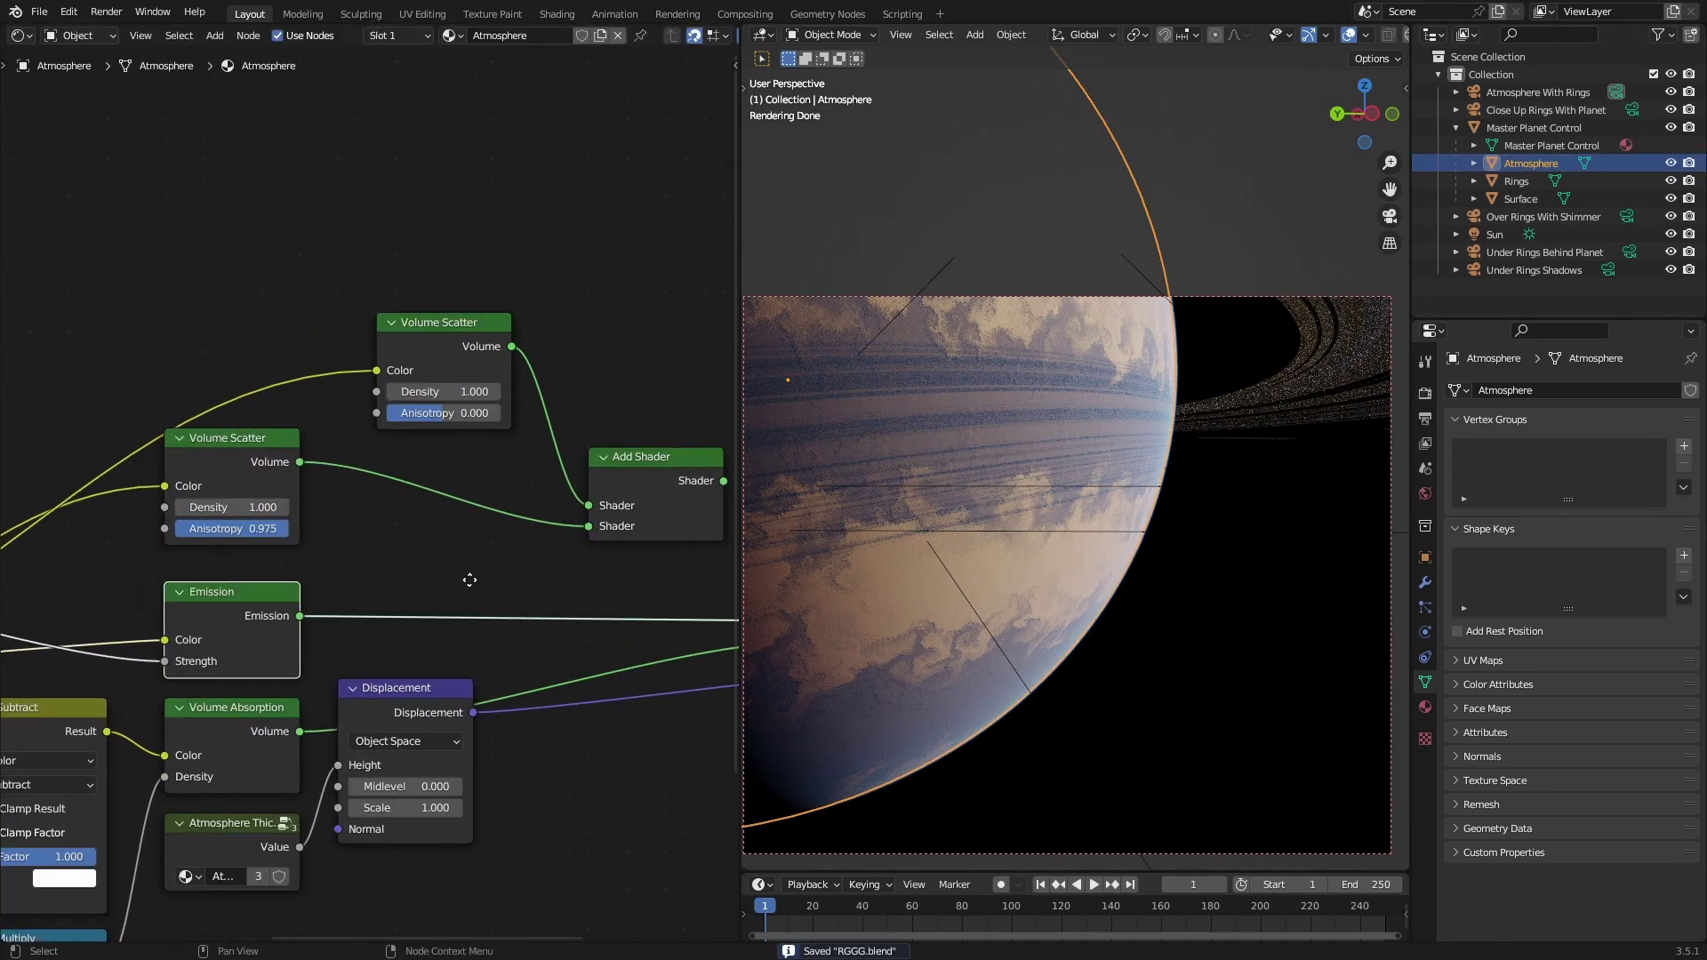
pyautogui.moveTo(562, 598); pyautogui.dragTo(311, 556, button='middle')
pyautogui.scroll(-2, 311, 556)
pyautogui.click(312, 556)
# - Disconnect the Emission shader from the Add Shader
pyautogui.moveTo(279, 498); pyautogui.dragTo(391, 486, button='middle')
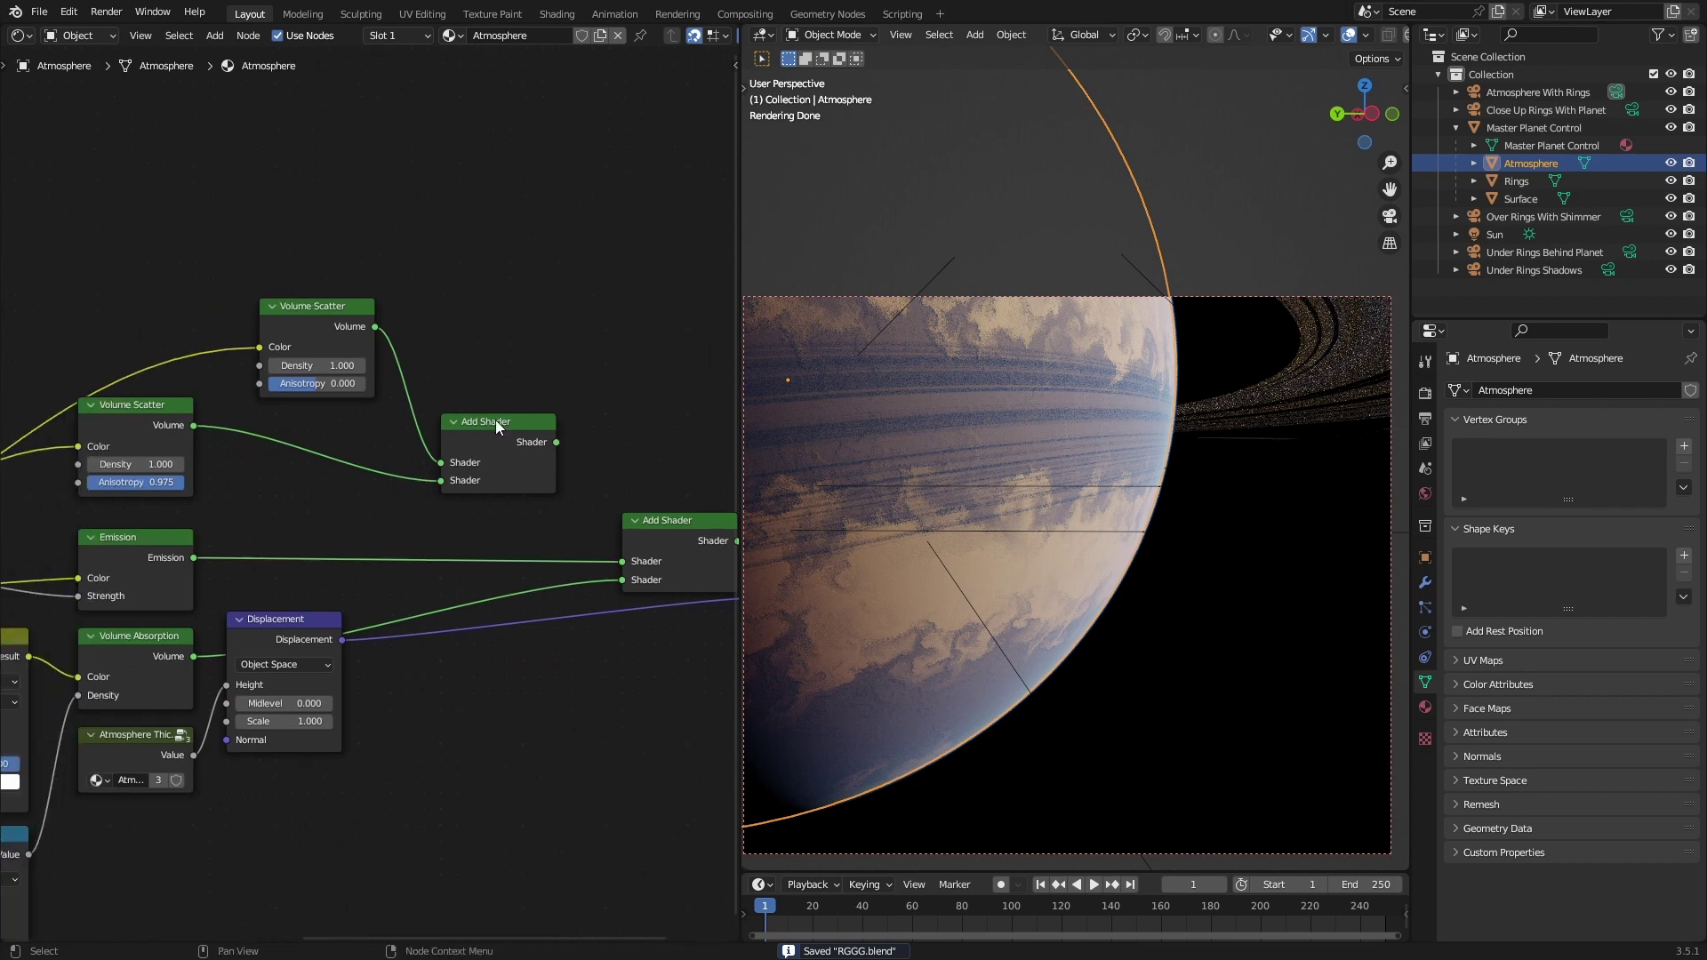
pyautogui.moveTo(572, 455); pyautogui.dragTo(402, 438, button='middle')
pyautogui.moveTo(471, 540); pyautogui.dragTo(473, 536)
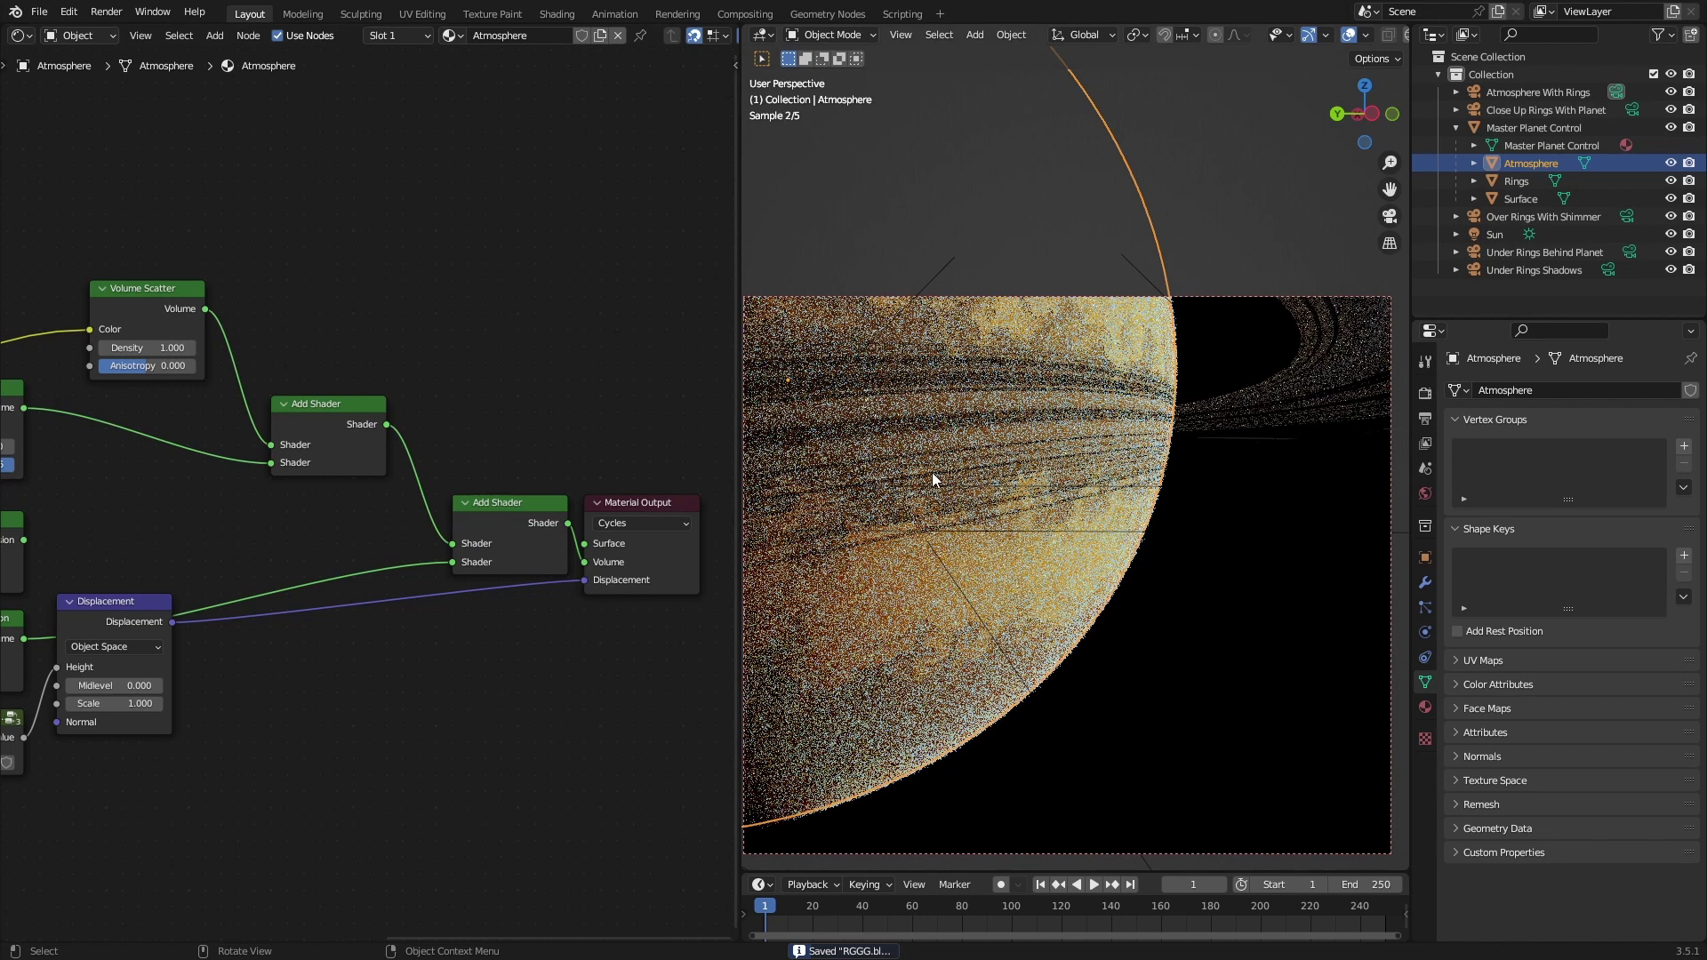
# - In camera view, rotate the Sun light to a new angle, reselect Atmosphere, and save
pyautogui.press('KP_0')
pyautogui.click(1527, 240)
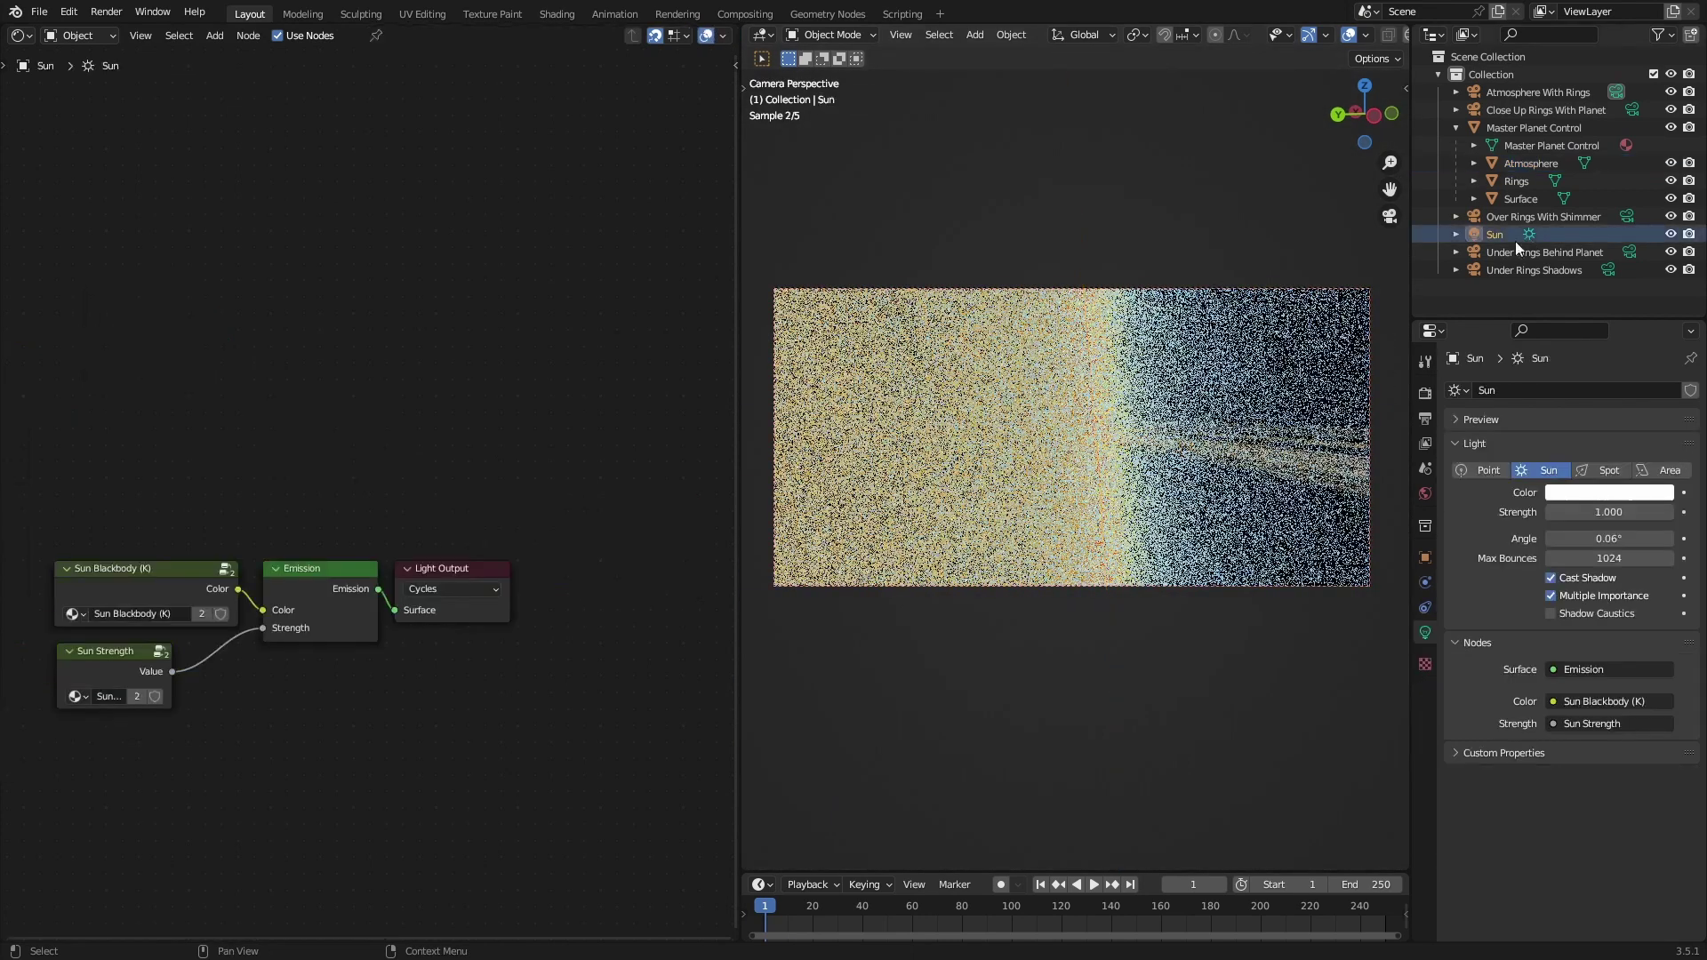
pyautogui.press('r')
pyautogui.press('r')
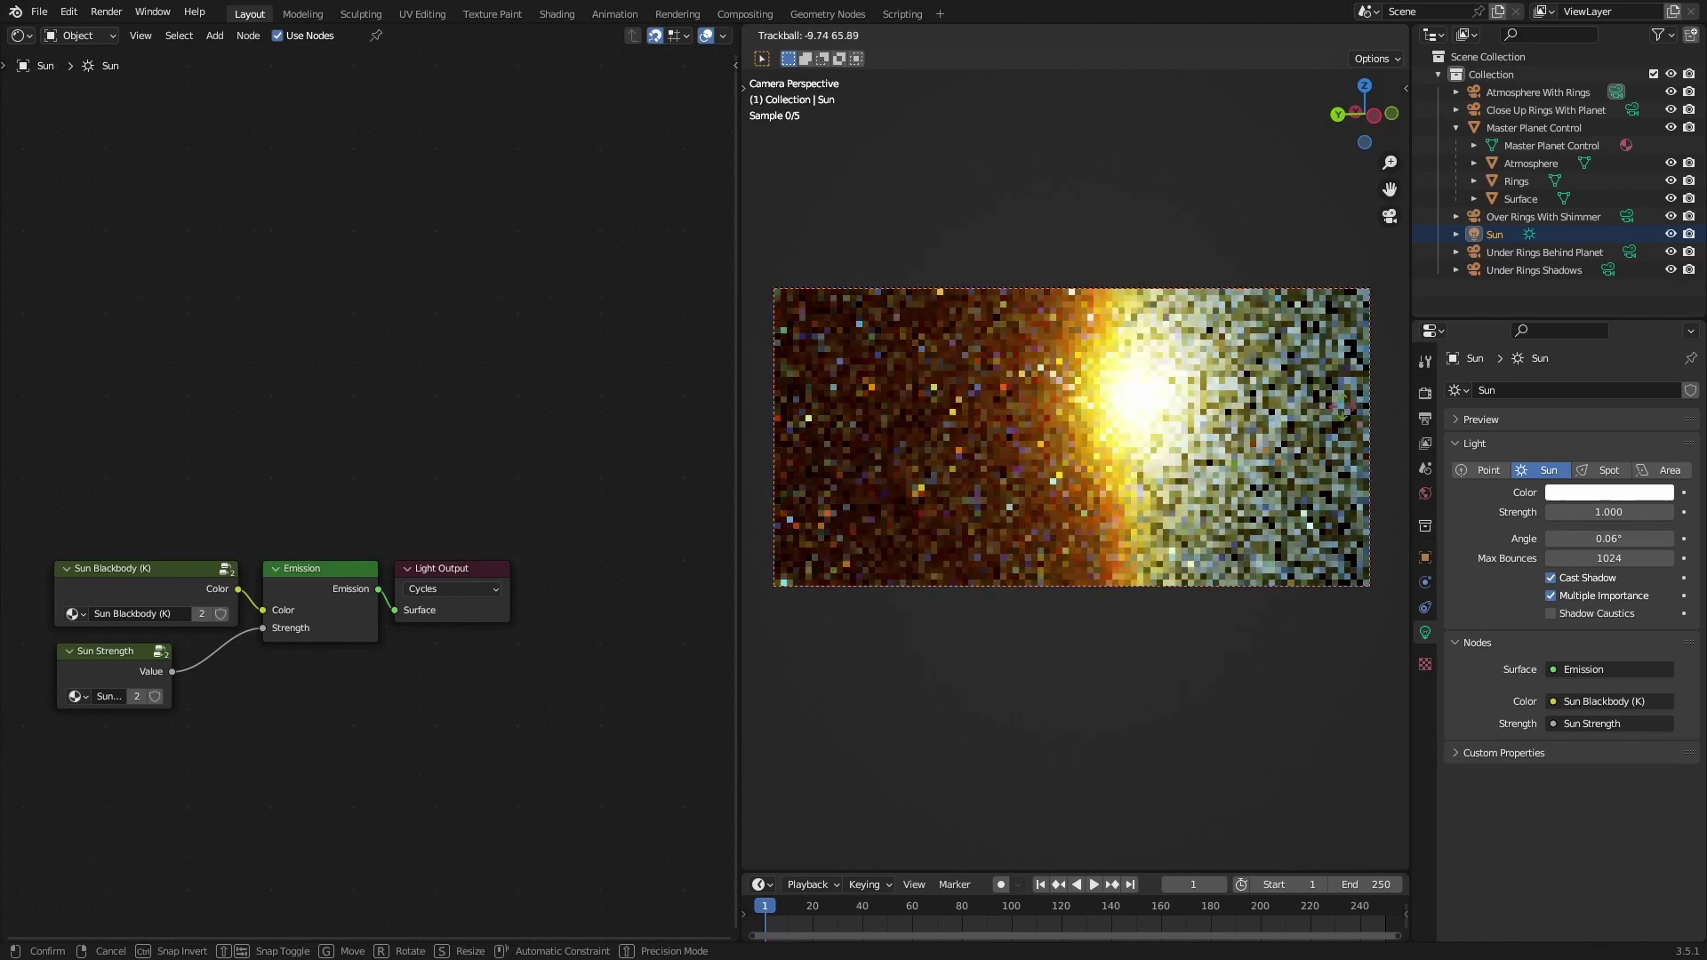
pyautogui.click(1345, 414)
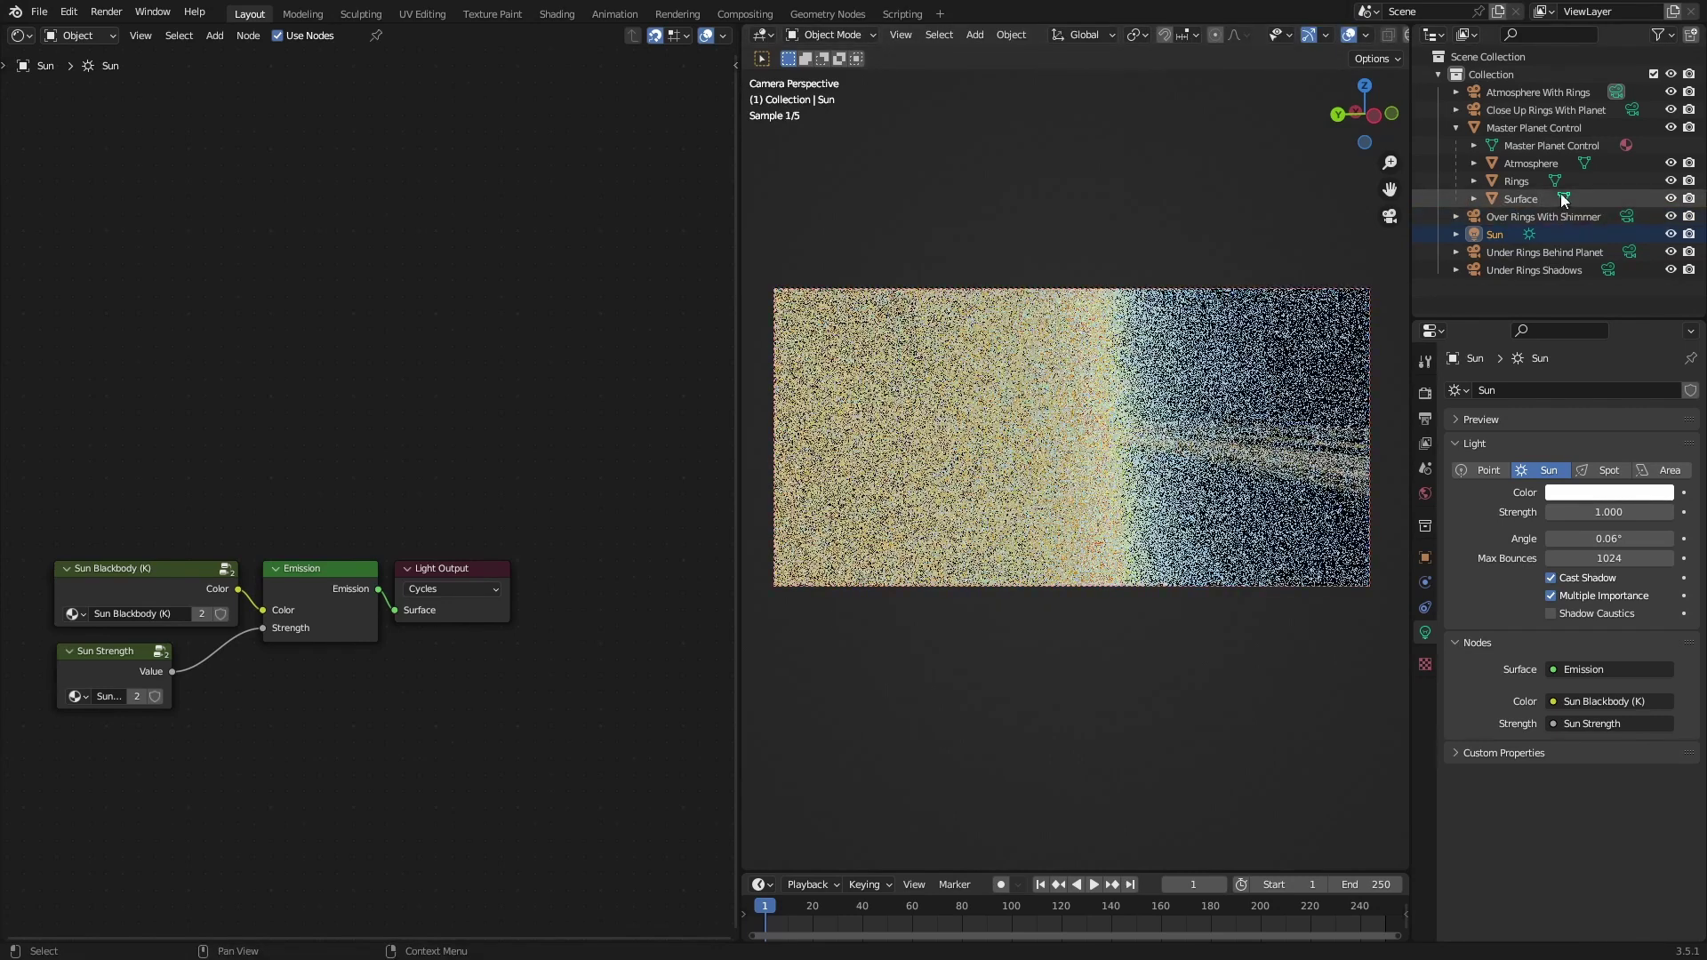
pyautogui.click(1530, 163)
pyautogui.hotkey('ctrl', 's')
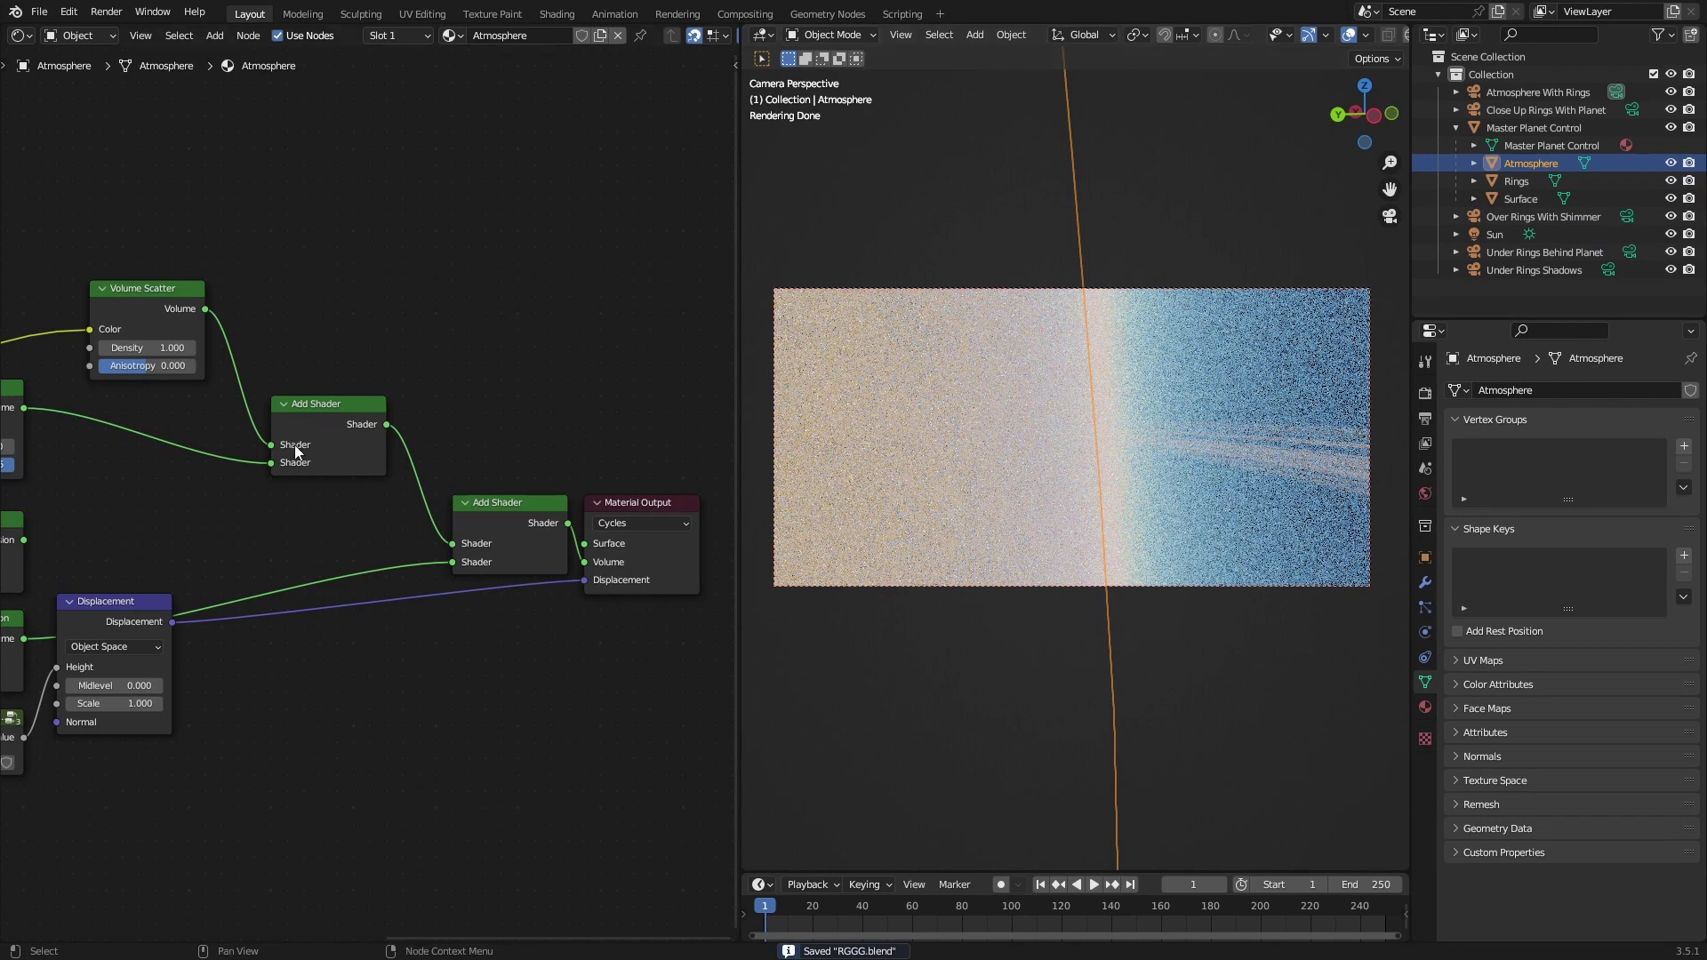
# - Route the Emission shader into the final Add Shader and select Master Planet Control
pyautogui.moveTo(296, 452); pyautogui.dragTo(561, 466, button='middle')
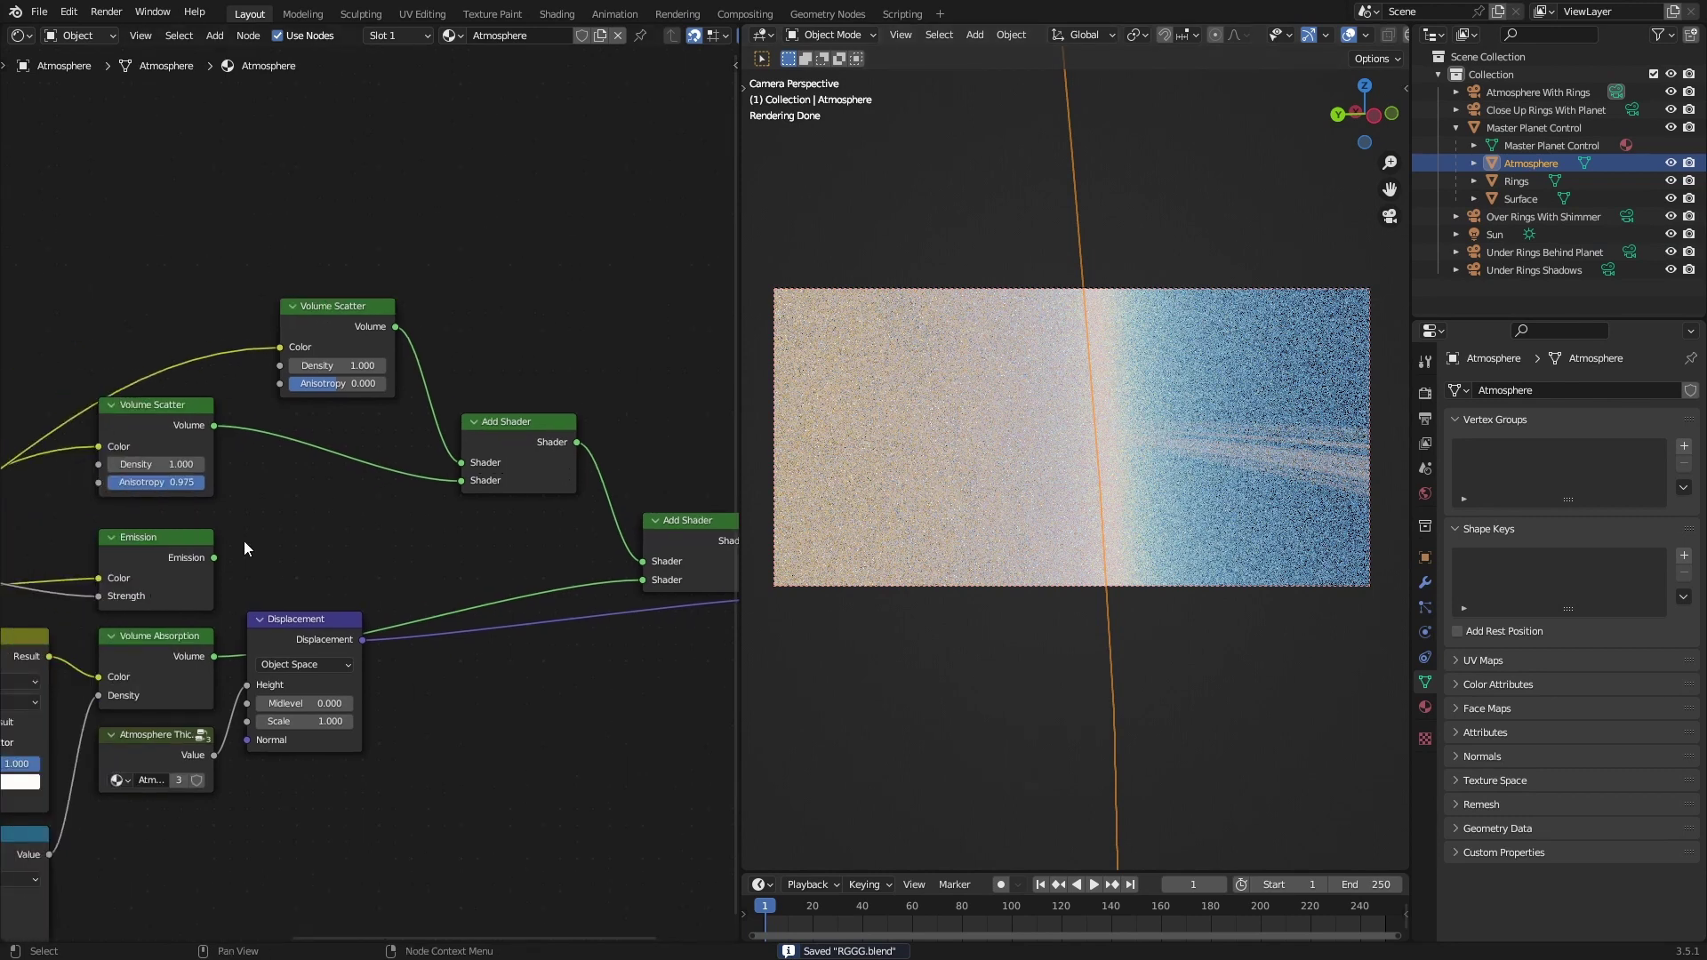
pyautogui.moveTo(213, 558); pyautogui.dragTo(643, 562)
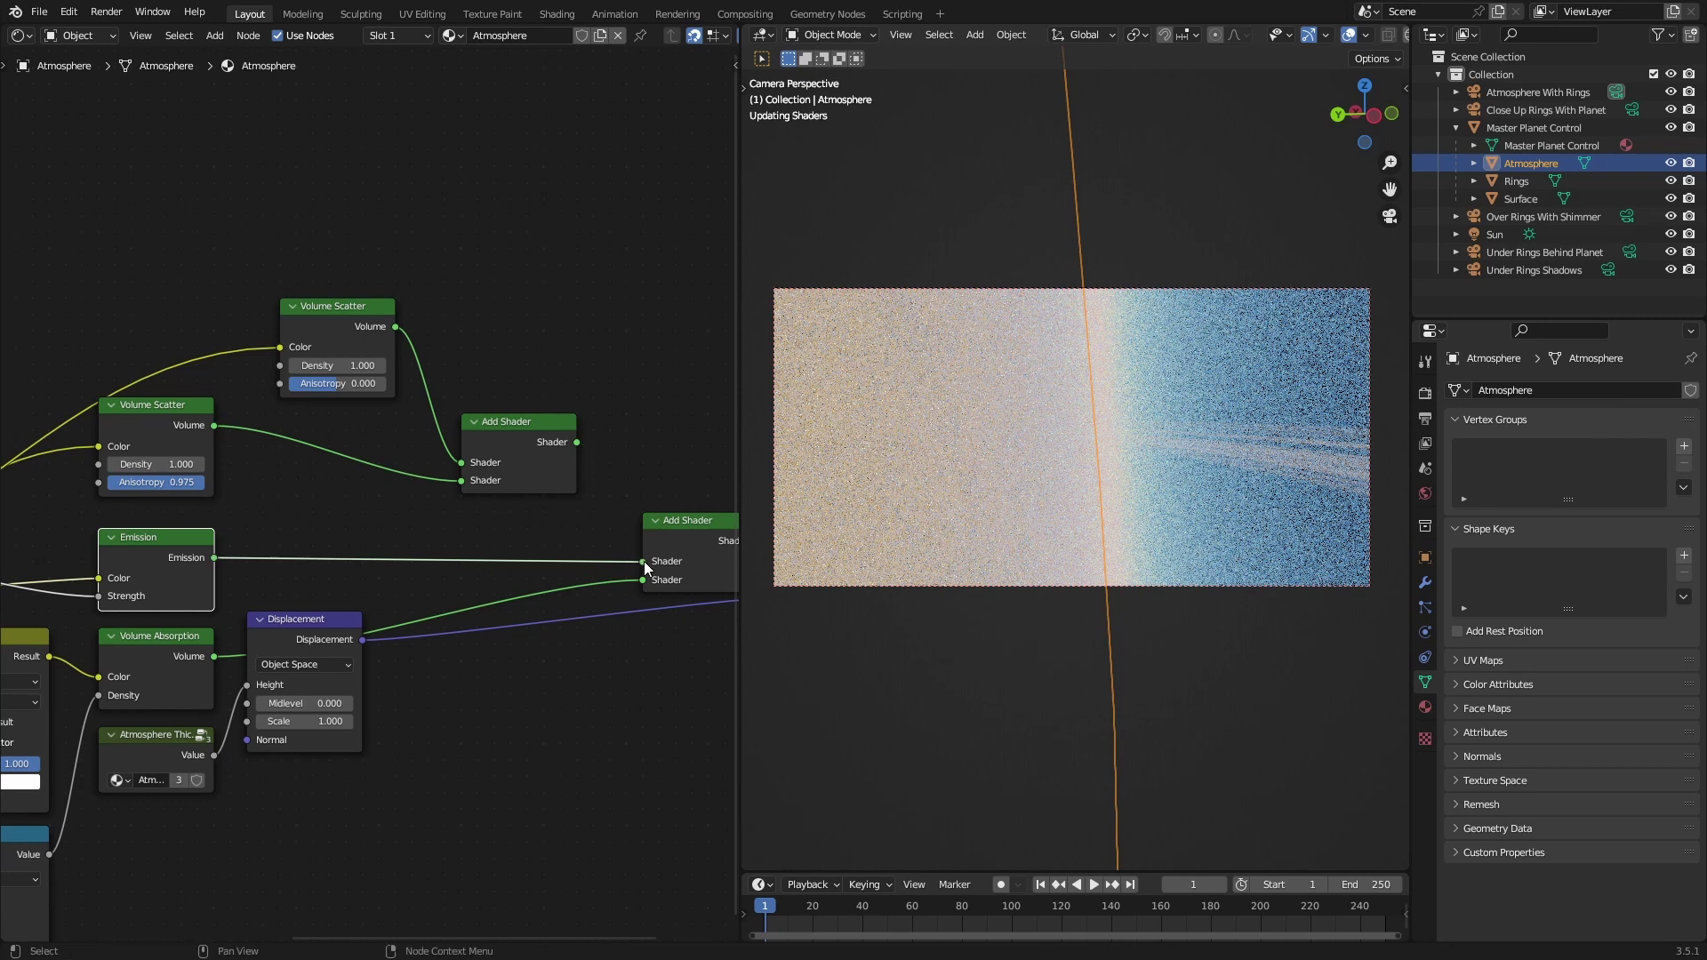
pyautogui.click(1217, 353)
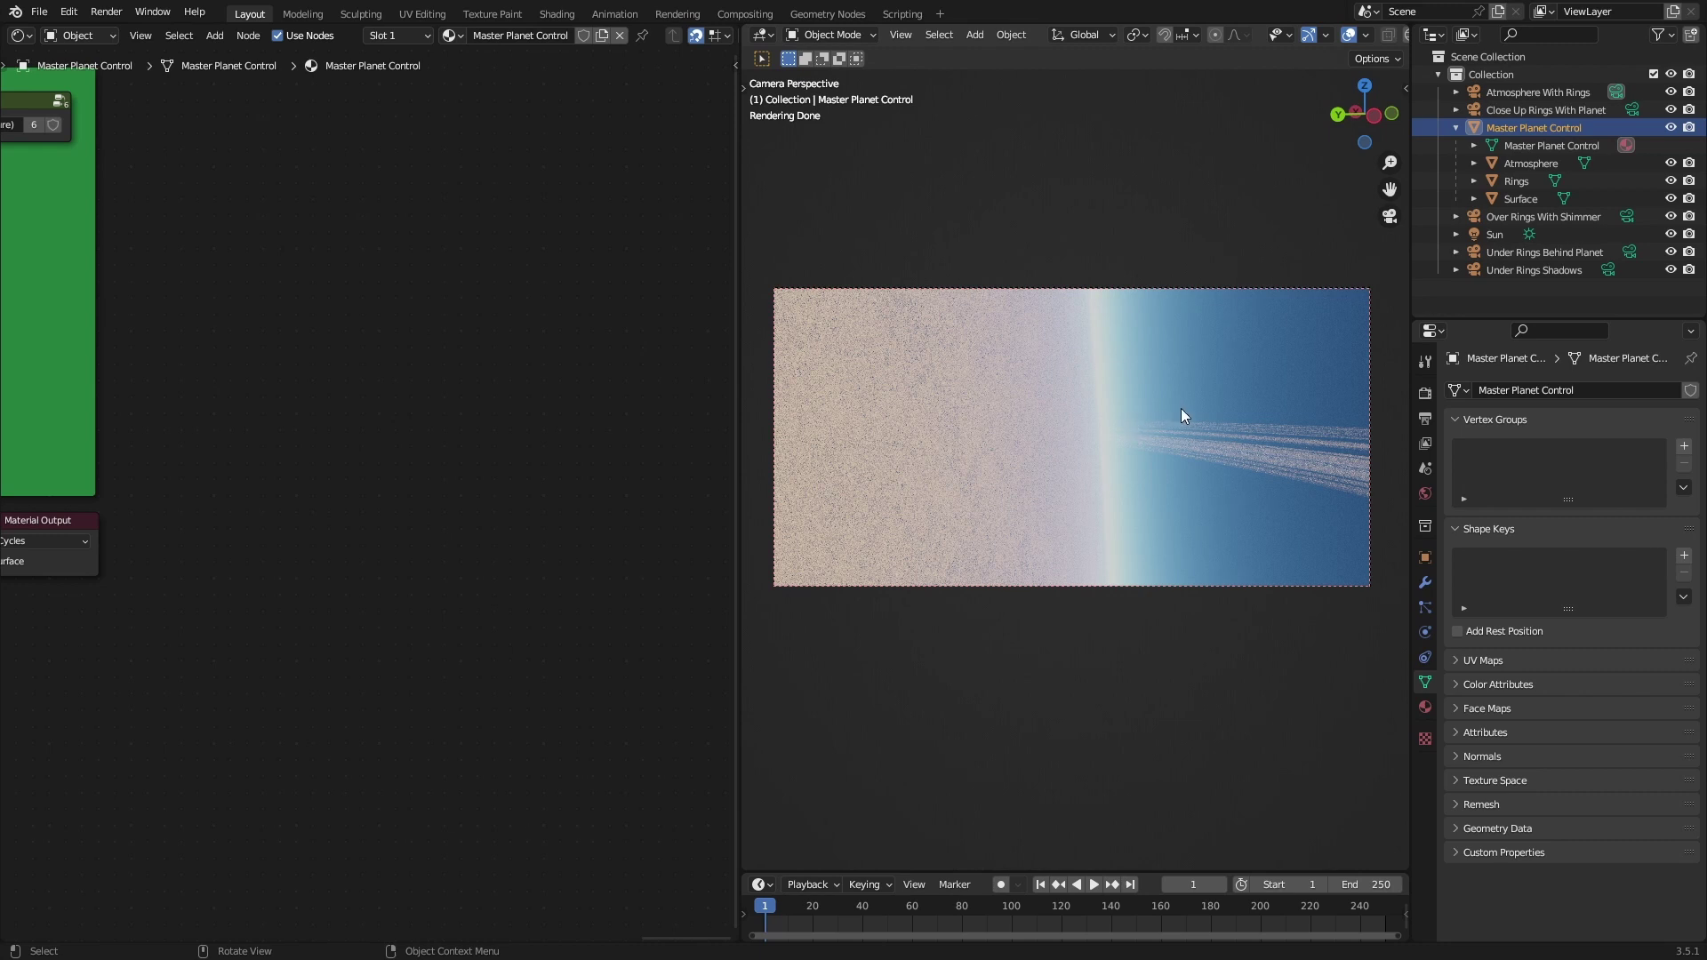
# - Save, show World settings, then look up at the rings from beneath the planet with overlays hidden
pyautogui.hotkey('ctrl', 's')
pyautogui.click(1425, 493)
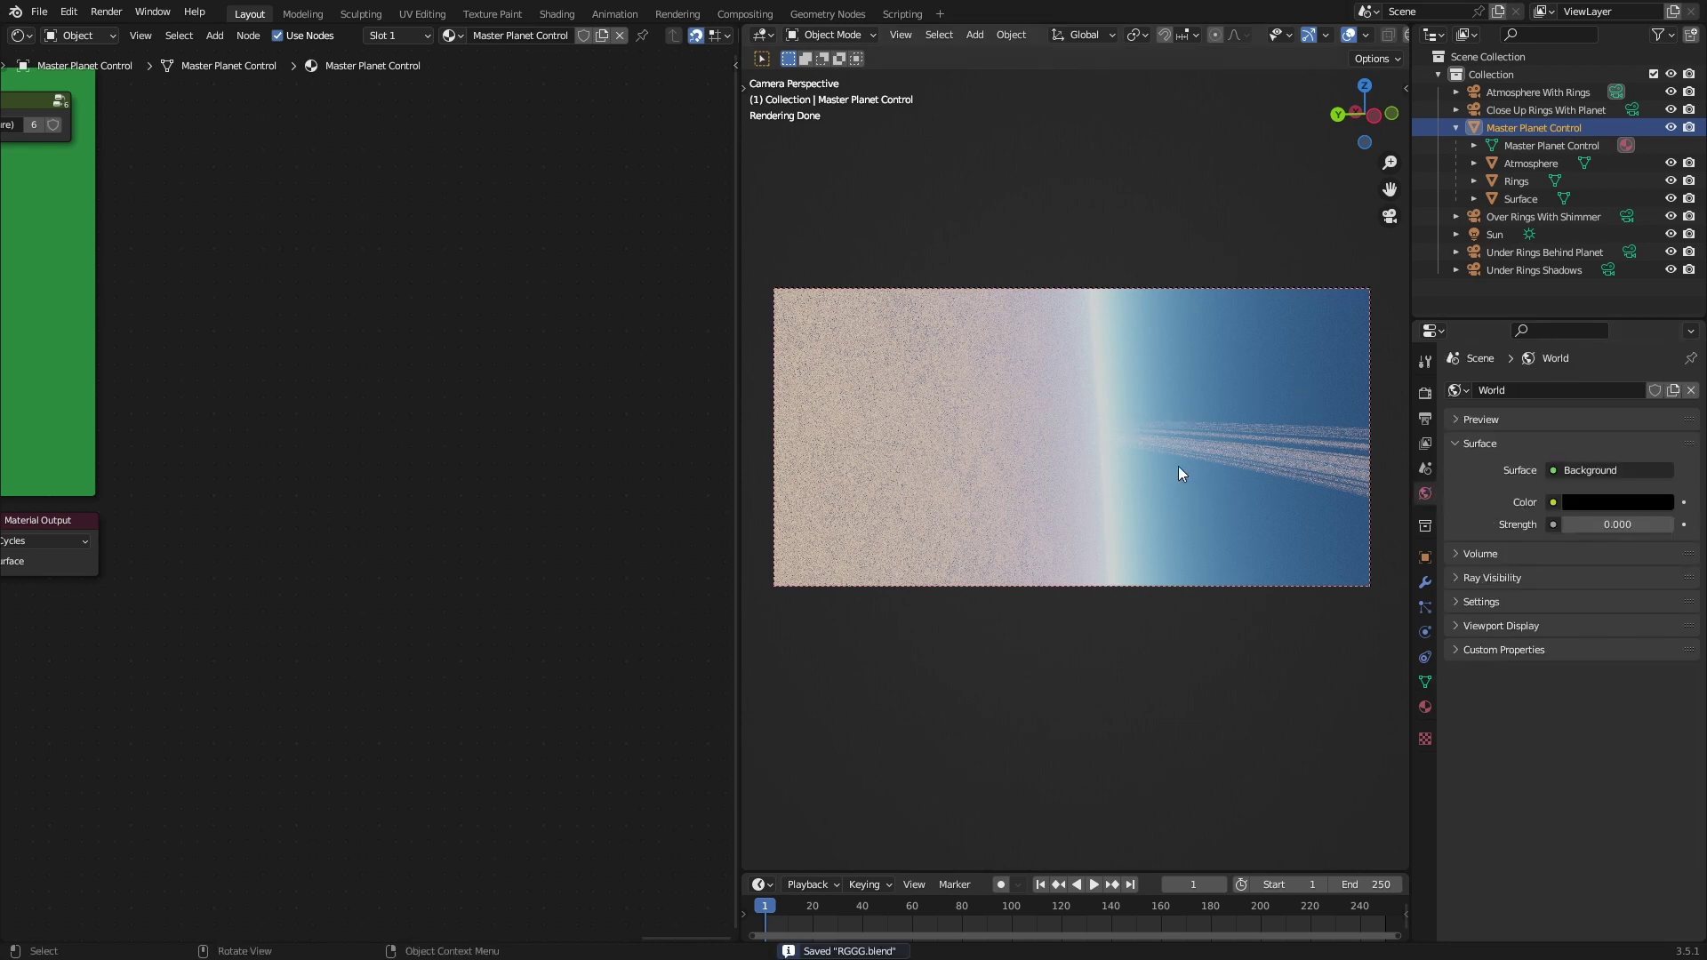
pyautogui.press('KP_0')
pyautogui.scroll(-5, 1085, 478)
pyautogui.keyDown('shift'); pyautogui.moveTo(1022, 503); pyautogui.dragTo(1143, 521, button='middle'); pyautogui.keyUp('shift')
pyautogui.moveTo(861, 507); pyautogui.dragTo(1028, 504, button='middle')
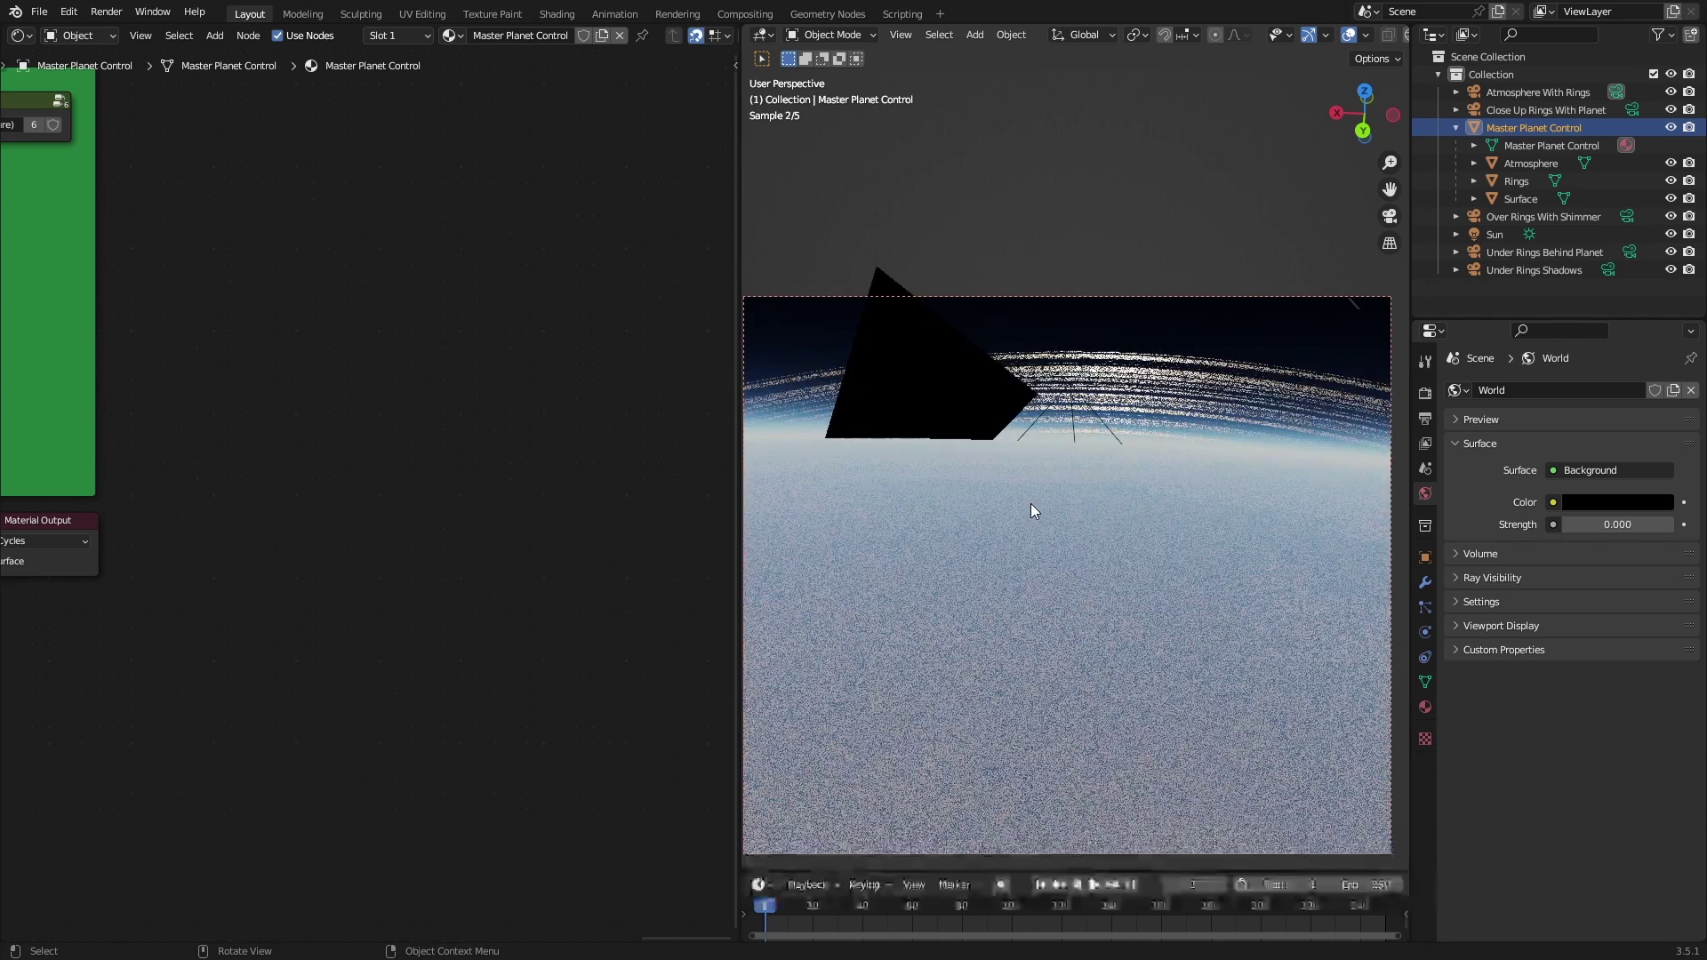
pyautogui.click(1349, 36)
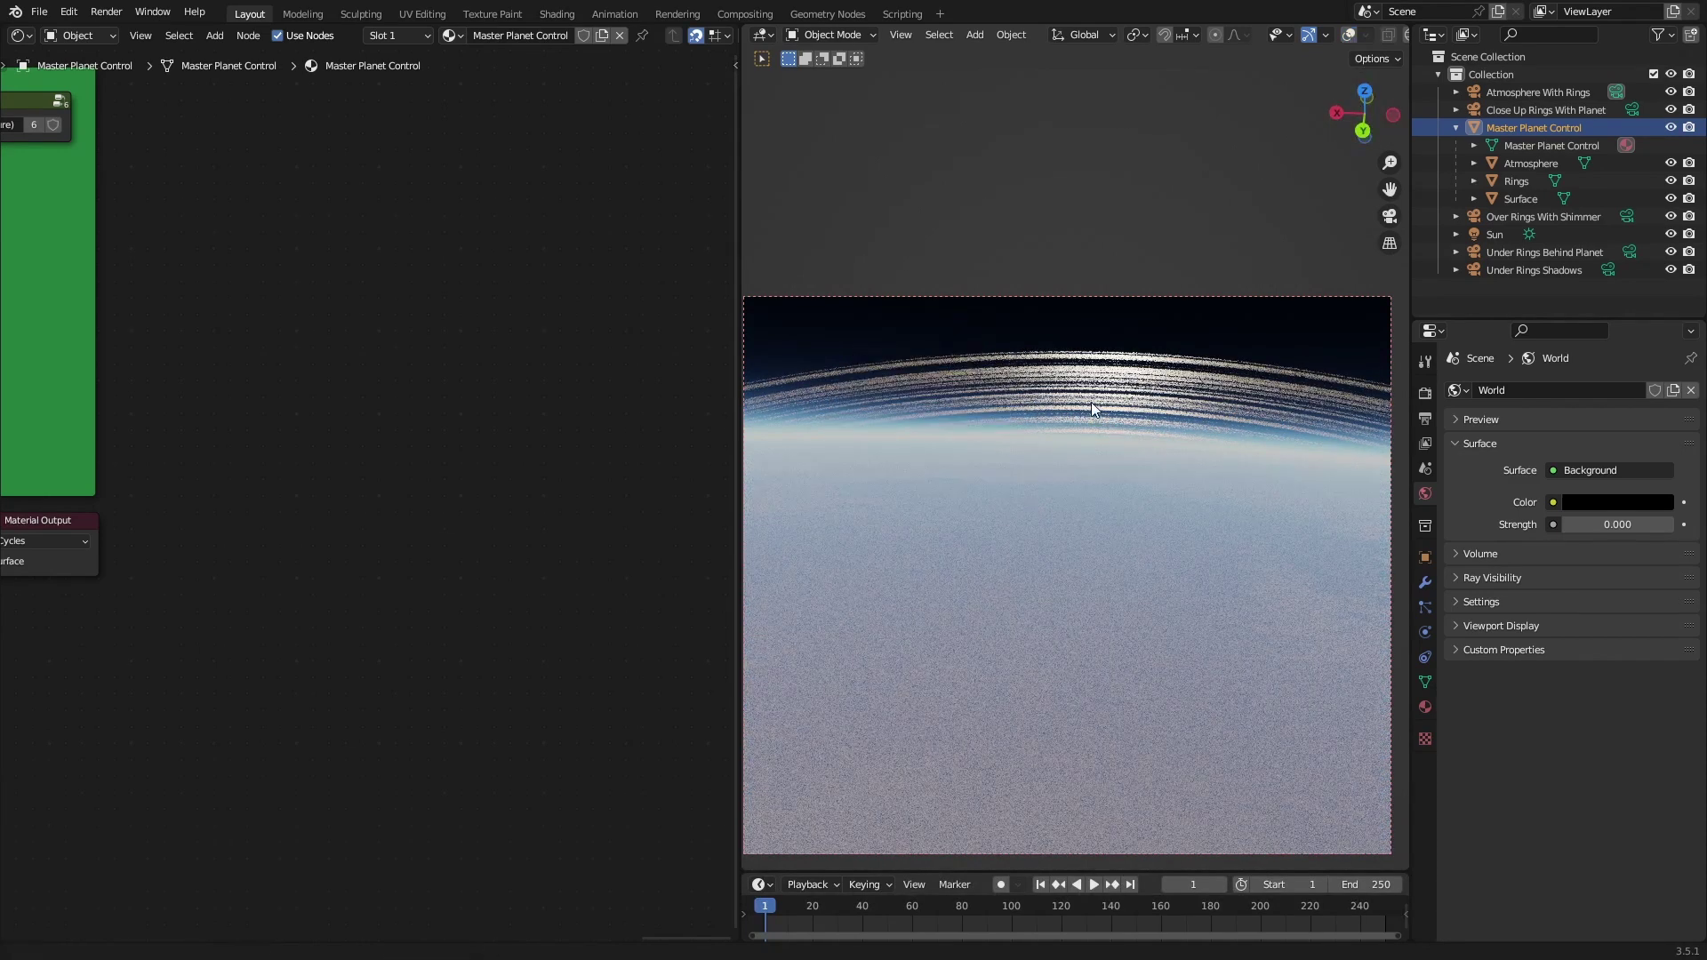
pyautogui.moveTo(1091, 402); pyautogui.dragTo(1091, 402, button='middle')
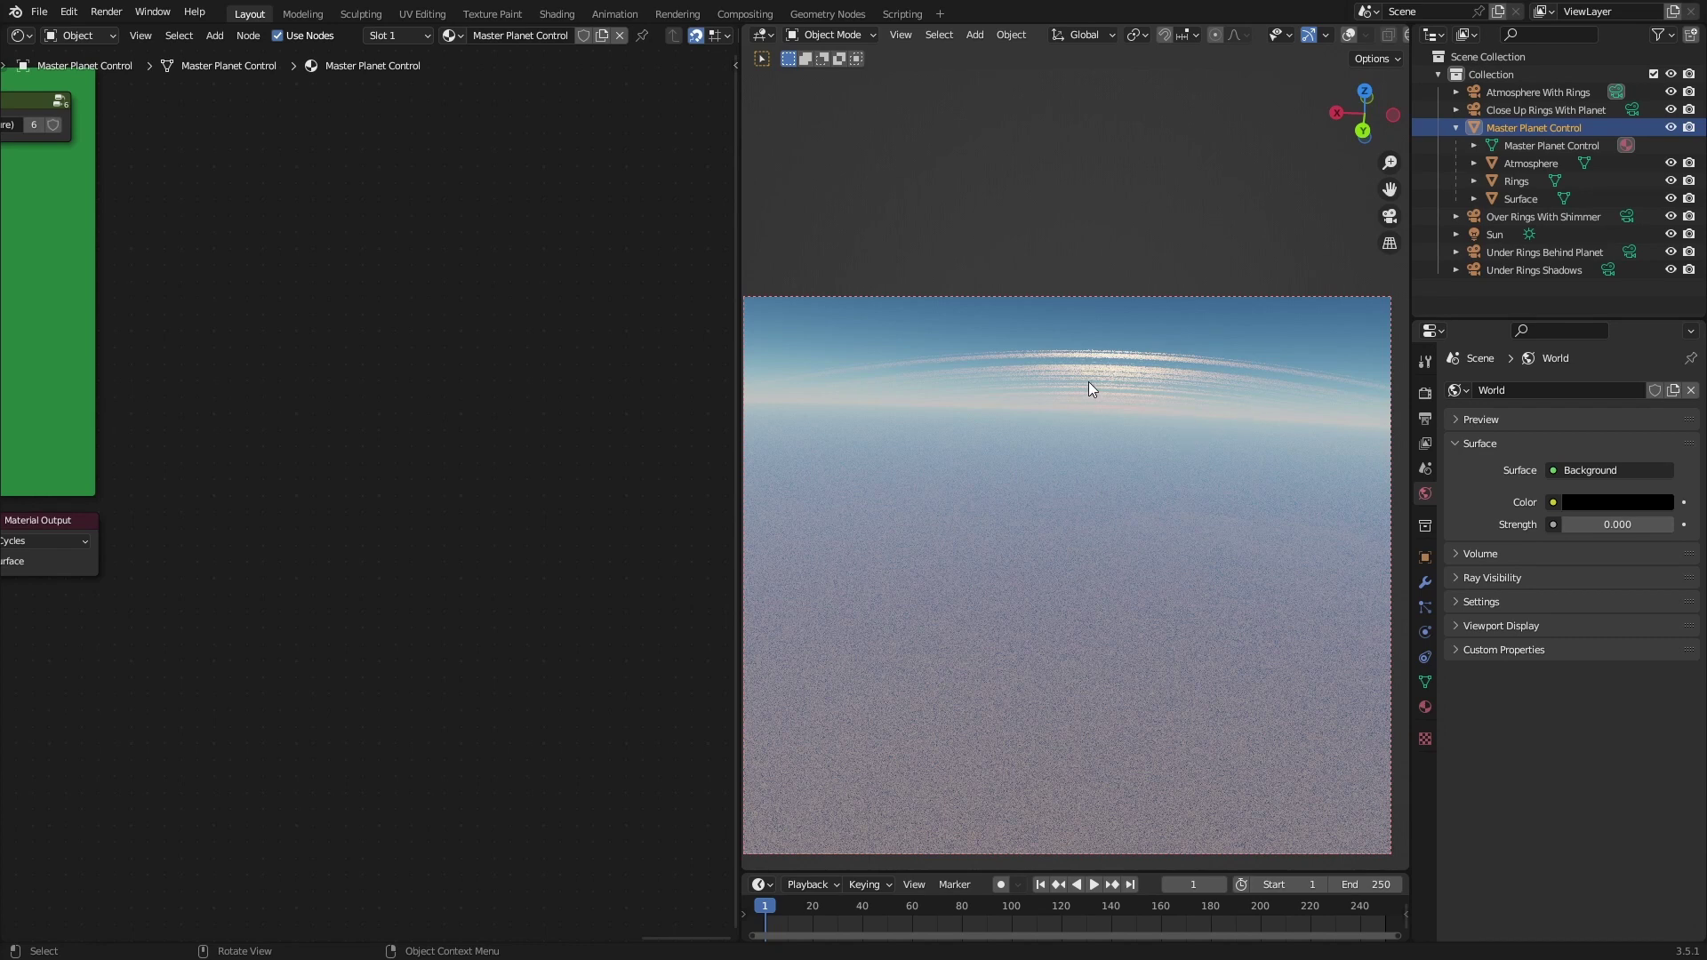
pyautogui.hotkey('ctrl', 's')
# - Check Output settings (2048 × 1024 px), then Render settings with 16 max, 8 min samples
pyautogui.click(1425, 420)
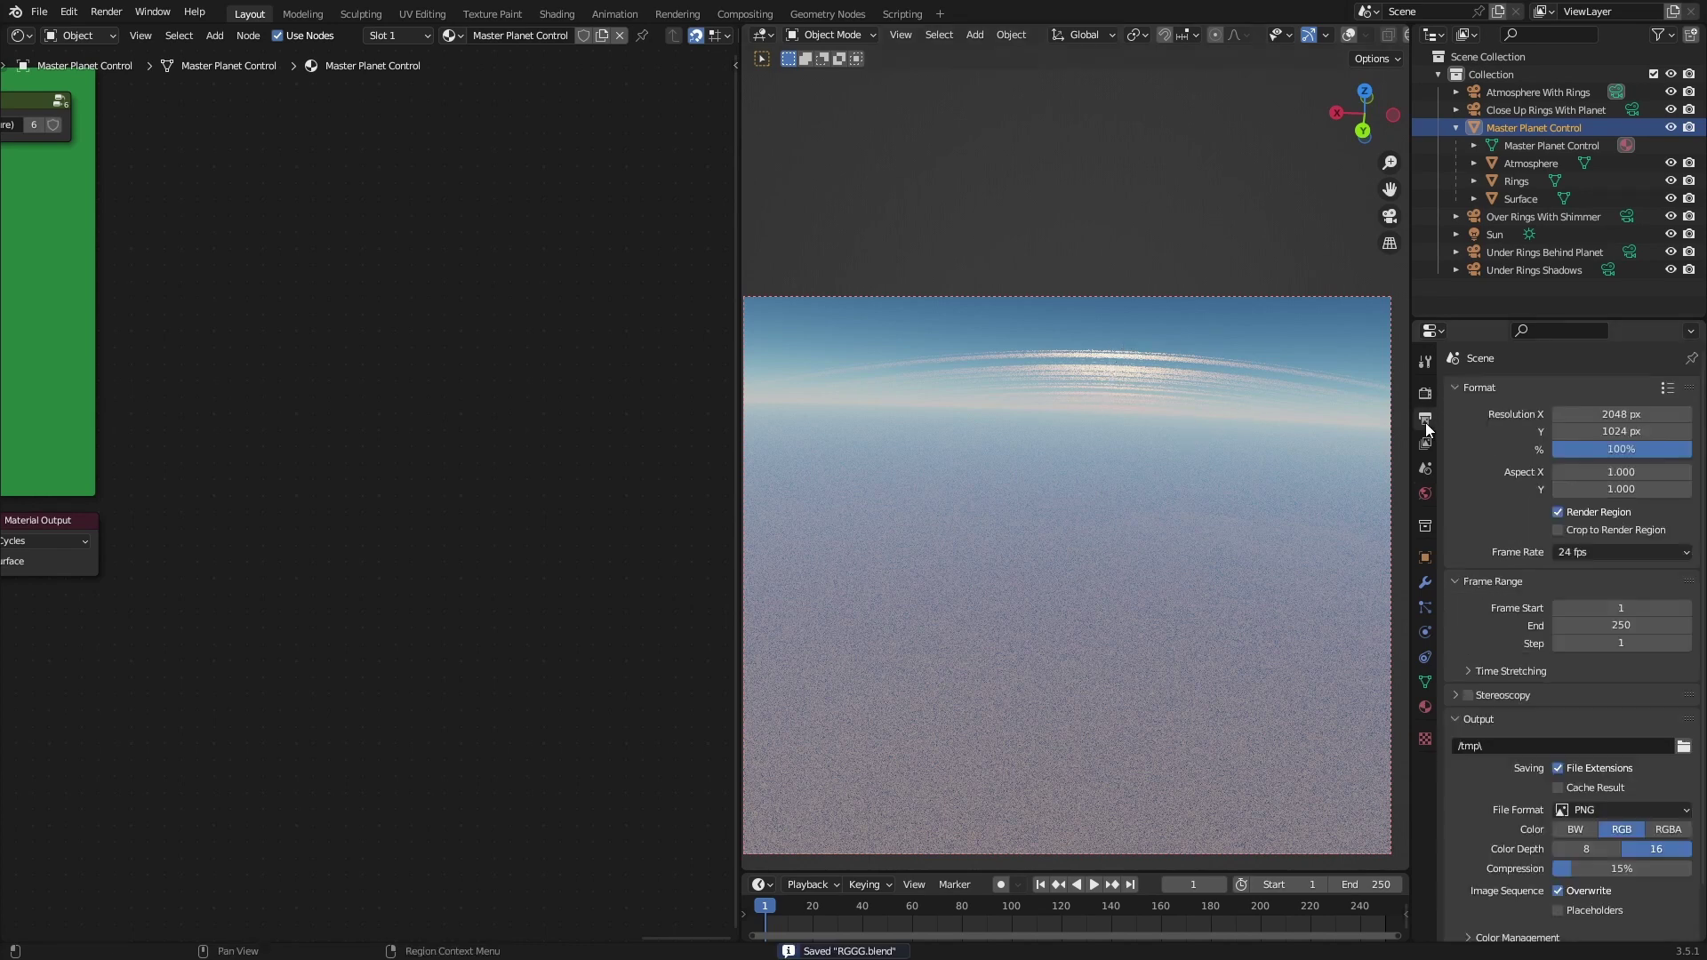
pyautogui.click(1425, 393)
pyautogui.click(1425, 416)
pyautogui.click(1424, 394)
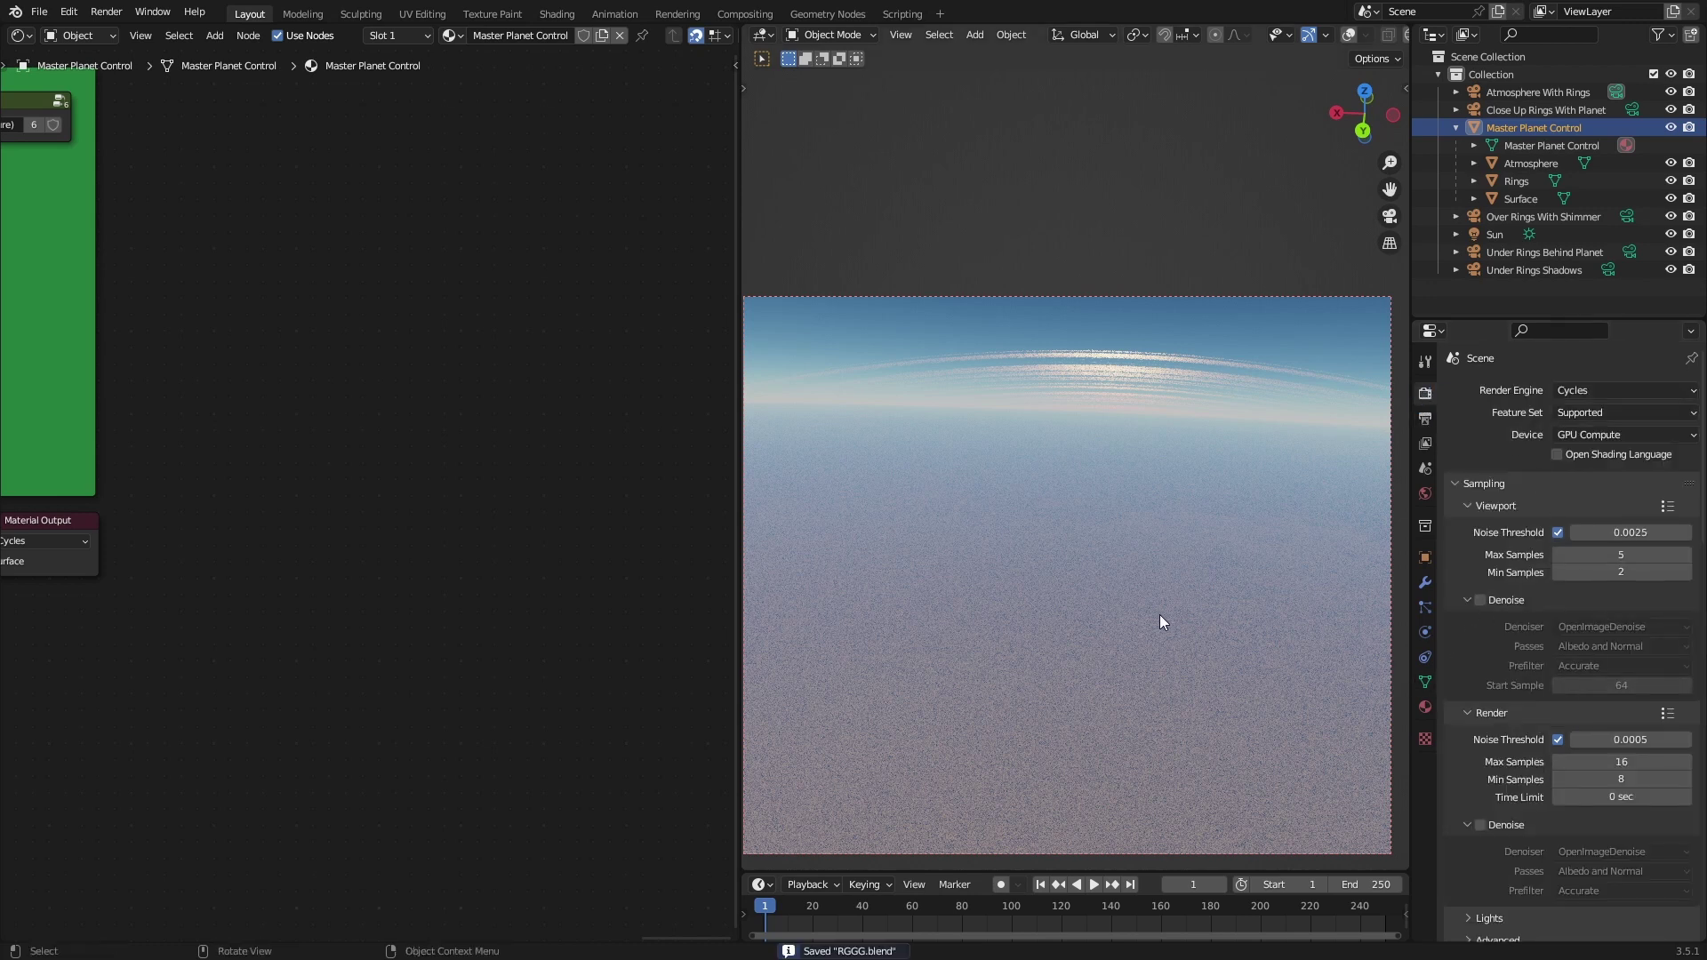
# - Pull back and orbit to an edge-on view of the whole ringed planet, then save
pyautogui.scroll(-3, 1162, 615)
pyautogui.moveTo(1162, 615); pyautogui.dragTo(1090, 615, button='middle')
pyautogui.scroll(-5, 1092, 613)
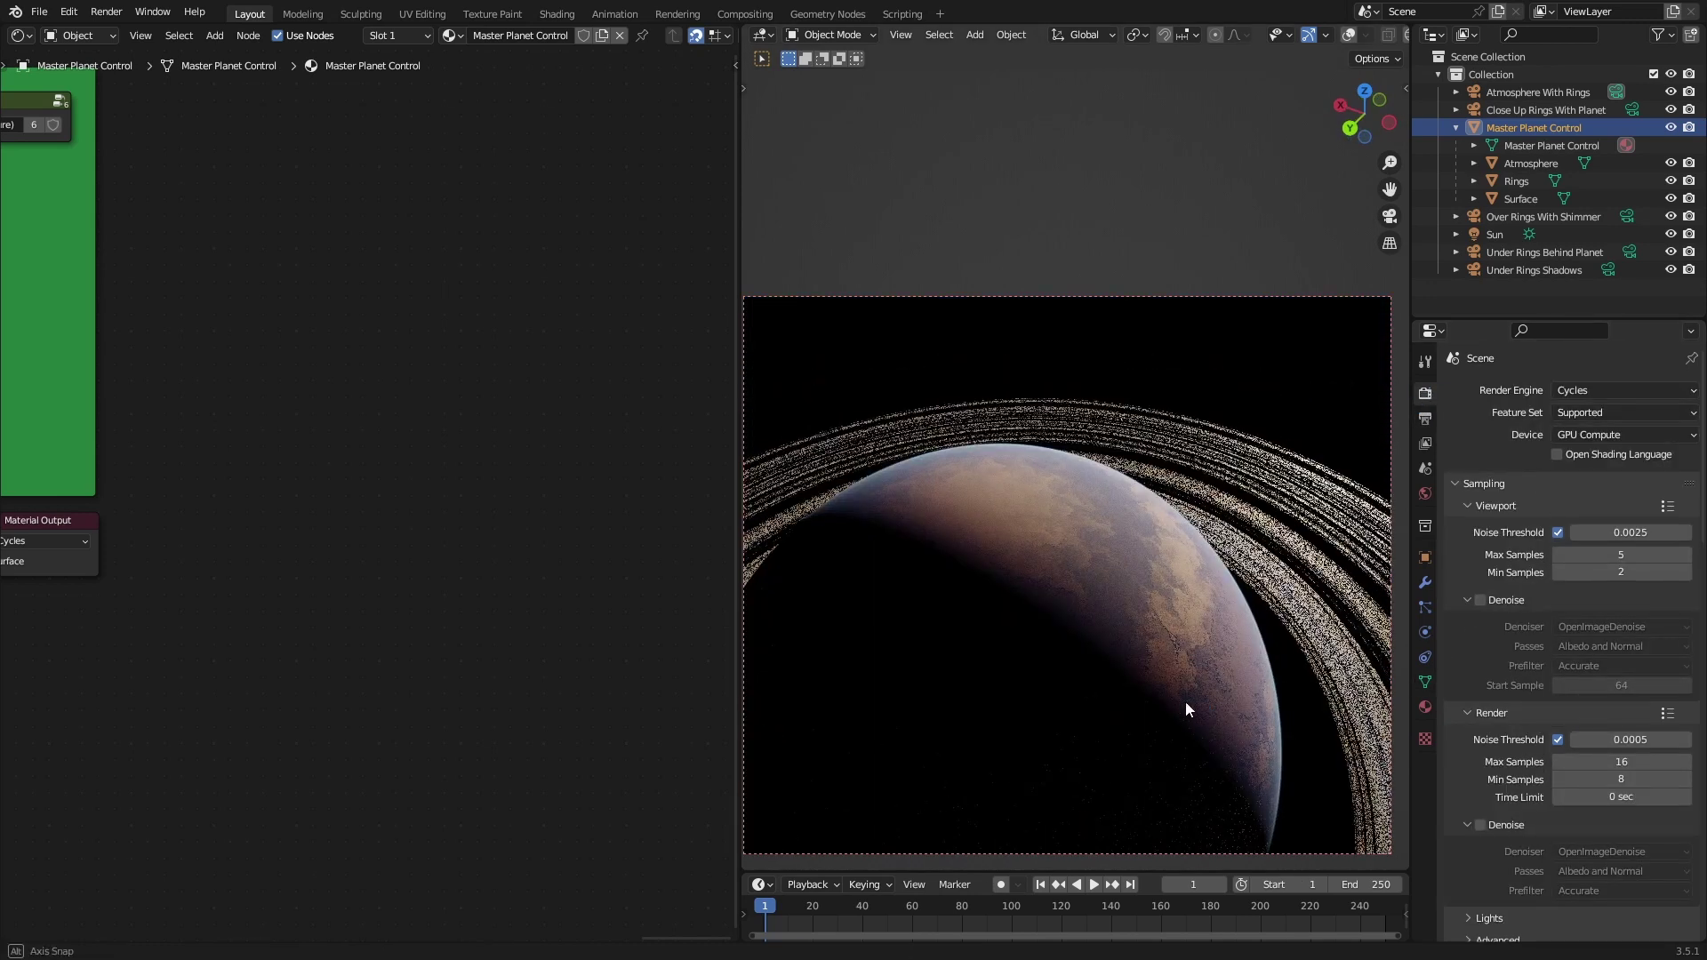
pyautogui.moveTo(1186, 702); pyautogui.dragTo(1118, 637, button='middle')
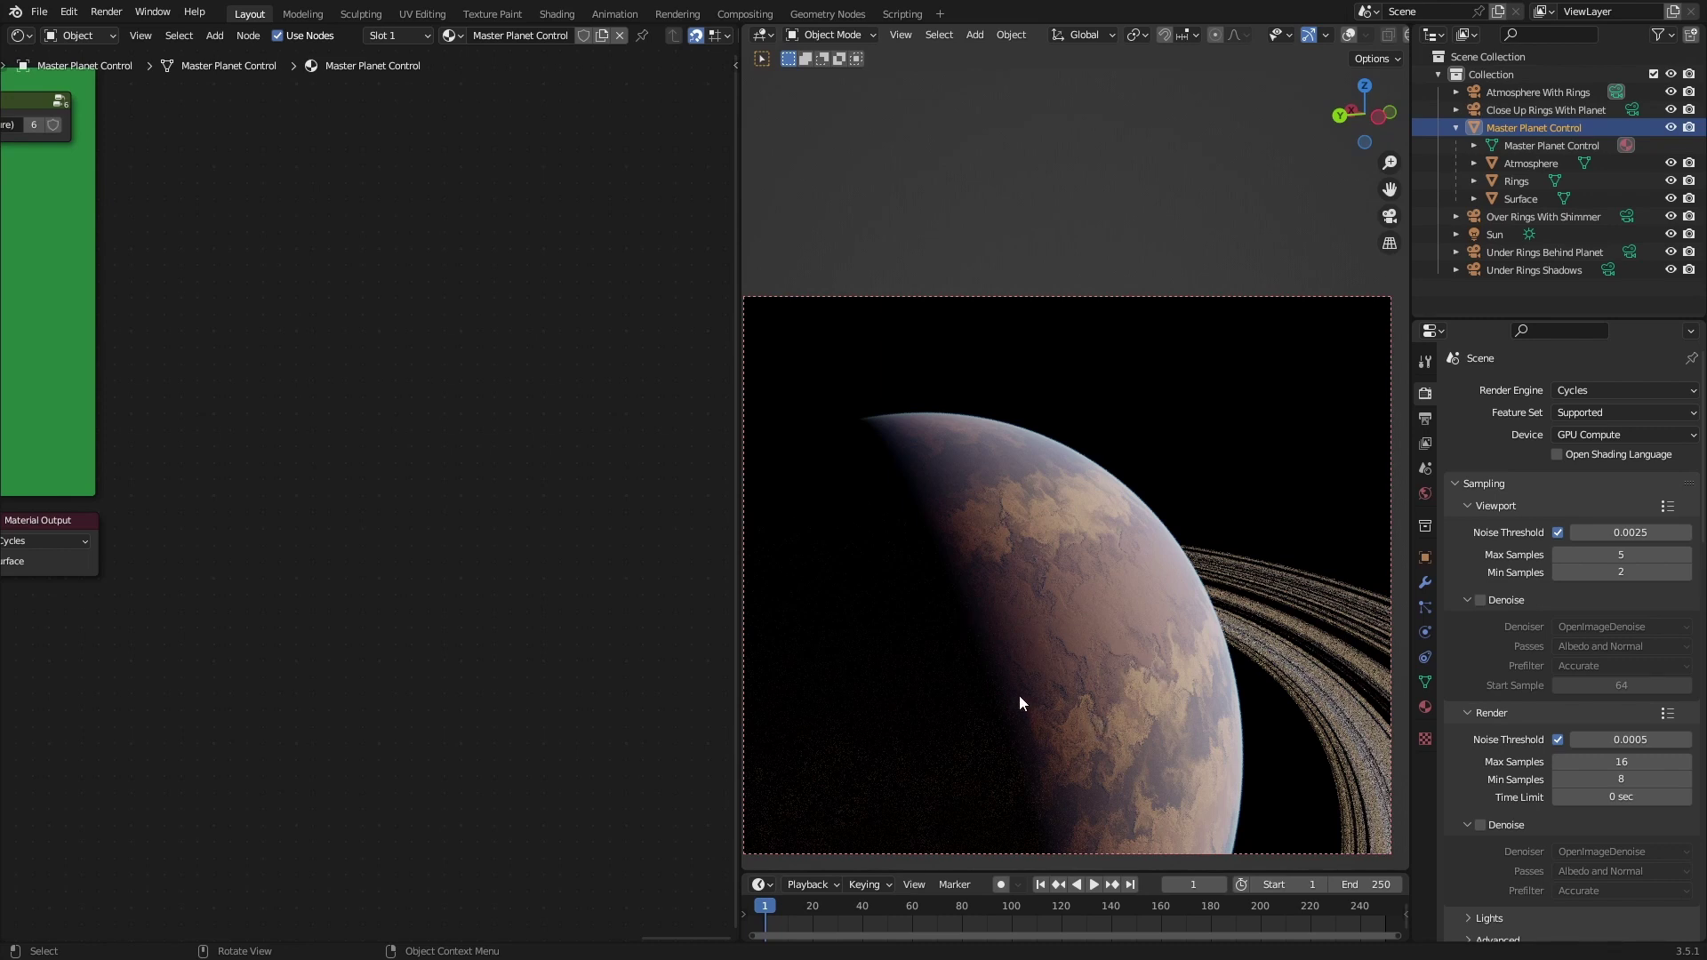
pyautogui.moveTo(1021, 703); pyautogui.dragTo(909, 668, button='middle')
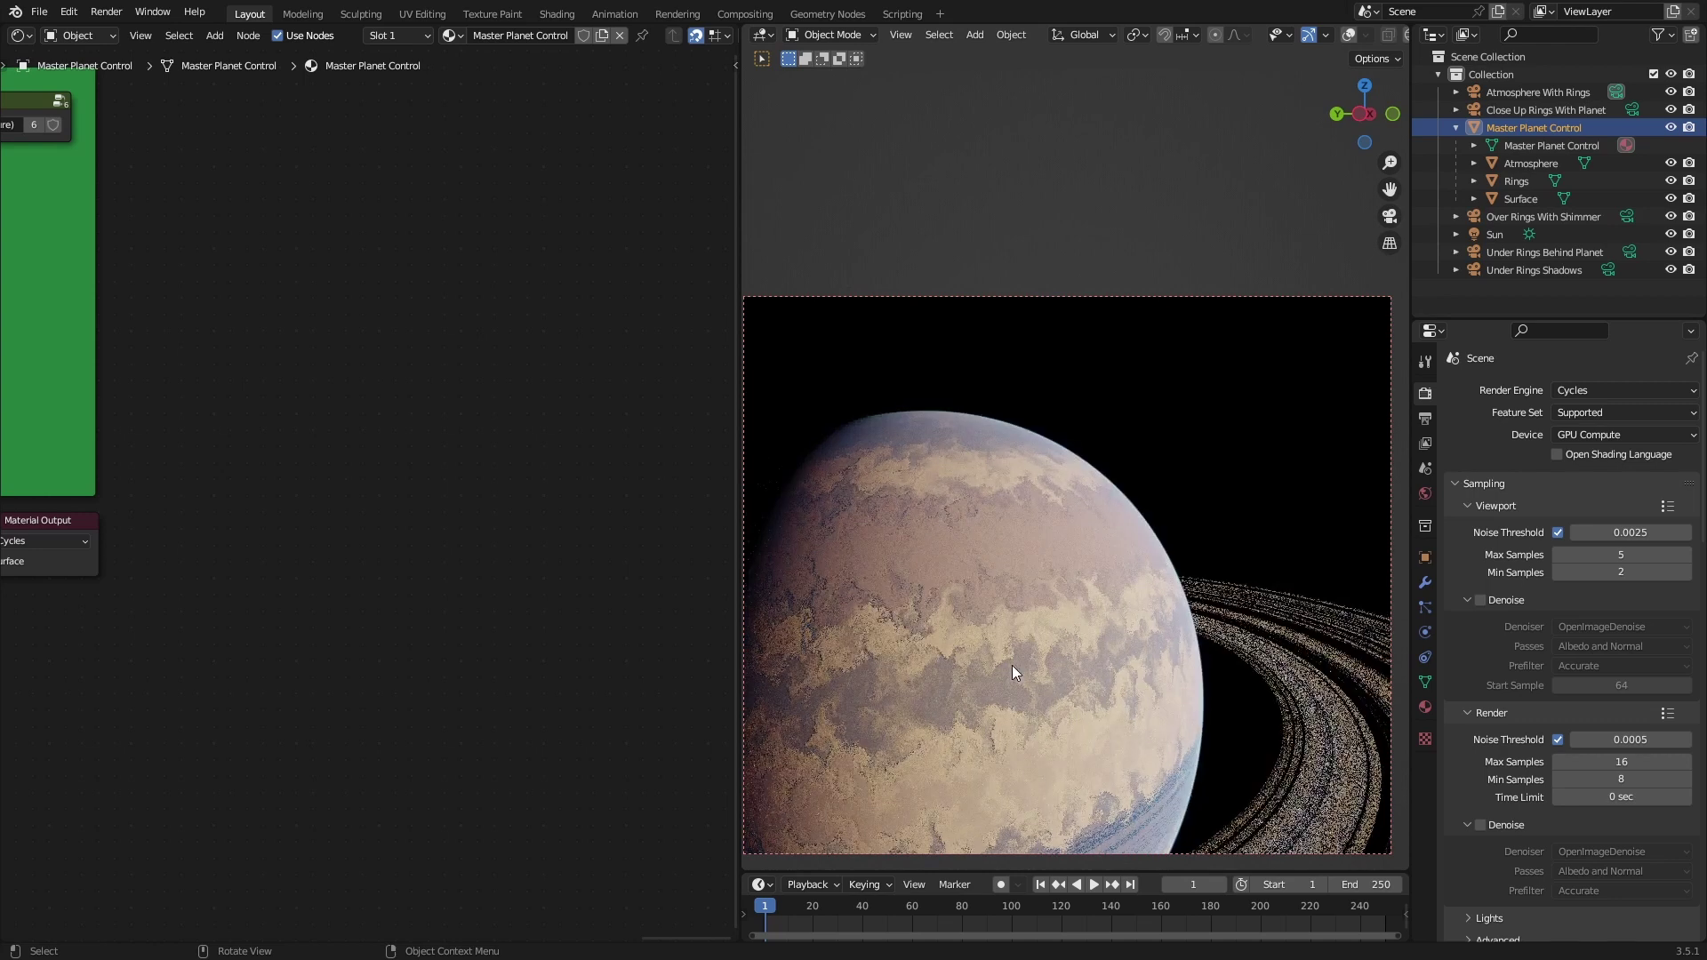
pyautogui.moveTo(1012, 665); pyautogui.dragTo(1156, 697, button='middle')
pyautogui.hotkey('ctrl', 's')
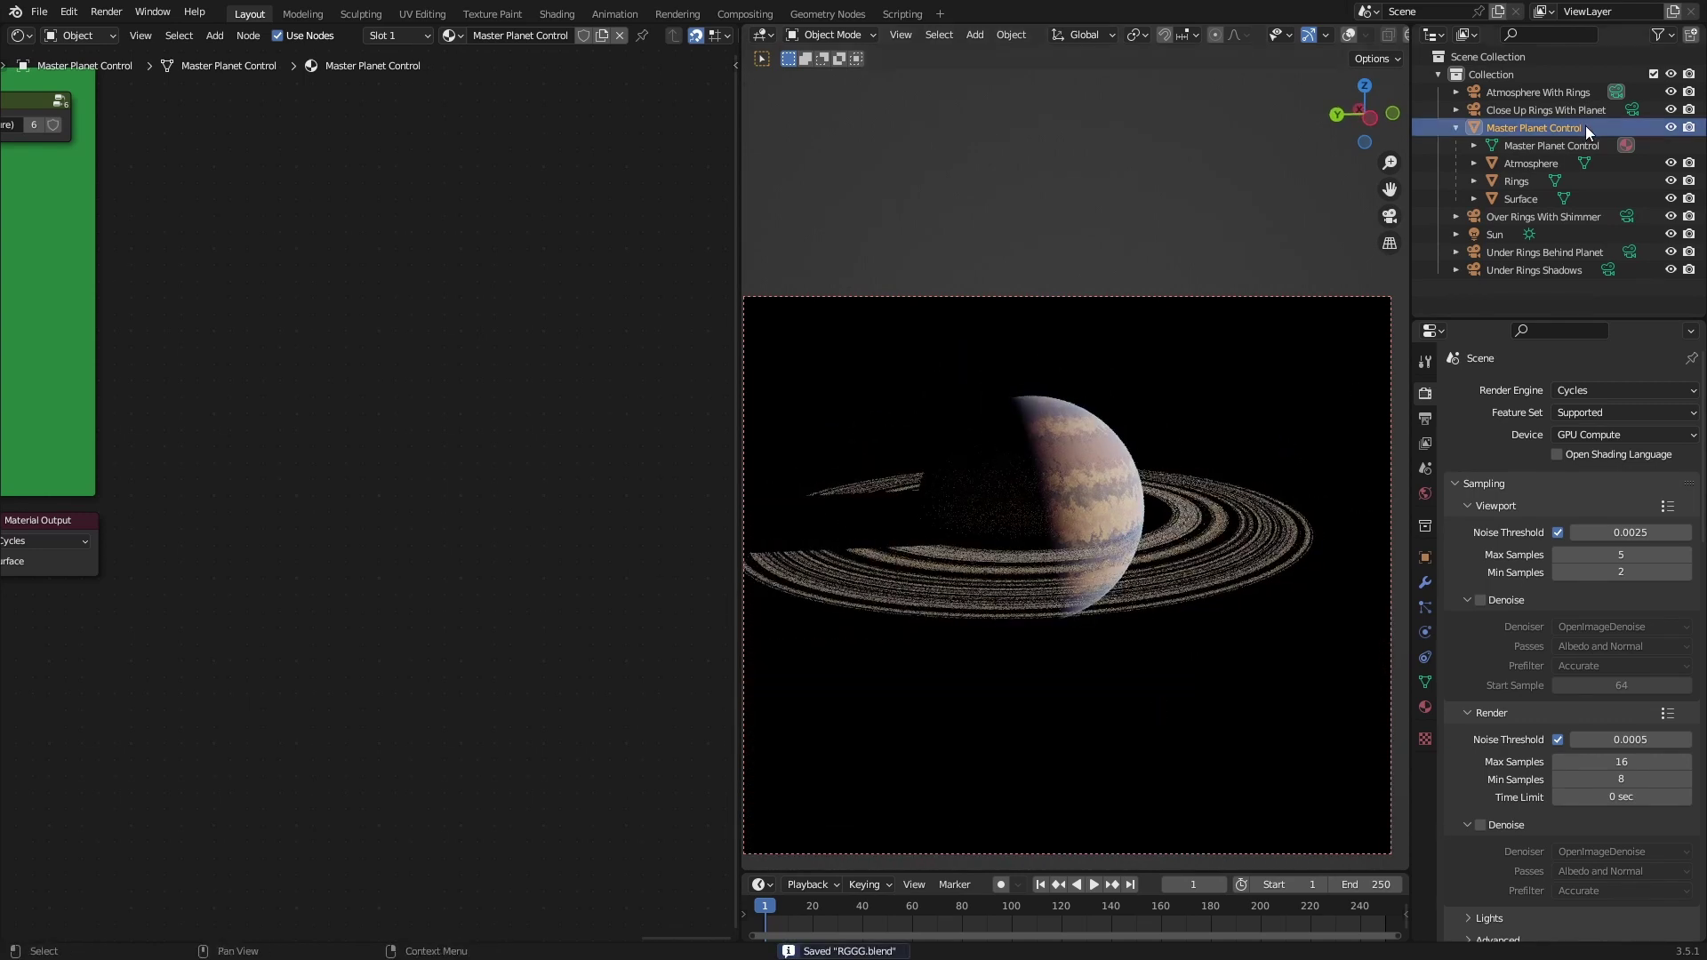
pyautogui.moveTo(1173, 387); pyautogui.dragTo(1160, 429, button='middle')
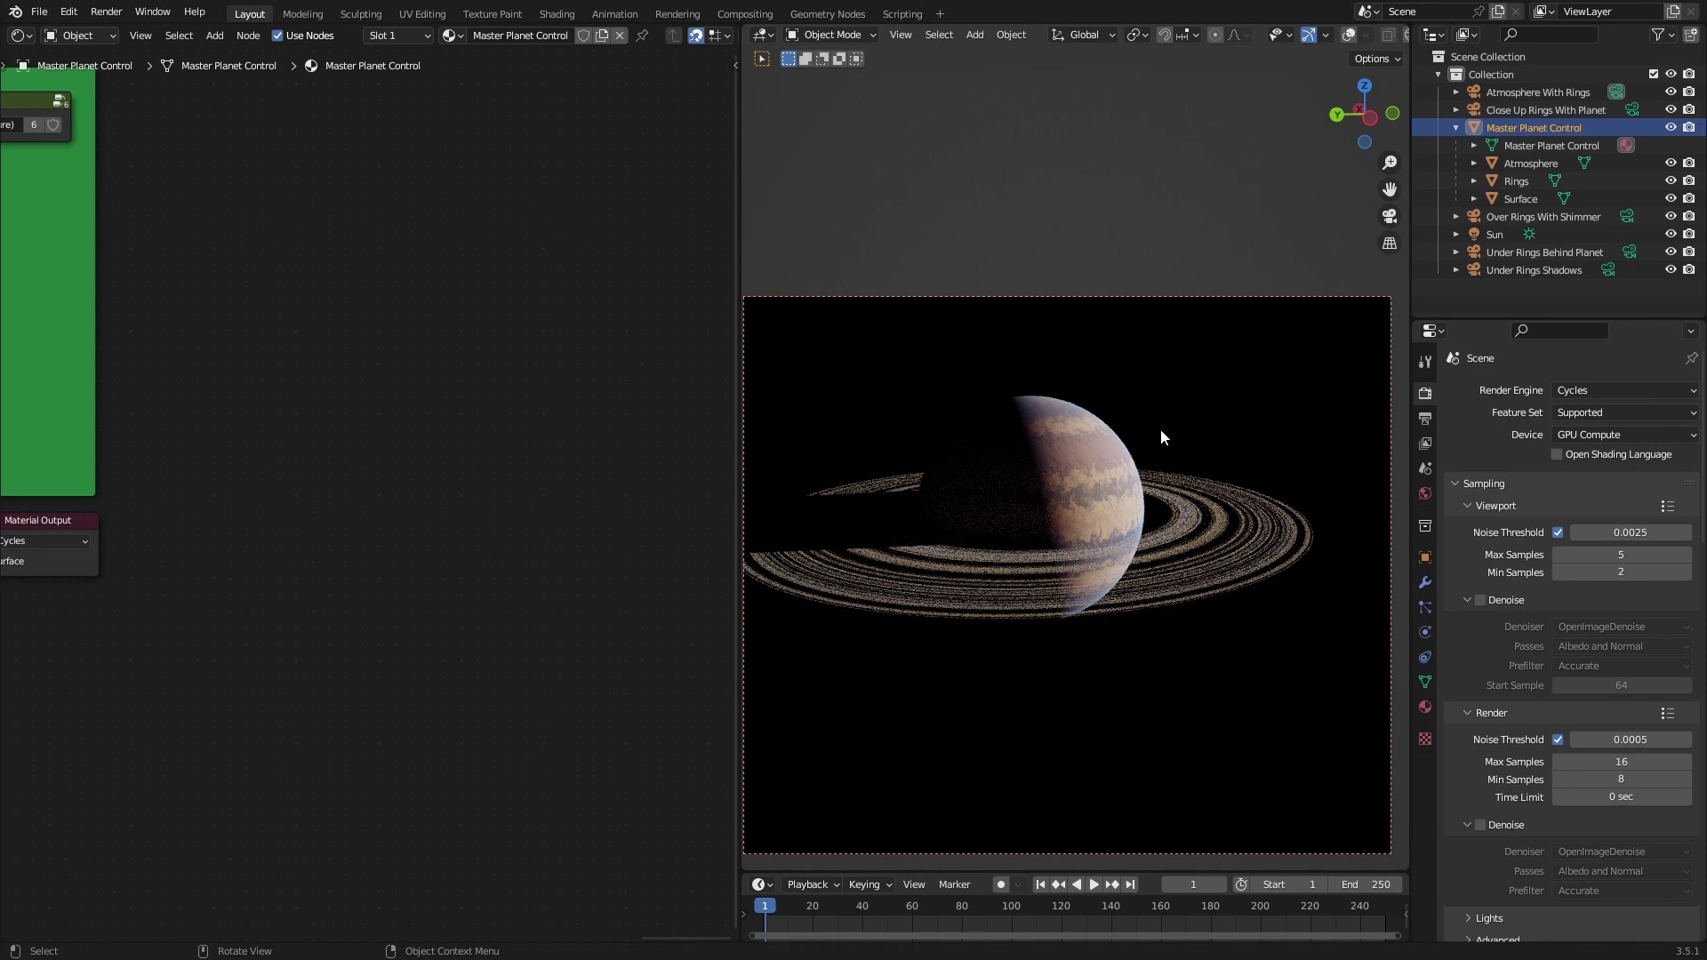
pyautogui.scroll(-6, 360, 441)
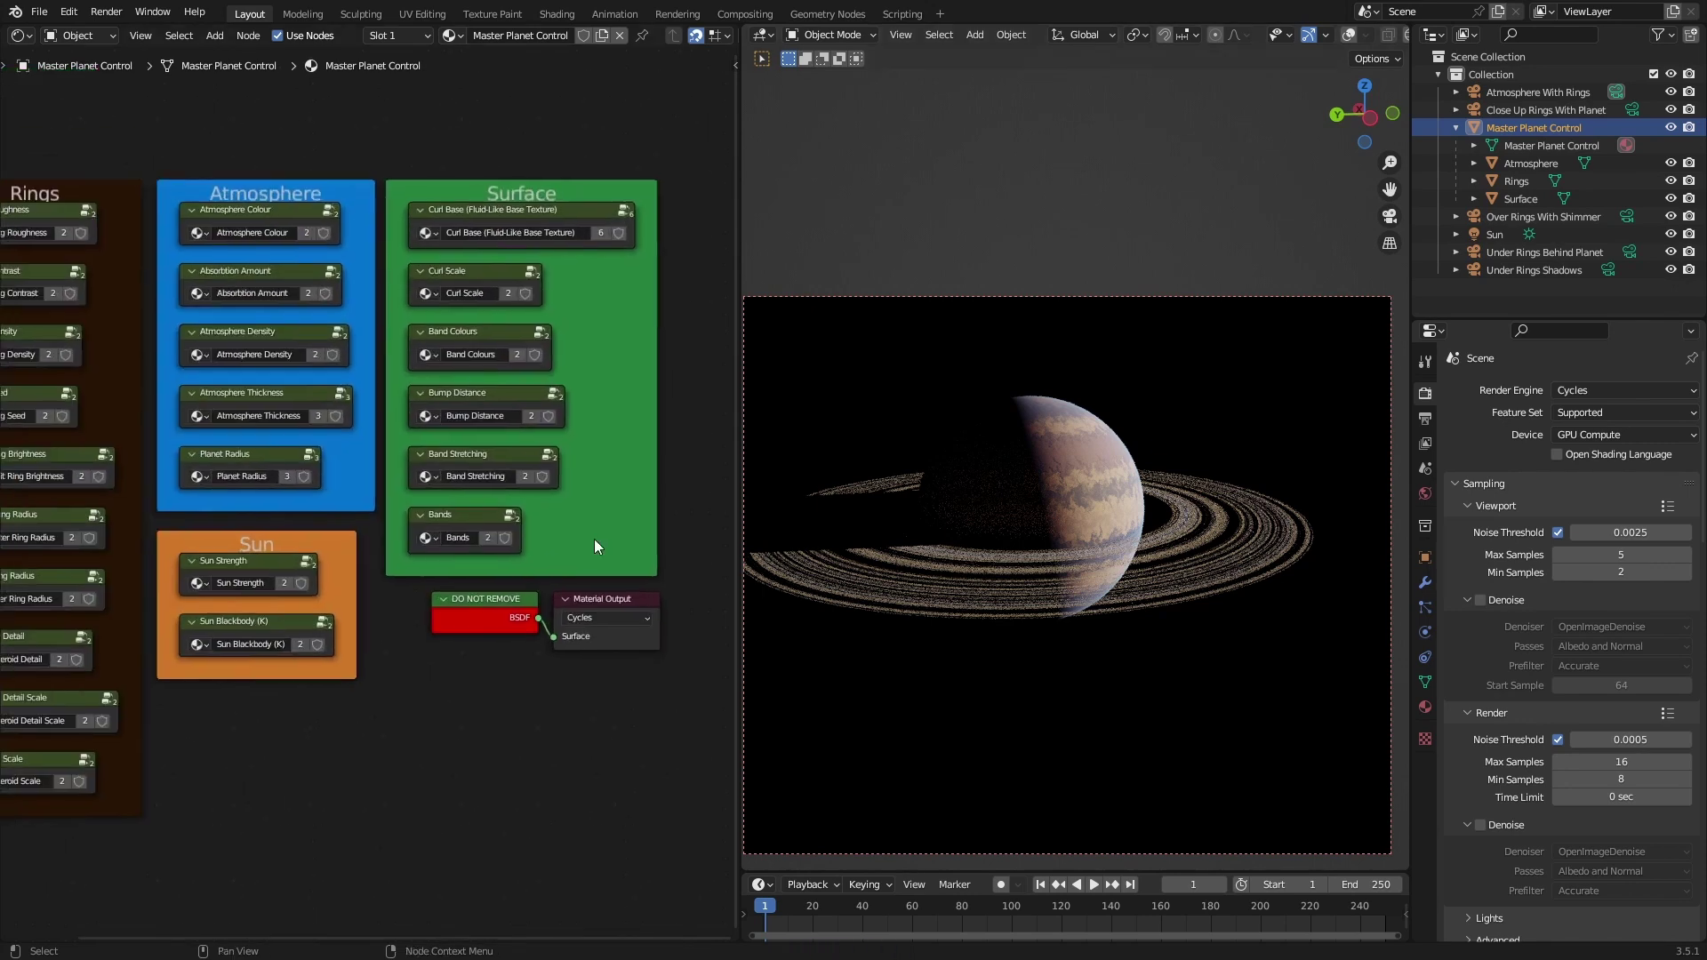
# - Zoom in and pan along the ring edge to inspect the grainy rings, saving along the way
pyautogui.hotkey('ctrl', 's')
pyautogui.keyDown('ctrl'); pyautogui.scroll(2, 494, 459); pyautogui.keyUp('ctrl')
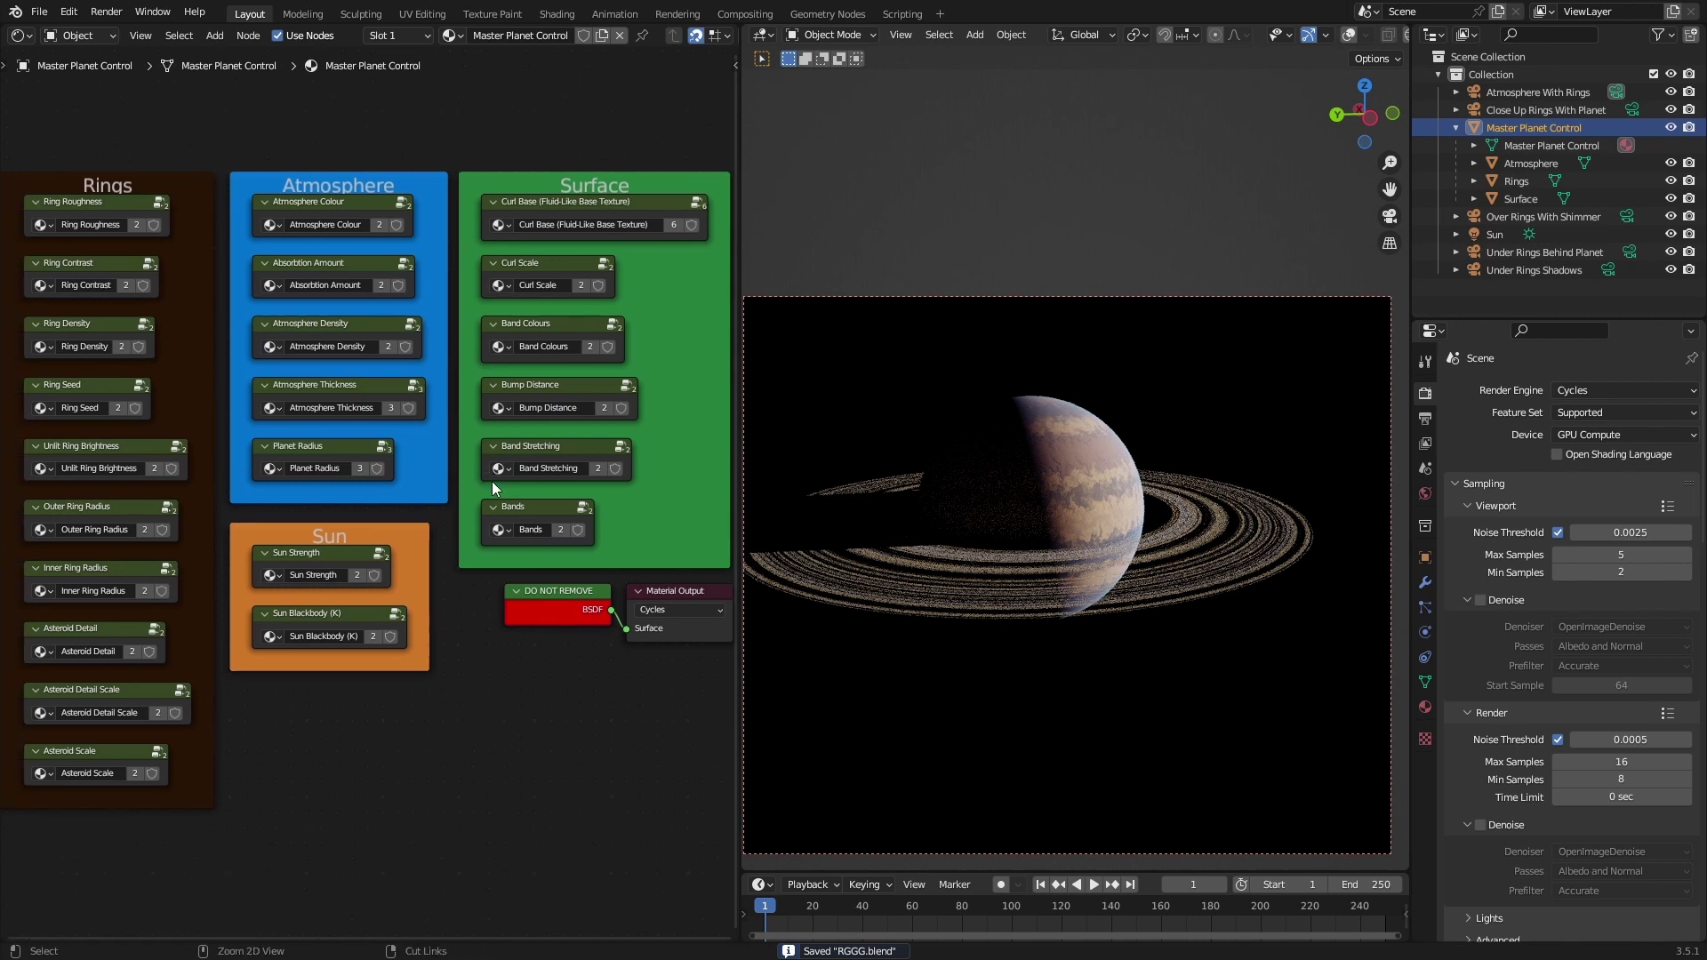
pyautogui.keyDown('ctrl'); pyautogui.moveTo(478, 484); pyautogui.dragTo(475, 486, button='middle'); pyautogui.keyUp('ctrl')
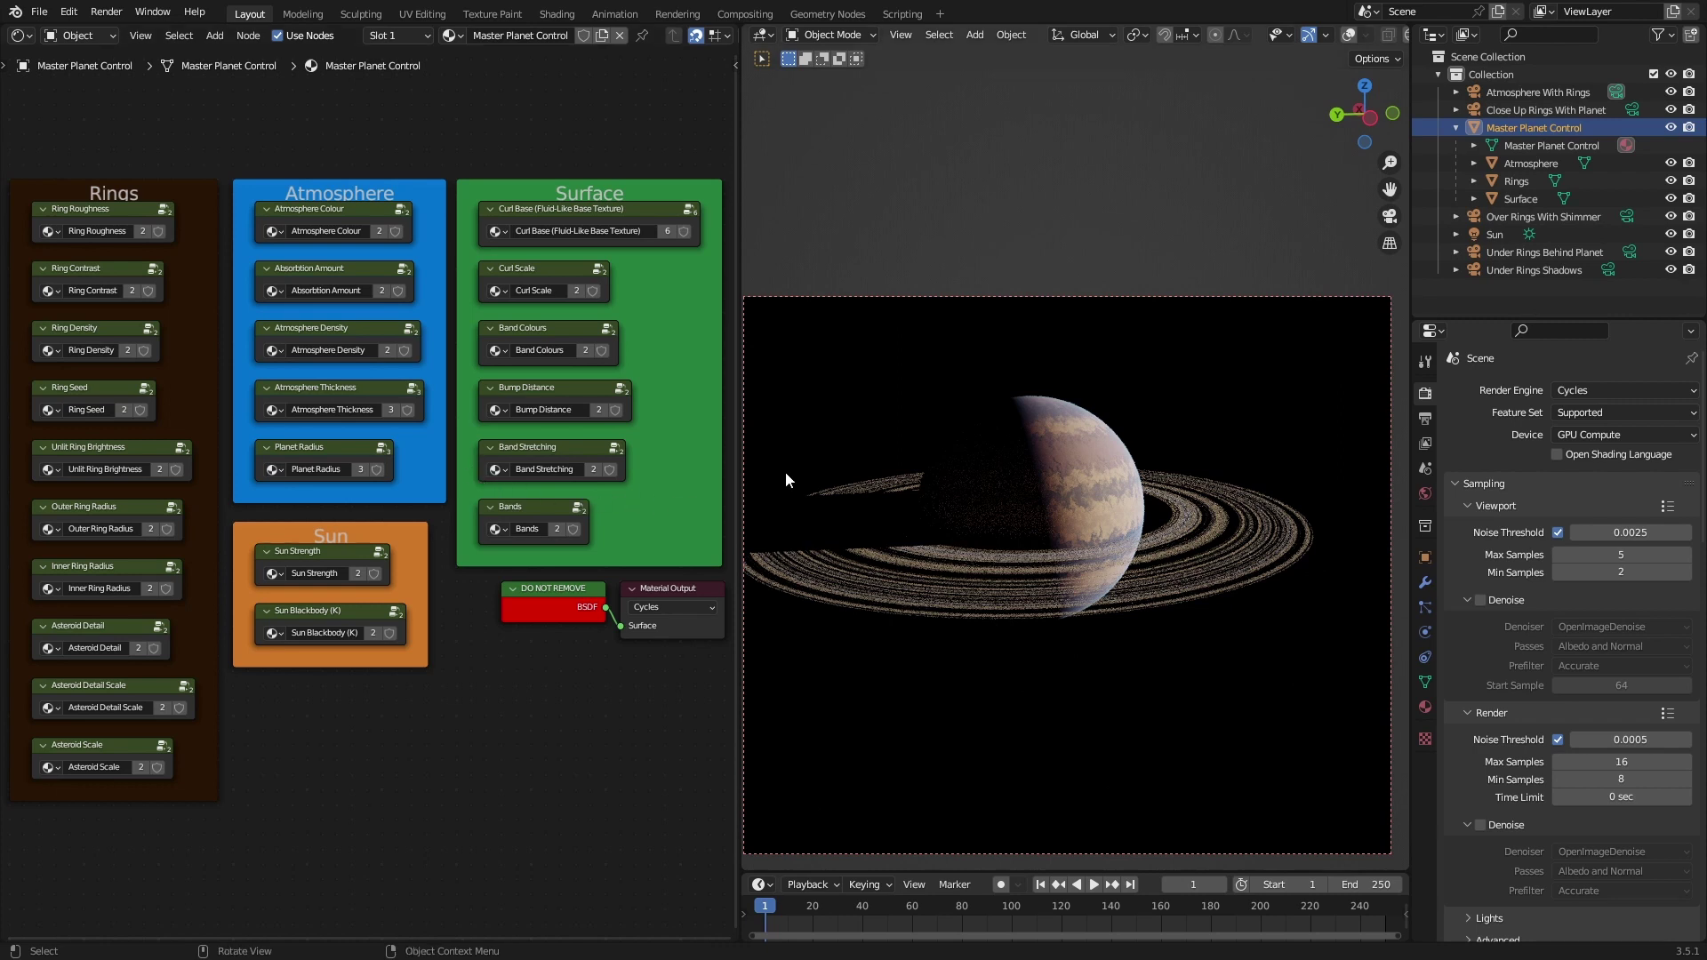
pyautogui.moveTo(1053, 578)
pyautogui.mouseDown(button='middle')
pyautogui.moveTo(1127, 576)
pyautogui.moveTo(1183, 537)
pyautogui.moveTo(1227, 591)
pyautogui.moveTo(1102, 572)
pyautogui.moveTo(1057, 608)
pyautogui.mouseUp(button='middle')
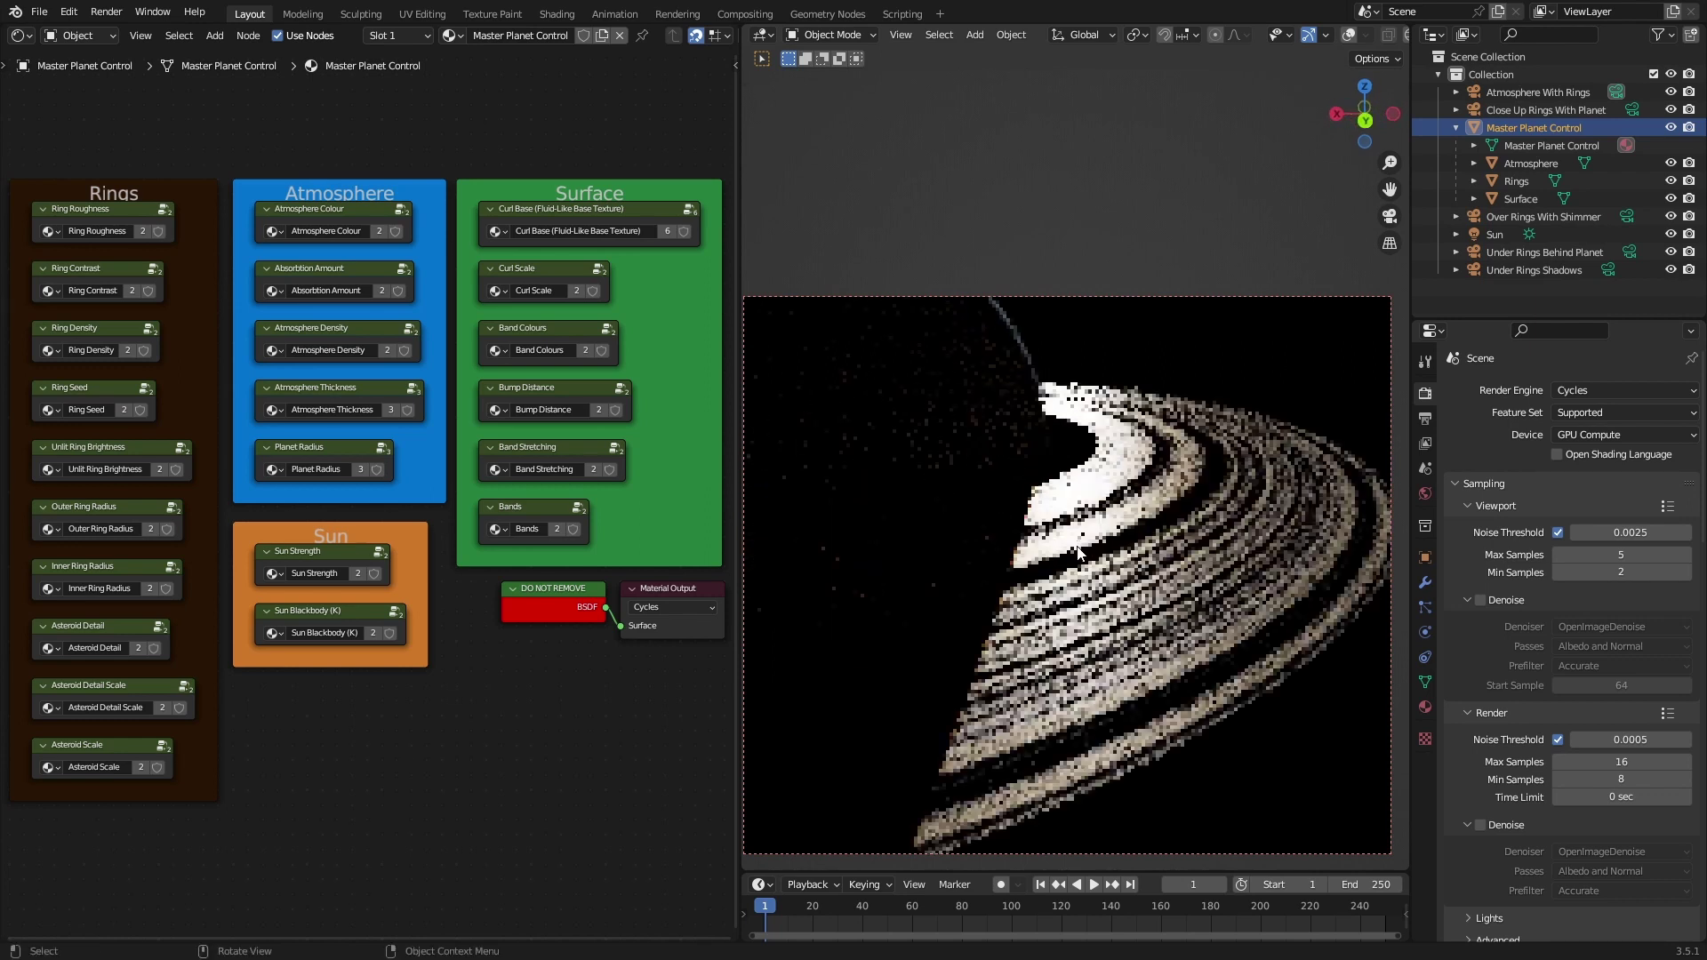
pyautogui.scroll(4, 1049, 596)
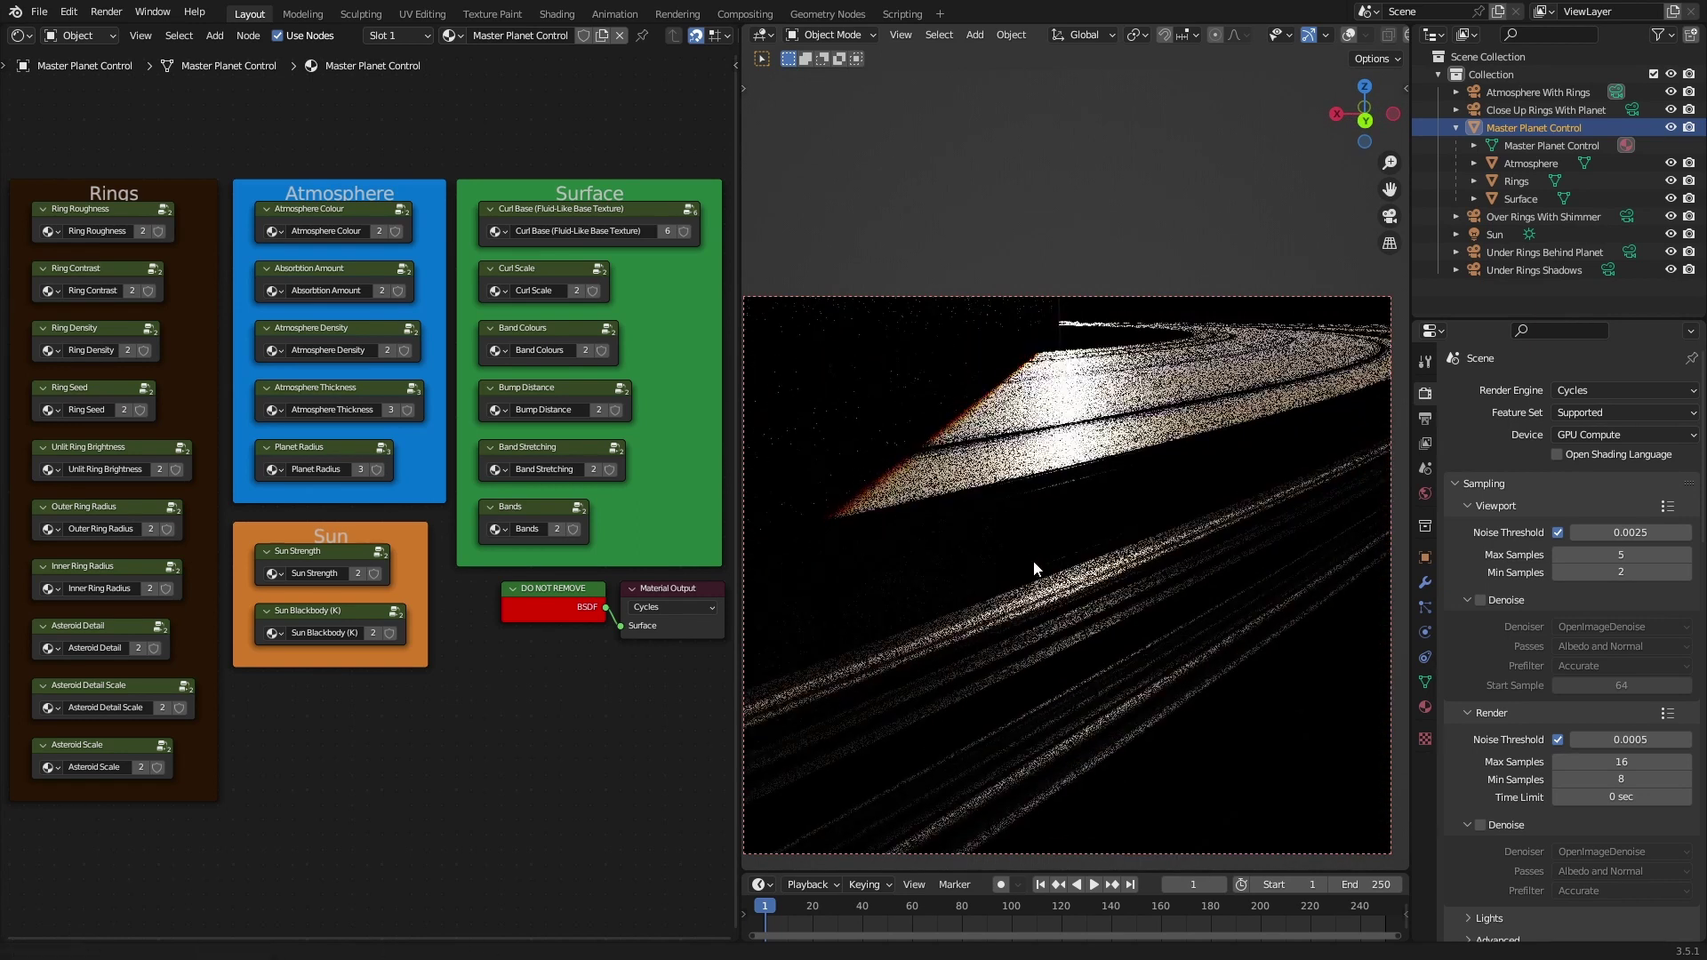
pyautogui.keyDown('shift'); pyautogui.moveTo(1037, 562); pyautogui.dragTo(1134, 571, button='middle'); pyautogui.keyUp('shift')
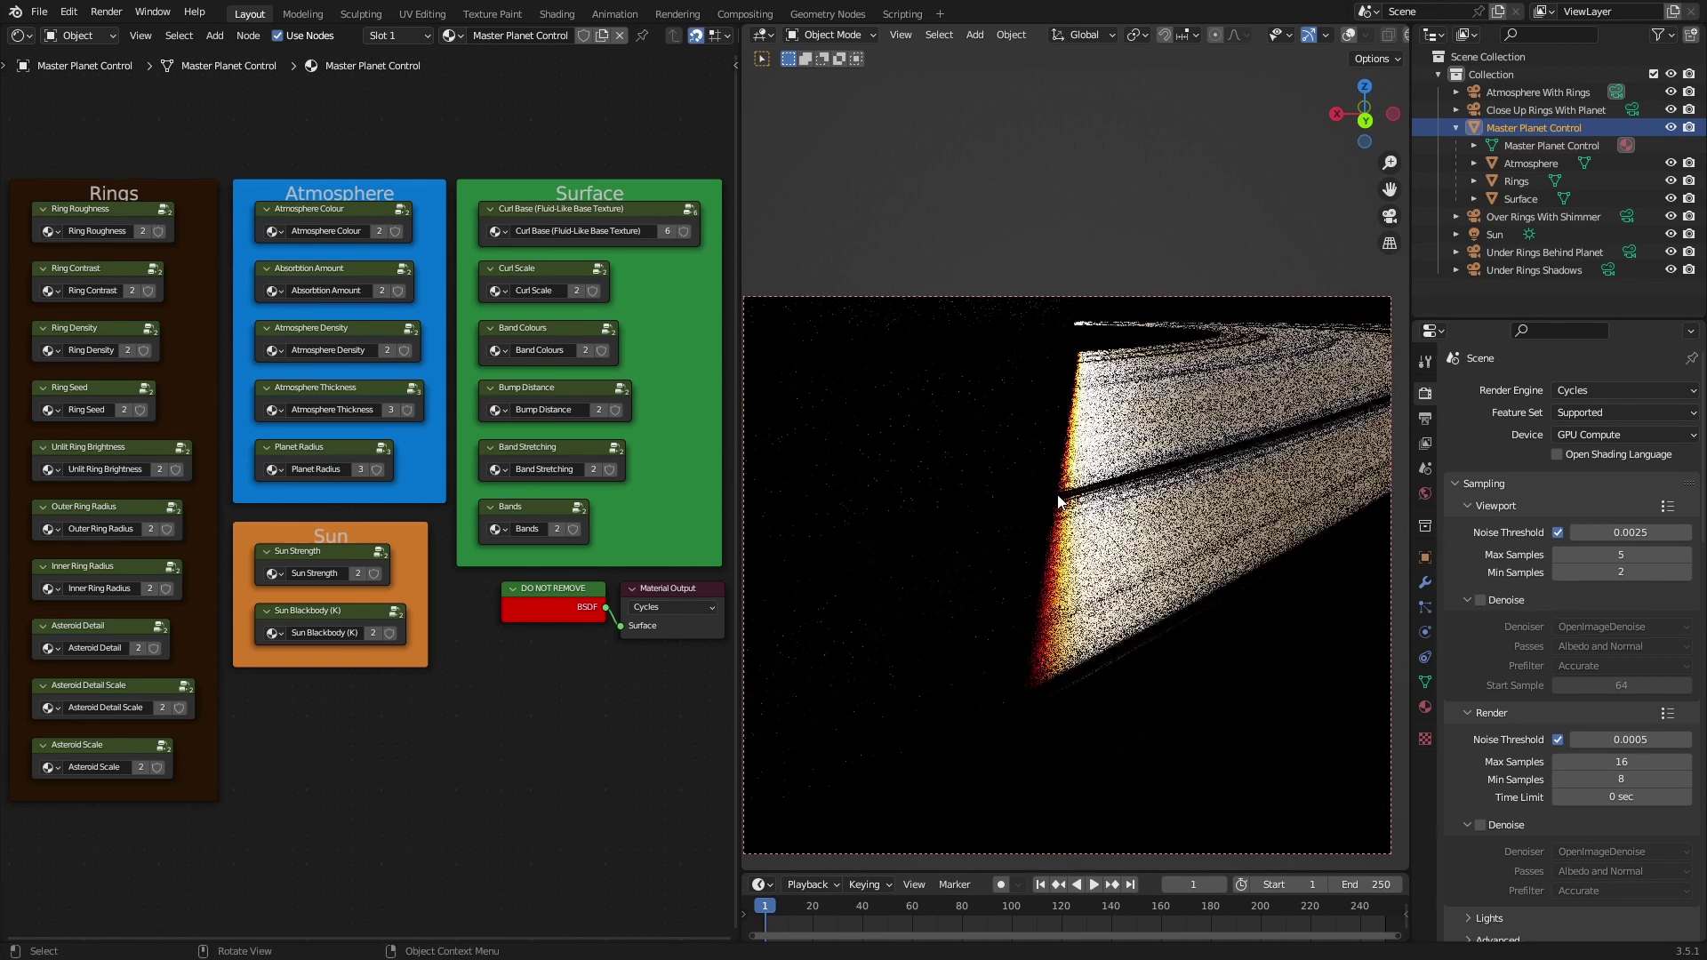
pyautogui.hotkey('ctrl', 's')
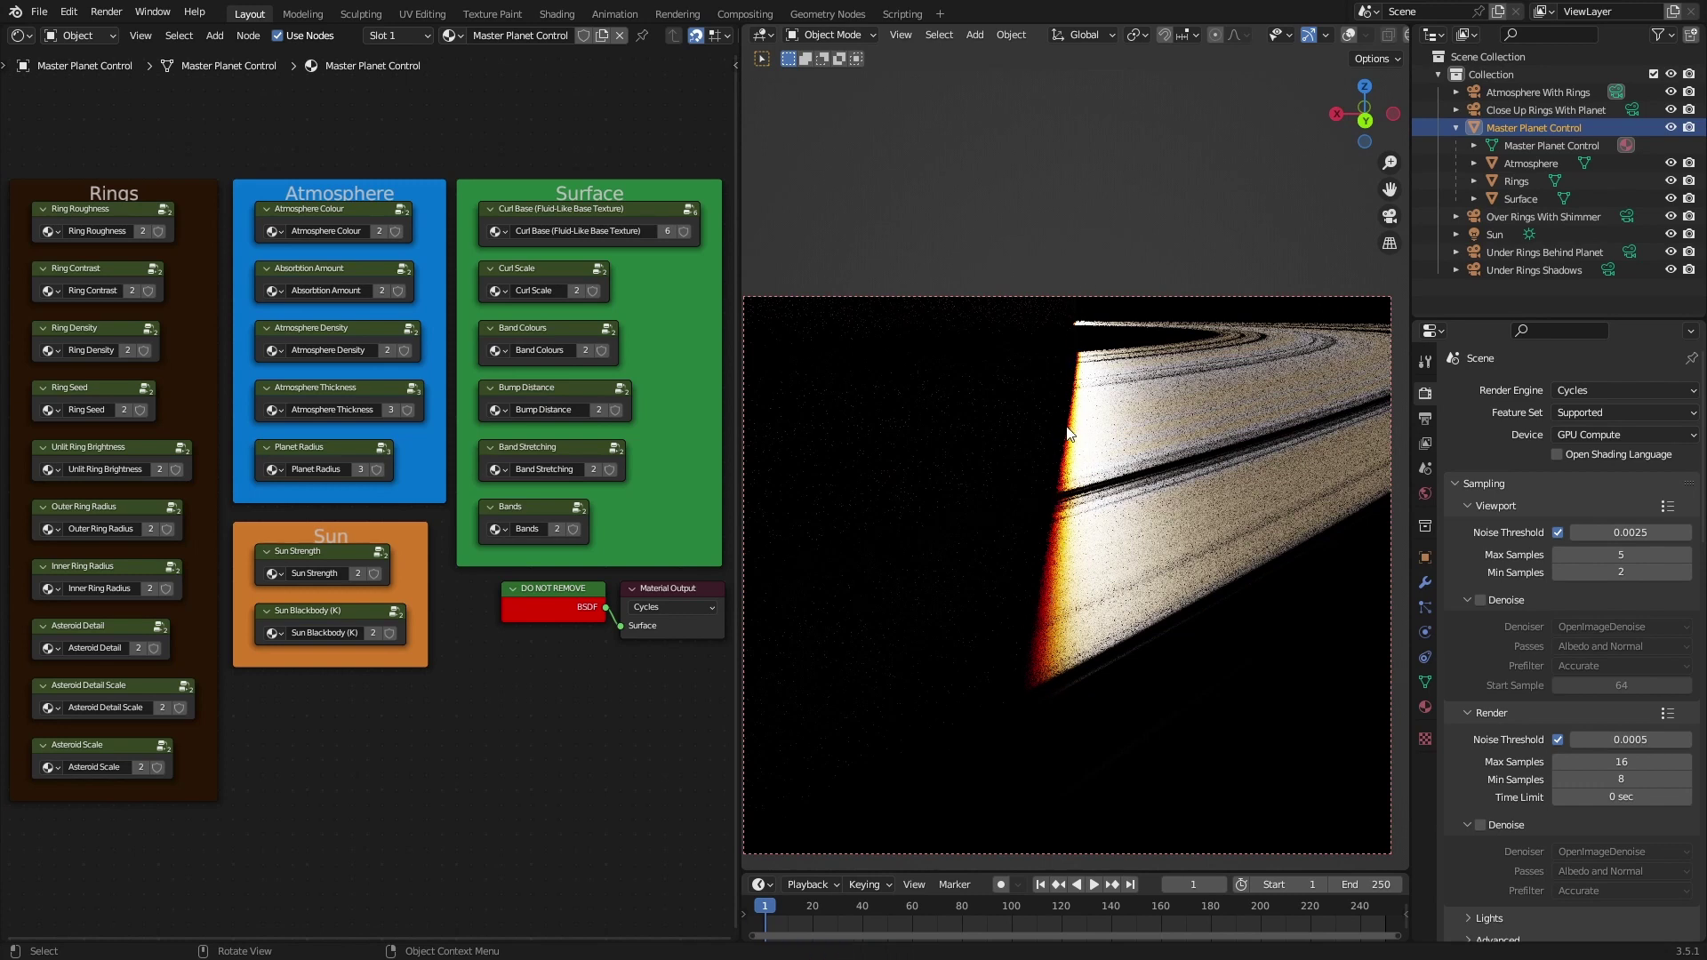
# - Zoom back out and frame the planet crescent with its full rings
pyautogui.scroll(4, 1131, 637)
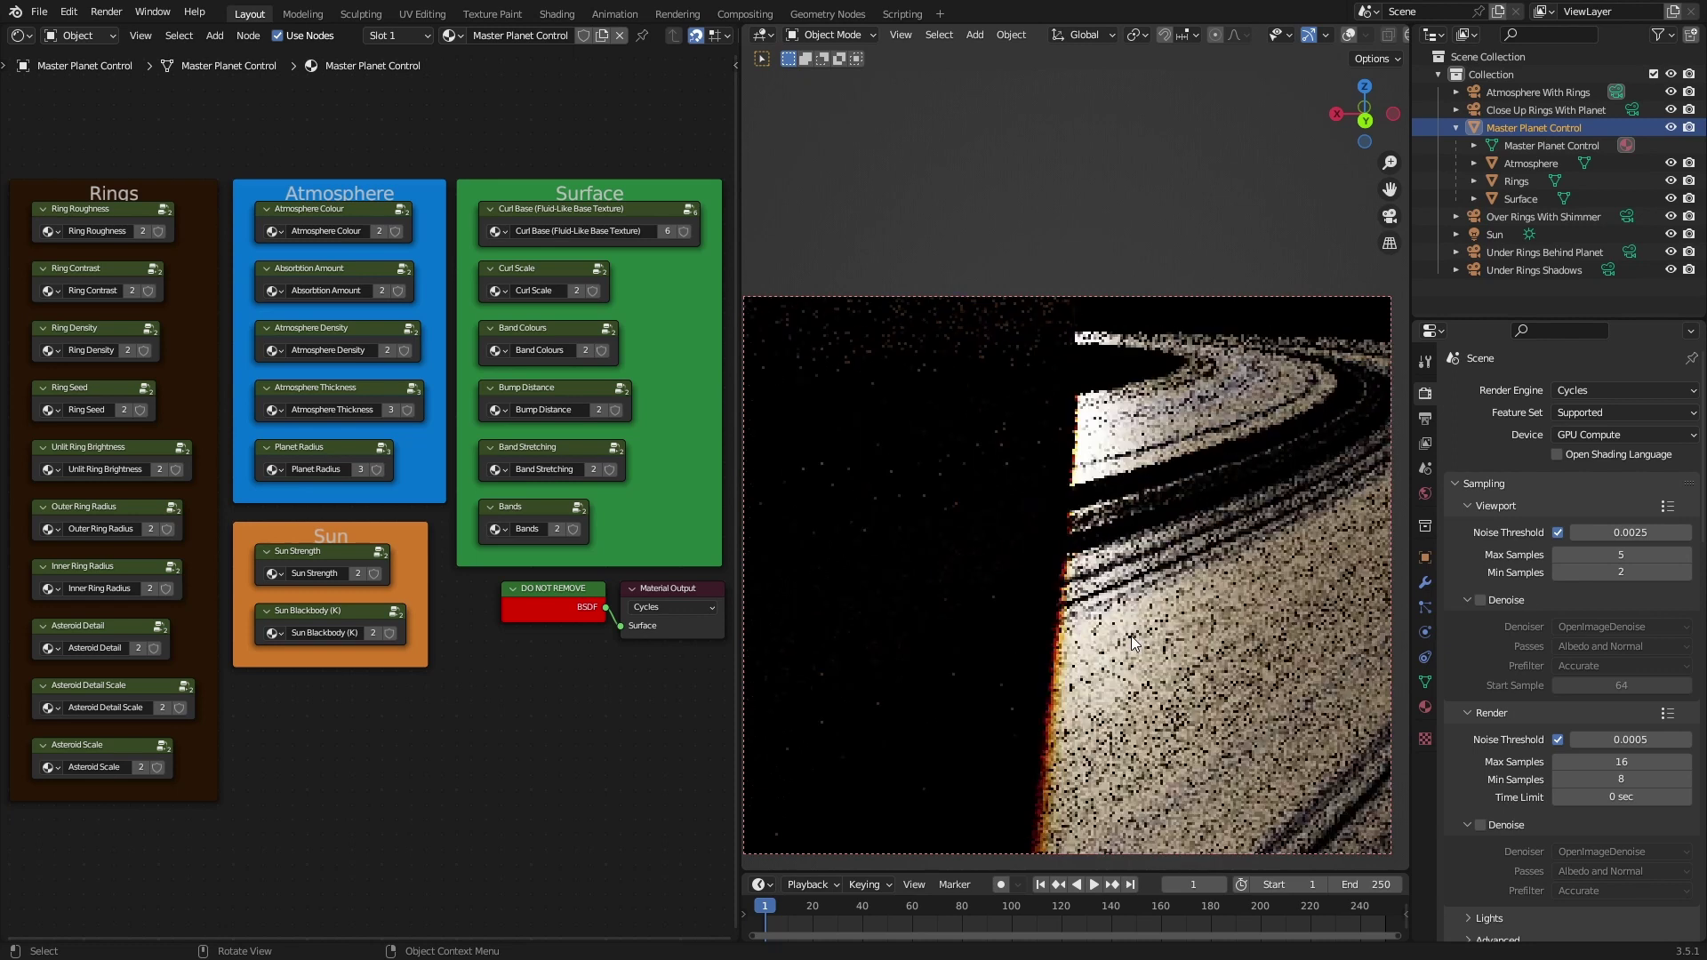
pyautogui.scroll(-5, 1131, 637)
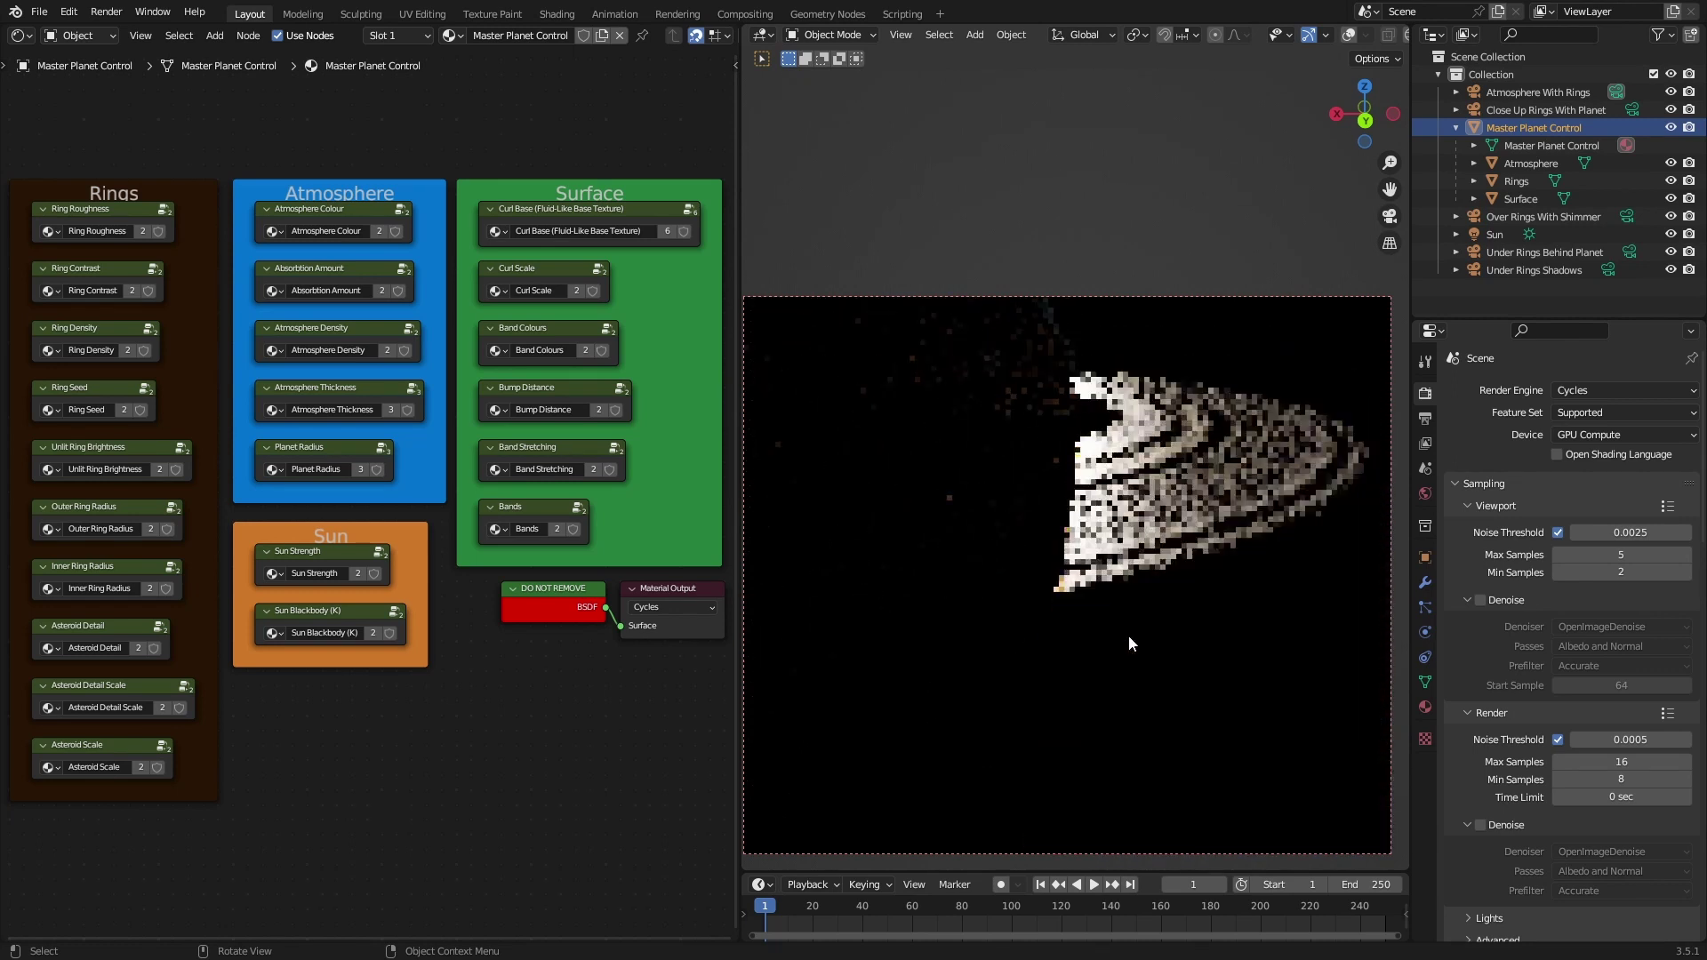
pyautogui.moveTo(1129, 635); pyautogui.dragTo(1005, 637, button='middle')
pyautogui.keyDown('shift'); pyautogui.moveTo(1073, 462); pyautogui.dragTo(1106, 557, button='middle'); pyautogui.keyUp('shift')
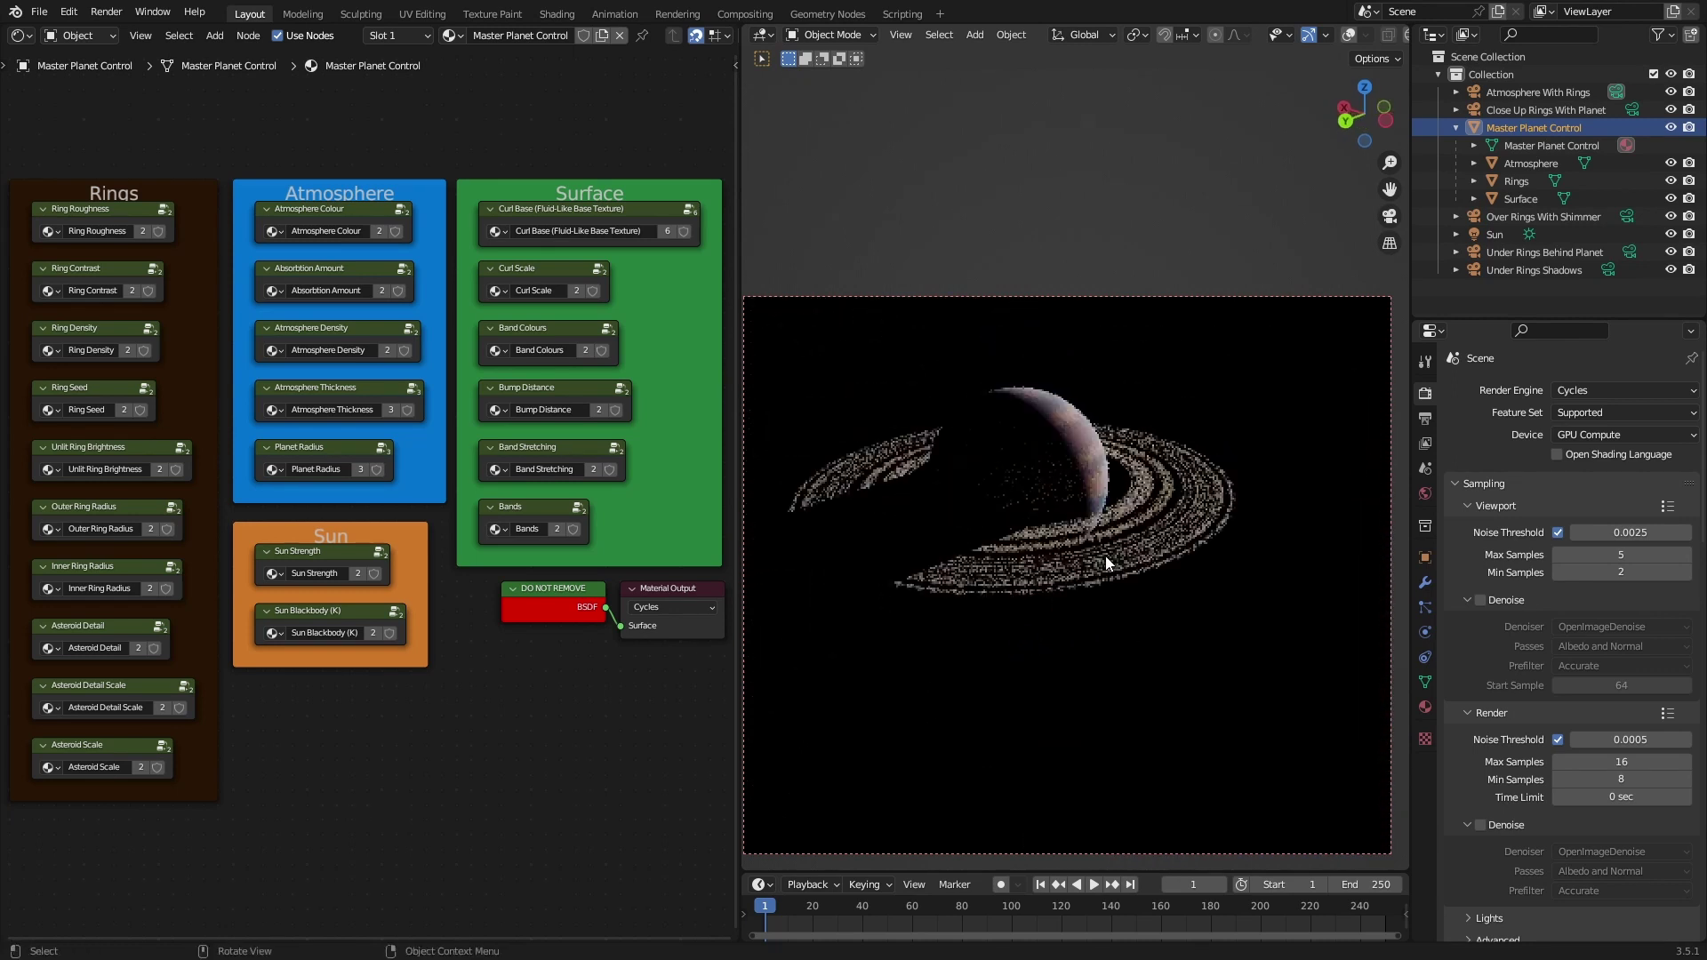
# - Save, then orbit until the shadowed planet is silhouetted against its lit rings
pyautogui.hotkey('ctrl', 's')
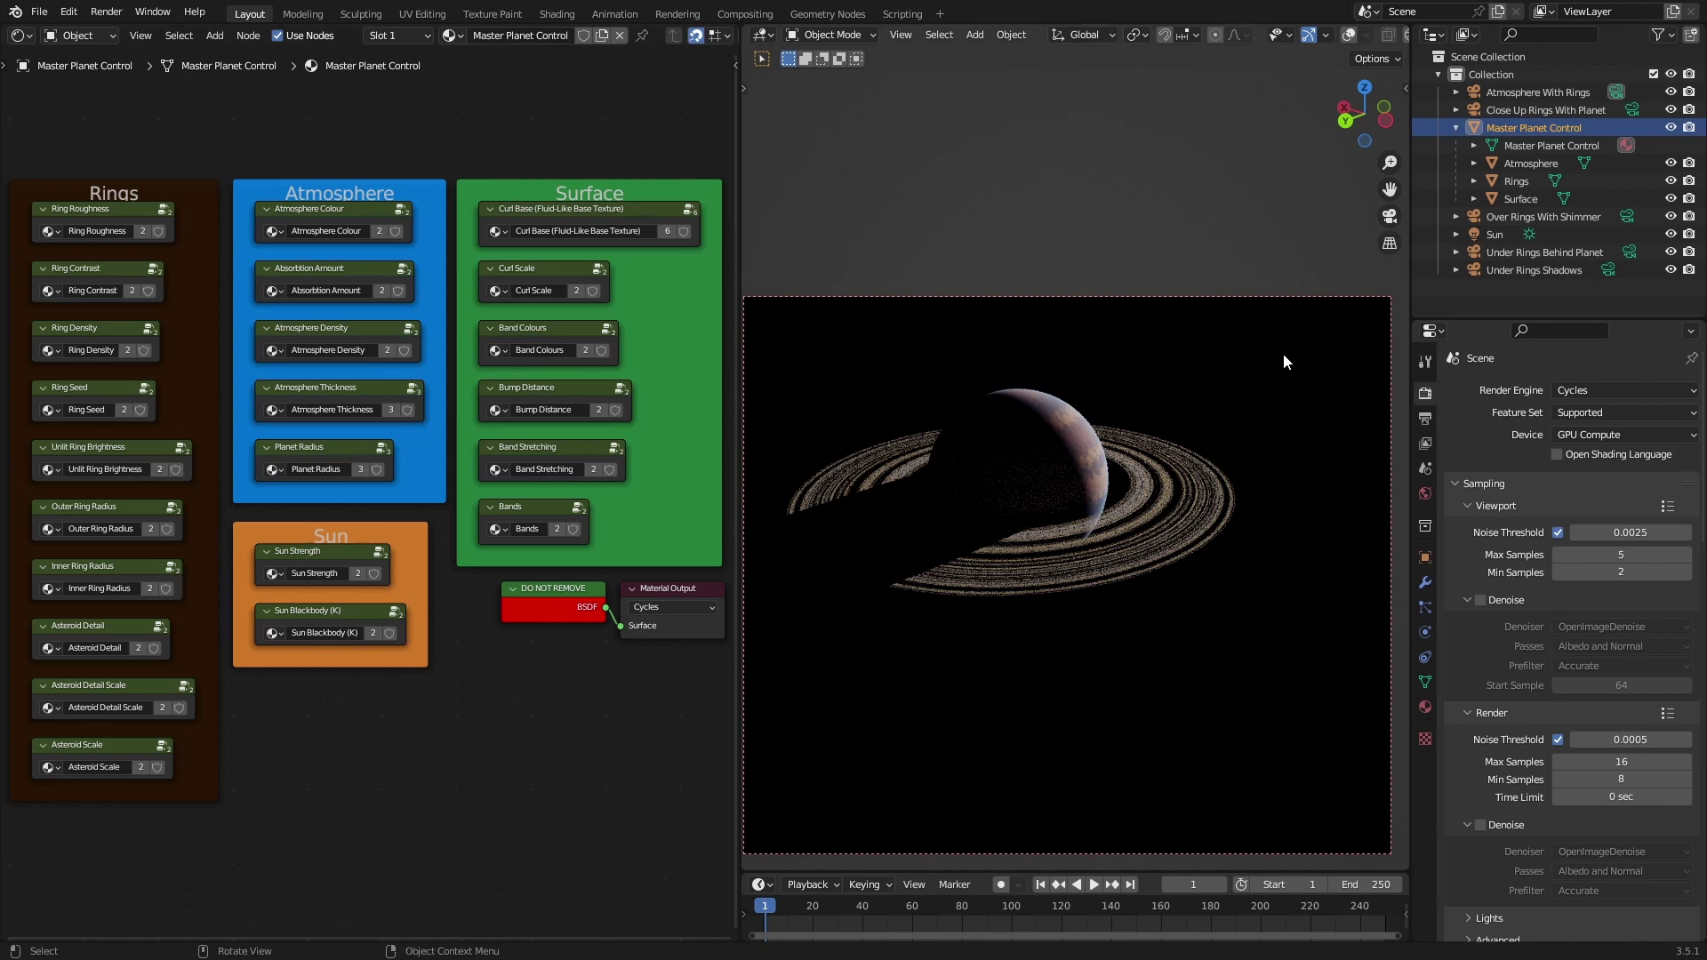
pyautogui.moveTo(1119, 419); pyautogui.dragTo(1054, 449, button='middle')
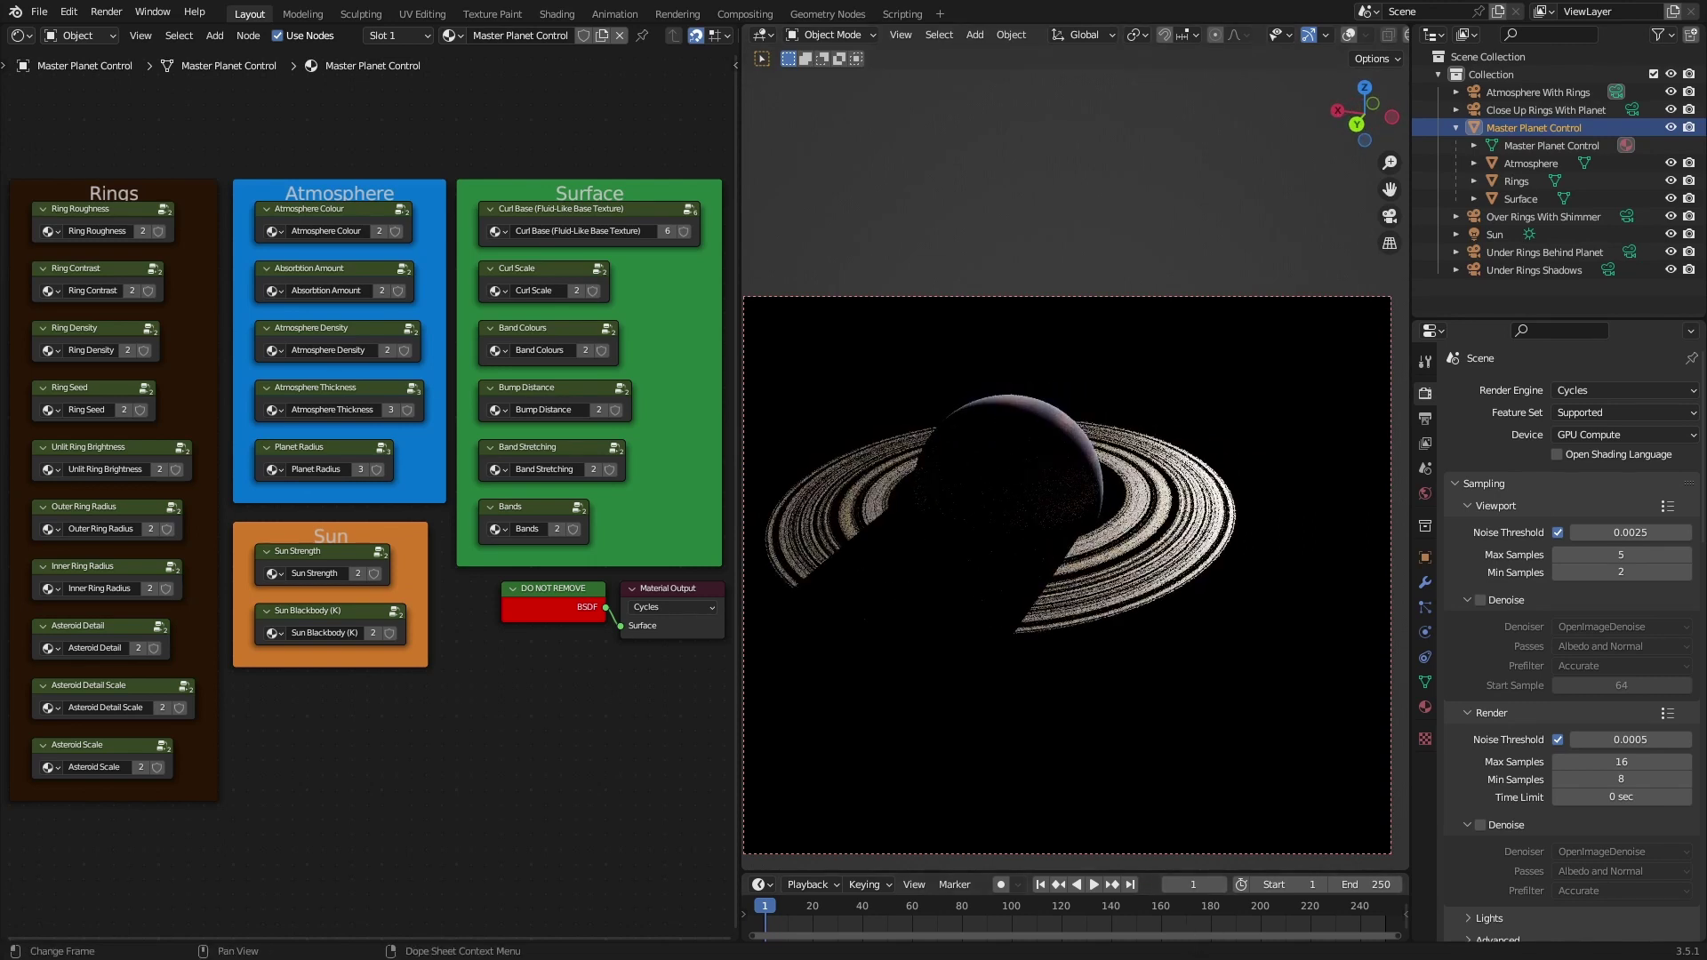